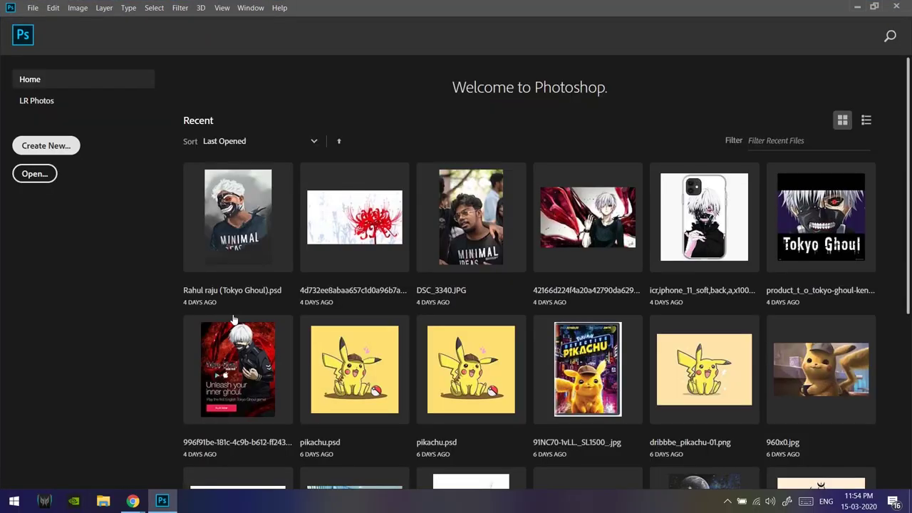
Create a new blank A4 document from the Print presets.
key("ctrl+n")
left_click(419, 106)
left_click(527, 196)
left_click(692, 434)
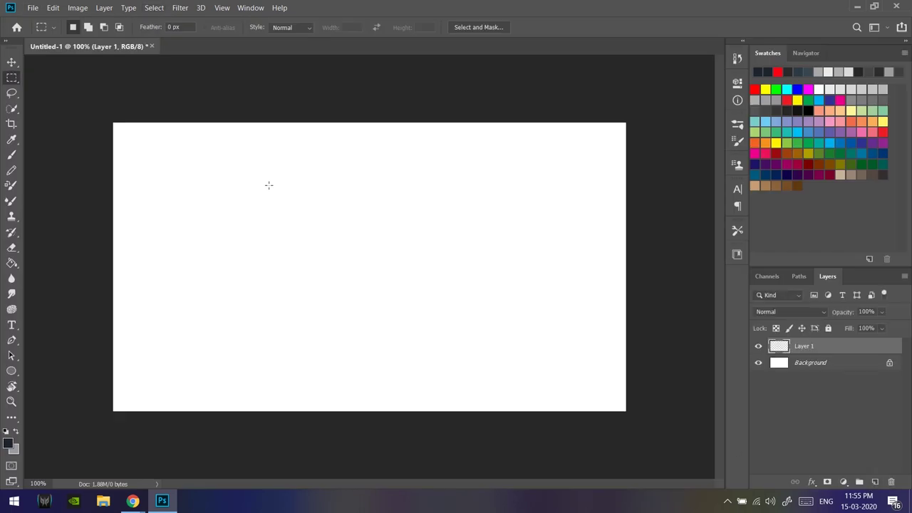
Enlarge the image to a size of 250 in Image Size.
left_click(78, 8)
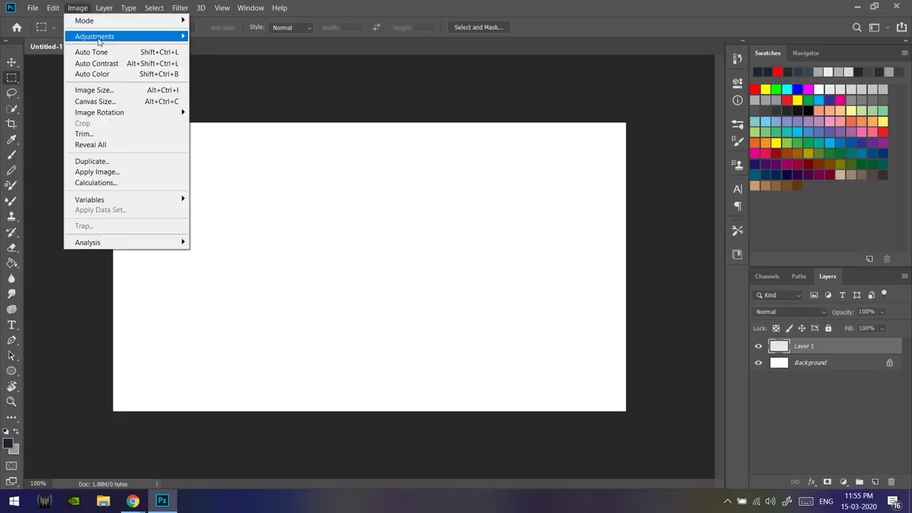
left_click(81, 89)
type("250")
left_click(485, 265)
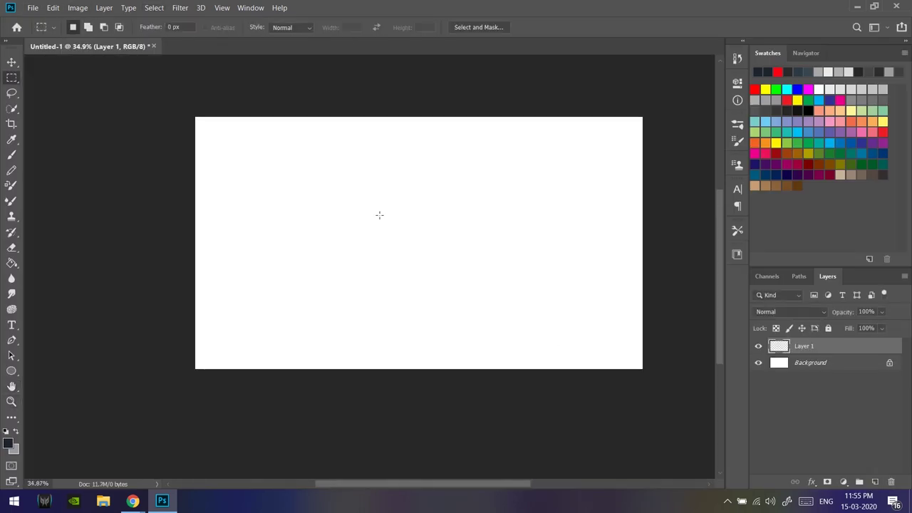
Zoom in and sketch the head oval and neck with a fine brush.
key("z")
left_click_drag(379, 215, 387, 288)
key("b")
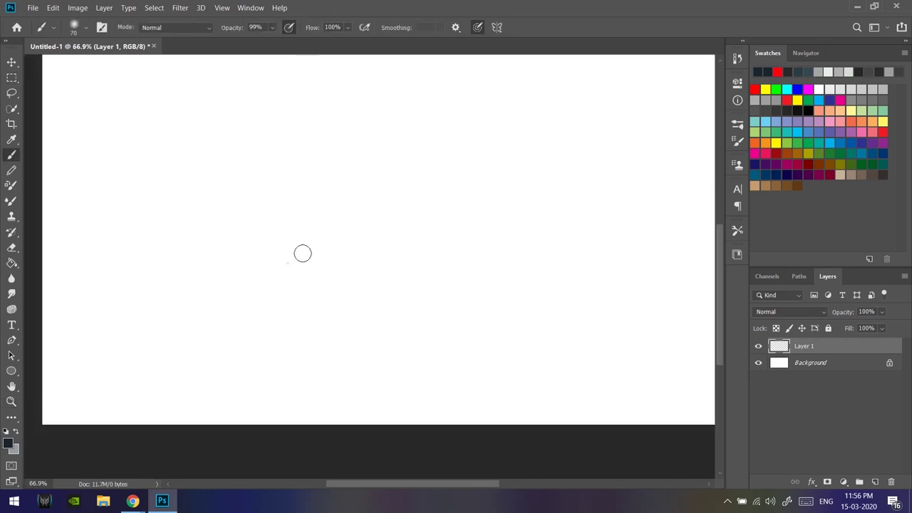
scroll(407, 178, "up", 2)
key("bracketleft")
key("bracketleft")
key("bracketleft")
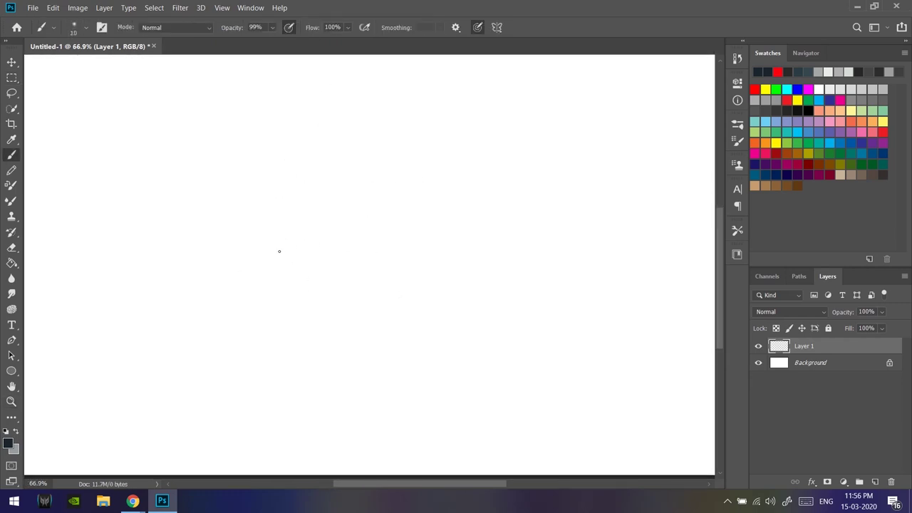
left_click_drag(314, 246, 346, 226)
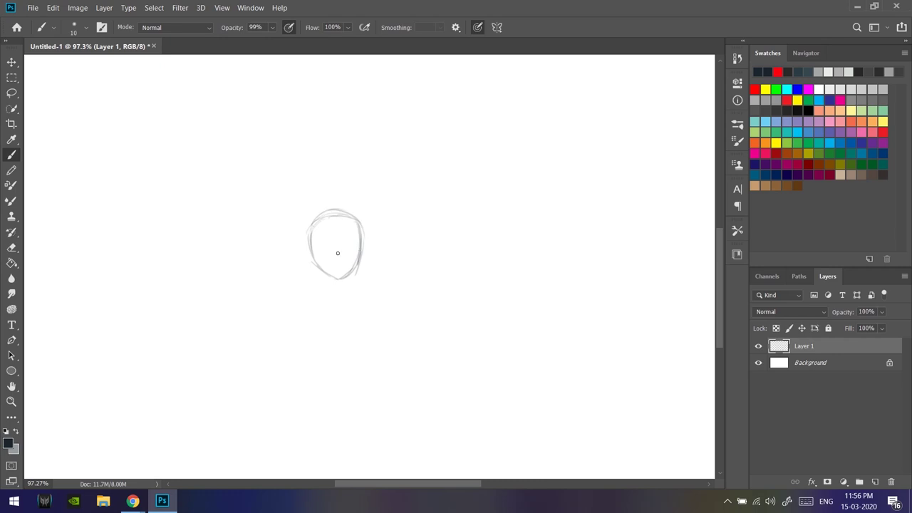
scroll(361, 255, "up", 1)
left_click_drag(311, 294, 308, 265)
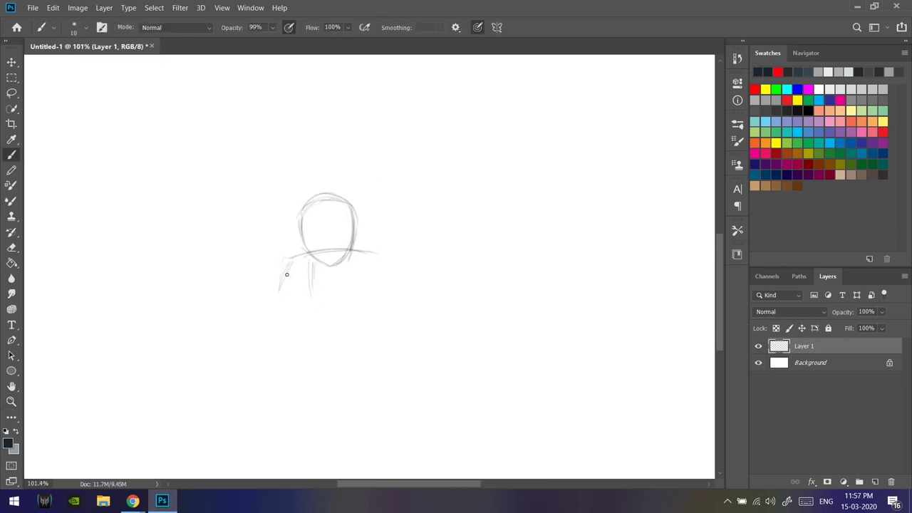
Sketch the torso and three leg strokes, then darken the head's left outline.
left_click_drag(301, 379, 383, 388)
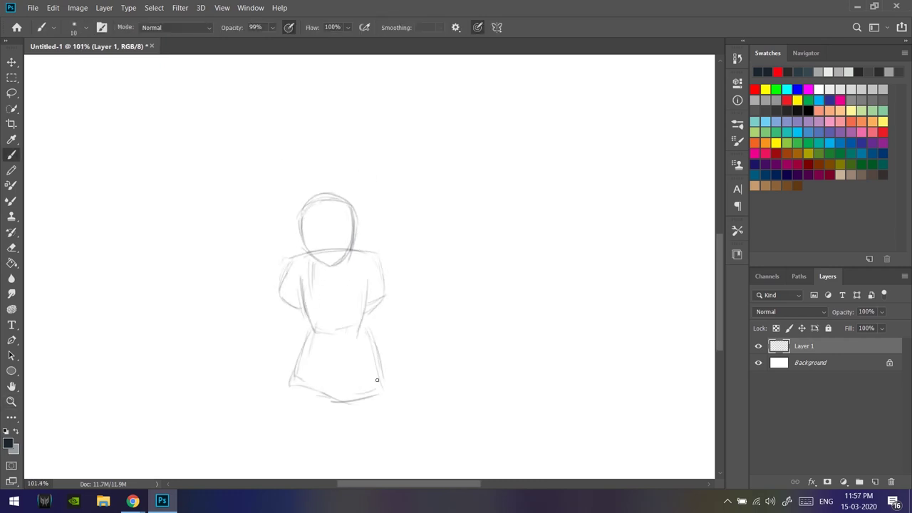
scroll(377, 356, "down", 4)
key("v")
key("b")
scroll(298, 170, "up", 1)
left_click_drag(294, 273, 299, 324)
left_click_drag(317, 286, 320, 363)
left_click_drag(349, 288, 341, 363)
scroll(342, 334, "up", 5)
left_click_drag(249, 169, 276, 238)
Reset colours to black and white, erase the stray chin line, and extend the neck.
key("e")
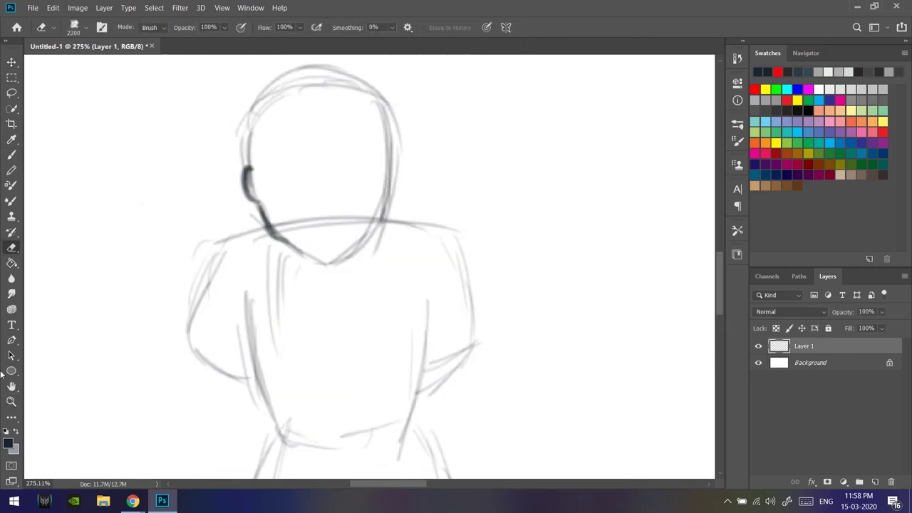
key("d")
right_click(438, 189)
left_click(387, 316)
left_click_drag(371, 242, 321, 267)
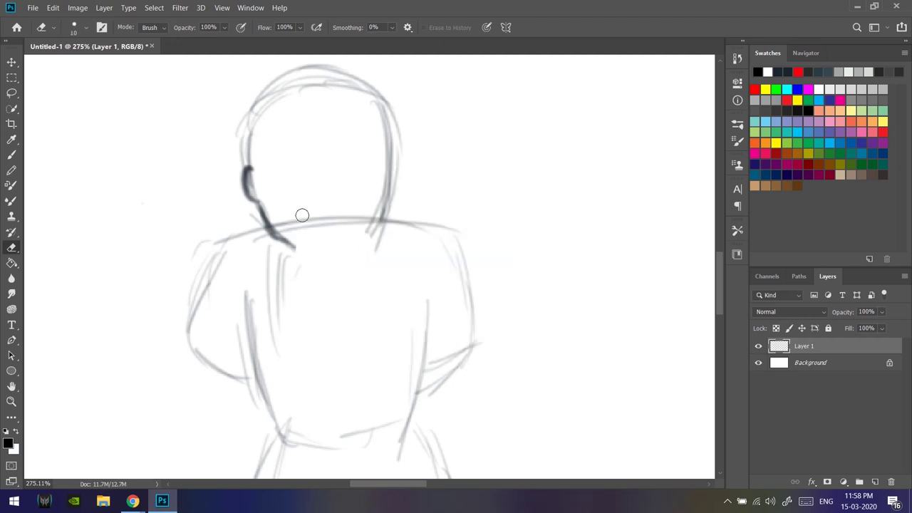
key("b")
left_click_drag(267, 217, 322, 258)
Ink the right jaw, ear, left head contour and spiky hair fringe.
left_click(166, 460)
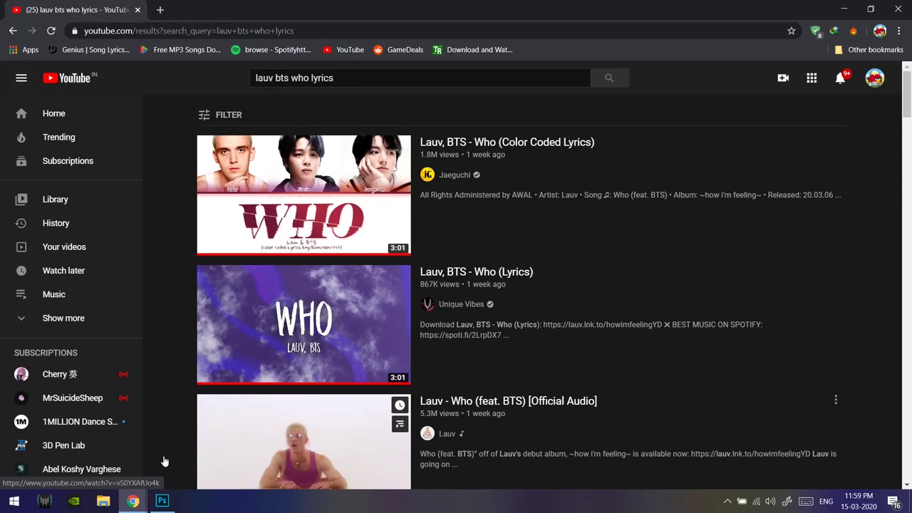
key("alt+Tab")
left_click_drag(347, 258, 388, 187)
left_click_drag(264, 185, 261, 167)
left_click_drag(258, 125, 251, 182)
mouse_move(308, 100)
left_mouse_down()
mouse_move(292, 135)
mouse_move(367, 96)
mouse_move(394, 181)
left_mouse_up()
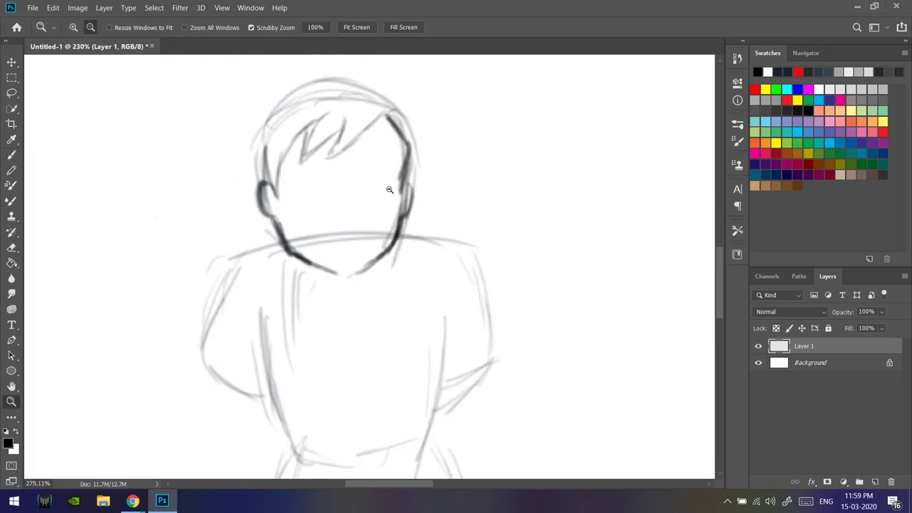
Lasso the head strokes and nudge them slightly down and right.
key("l")
mouse_move(308, 68)
left_mouse_down()
mouse_move(263, 121)
mouse_move(314, 70)
left_mouse_up()
key("ctrl+t")
left_click_drag(360, 199, 378, 216)
key("Return")
key("ctrl+d")
Sketch the left, top and right outlines of the hair.
key("b")
mouse_move(281, 221)
left_mouse_down()
mouse_move(274, 167)
mouse_move(260, 168)
left_mouse_up()
mouse_move(279, 118)
left_mouse_down()
mouse_move(255, 186)
mouse_move(431, 132)
mouse_move(448, 160)
left_mouse_up()
left_click_drag(432, 148, 427, 178)
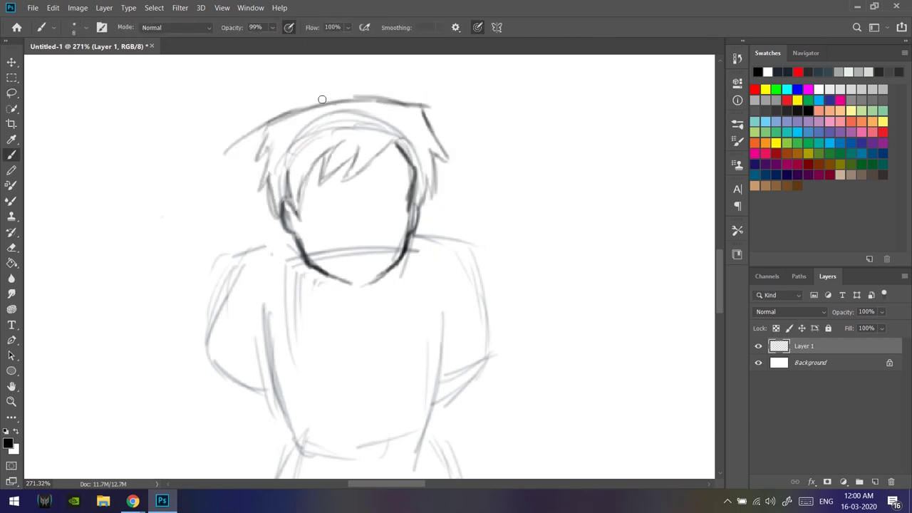
Sketch the umbrella canopy's top outline, front seam and right side.
left_click_drag(253, 126, 428, 107)
scroll(356, 142, "up", 3)
mouse_move(213, 228)
left_mouse_down()
mouse_move(397, 92)
mouse_move(442, 189)
left_mouse_up()
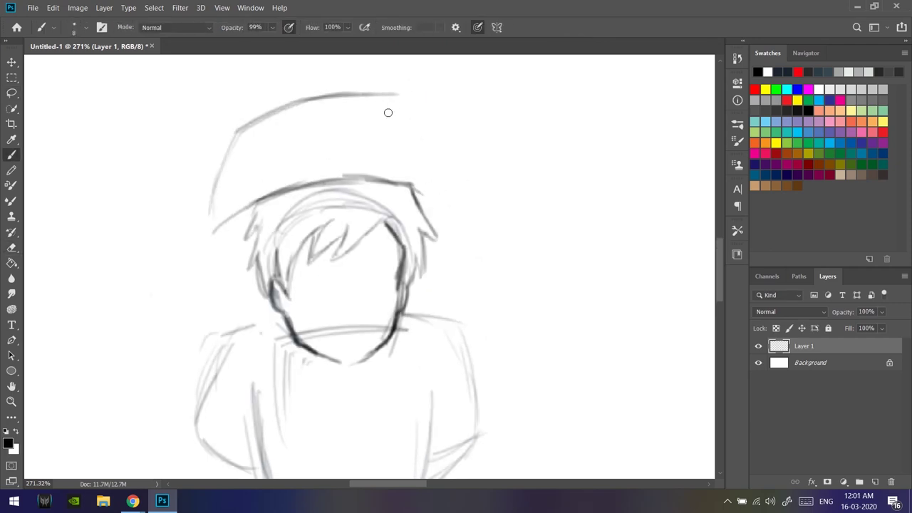
left_click_drag(369, 95, 451, 178)
key("ctrl+z")
key("ctrl+z")
mouse_move(214, 229)
left_mouse_down()
mouse_move(385, 188)
mouse_move(510, 186)
left_mouse_up()
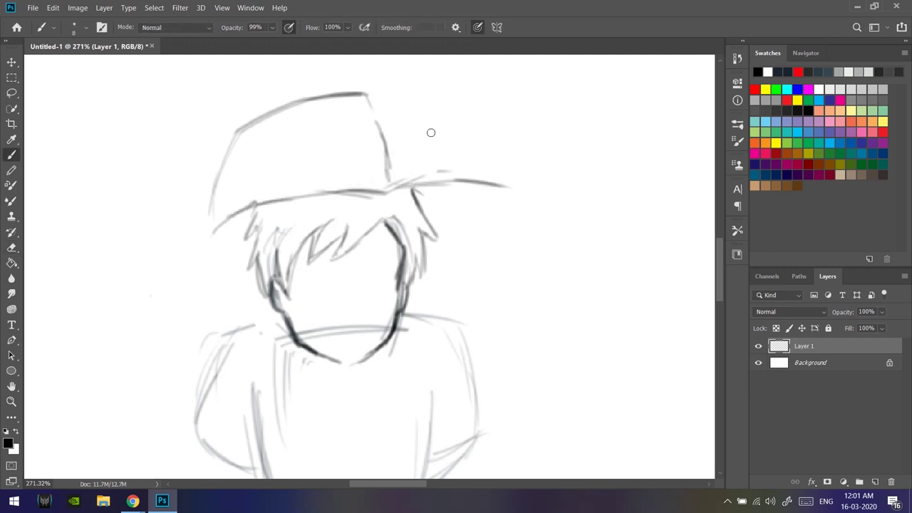
left_click_drag(367, 91, 519, 130)
left_click_drag(510, 189, 580, 208)
left_click_drag(525, 133, 624, 249)
left_click_drag(553, 196, 636, 258)
Draw the canopy's left side, upper curve, lower edge, rib, and edge near the head.
left_click_drag(445, 279, 473, 176)
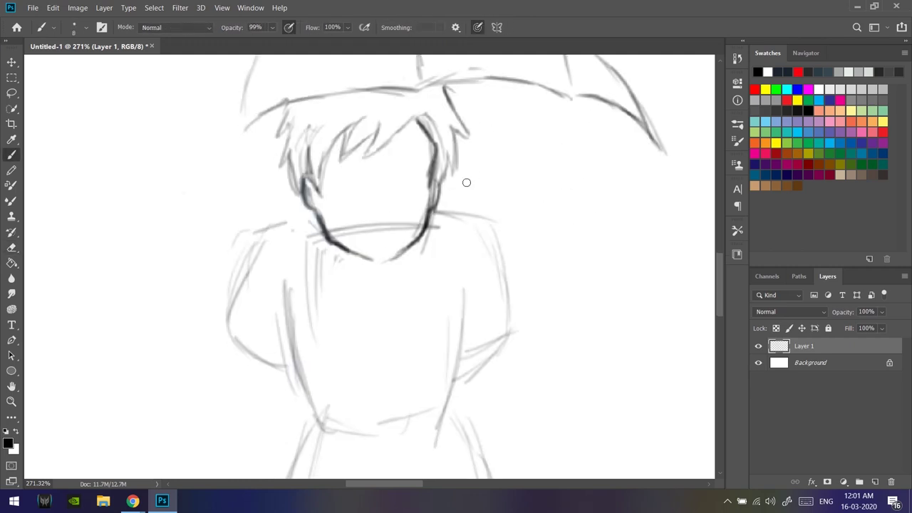
left_click_drag(240, 126, 214, 151)
key("ctrl+minus")
left_click_drag(264, 167, 320, 87)
key("ctrl+z")
left_click_drag(280, 143, 382, 99)
left_click_drag(266, 173, 255, 239)
mouse_move(277, 146)
left_mouse_down()
mouse_move(189, 271)
mouse_move(322, 185)
left_mouse_up()
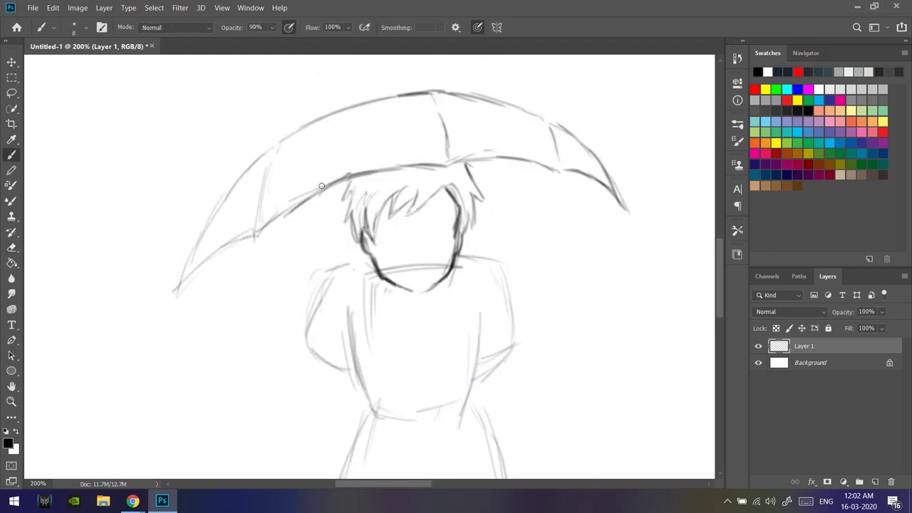
scroll(304, 278, "up", 3)
left_click_drag(307, 303, 421, 253)
Draw the collar and arm, erase overlapping canopy lines, and darken the scalloped edge.
left_click_drag(231, 203, 253, 296)
mouse_move(275, 249)
left_mouse_down()
mouse_move(306, 299)
mouse_move(299, 352)
mouse_move(378, 363)
left_mouse_up()
left_click_drag(375, 321, 376, 365)
key("e")
mouse_move(414, 249)
left_mouse_down()
mouse_move(336, 271)
mouse_move(282, 307)
mouse_move(313, 321)
mouse_move(417, 249)
left_mouse_up()
key("b")
left_click_drag(282, 261, 335, 214)
key("z")
mouse_move(433, 276)
left_mouse_down()
mouse_move(405, 280)
mouse_move(456, 278)
mouse_move(410, 279)
left_mouse_up()
Darken the right shoulder, torso edge, shirt hem, left arm and rectangular pocket.
key("b")
left_click_drag(512, 259, 560, 313)
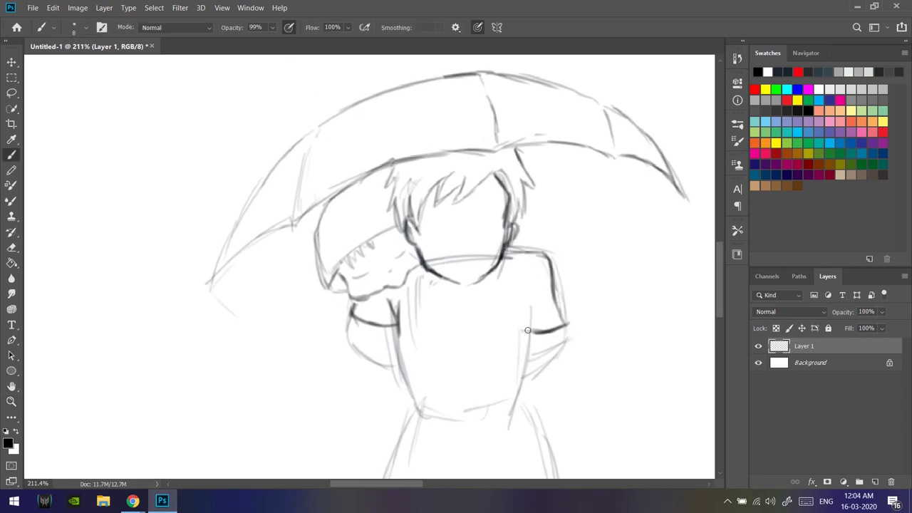
left_click_drag(403, 335, 464, 402)
scroll(464, 402, "down", 3)
left_click_drag(370, 278, 456, 271)
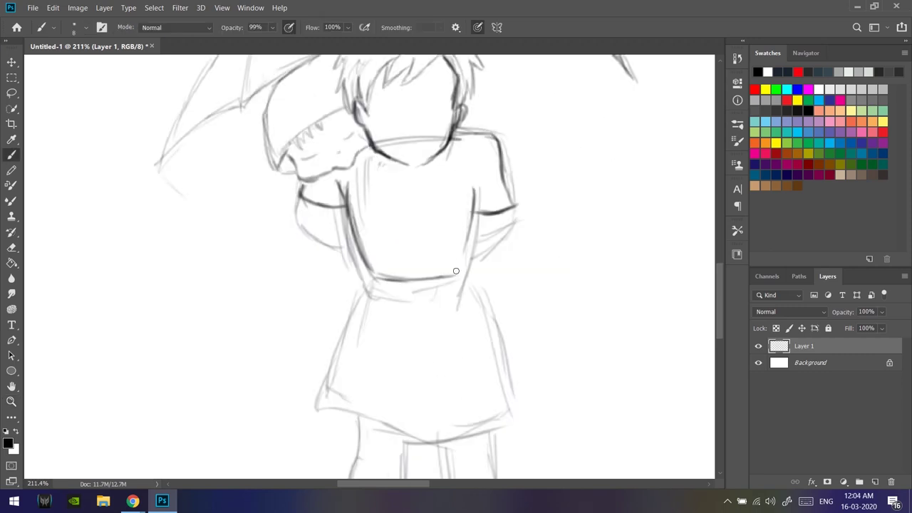
left_click_drag(343, 236, 354, 286)
left_click_drag(317, 334, 362, 316)
left_click_drag(325, 344, 365, 341)
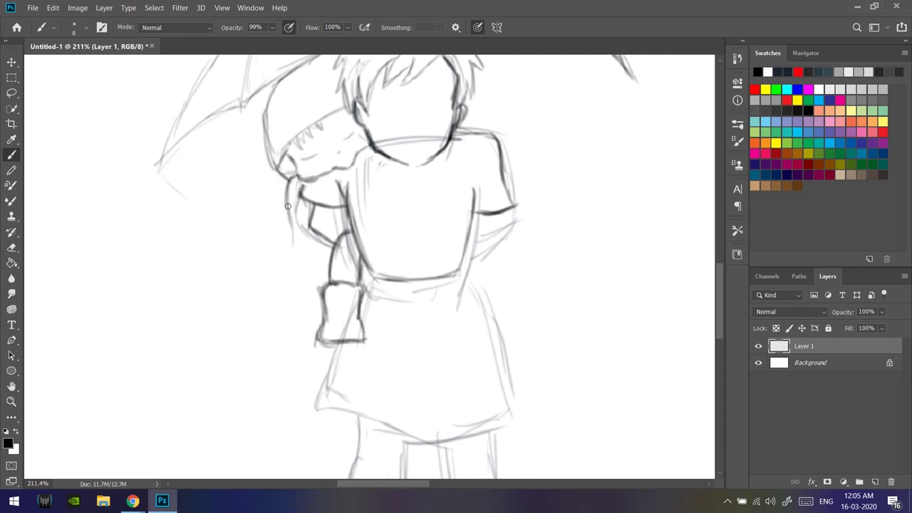
left_click_drag(288, 206, 299, 285)
Redraw the left arm and pocket outline darker and add right-arm strokes.
key("e")
mouse_move(360, 335)
left_mouse_down()
mouse_move(297, 261)
mouse_move(335, 273)
left_mouse_up()
key("b")
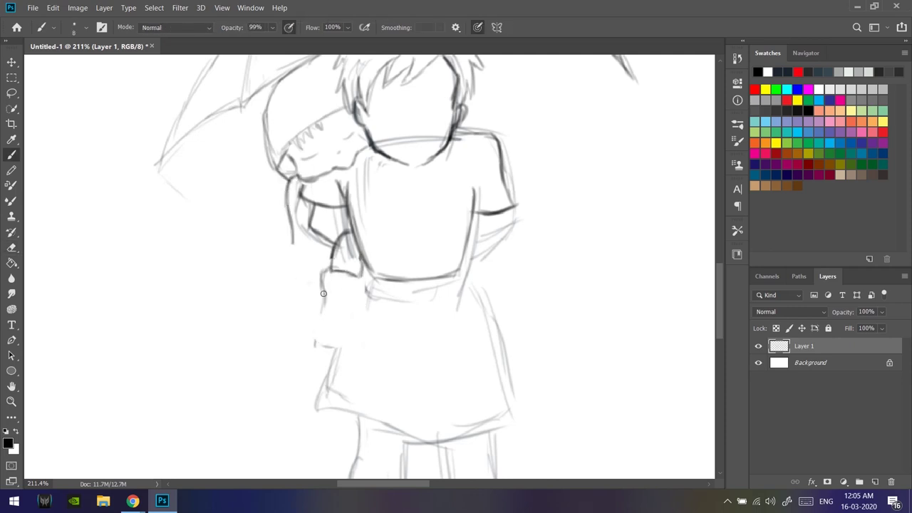
left_click_drag(288, 183, 317, 276)
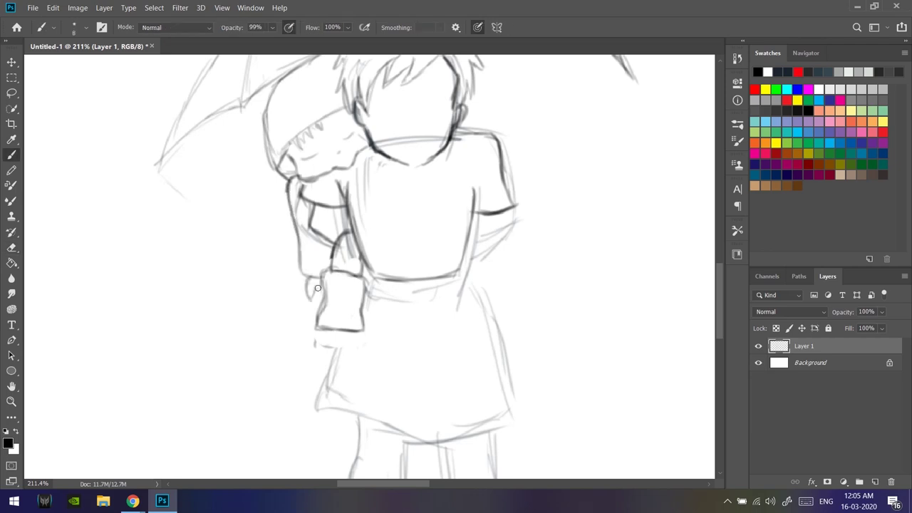
mouse_move(467, 281)
left_mouse_down()
mouse_move(513, 301)
mouse_move(471, 286)
mouse_move(485, 286)
left_mouse_up()
key("z")
key("b")
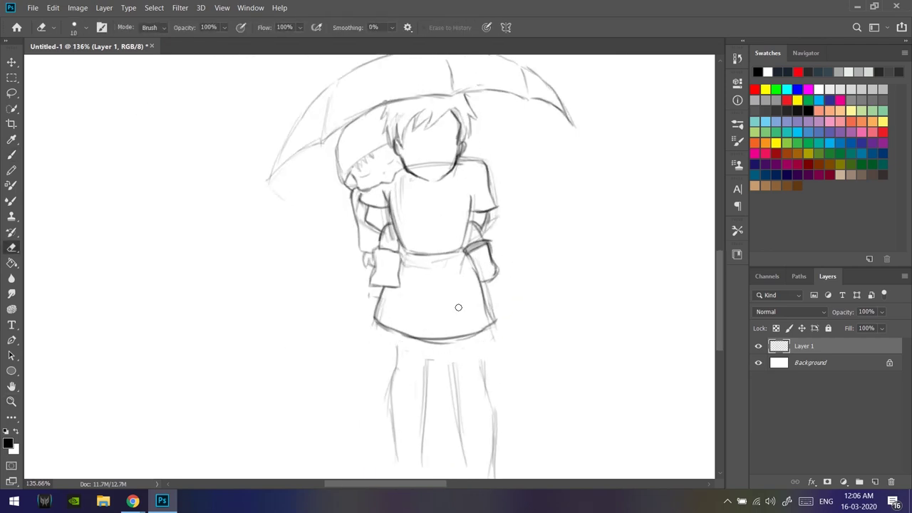
key("z")
left_click_drag(420, 154, 403, 356)
key("b")
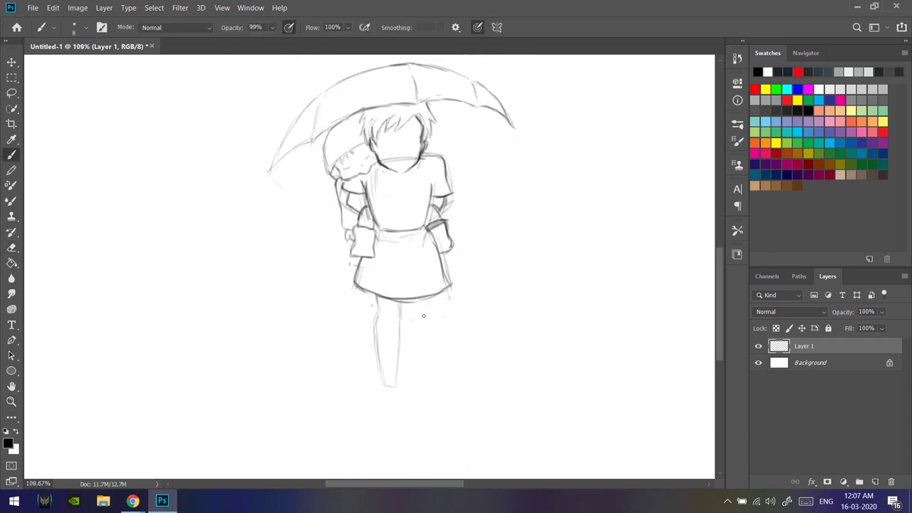
Redraw the right leg line and zoom in on the feet.
scroll(434, 340, "up", 3)
left_click_drag(441, 331, 436, 413)
key("ctrl+z")
left_click_drag(430, 278, 436, 333)
key("z")
left_click(396, 372)
Draw a boot on the left leg with a bolder bottom edge.
mouse_move(318, 299)
left_mouse_down()
mouse_move(360, 302)
mouse_move(360, 324)
left_mouse_up()
left_click_drag(315, 350, 362, 371)
key("z")
key("b")
key("ctrl+z")
left_click_drag(315, 345, 362, 353)
Draw the right boot outline.
left_click_drag(399, 303, 441, 300)
left_click_drag(436, 299, 432, 341)
left_click_drag(396, 299, 425, 377)
left_click_drag(436, 328, 397, 377)
left_click_drag(433, 299, 438, 378)
scroll(428, 356, "down", 3)
Lasso and reposition the right leg lines, and move the right boot left under the leg.
key("l")
left_click_drag(396, 201, 426, 313)
left_click_drag(425, 253, 428, 255)
key("ctrl+d")
left_click_drag(421, 303, 416, 305)
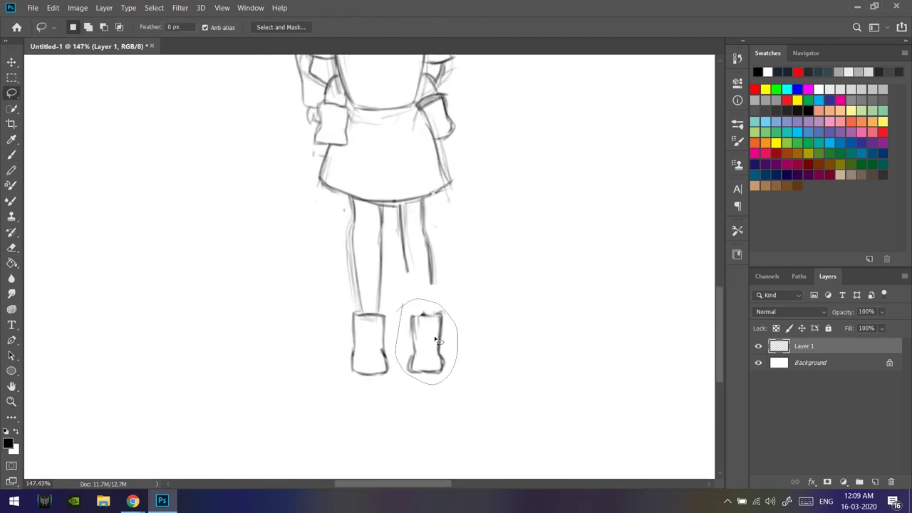
left_click_drag(438, 351, 427, 351)
key("ctrl+d")
Extend the right leg's inner and outer lines down to the moved boot.
key("b")
key("ctrl+z")
left_click_drag(399, 211, 400, 258)
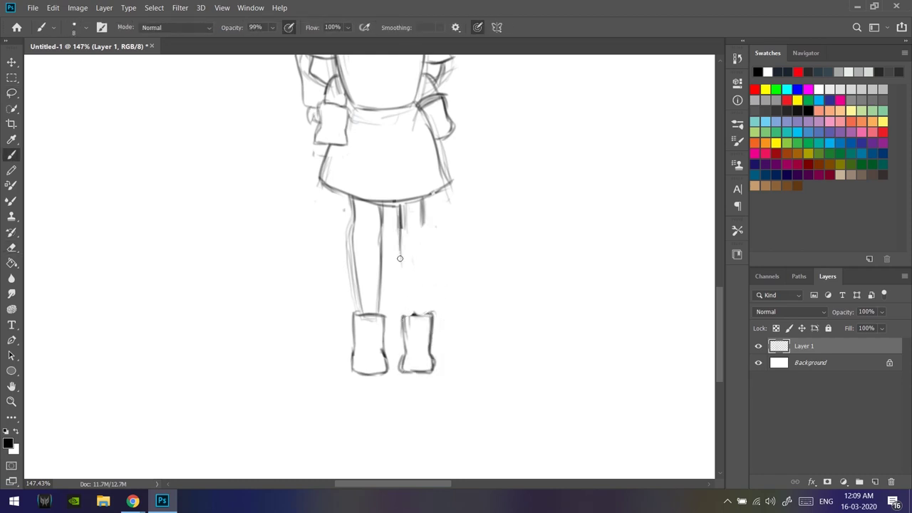
left_click_drag(422, 223, 430, 318)
left_click_drag(400, 229, 410, 316)
left_click_drag(426, 285, 429, 316)
key("z")
mouse_move(456, 289)
left_mouse_down()
mouse_move(414, 289)
mouse_move(456, 289)
left_mouse_up()
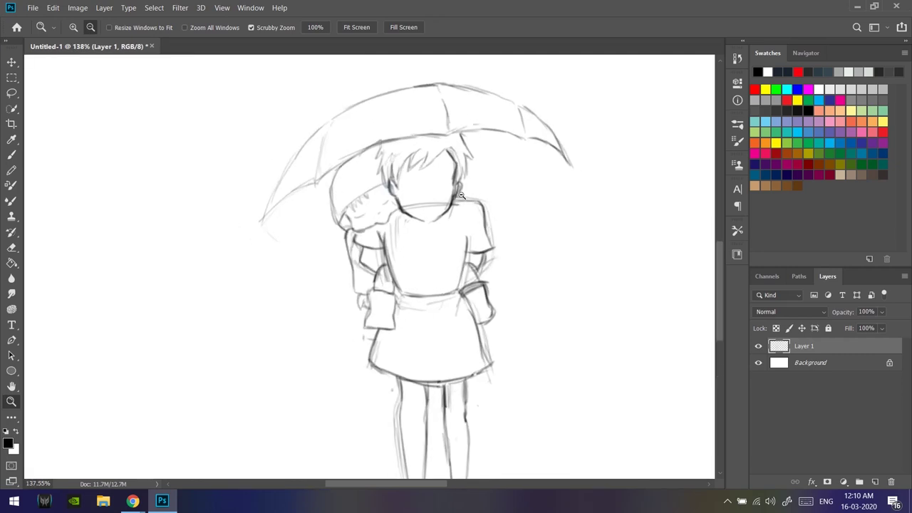
Brush three strap lines down the girl's torso, one running from collar to waist.
key("b")
left_click_drag(403, 222, 408, 295)
left_click_drag(449, 219, 453, 298)
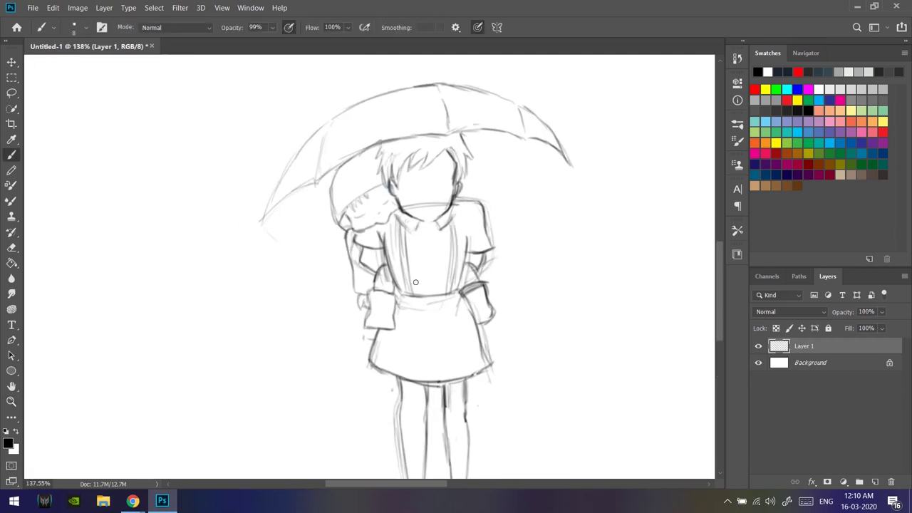
mouse_move(445, 209)
left_mouse_down()
mouse_move(471, 300)
mouse_move(489, 283)
left_mouse_up()
Undo the stray stroke and redraw the umbrella's left and right edges.
key("ctrl+z")
left_click_drag(251, 232, 306, 137)
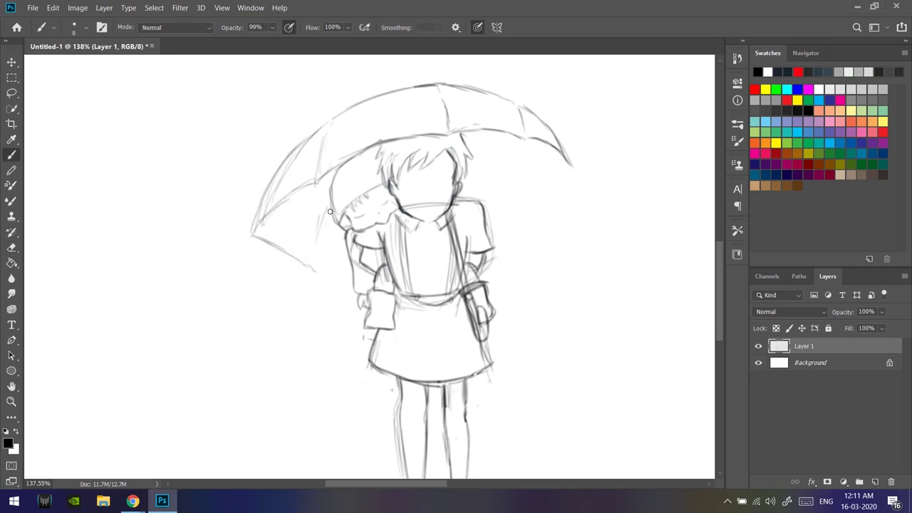
key("ctrl+minus")
mouse_move(546, 153)
left_mouse_down()
mouse_move(434, 181)
mouse_move(466, 238)
left_mouse_up()
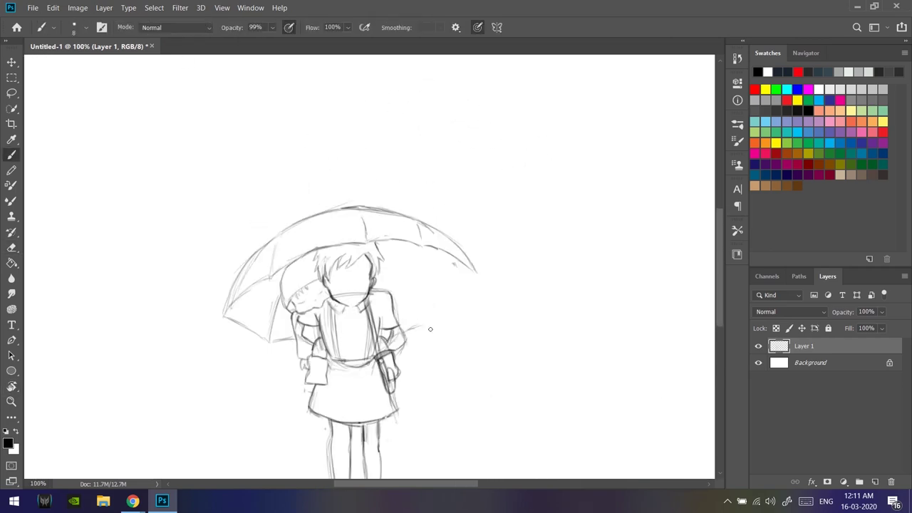
left_click_drag(436, 324, 476, 280)
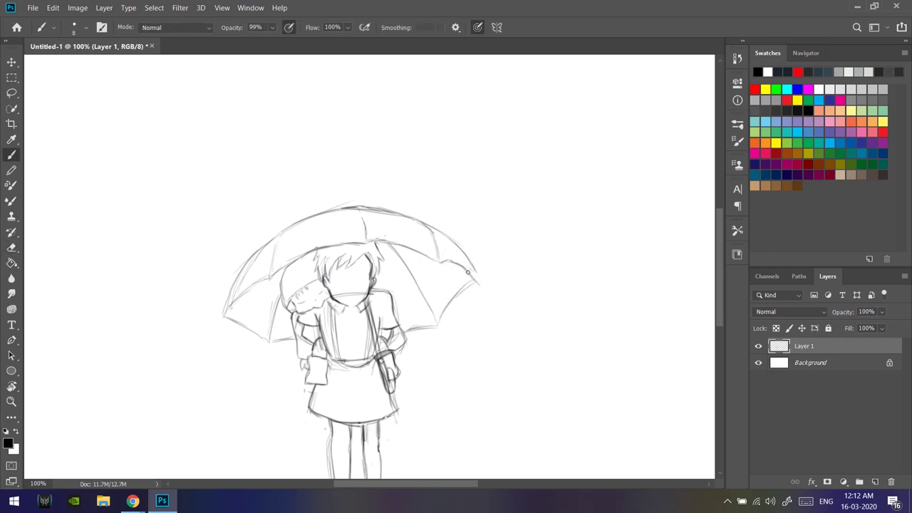
Add an empty Layer 2 and move the girl sketch left of centre.
left_click_drag(446, 234, 399, 236)
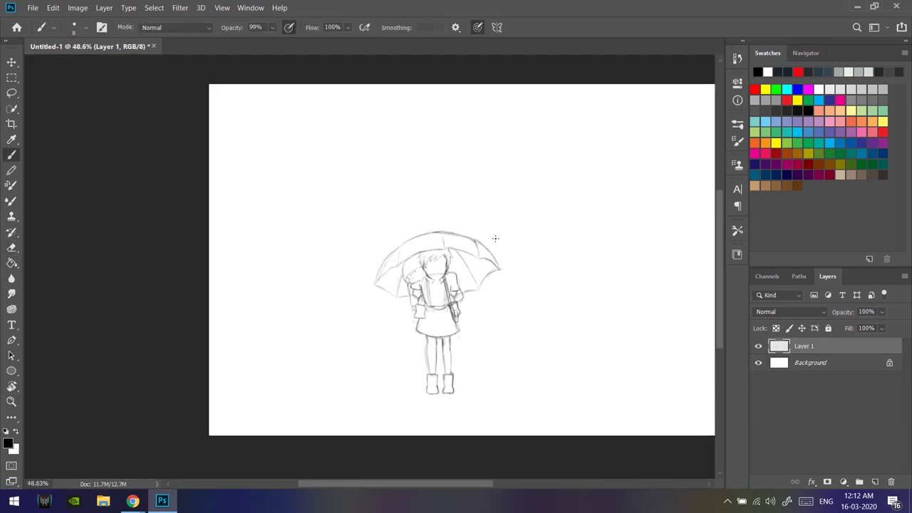
key("ctrl+shift+alt+n")
mouse_move(471, 320)
left_mouse_down()
mouse_move(418, 305)
mouse_move(399, 313)
left_mouse_up()
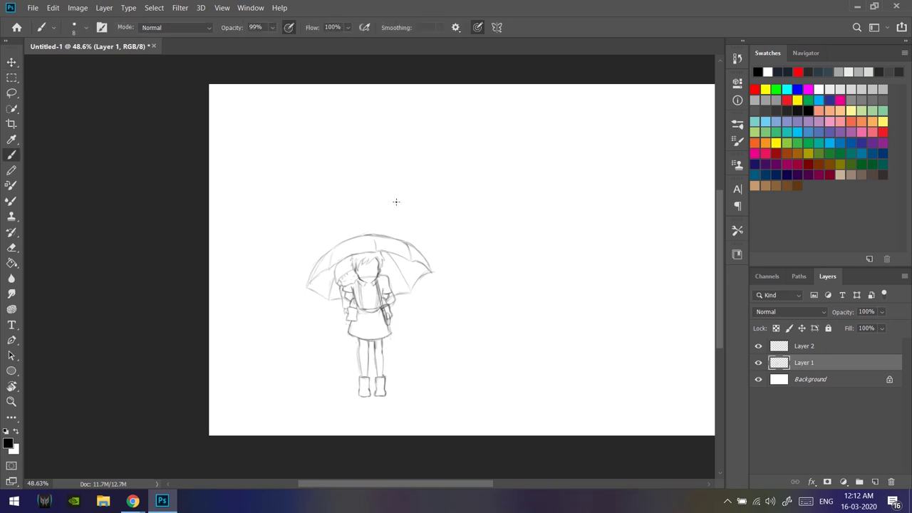
scroll(499, 271, "down", 3)
scroll(498, 270, "right", 3)
left_click_drag(574, 294, 513, 283)
left_click(875, 482, "ctrl")
double_click(804, 380)
type("Bg")
key("ctrl+minus")
left_click(133, 328)
left_click(563, 328, "shift")
key("ctrl+z")
left_click_drag(474, 285, 215, 376)
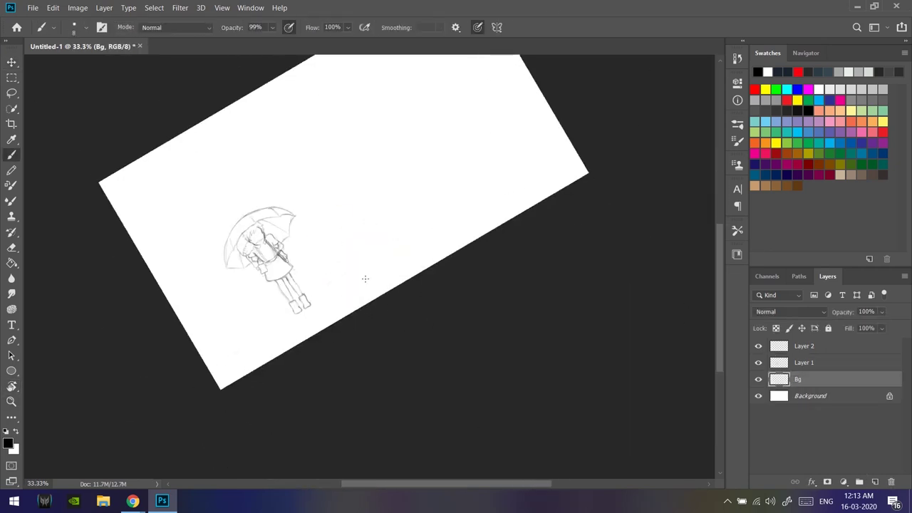
key("Escape")
left_click(271, 292, "ctrl")
left_click(282, 293, "ctrl")
left_click(53, 8)
key("Escape")
key("Delete")
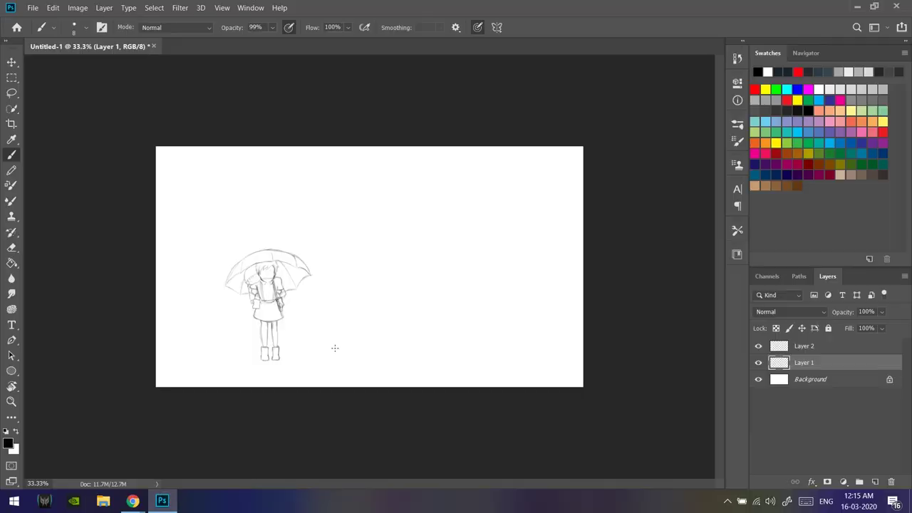
key("alt+bracketright")
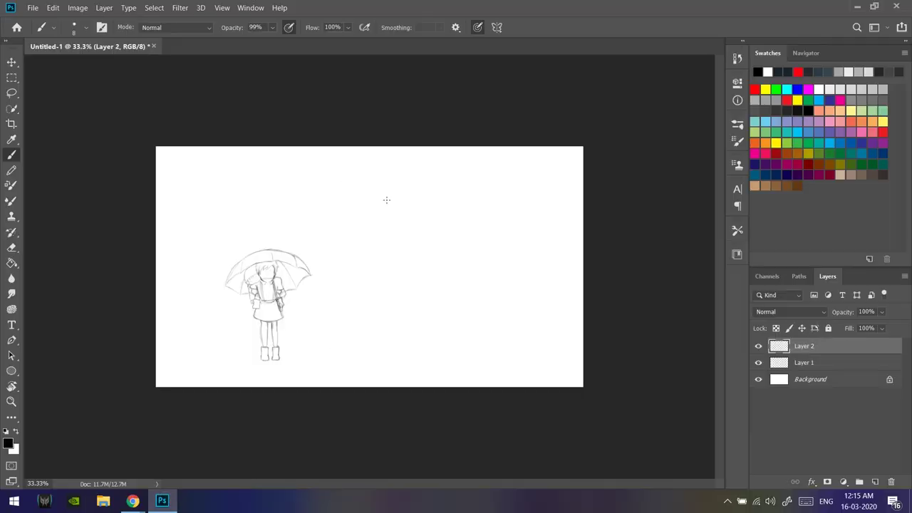
Hide the girl sketch and draw a faint oval head outline on Layer 2.
left_click_drag(379, 228, 379, 325)
left_click_drag(457, 335, 370, 265)
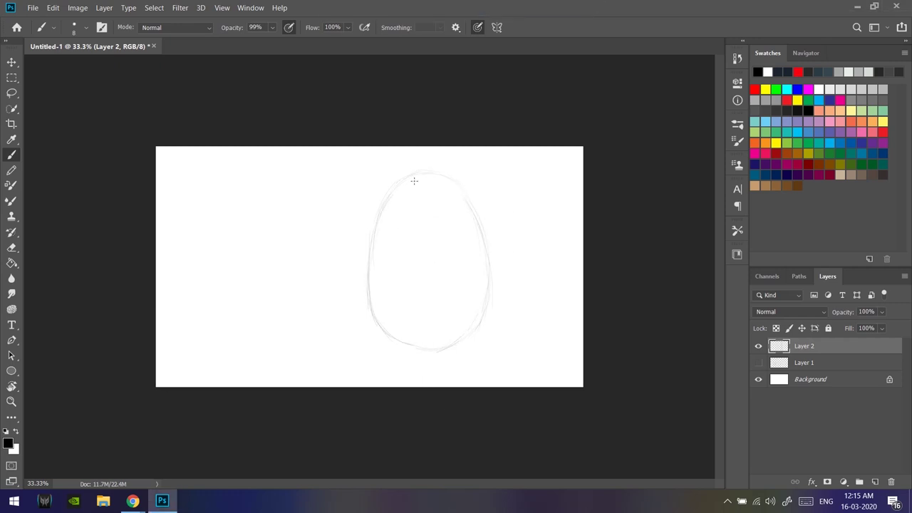
left_click_drag(415, 181, 457, 181)
left_click_drag(408, 112, 380, 159)
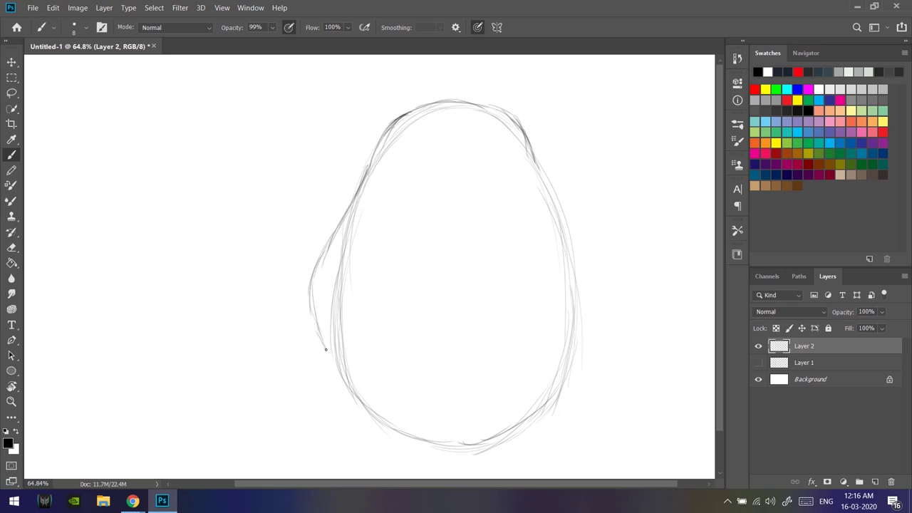
Darken the oval head's bottom, right and lower-left edges with repeated brush strokes.
left_click_drag(389, 458, 393, 163)
mouse_move(244, 373)
left_mouse_down()
mouse_move(285, 377)
mouse_move(484, 338)
left_mouse_up()
mouse_move(566, 157)
left_mouse_down()
mouse_move(526, 201)
mouse_move(531, 219)
left_mouse_up()
mouse_move(492, 93)
left_mouse_down()
mouse_move(501, 270)
mouse_move(517, 309)
left_mouse_up()
mouse_move(486, 136)
left_mouse_down()
mouse_move(498, 221)
mouse_move(499, 342)
left_mouse_up()
mouse_move(513, 214)
left_mouse_down()
mouse_move(523, 232)
mouse_move(438, 414)
mouse_move(440, 273)
left_mouse_up()
mouse_move(298, 178)
left_mouse_down()
mouse_move(292, 285)
mouse_move(505, 359)
left_mouse_up()
left_click_drag(529, 323, 546, 196)
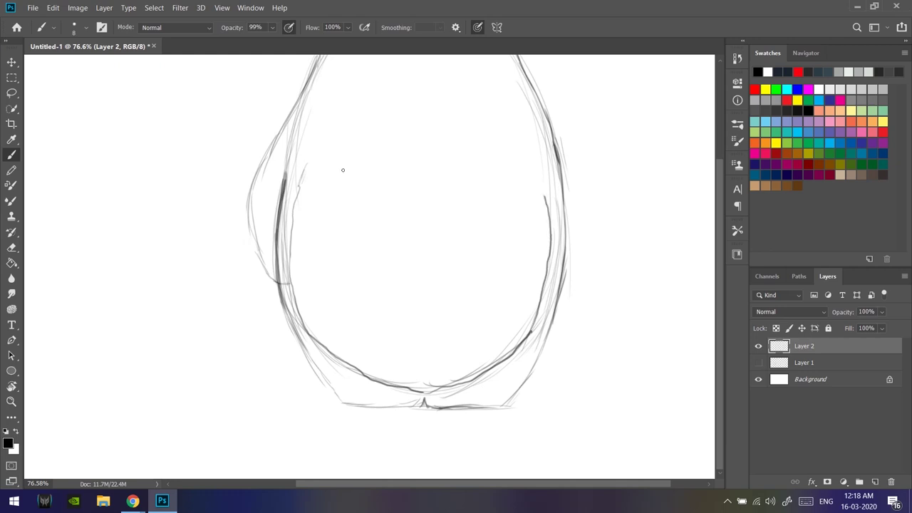
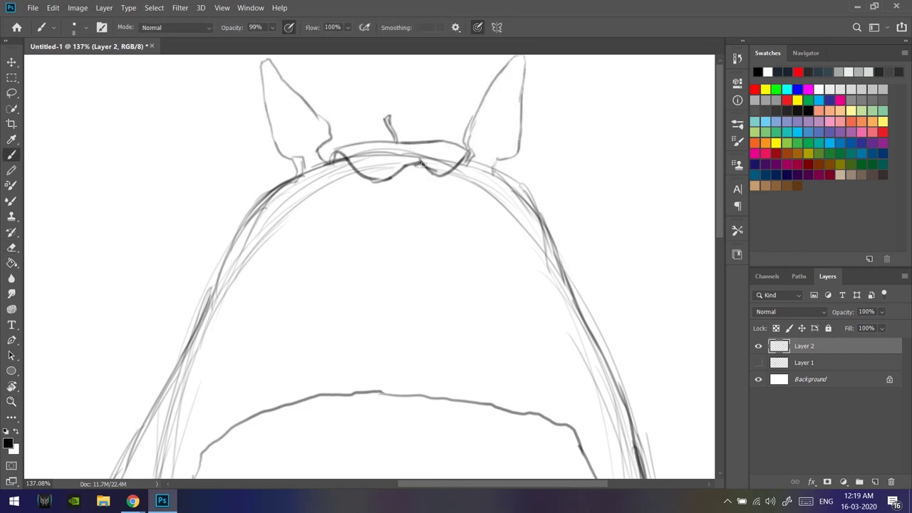
Show the hidden girl-with-umbrella sketch on Layer 1 and make it the active layer.
scroll(423, 164, "down", 2)
scroll(422, 164, "down", 2)
scroll(459, 187, "down", 2)
scroll(429, 164, "up", 2)
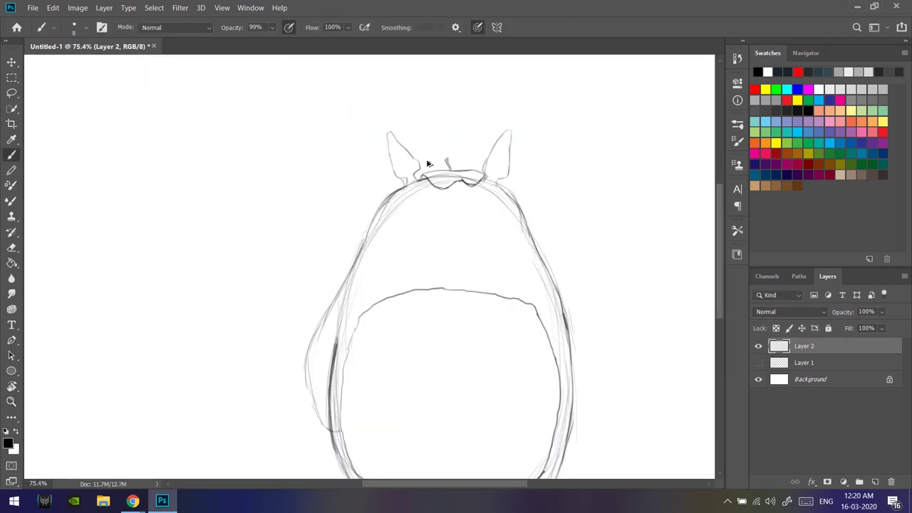
scroll(356, 285, "down", 2)
left_click(758, 363)
left_click(804, 363)
Lasso-copy the girl and her umbrella, then add a new Layer 3.
key("l")
left_click_drag(68, 324, 214, 360)
left_click_drag(189, 330, 442, 171)
key("ctrl+z")
key("ctrl+d")
double_click(803, 346)
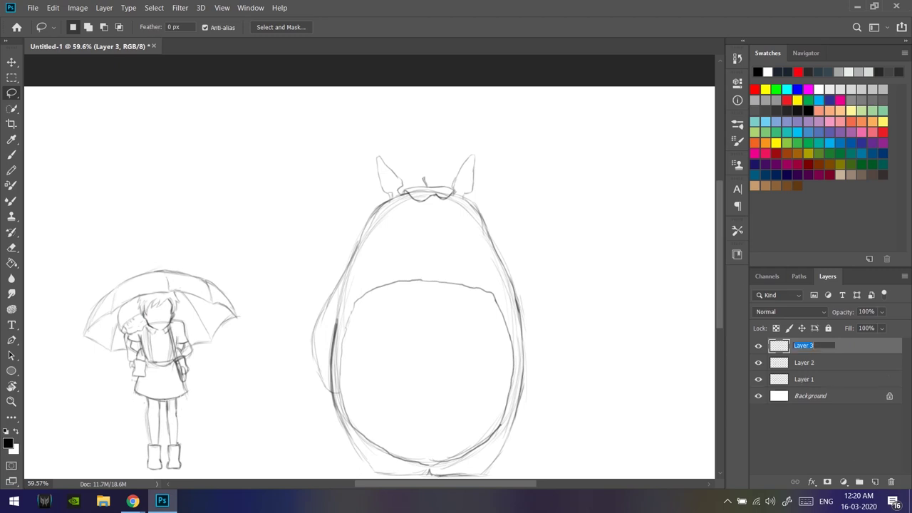
Paste the girl copy onto the new layer and rename it umb.
key("ctrl+z")
double_click(801, 346)
type("umb")
key("Return")
Erase the girl from the umb copy, keeping only the umbrella.
key("e")
left_click_drag(385, 128, 441, 157)
left_click_drag(399, 178, 451, 142)
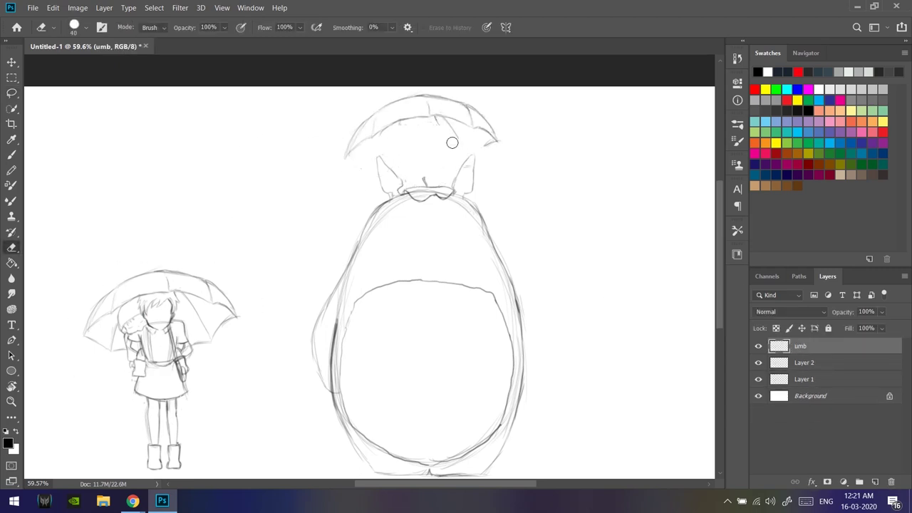
Redraw the umbrella canopy, move it onto Totoro's head, and touch up Totoro's belly.
key("b")
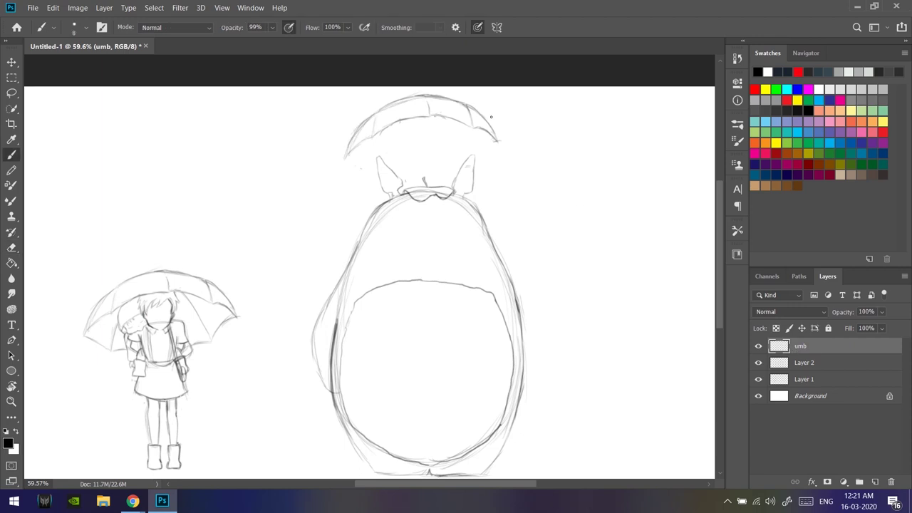
key("e")
mouse_move(349, 143)
left_mouse_down()
mouse_move(410, 103)
mouse_move(499, 139)
mouse_move(475, 128)
left_mouse_up()
key("b")
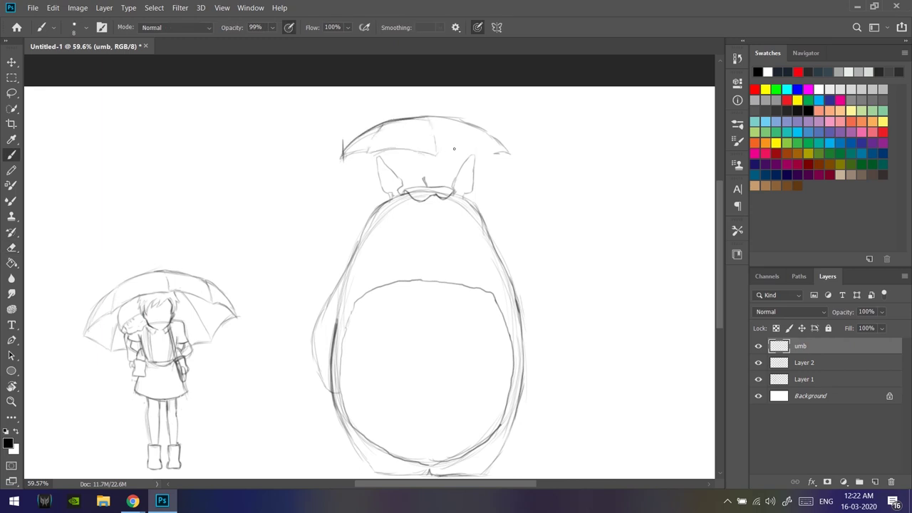
left_click_drag(431, 147, 498, 144)
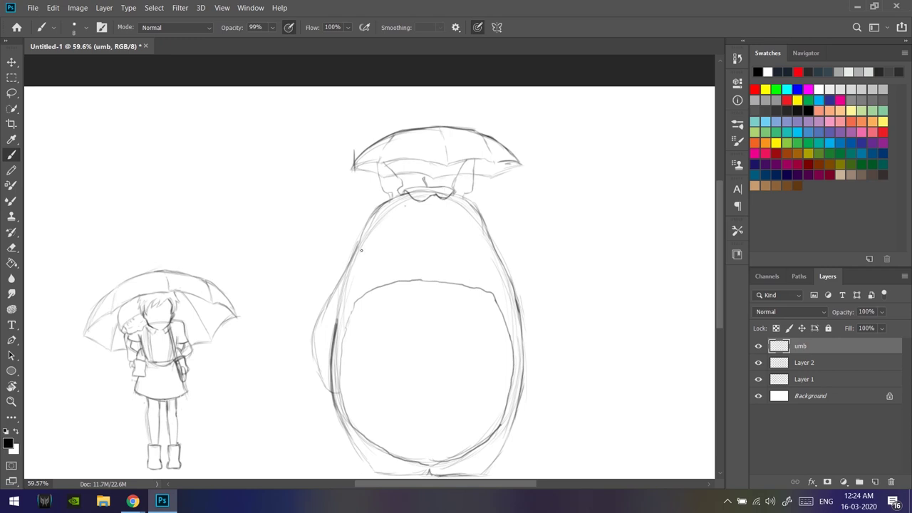
key("alt+bracketleft")
left_click_drag(355, 307, 378, 278)
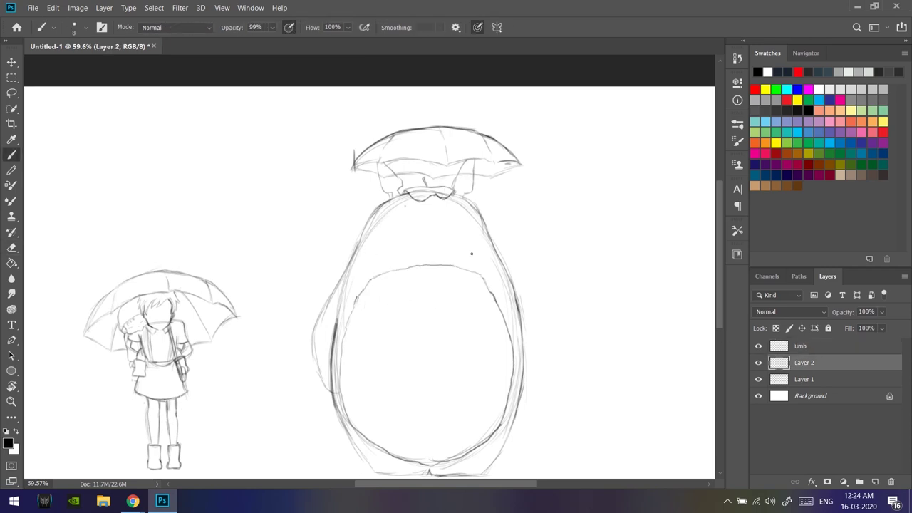
On the umb layer, draw the umbrella handle down from the canopy.
left_click(809, 344)
left_click_drag(443, 164, 442, 256)
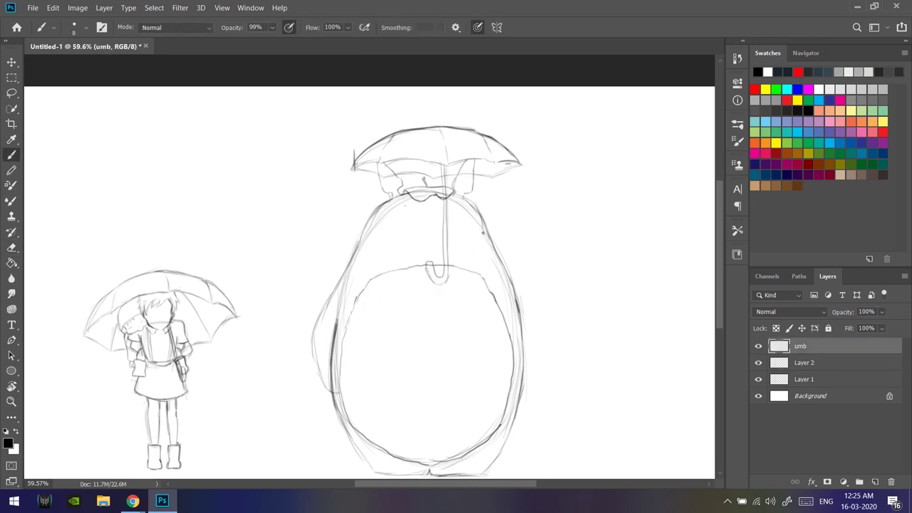
left_click_drag(483, 232, 499, 233)
key("ctrl+z")
left_click_drag(408, 189, 408, 150)
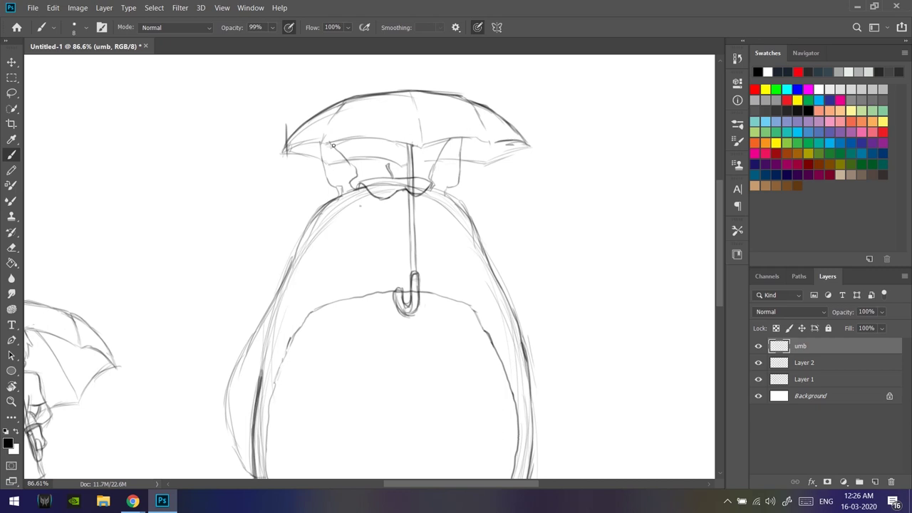
Sketch the handle's hooked end and the strokes beside it.
scroll(426, 233, "up", 3)
left_click_drag(417, 272, 421, 317)
left_click_drag(393, 285, 406, 293)
left_click_drag(415, 269, 523, 273)
left_click_drag(419, 318, 514, 412)
scroll(555, 331, "down", 3)
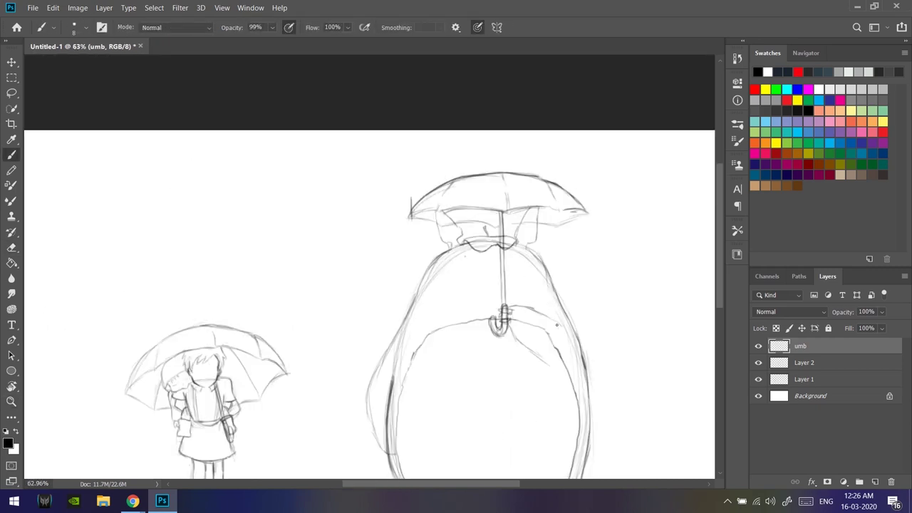
scroll(594, 348, "down", 2)
scroll(660, 354, "up", 3)
On the Totoro sketch layer, draw an eye circle and rework the nose area.
key("alt+bracketleft")
scroll(399, 321, "up", 2)
mouse_move(420, 323)
left_mouse_down()
mouse_move(420, 353)
mouse_move(422, 322)
left_mouse_up()
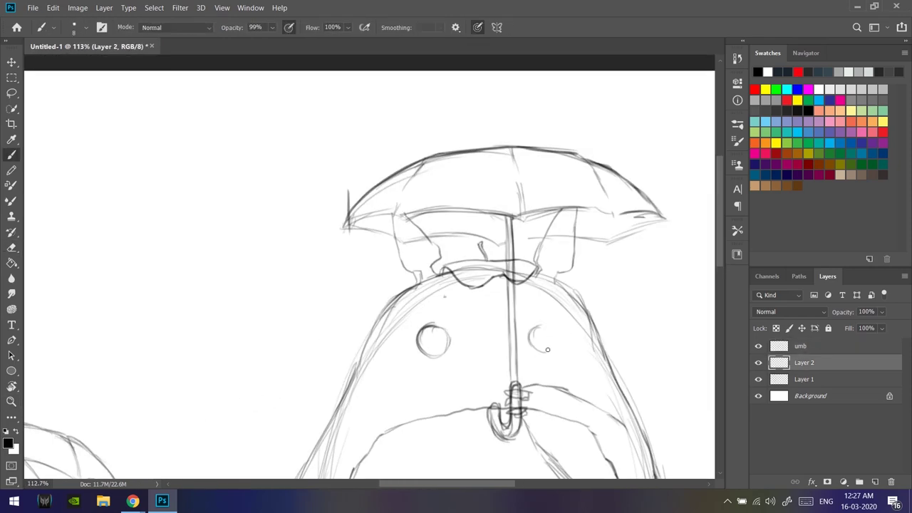
scroll(386, 179, "up", 3)
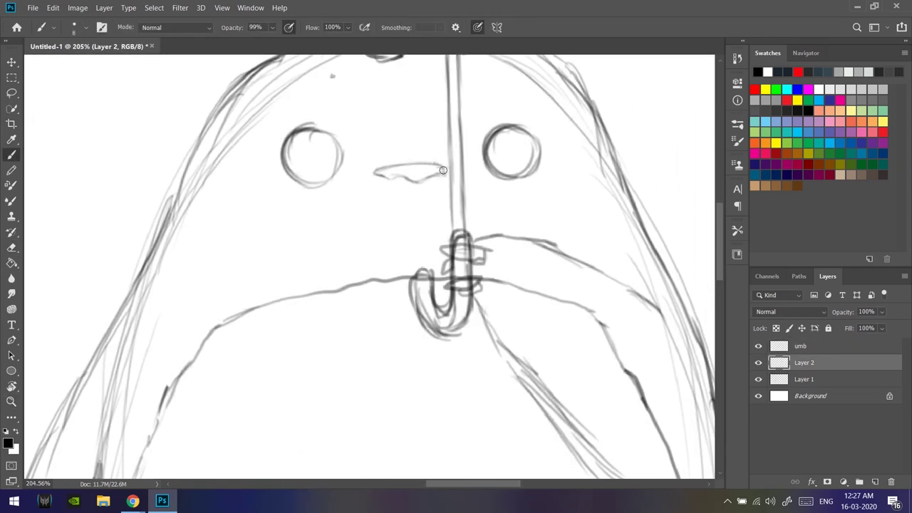
scroll(377, 177, "up", 1)
key("l")
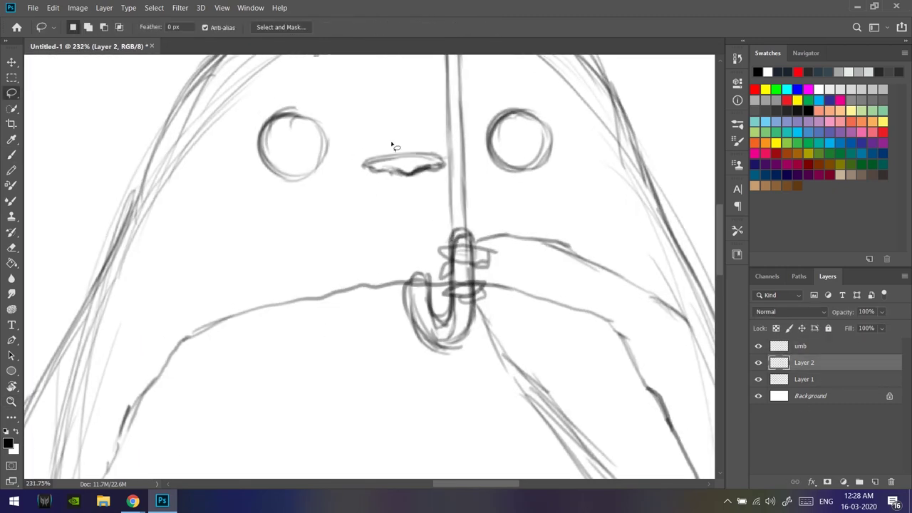
key("ctrl+d")
key("e")
scroll(372, 151, "down", 5)
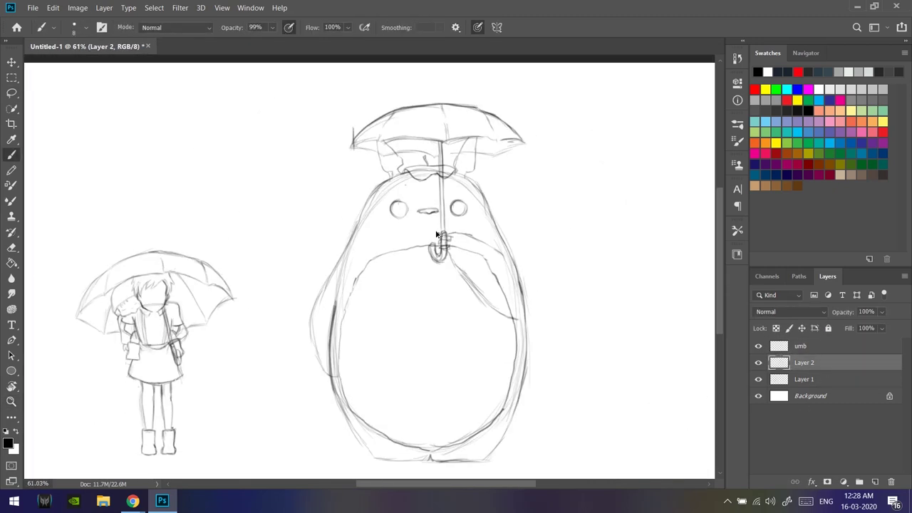
scroll(372, 151, "up", 4)
Draw Totoro's left eye and whiskers on both sides of his face.
key("b")
left_click_drag(335, 189, 327, 194)
left_click_drag(536, 268, 664, 278)
left_click_drag(306, 238, 194, 214)
left_click_drag(302, 250, 181, 274)
scroll(285, 278, "down", 2)
scroll(409, 283, "down", 4)
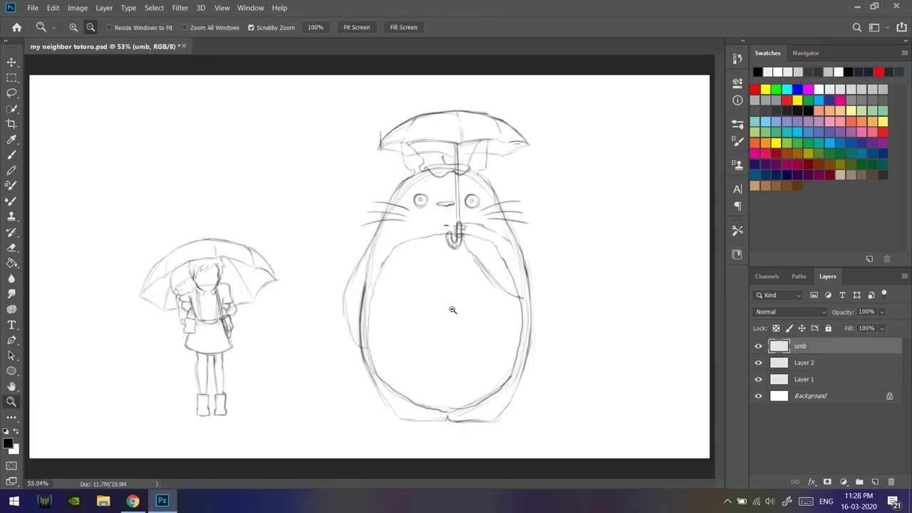
Rescale the girl sketch on Layer 1 with Free Transform.
key("b")
right_click(371, 163)
key("Escape")
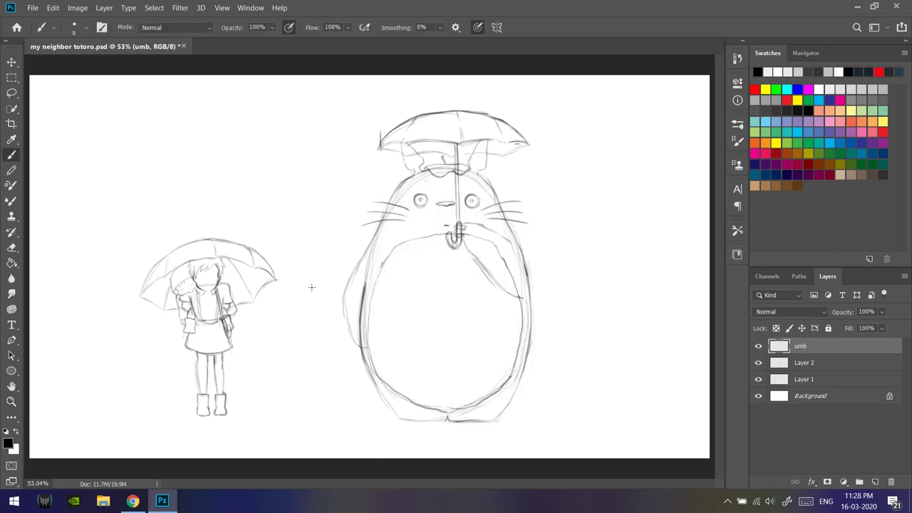
left_click(804, 379)
key("v")
key("ctrl+t")
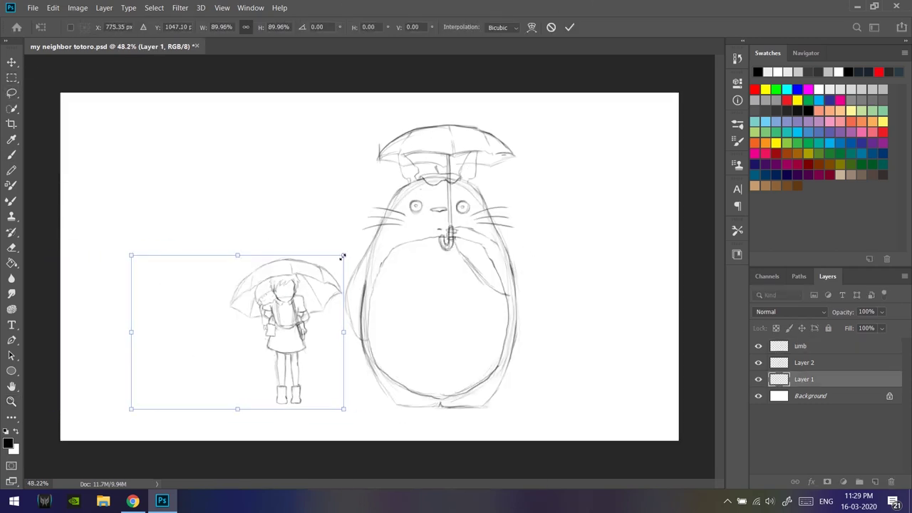
key("Return")
key("b")
Make test strokes, check Brush Settings, and reset the canvas rotation upright.
left_click_drag(343, 259, 359, 189)
left_click_drag(250, 335, 283, 333)
key("ctrl+z")
left_click_drag(269, 363, 217, 435)
key("F5")
left_click(533, 171)
key("F5")
key("r")
key("Escape")
Draw a straight Line-tool ground line across the bottom of the canvas.
key("u")
left_click_drag(41, 401, 684, 412)
left_click_drag(43, 412, 706, 412)
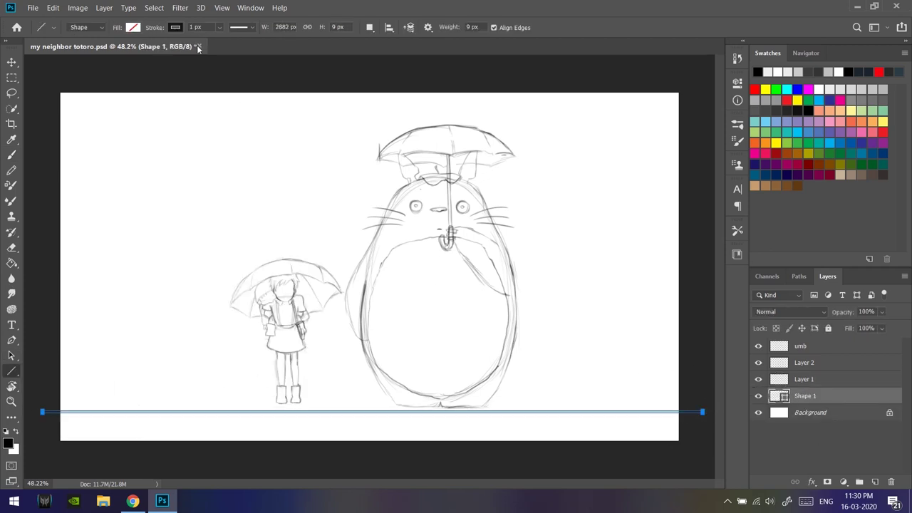
key("ctrl+z")
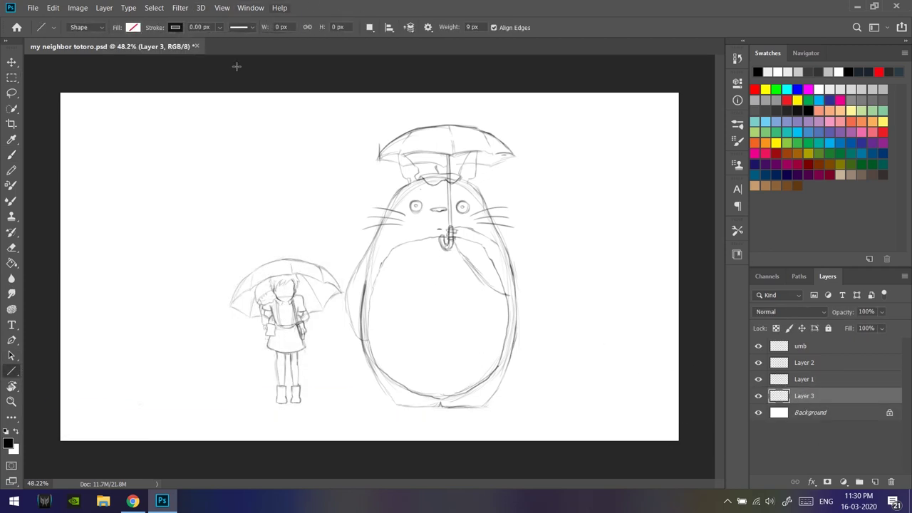
left_click_drag(53, 411, 687, 412)
left_click(12, 78)
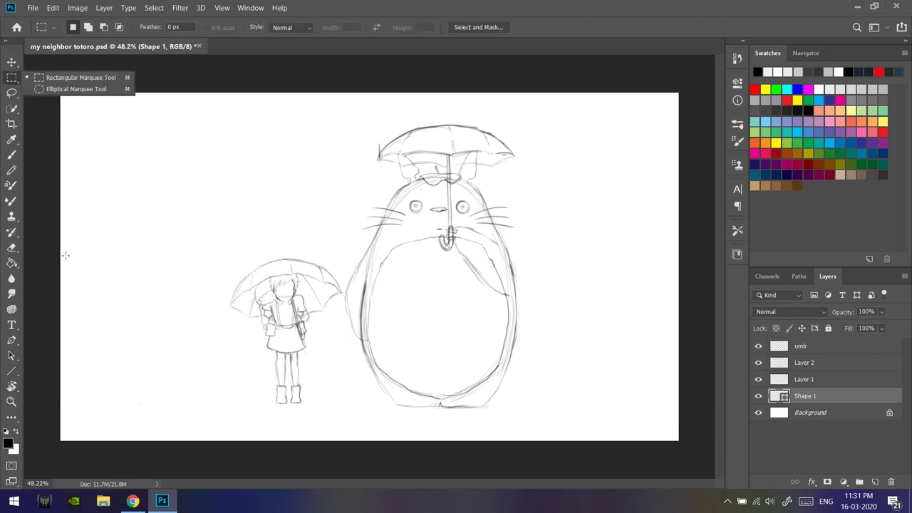
key("ctrl+z")
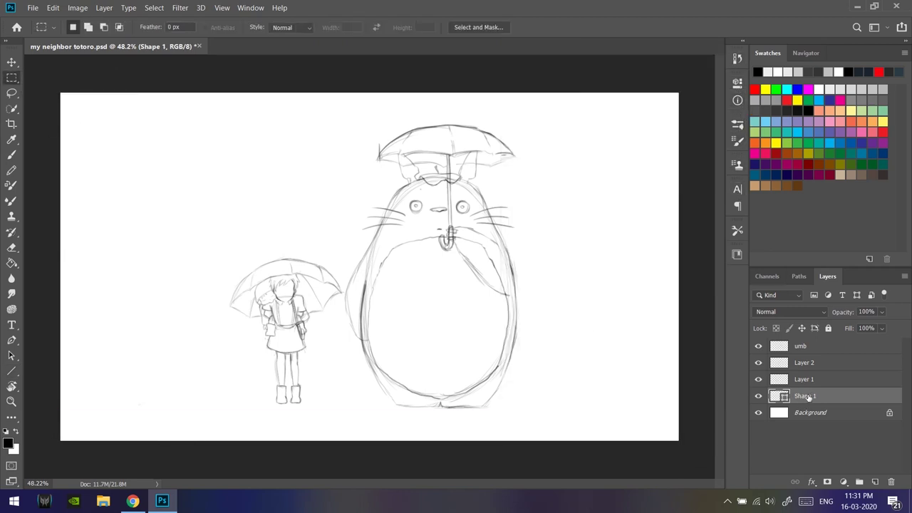
key("ctrl+z")
key("u")
key("ctrl+shift+z")
key("ctrl+shift+z")
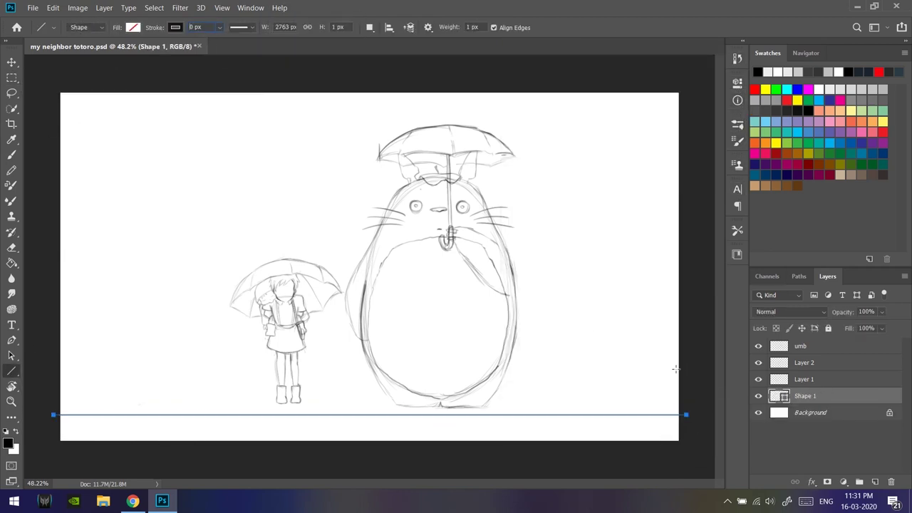
Move the girl and Totoro down onto the ground line and rescale the girl.
left_click(803, 380)
left_click(803, 363)
left_click(804, 379)
key("v")
left_click_drag(326, 298, 321, 310)
left_click_drag(368, 280, 364, 287)
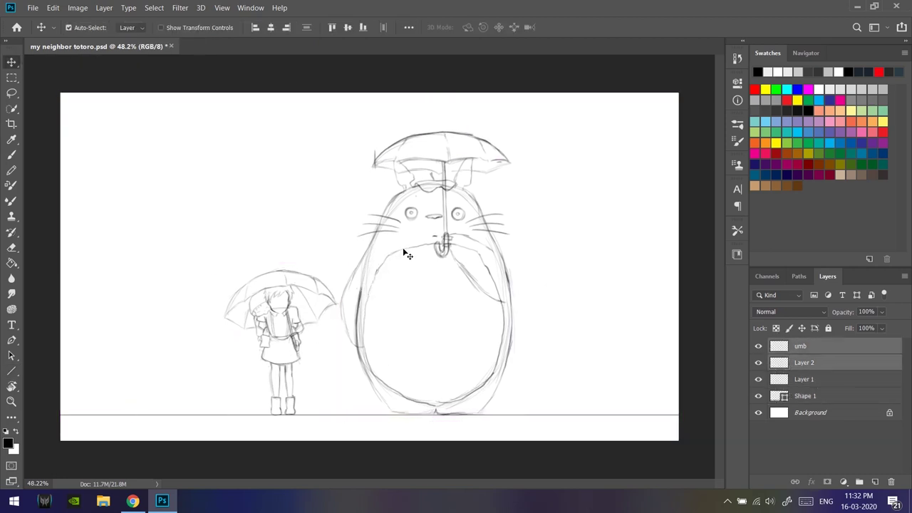
key("ctrl+t")
left_click_drag(342, 269, 285, 341)
left_click(569, 27)
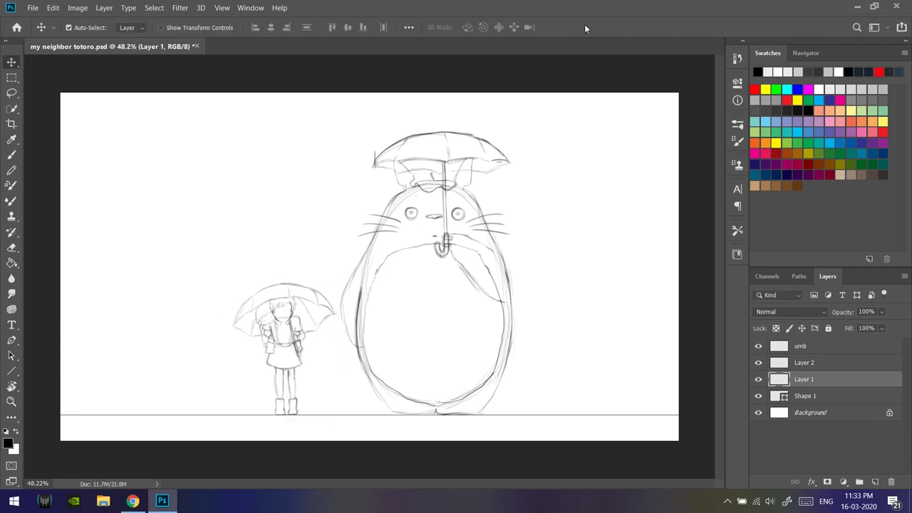
Enlarge all three sketch layers together and reposition them on the ground line.
key("ctrl+alt+a")
key("ctrl+t")
left_click_drag(514, 112, 536, 88)
left_click_drag(481, 244, 492, 257)
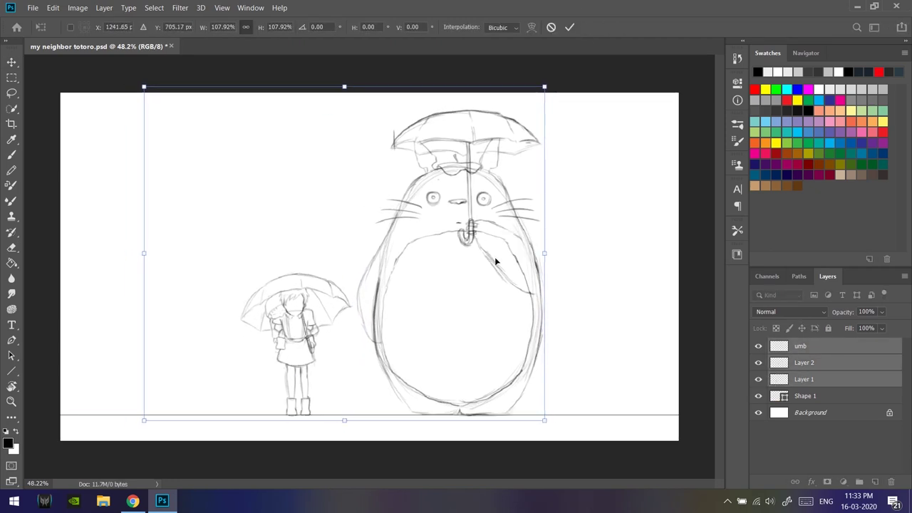
key("Return")
Erase the girl's legs on Layer 1.
left_click(803, 380)
key("e")
scroll(289, 400, "up", 5)
left_click_drag(321, 314, 301, 442)
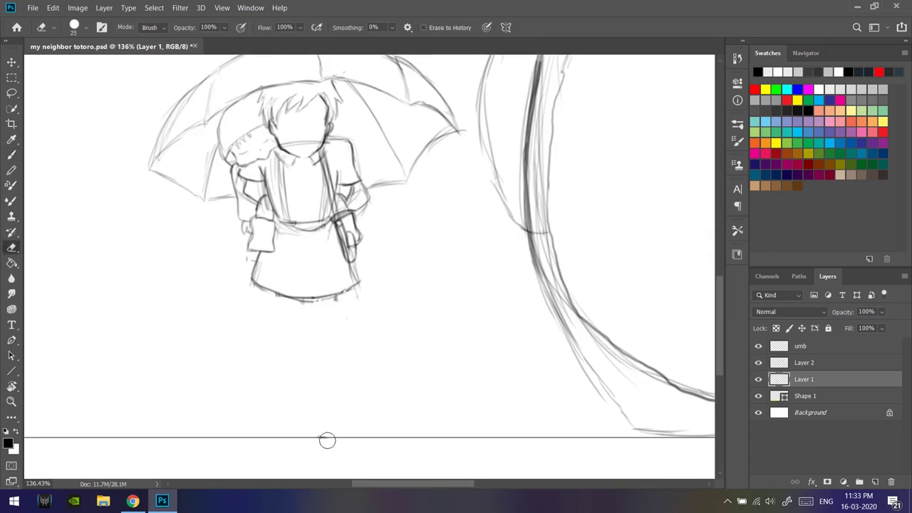
Undo a stray leg stroke and pick a Hard Round brush from the presets.
key("b")
left_click_drag(276, 294, 277, 321)
key("ctrl+z")
right_click(276, 321)
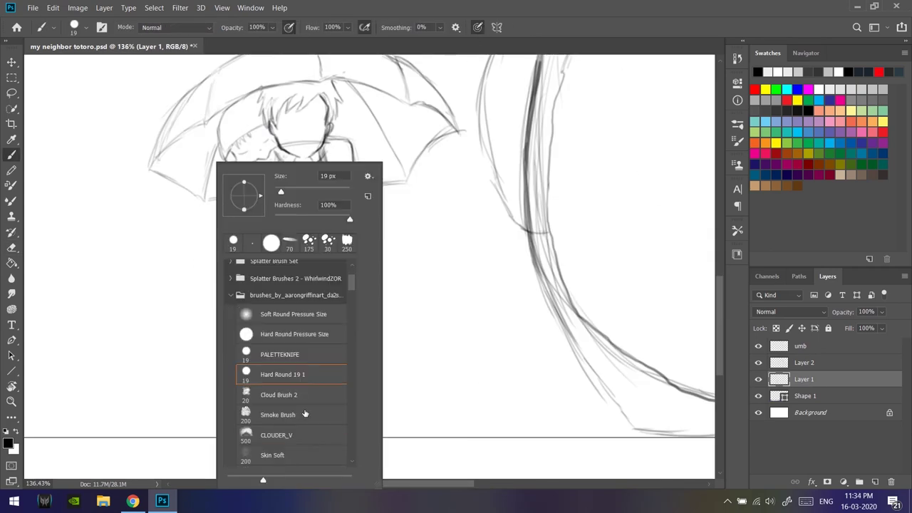
double_click(264, 409)
right_click(276, 341)
left_click(423, 171)
Turn off Transfer in Brush Settings and set a 4 px Hard Round brush.
key("F5")
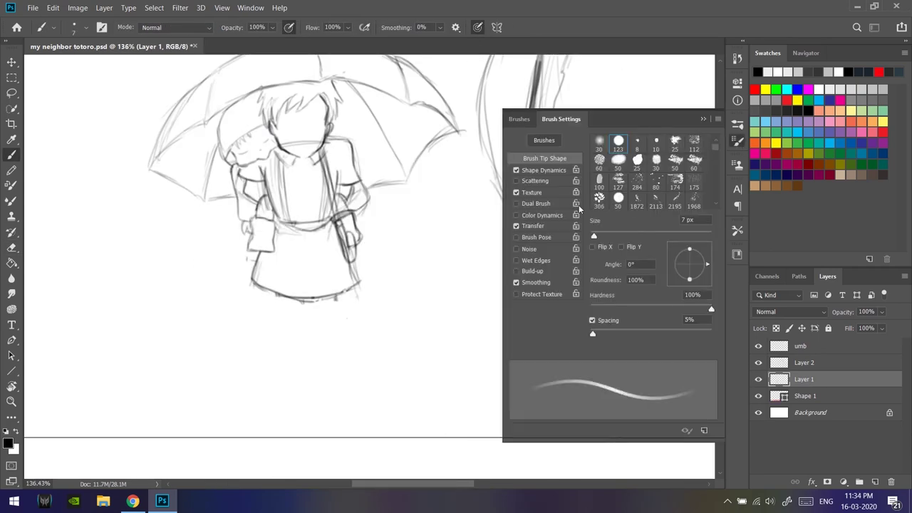
left_click(516, 225)
right_click(327, 171)
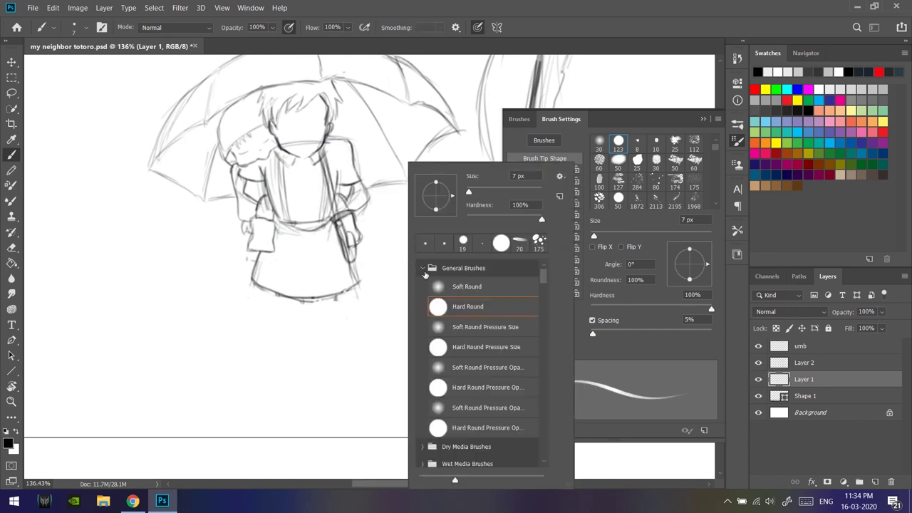
left_click(509, 180)
key("ctrl+z")
right_click(391, 163)
key("Return")
key("ctrl+z")
key("F5")
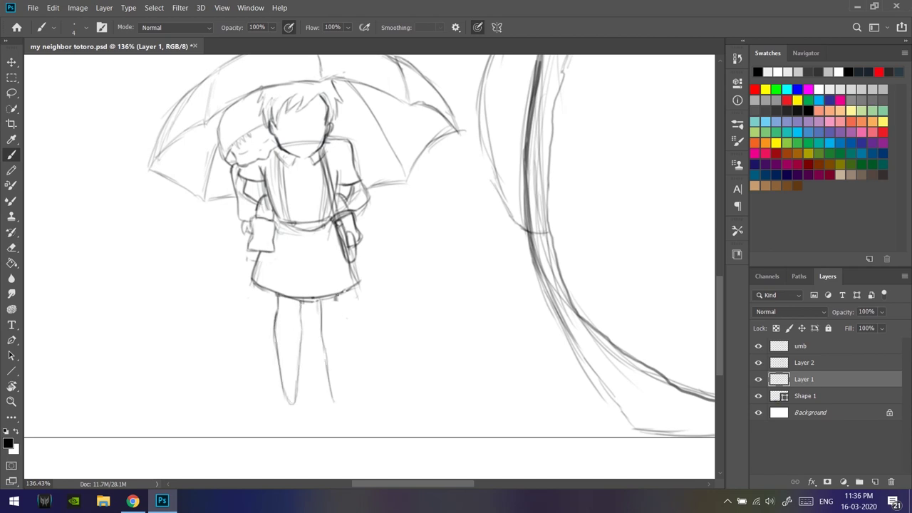
Draw the girl's legs and boots below the skirt, erasing the extra lower strokes.
left_click_drag(338, 295, 345, 342)
left_click_drag(302, 395, 301, 413)
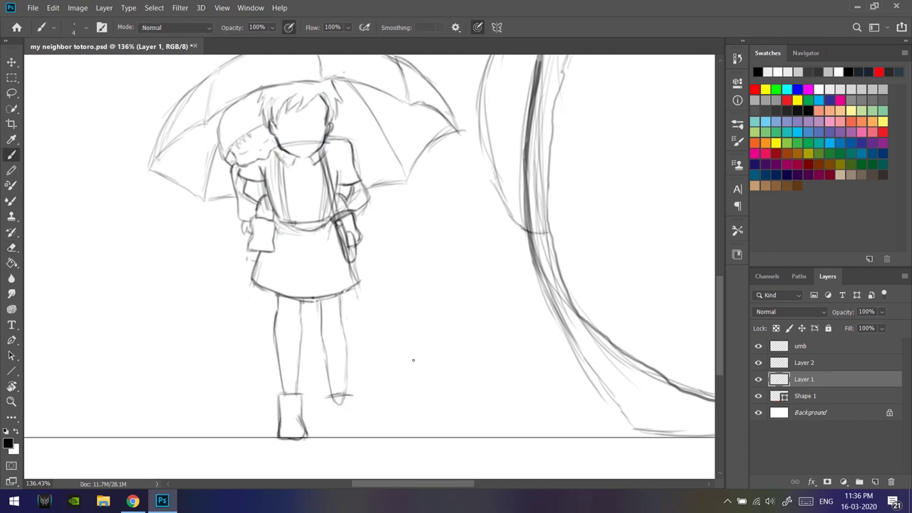
key("e")
left_click_drag(371, 370, 378, 408)
key("b")
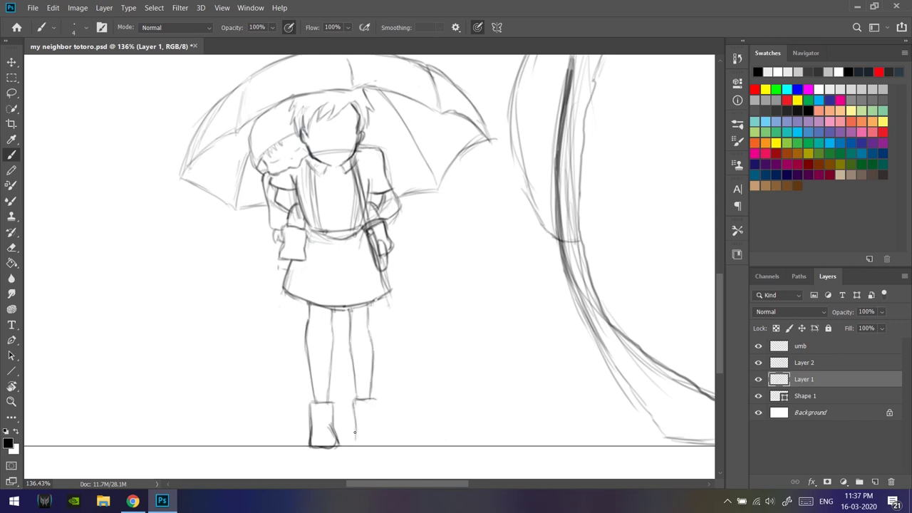
Lasso the right leg and boot to nudge it, then add a new Layer 3.
scroll(417, 319, "down", 3)
scroll(499, 207, "up", 3)
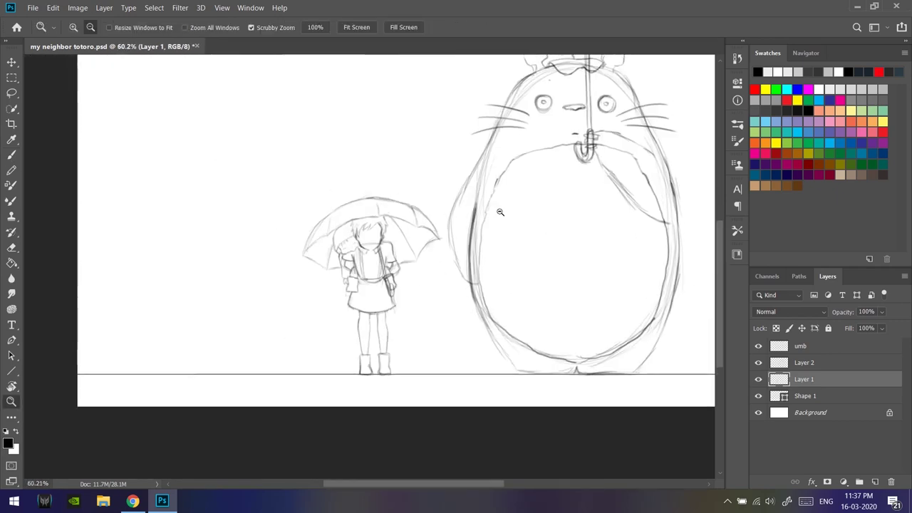
left_click(12, 92)
left_click_drag(342, 389, 372, 374)
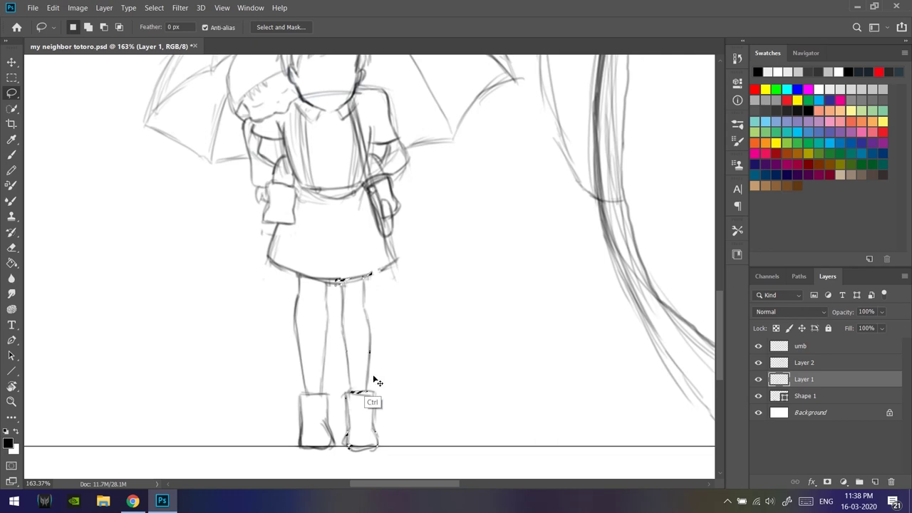
key("b")
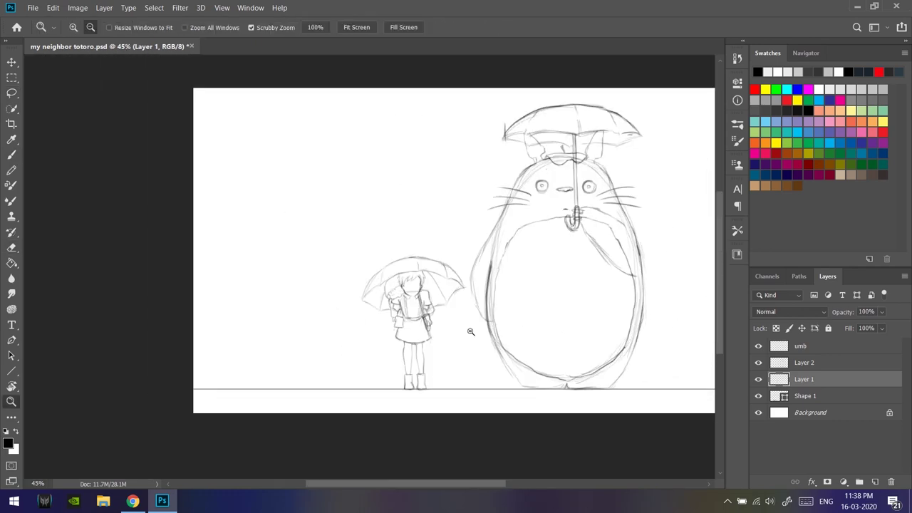
left_click_drag(320, 370, 263, 401)
key("ctrl+shift+alt+n")
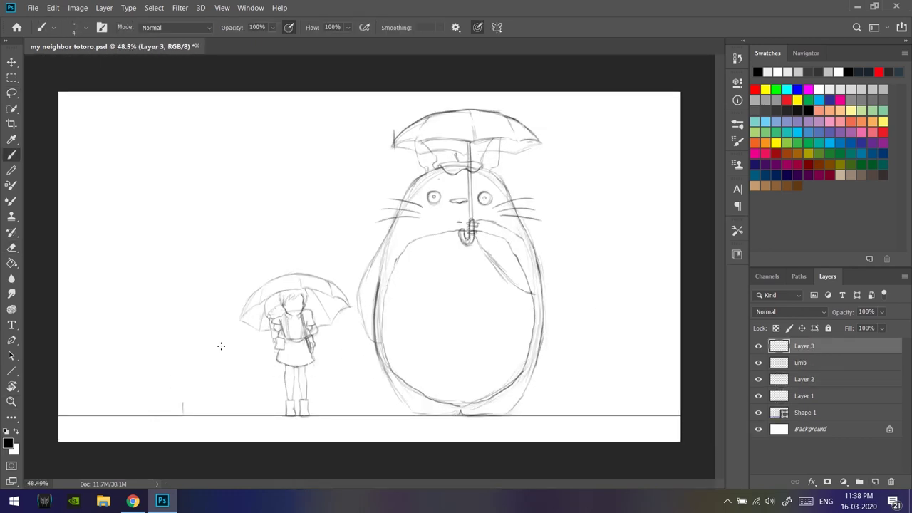
Zoom out over the scene and return to the Brush on Layer 3.
key("z")
left_click_drag(250, 344, 300, 344)
left_click(54, 27)
key("b")
scroll(278, 220, "up", 5)
scroll(279, 356, "down", 5)
scroll(287, 285, "up", 4)
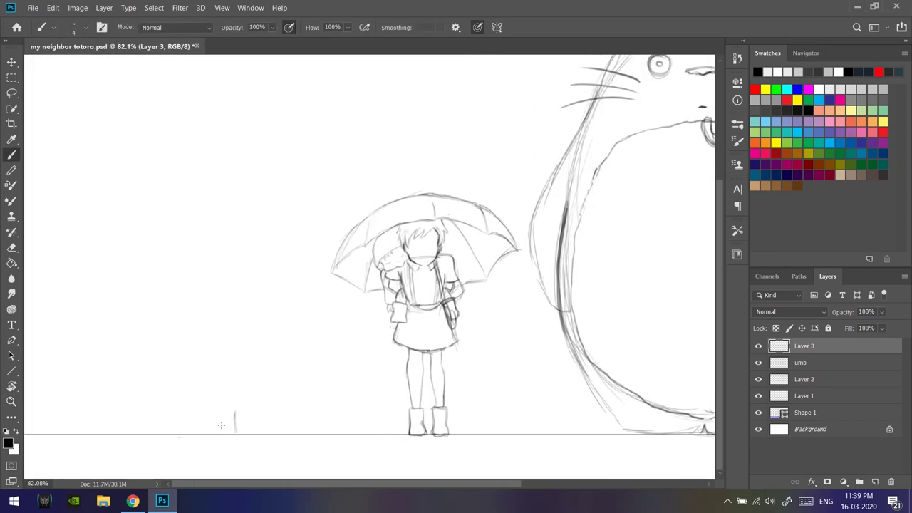
scroll(368, 204, "up", 3)
Tilt the view, sketch the bus-stop base's sloped roof, and undo the pole line.
left_click_drag(368, 203, 282, 274)
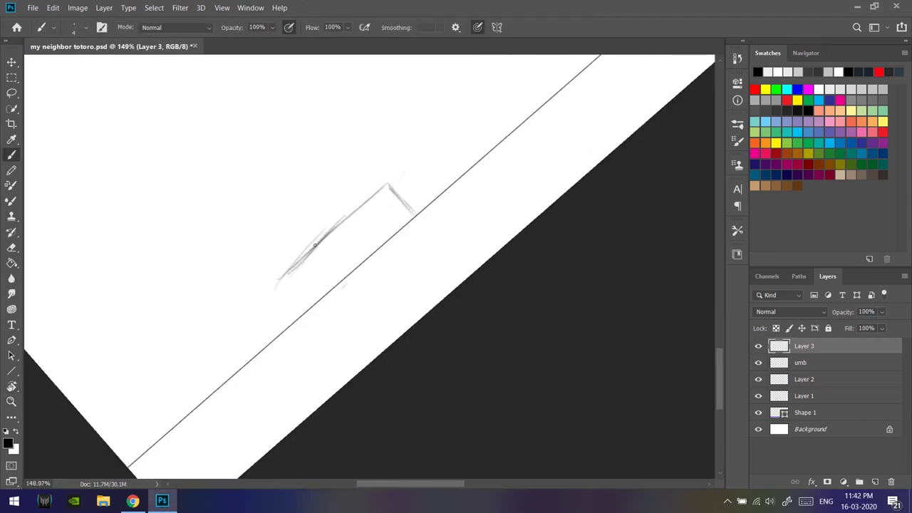
scroll(342, 265, "down", 2)
left_click_drag(353, 224, 363, 217)
key("Escape")
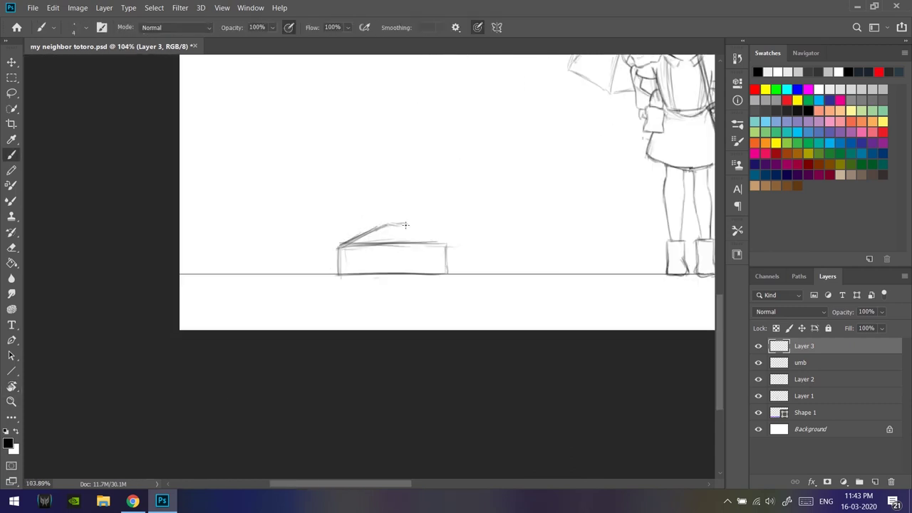
scroll(404, 177, "up", 3)
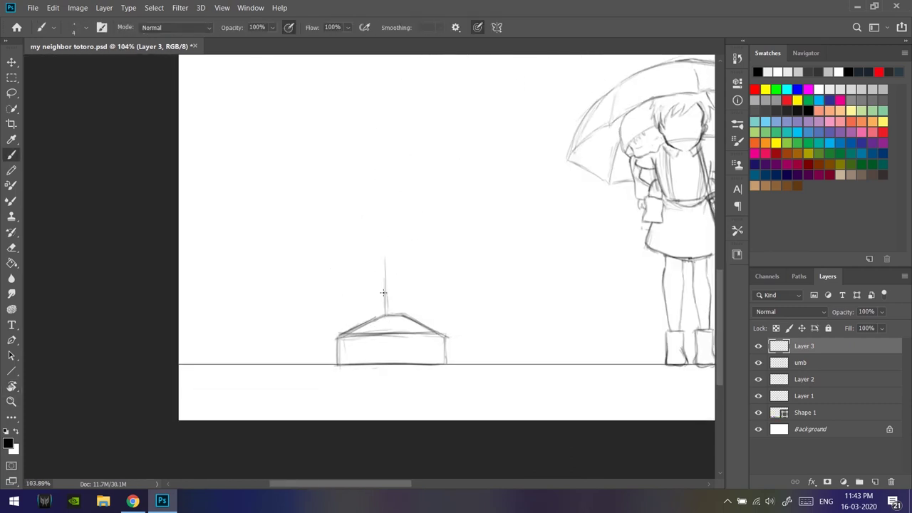
key("ctrl+z")
Search the web for straight-line brush tips, then rotate the canvas view a quarter turn.
key("alt+Tab")
type("how to draw straight line in photoshop")
key("Return")
scroll(456, 285, "down", 3)
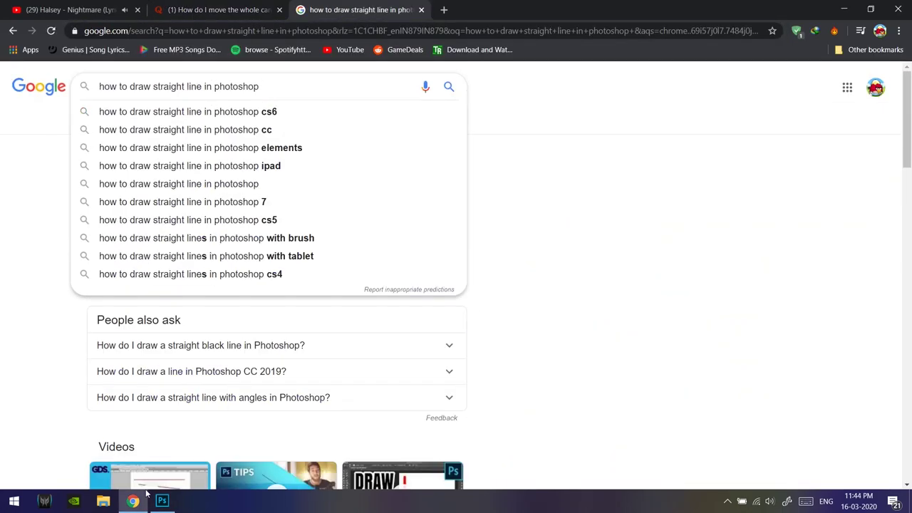
type("how to draw straight lines in photoshop with brush settings")
key("Return")
scroll(456, 286, "down", 3)
key("alt+Tab")
key("r")
left_click_drag(450, 280, 305, 145)
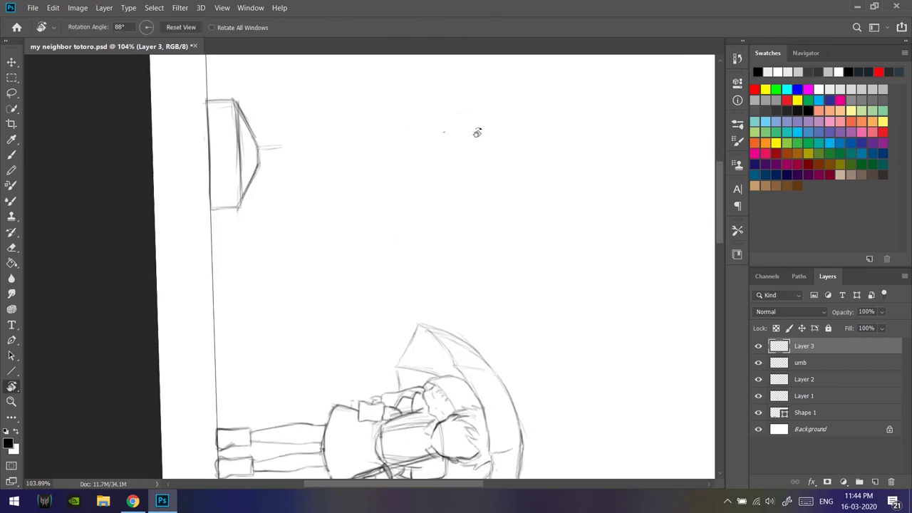
Draw the tall bus-stop pole with the view turned sideways, undoing a pale stroke.
left_click(187, 27)
key("b")
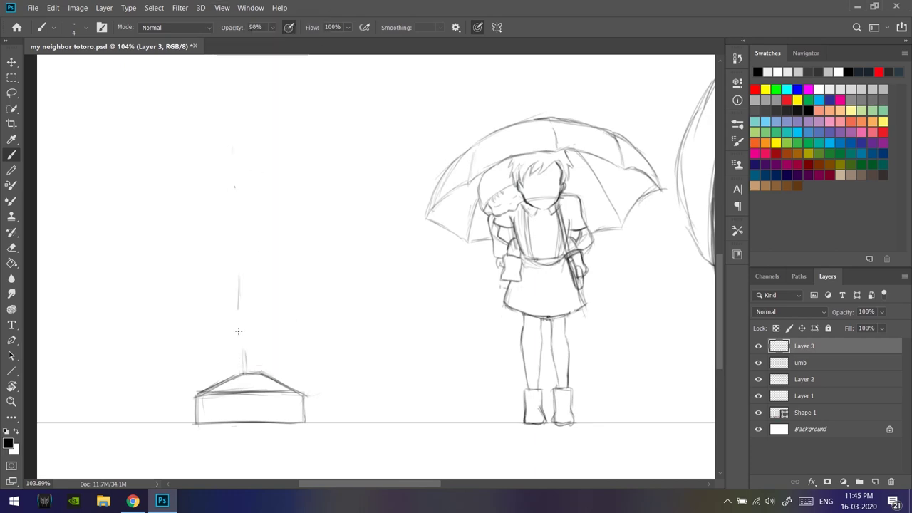
left_click_drag(258, 372, 281, 149)
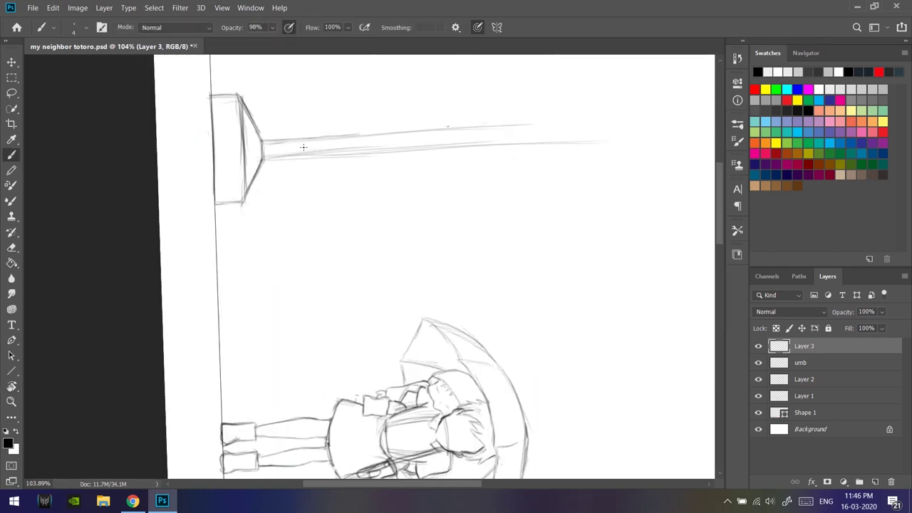
left_click_drag(474, 139, 235, 151)
key("ctrl+z")
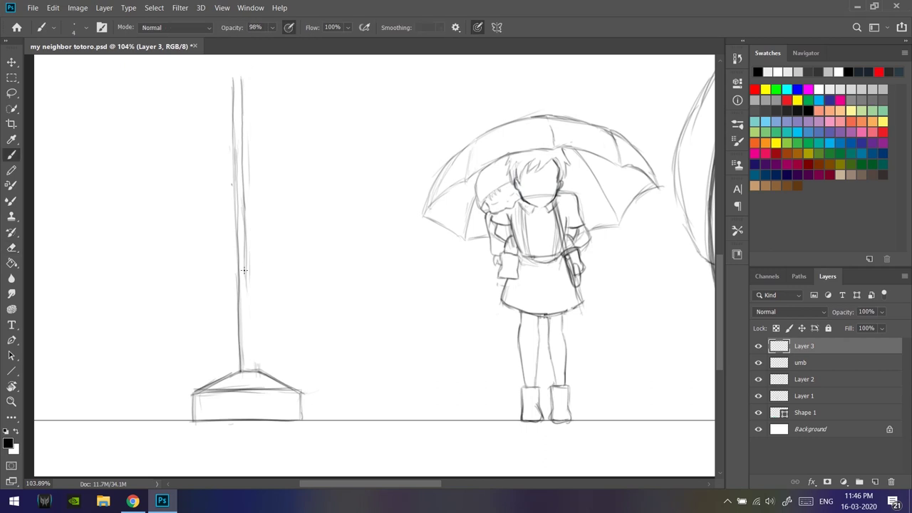
Zoom in on the bus stop and erase part of the round sign's upper-left arc.
key("z")
left_click_drag(357, 209, 306, 117)
left_click(305, 118)
key("b")
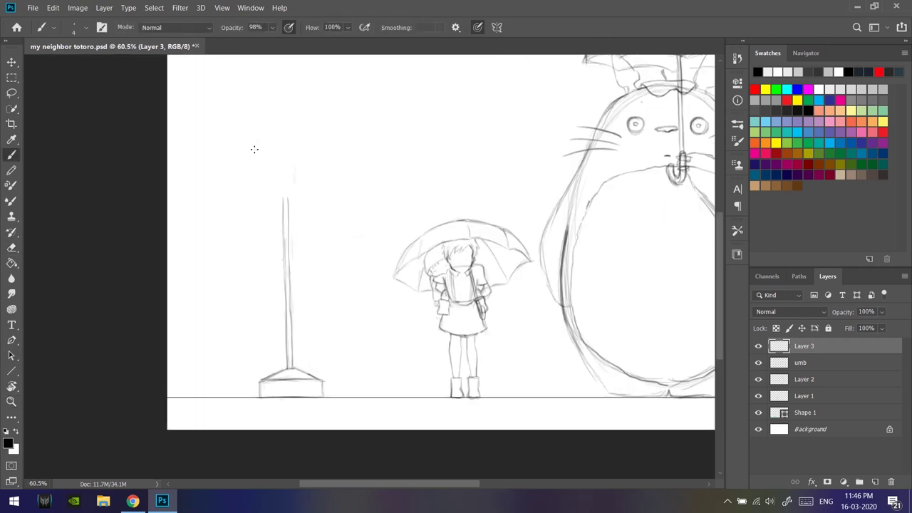
key("e")
mouse_move(247, 171)
left_mouse_down()
mouse_move(290, 121)
mouse_move(296, 147)
left_mouse_up()
key("b")
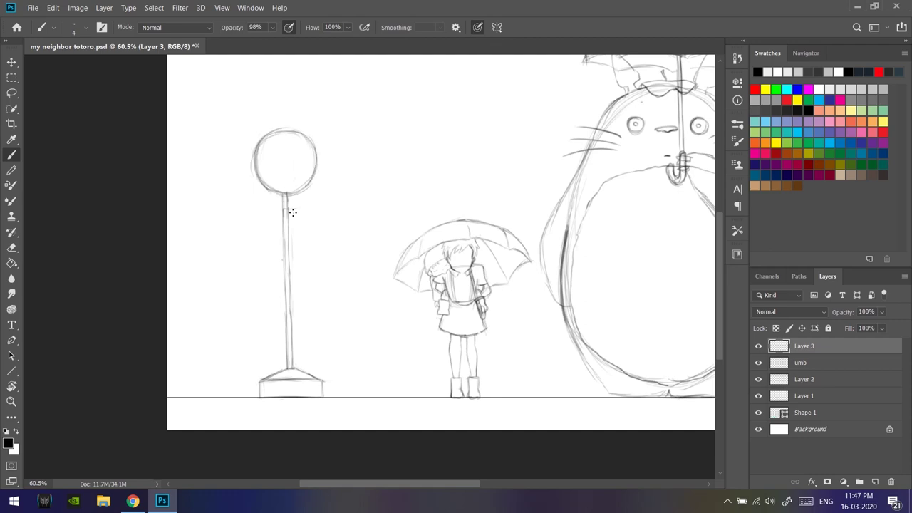
Lasso the bus-stop post and shift it to the right.
scroll(464, 302, "down", 5)
left_click(11, 92)
left_click_drag(368, 208, 422, 325)
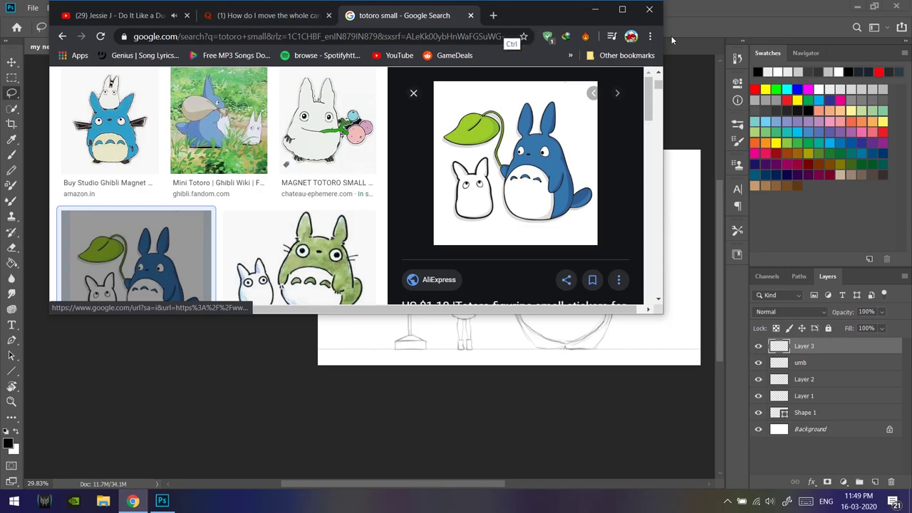
Snap Photoshop to the right half and arrange the browser window beside it.
left_click_drag(531, 18, 312, 128)
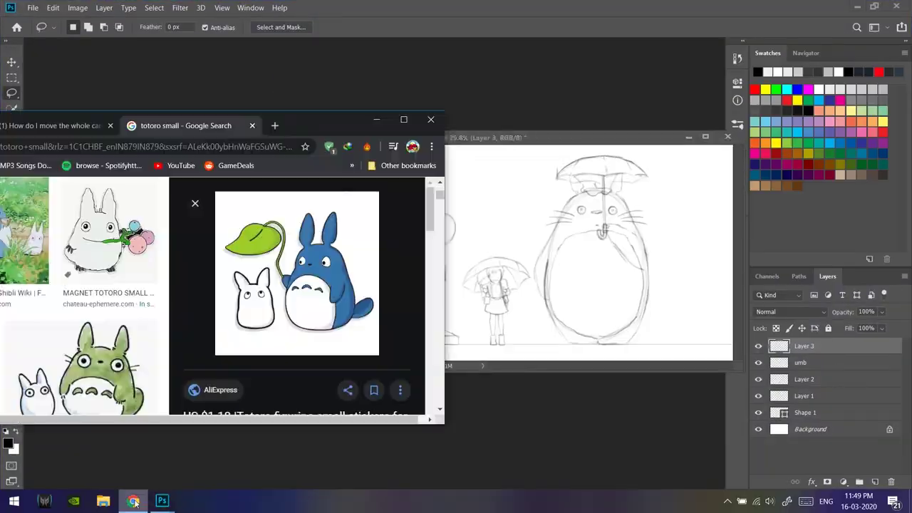
key("super+Right")
scroll(681, 227, "up", 3)
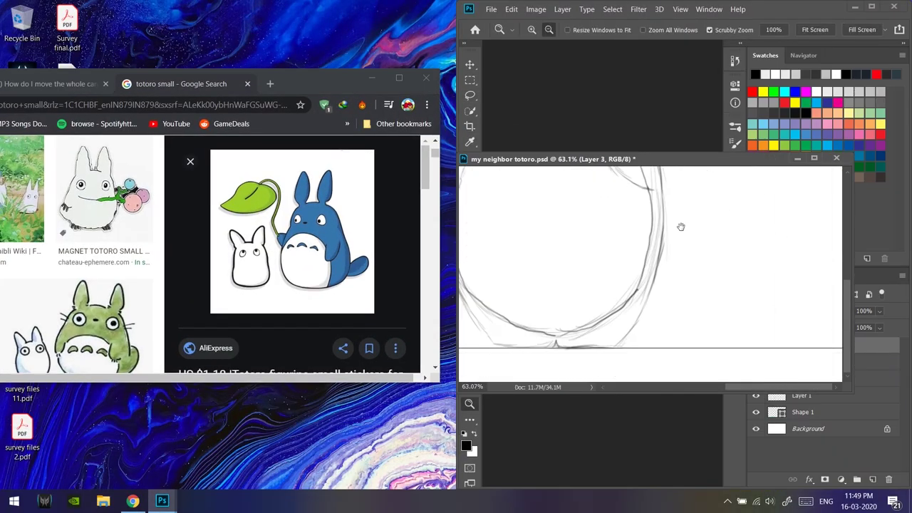
left_click_drag(292, 81, 361, 68)
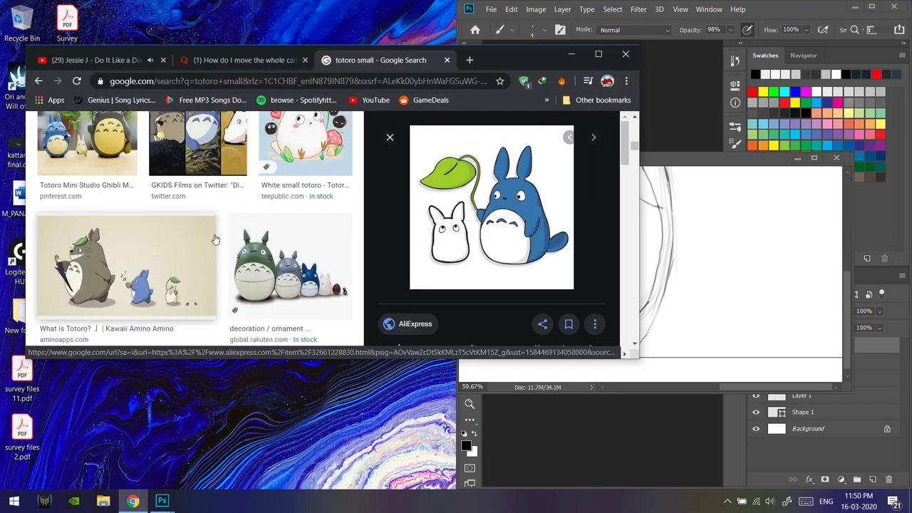
left_click(704, 275)
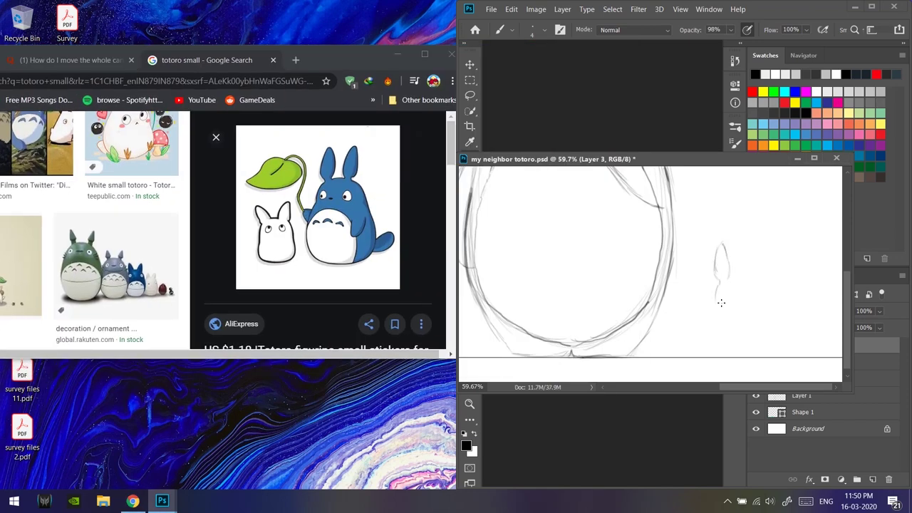
left_click_drag(456, 214, 604, 214)
scroll(142, 235, "down", 5)
Open the three-Totoros image img_9552.png in a new tab and start sketching the small Totoro.
left_click(169, 239)
scroll(169, 239, "down", 3)
left_click(62, 276)
left_click(61, 240)
left_click(92, 257)
left_click_drag(499, 59, 328, 71)
right_click(327, 204)
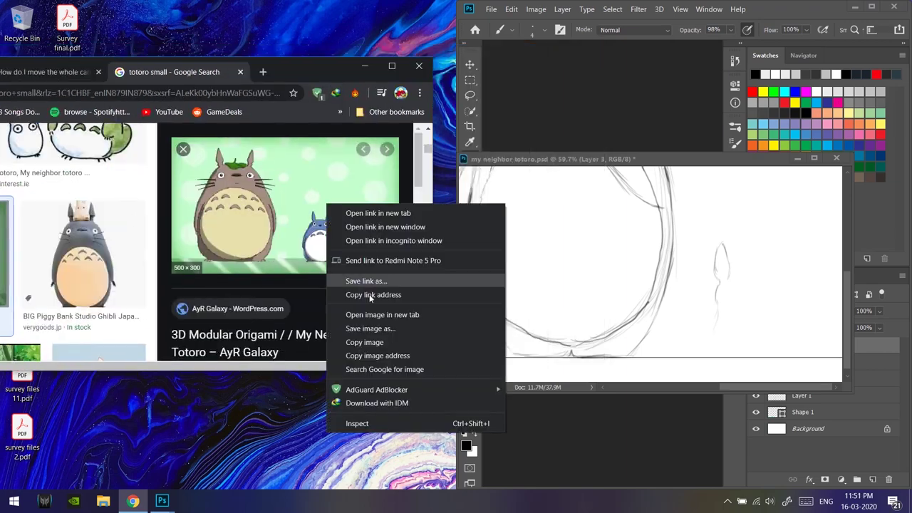
left_click(382, 314)
left_click_drag(613, 159, 434, 152)
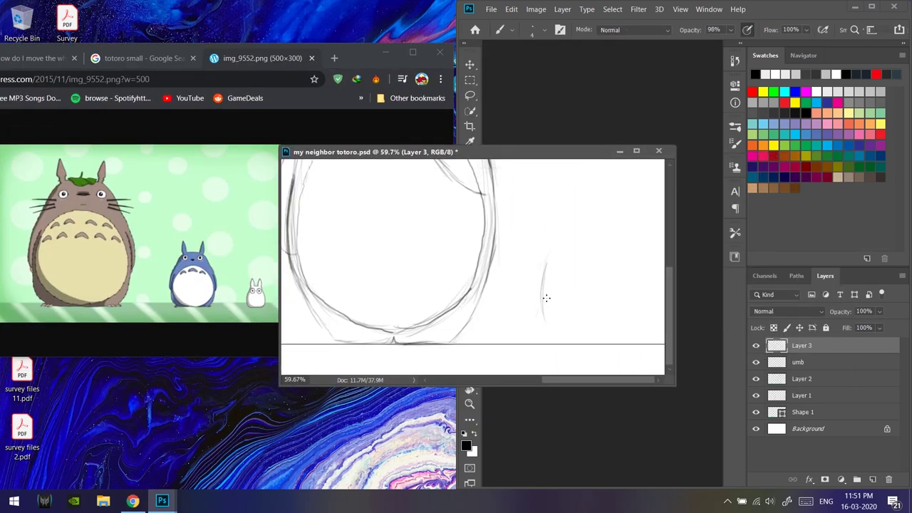
left_click_drag(618, 262, 618, 318)
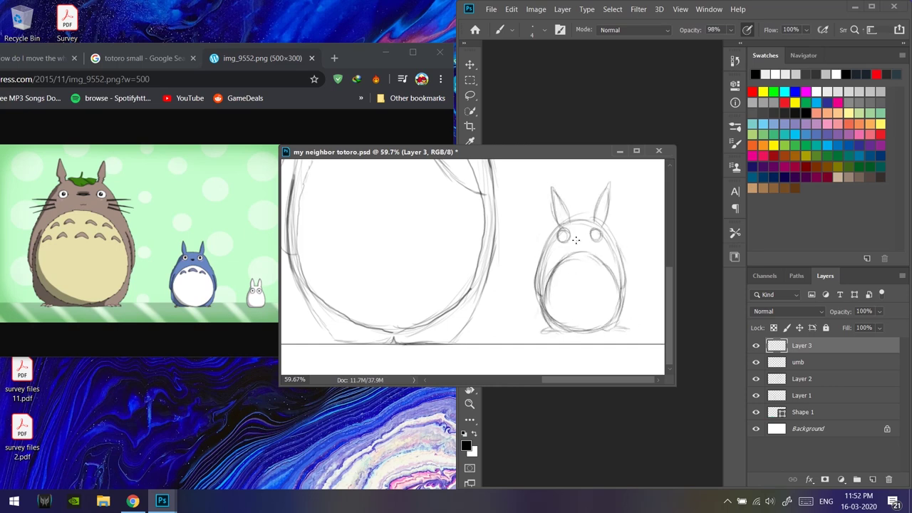
Lasso the small Totoro sketch and rotate it 1.2°.
left_click(470, 95)
left_click_drag(563, 178, 564, 182)
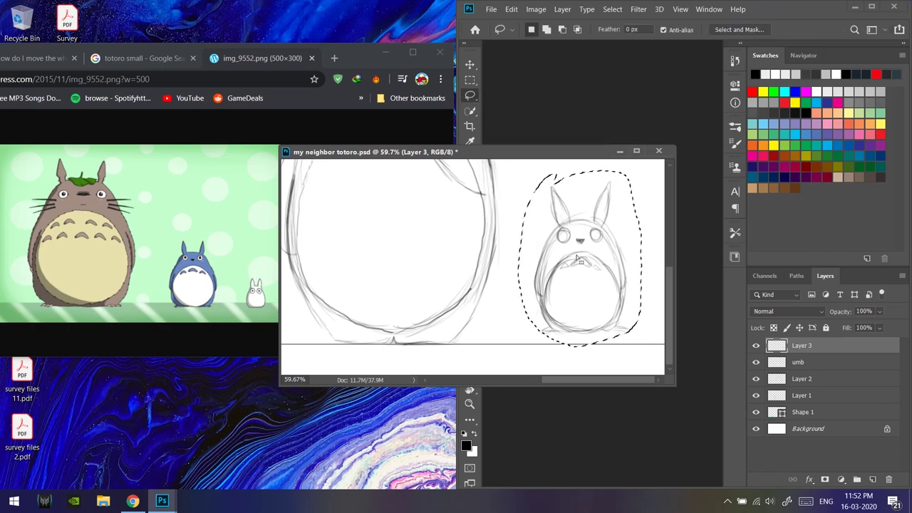
key("ctrl+t")
left_click_drag(645, 342, 644, 351)
key("Return")
key("ctrl+d")
key("b")
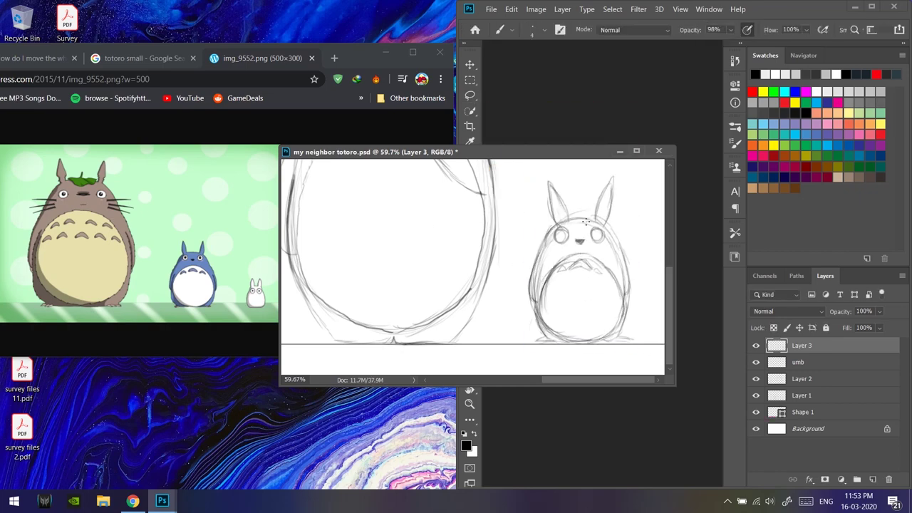
Check the small-Totoro reference images, then fit the whole canvas in view.
left_click(143, 58)
scroll(71, 235, "down", 3)
mouse_move(359, 58)
left_mouse_down()
mouse_move(553, 44)
mouse_move(317, 86)
mouse_move(373, 72)
left_mouse_up()
scroll(201, 212, "up", 3)
left_click(428, 150)
key("ctrl+0")
scroll(101, 206, "up", 5)
scroll(100, 206, "down", 3)
left_click(427, 150)
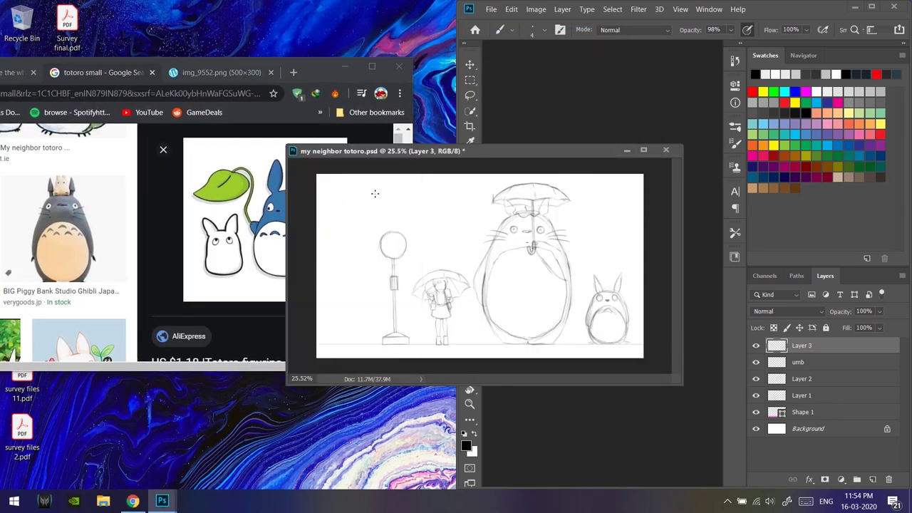
Select Layers 2 and 3 and scale the right-hand totoro to 80.56%, nudging it left.
left_click(801, 380, "ctrl")
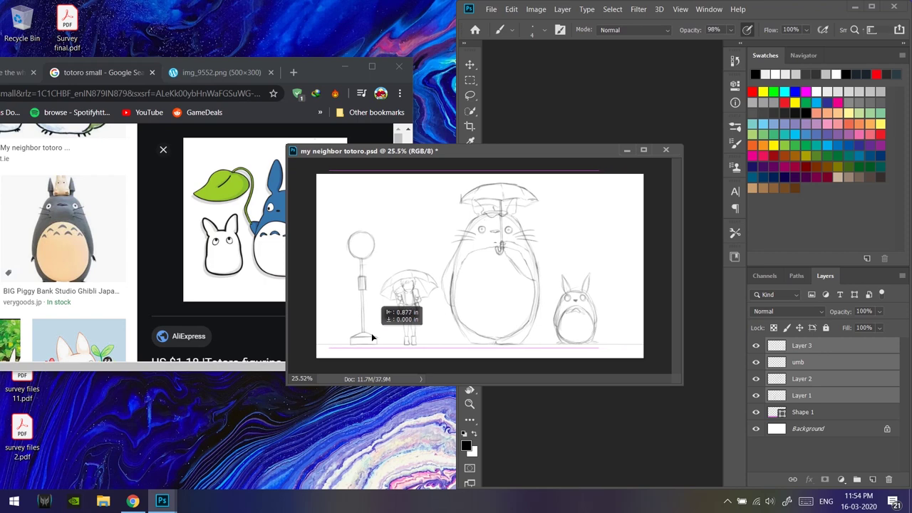
left_click_drag(406, 360, 378, 356)
key("ctrl+t")
left_click_drag(620, 256, 605, 275)
left_click_drag(591, 312, 578, 315)
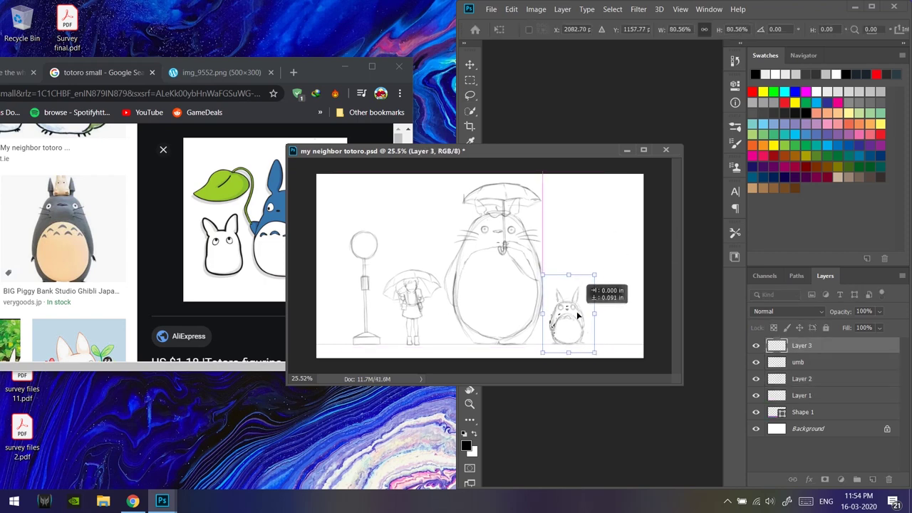
key("Return")
key("b")
Sketch the leaf on a curving stem and the tiny totoro beside it.
scroll(597, 309, "up", 5, "alt")
scroll(499, 271, "down", 2)
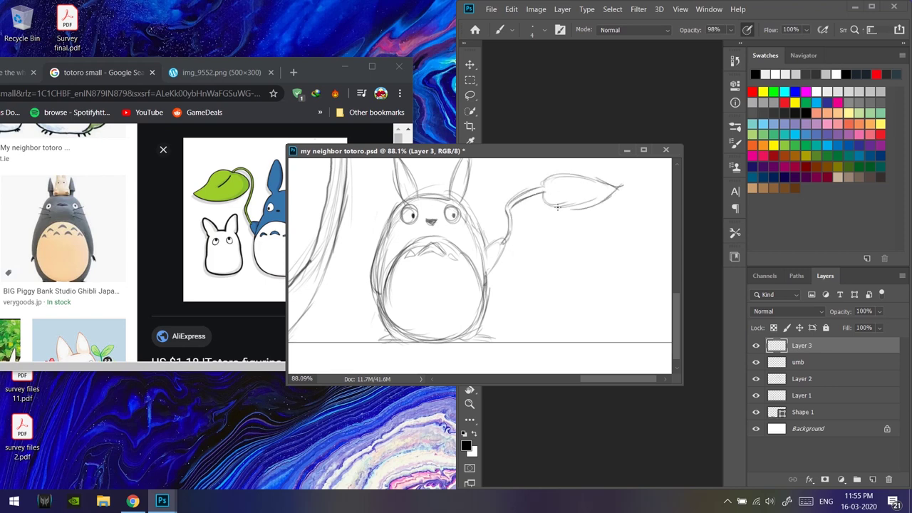
key("ctrl+z")
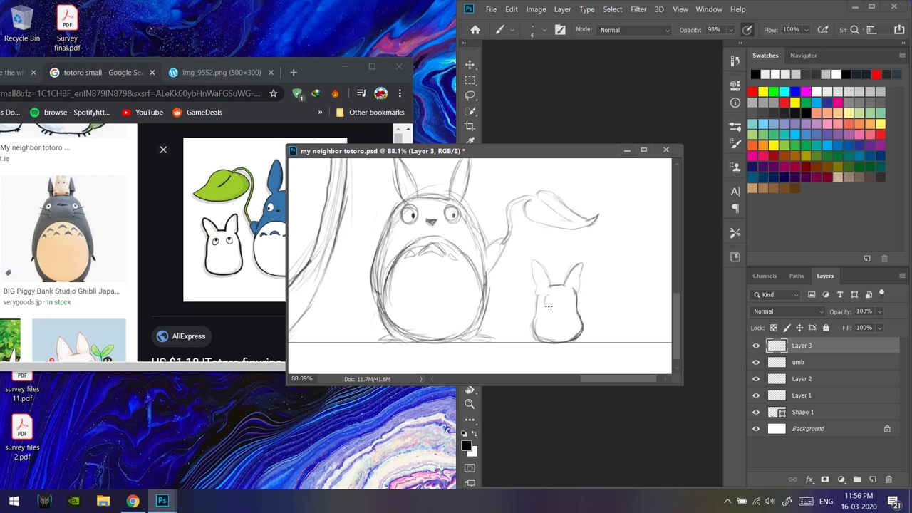
scroll(550, 285, "down", 3)
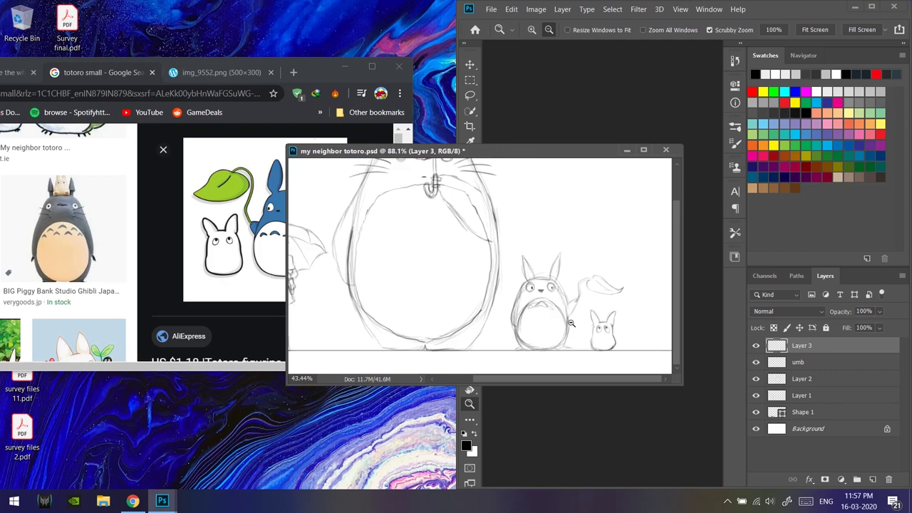
left_click(328, 228)
Scroll through the Google Images small-totoro results.
left_click_drag(321, 66, 590, 63)
scroll(228, 221, "down", 5)
scroll(250, 221, "down", 3)
scroll(251, 242, "down", 3)
scroll(251, 248, "down", 3)
scroll(251, 248, "down", 3)
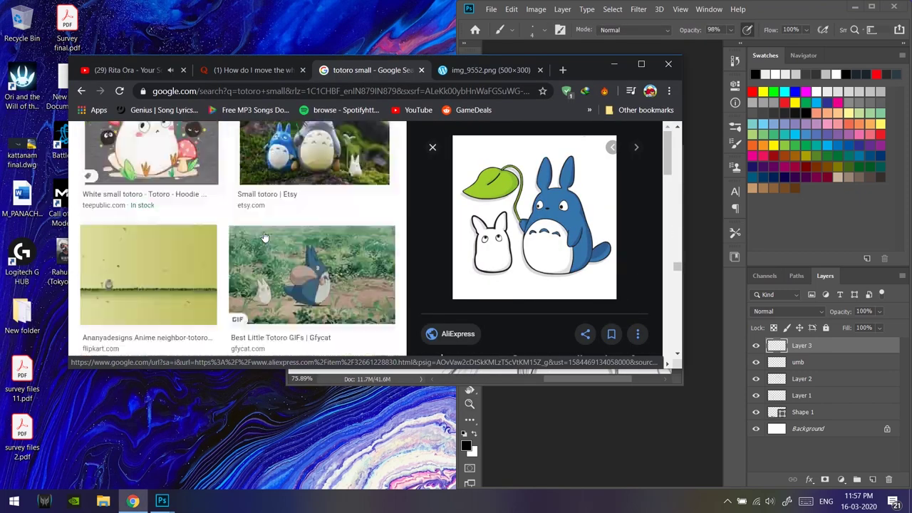
scroll(356, 242, "down", 3)
scroll(357, 242, "down", 3)
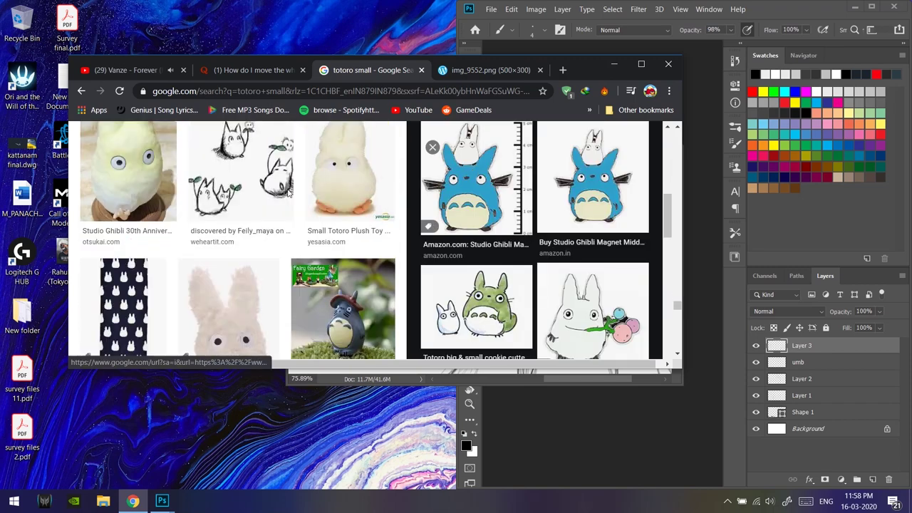
scroll(356, 243, "down", 3)
scroll(356, 242, "down", 3)
Minimize Chrome and sketch an ear and stem line on the tiny totoro.
left_click(614, 64)
left_click(133, 501)
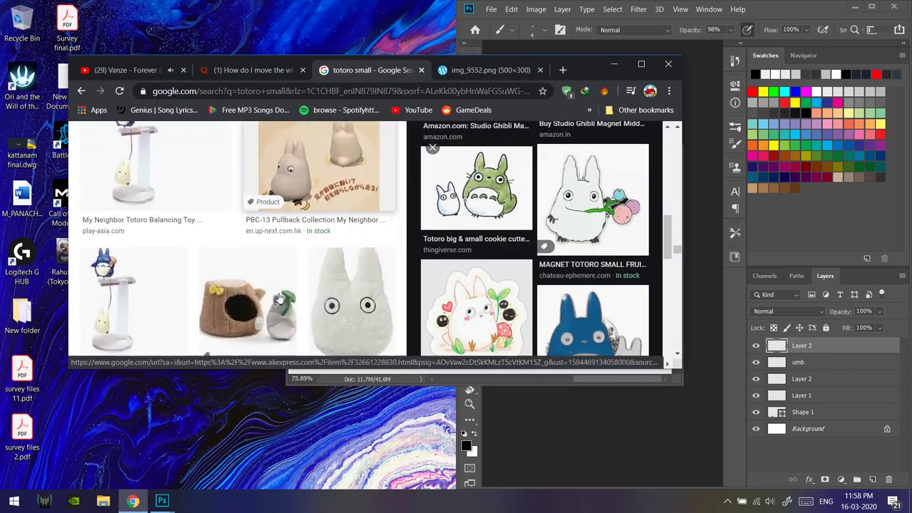
left_click_drag(573, 221, 565, 313)
key("e")
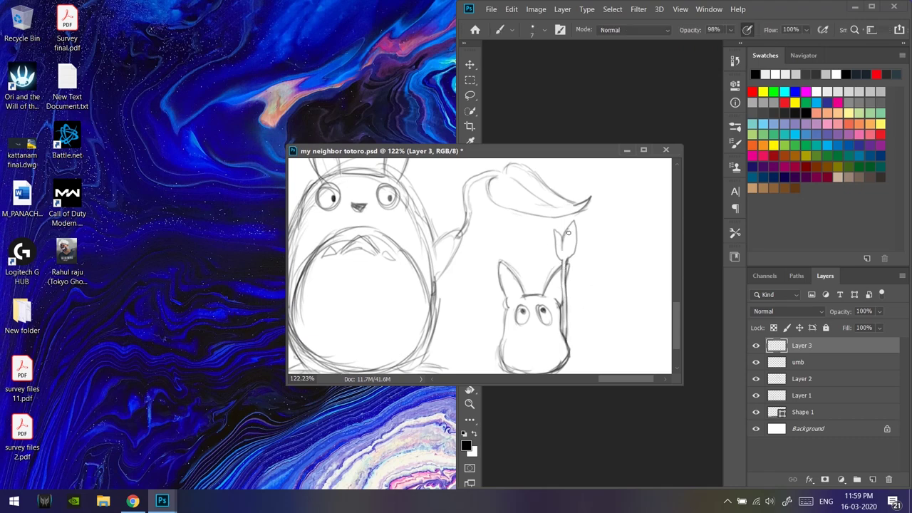
Zoom out over the drawing and browse the Totoro image results.
key("z")
left_click_drag(564, 248, 500, 271)
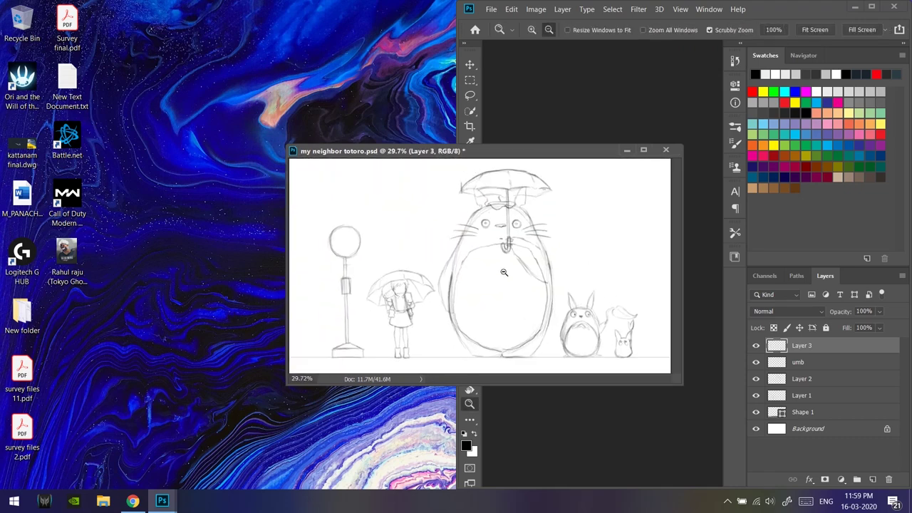
key("b")
key("alt+Tab")
scroll(285, 253, "down", 3)
scroll(285, 253, "down", 3)
scroll(285, 253, "down", 3)
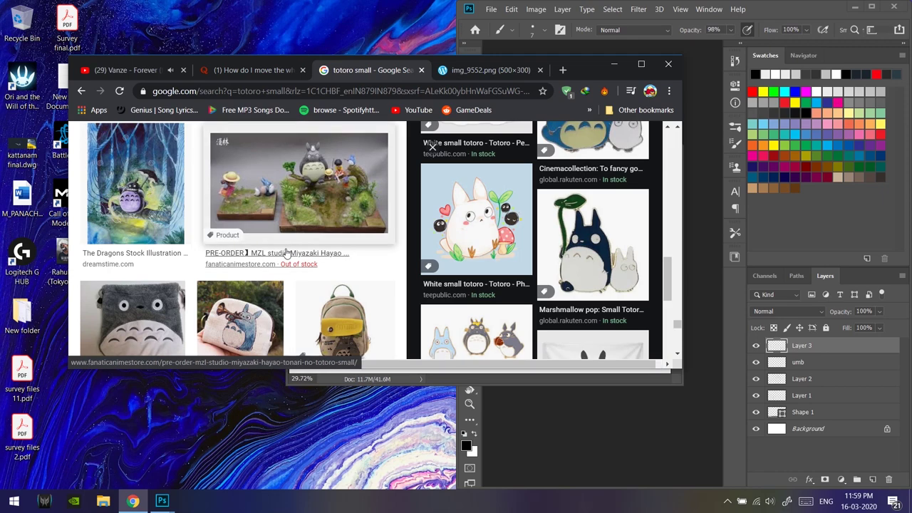
scroll(285, 253, "up", 10)
Change the search to 'totoro wallpaper' and open the first result.
double_click(214, 146)
type("wallpaper")
key("Return")
left_click(222, 175)
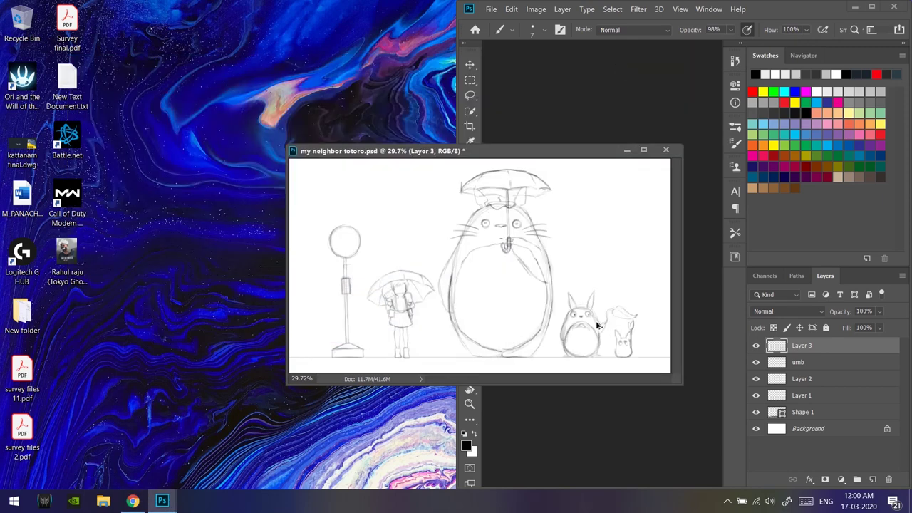
scroll(585, 309, "up", 5)
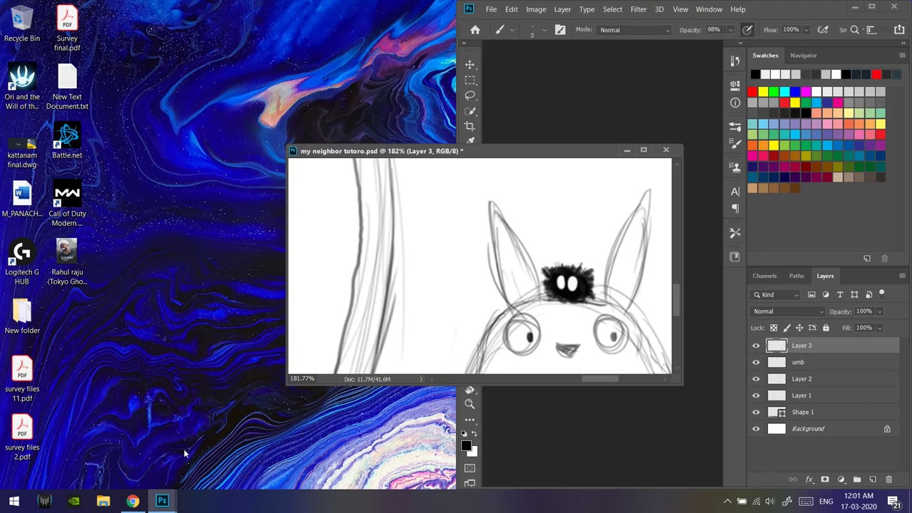
scroll(591, 291, "up", 4)
Paint a white eye on a soot sprite and rotate a copied sprite beside it.
left_click_drag(556, 248, 525, 252)
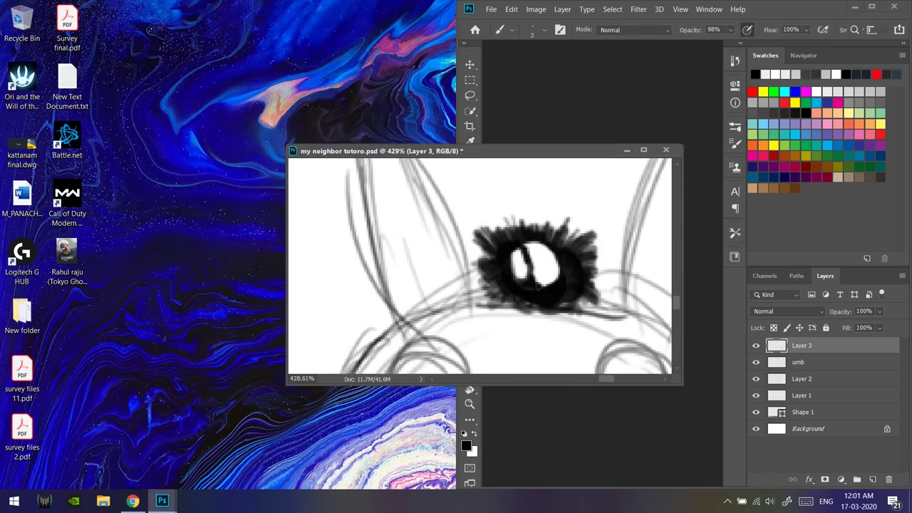
scroll(510, 258, "down", 2)
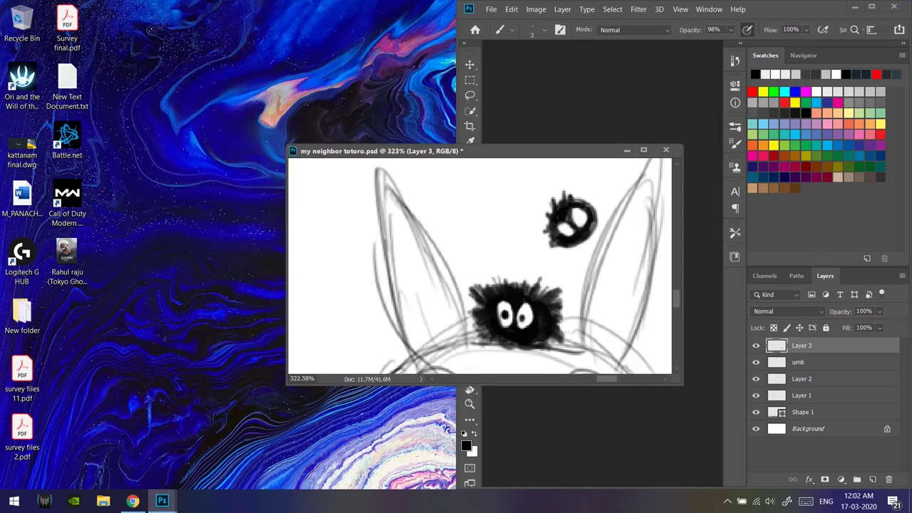
scroll(581, 277, "up", 3)
scroll(581, 278, "down", 4)
mouse_move(527, 249)
left_mouse_down()
mouse_move(443, 261)
mouse_move(480, 285)
mouse_move(399, 285)
left_mouse_up()
key("ctrl+t")
Enlarge the document window to fill the workspace and zoom back in on the scene.
key("Return")
key("z")
left_click(431, 295)
key("ctrl+0")
key("b")
left_click_drag(342, 356, 376, 357)
Add an empty Layer 4 on top and fade the sketch layers to 30% opacity.
key("f")
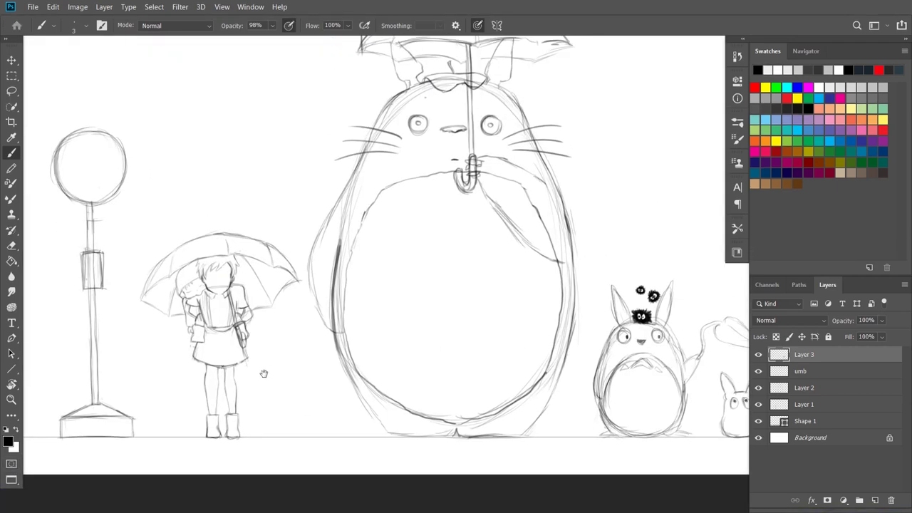
scroll(283, 286, "down", 2)
left_click(875, 500)
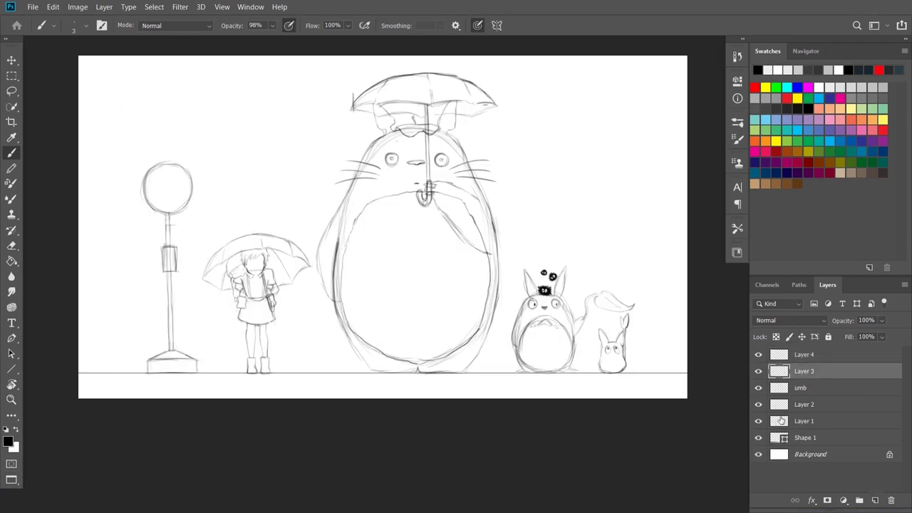
left_click(804, 437, "shift")
left_click_drag(882, 320, 856, 336)
Select Layer 4 and set a Hard Round 7 px brush at 100% opacity.
key("alt+bracketright")
key("0")
key("bracketright")
key("bracketright")
key("bracketright")
scroll(246, 264, "up", 5)
right_click(272, 248)
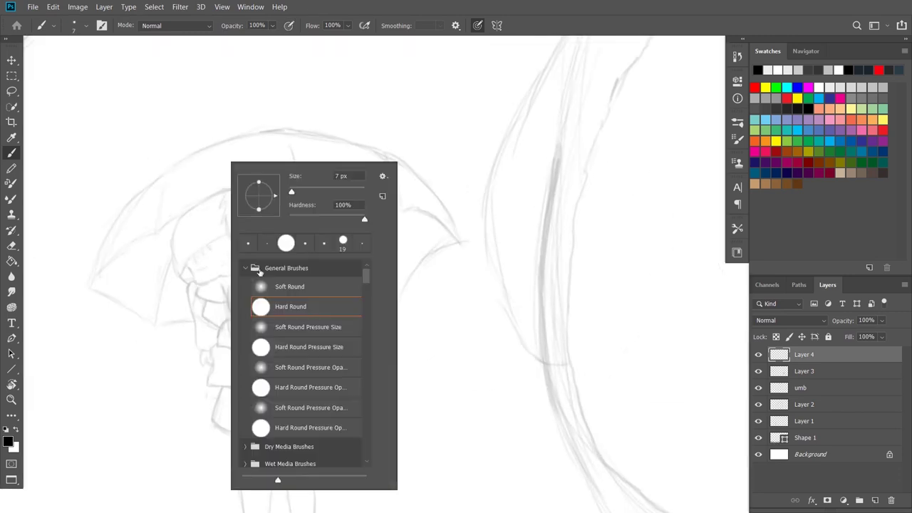
left_click(299, 255, "ctrl")
Enable Transfer and Smoothing in Brush Settings with smoothing at 0%.
key("F5")
left_click(532, 190)
left_click(532, 223)
left_click(516, 280)
left_click(516, 224)
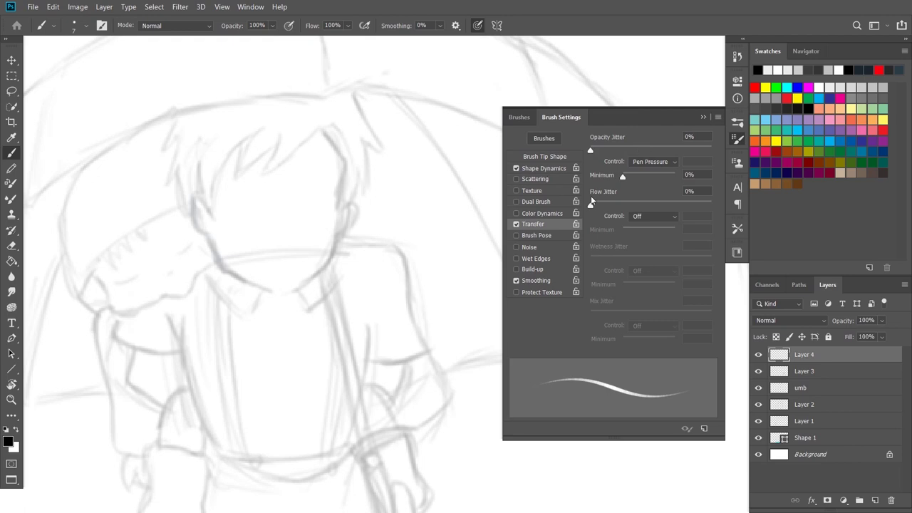
key("F5")
Test ink strokes on the hair, then turn Transfer back off in Brush Settings.
left_click_drag(175, 119, 166, 175)
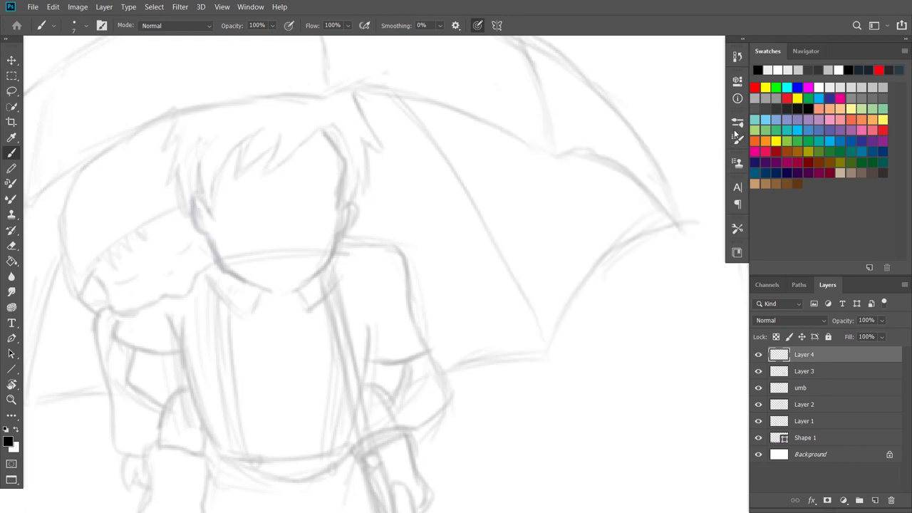
left_click(738, 137)
left_click(516, 224)
left_click_drag(172, 129, 161, 149)
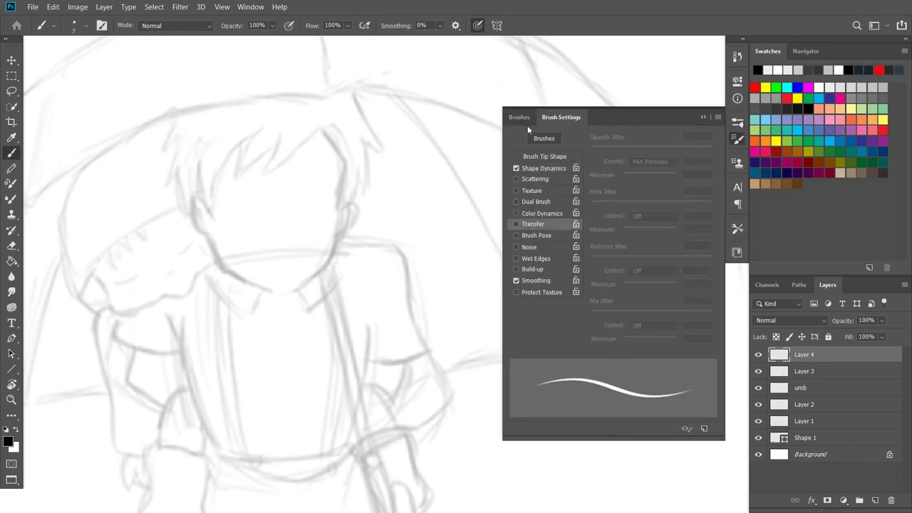
left_click(544, 156)
key("F5")
Ink the V-shaped hair spikes and the curved left edge of the hood.
mouse_move(175, 155)
left_mouse_down()
mouse_move(176, 179)
mouse_move(265, 122)
left_mouse_up()
key("ctrl+z")
mouse_move(199, 164)
left_mouse_down()
mouse_move(213, 218)
mouse_move(248, 143)
left_mouse_up()
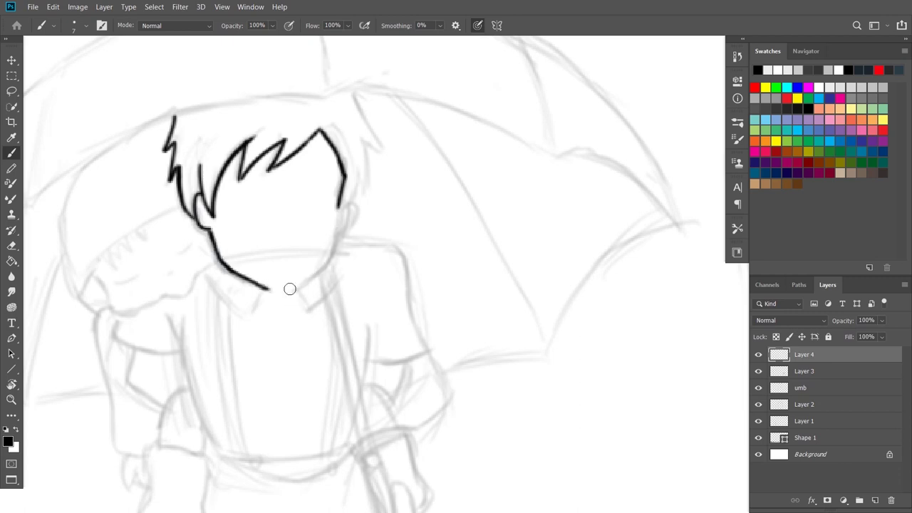
scroll(339, 231, "down", 2)
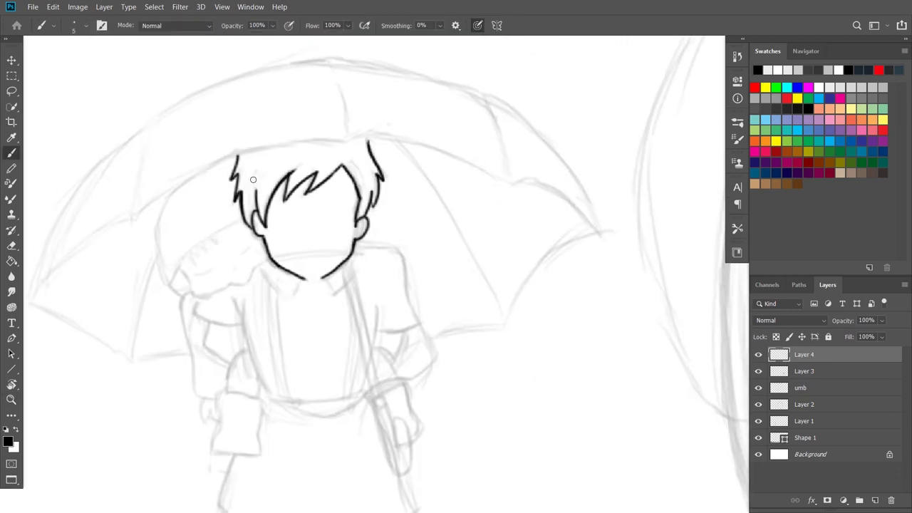
left_click_drag(175, 290, 199, 183)
key("ctrl+z")
left_click_drag(175, 291, 199, 184)
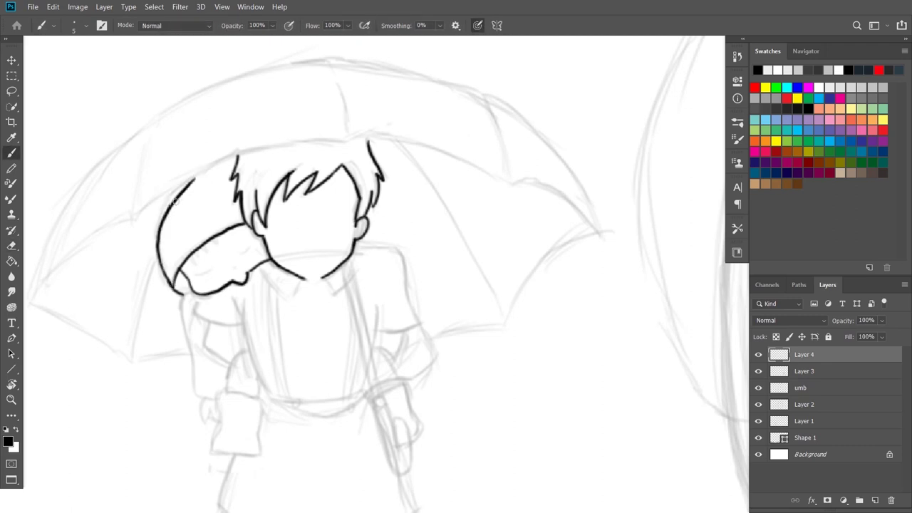
Ink the girl's smiling mouth, eye, eyebrow and jaw line.
scroll(293, 265, "up", 3)
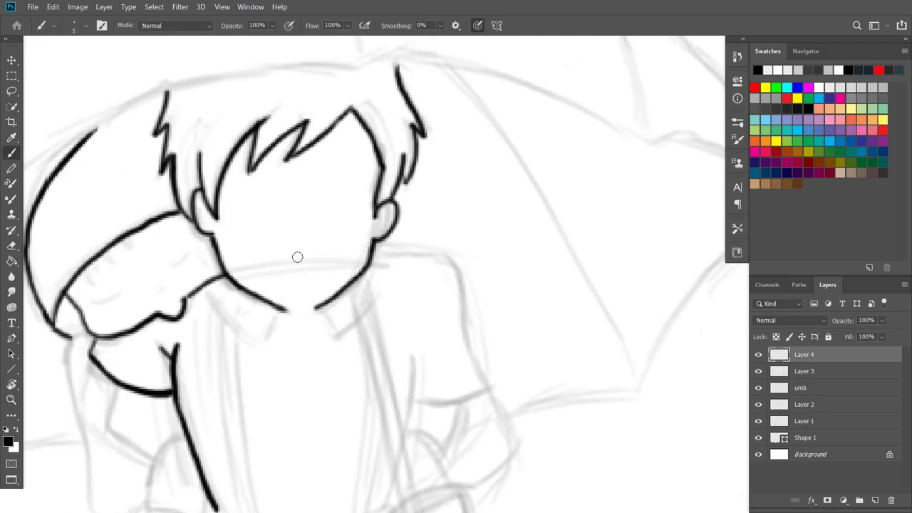
left_click_drag(258, 186, 313, 183)
left_click_drag(240, 119, 241, 135)
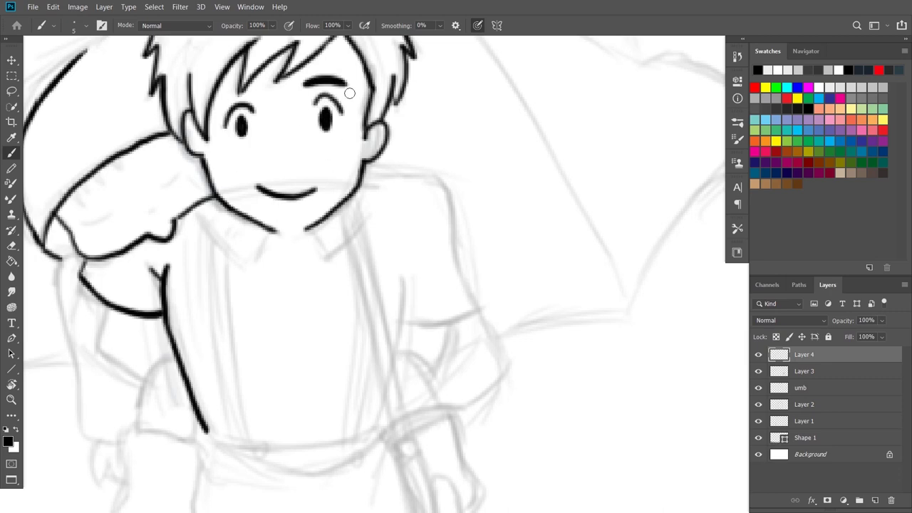
scroll(304, 127, "down", 5)
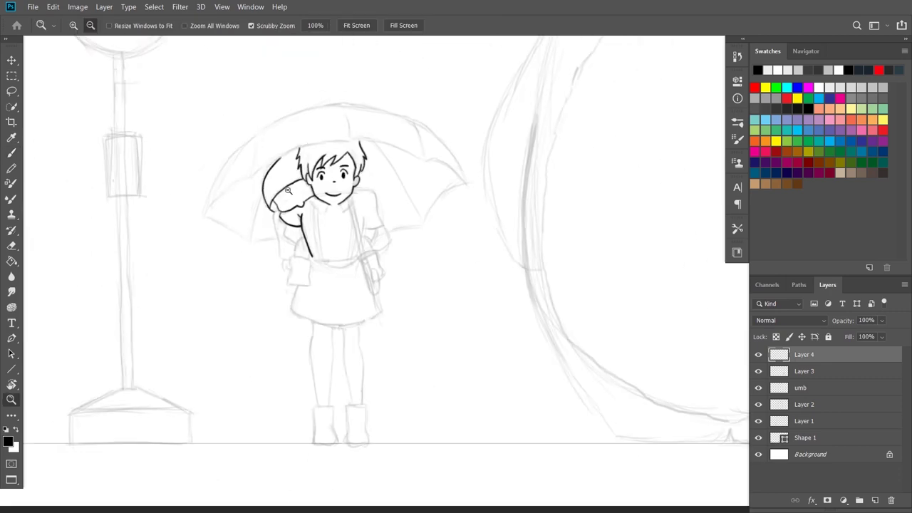
scroll(307, 156, "up", 4)
left_click(304, 154)
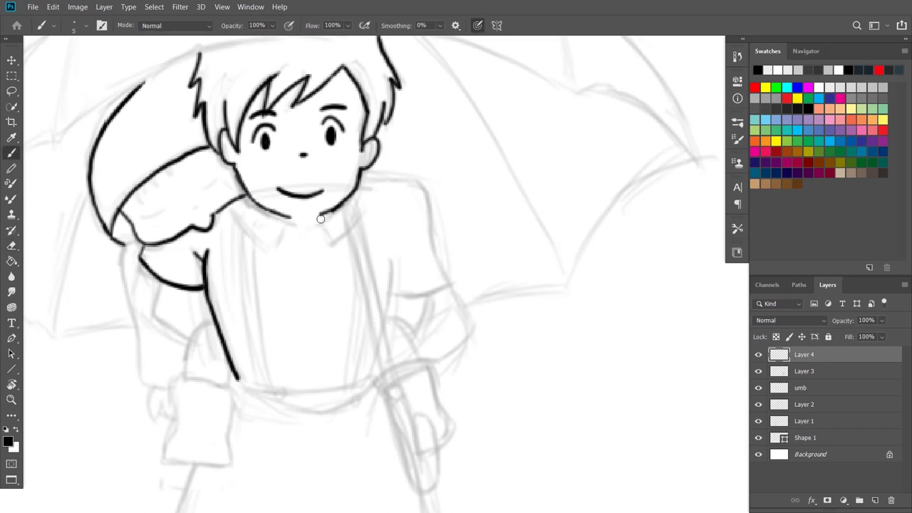
left_click_drag(357, 189, 322, 214)
Adjust the right eye and eyebrow using the Eraser and a Lasso selection.
key("e")
key("e")
scroll(382, 241, "down", 5)
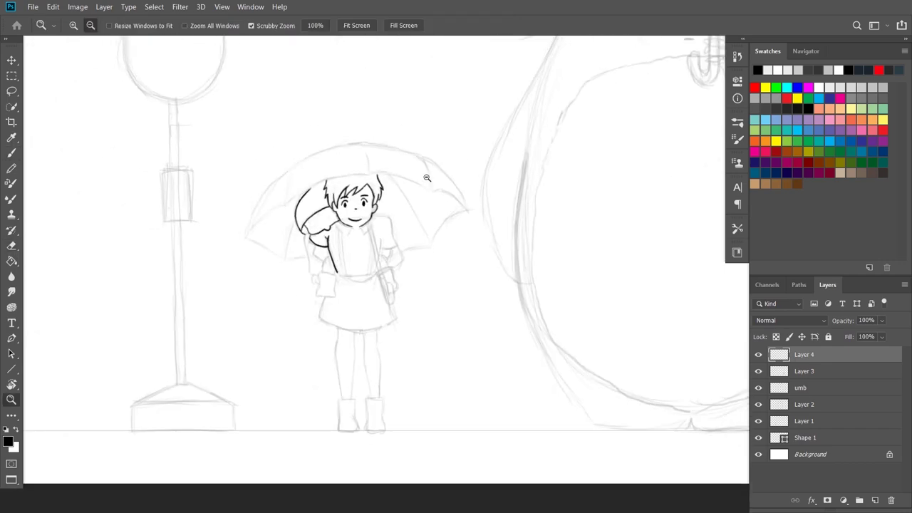
scroll(373, 203, "up", 4)
key("b")
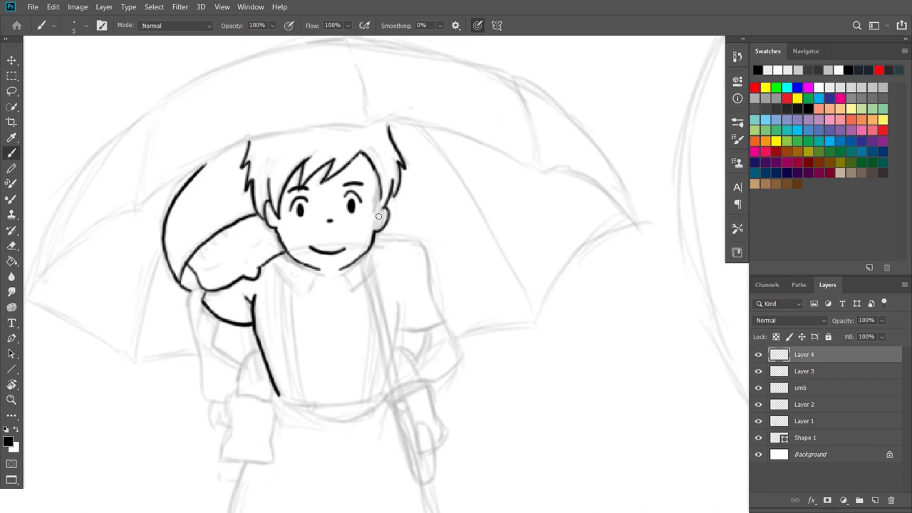
key("l")
left_click_drag(342, 179, 344, 213)
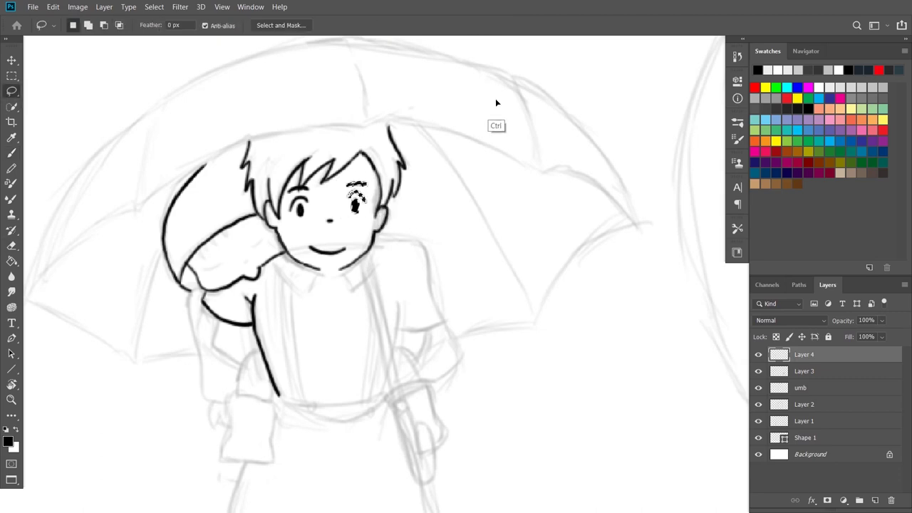
key("b")
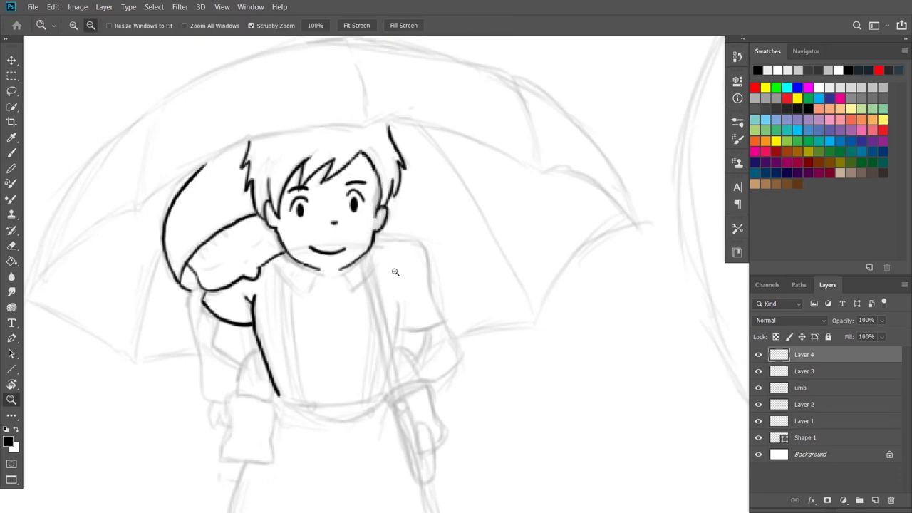
scroll(335, 221, "down", 5)
scroll(321, 278, "up", 4)
Check the brush pressure settings and undo the jagged collar stroke.
key("F5")
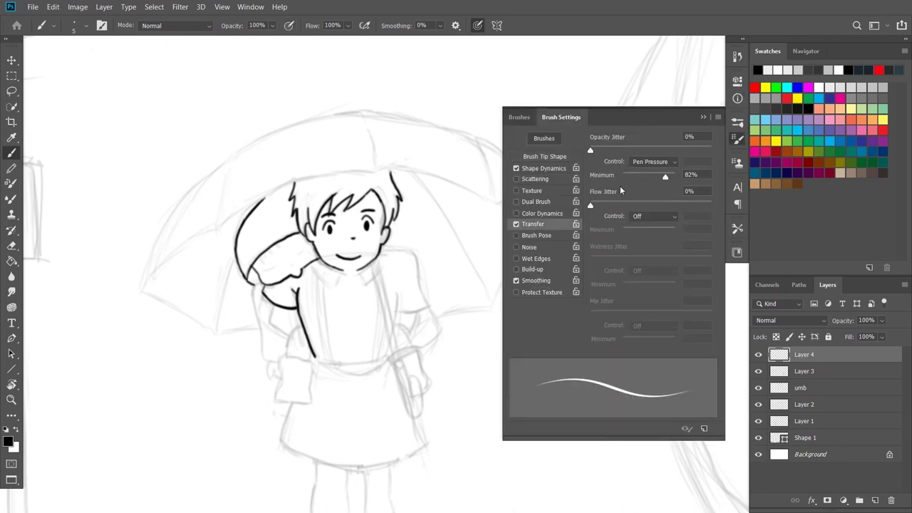
key("F5")
scroll(317, 274, "up", 3)
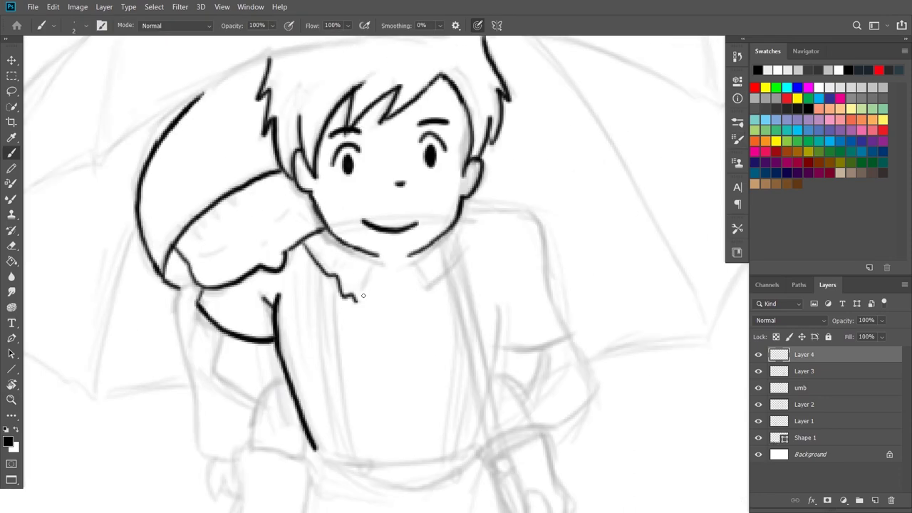
key("ctrl+z")
scroll(363, 295, "down", 3)
scroll(190, 163, "down", 2)
scroll(428, 271, "up", 5)
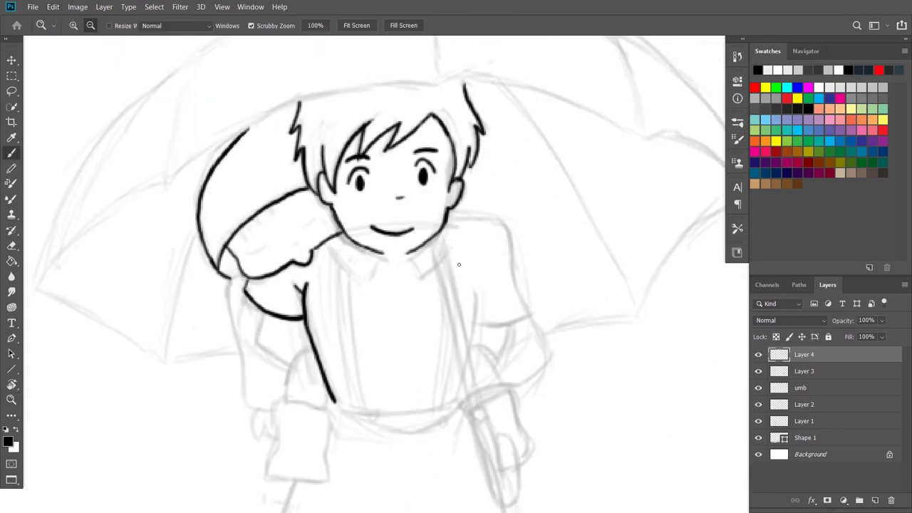
key("b")
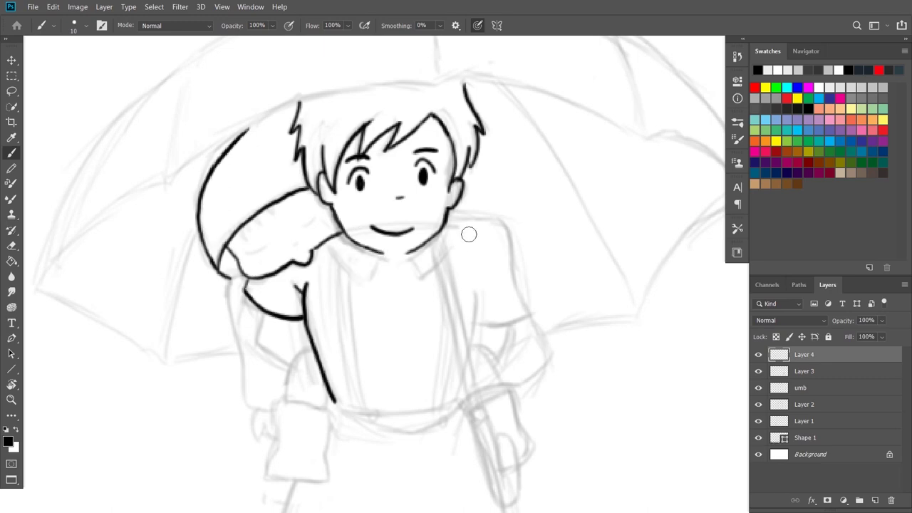
Set stroke smoothing to 100% and turn off pressure-based opacity.
scroll(333, 245, "up", 1)
key("alt+0")
left_click(321, 253)
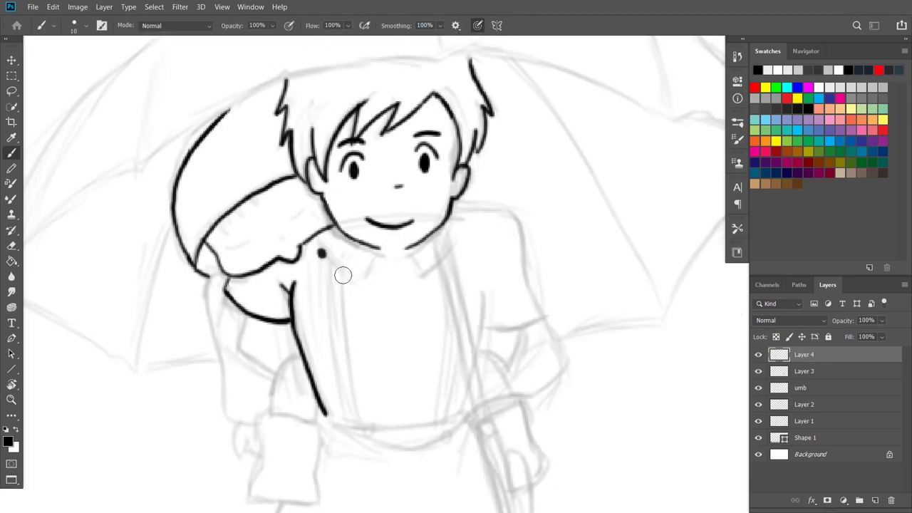
key("F5")
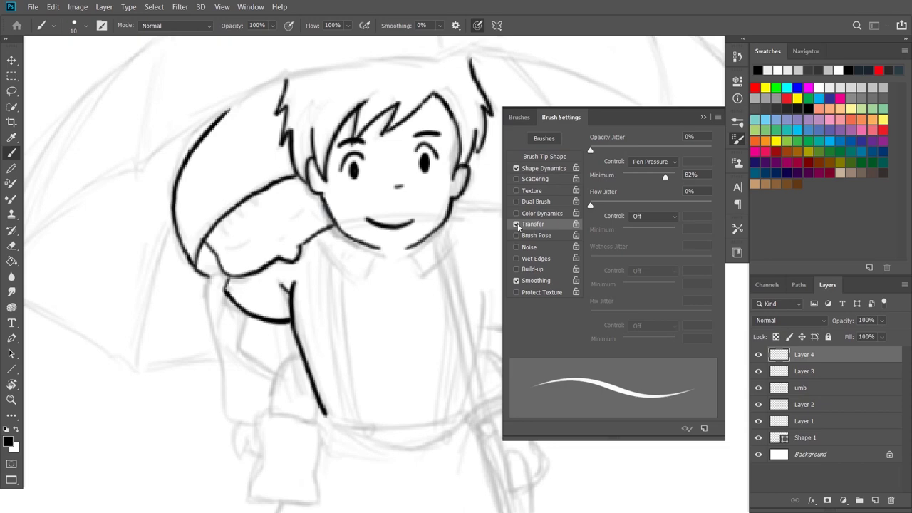
key("F5")
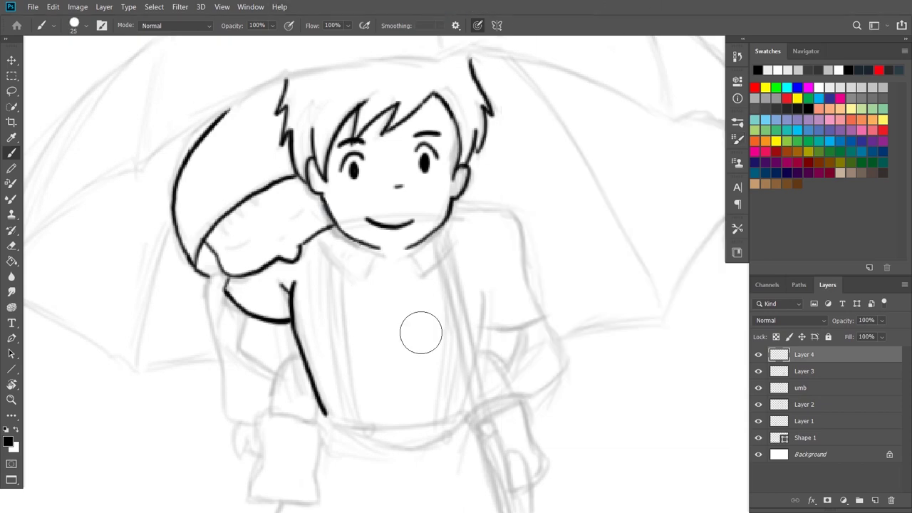
Ink the right shoulder and sleeve, then the umbrella pole and hooked handle on a rotated canvas.
mouse_move(453, 212)
left_mouse_down()
mouse_move(487, 329)
mouse_move(494, 291)
left_mouse_up()
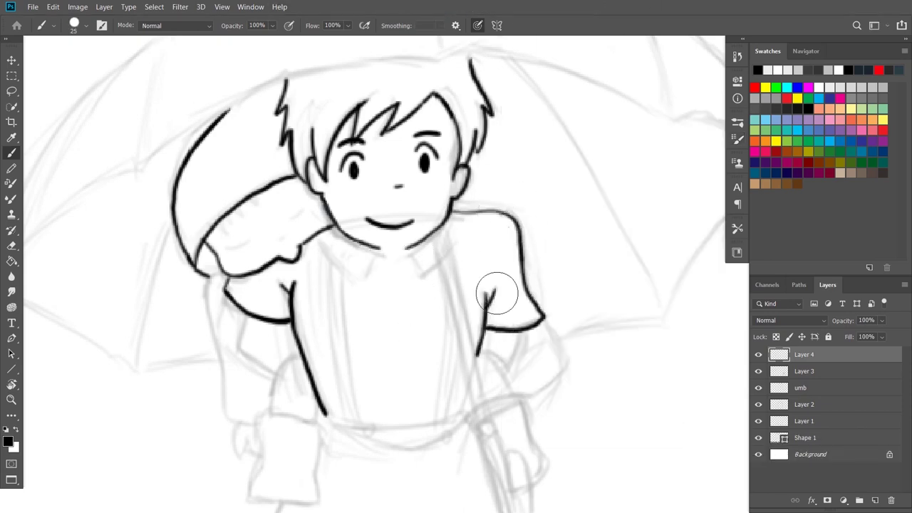
left_click_drag(454, 265, 326, 82)
mouse_move(362, 193)
left_mouse_down()
mouse_move(285, 325)
mouse_move(431, 241)
left_mouse_up()
left_click(71, 9)
left_click(280, 333)
left_click_drag(271, 332, 446, 239)
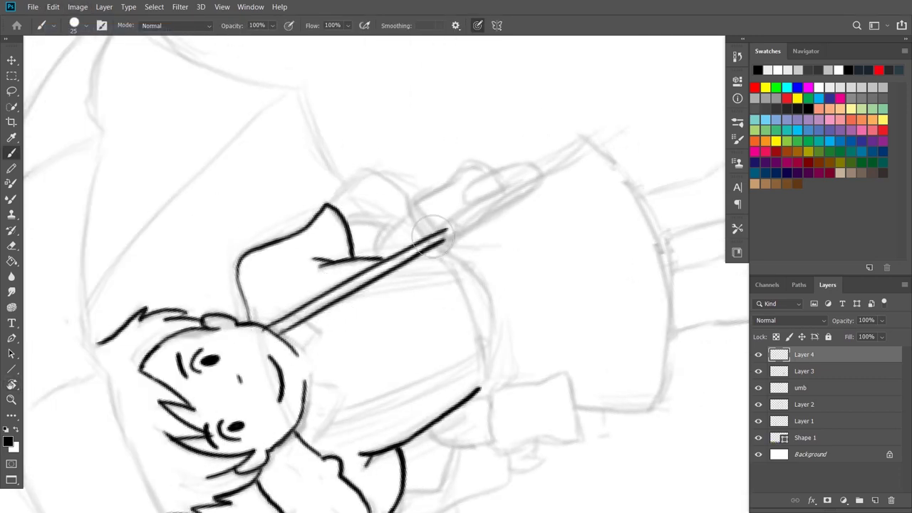
key("Escape")
left_click_drag(490, 271, 519, 366)
mouse_move(526, 306)
left_mouse_down()
mouse_move(536, 358)
mouse_move(492, 285)
left_mouse_up()
key("ctrl+z")
Ink the left collar point and the second bag-strap line, then shrink the brush.
left_click_drag(331, 84, 376, 125)
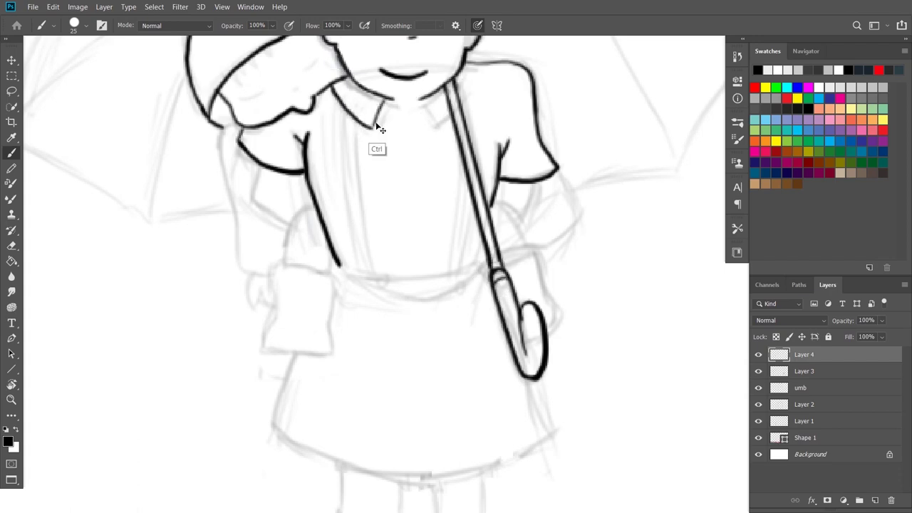
key("r")
left_click_drag(328, 205, 295, 249)
left_click_drag(370, 148, 492, 153)
key("bracketleft")
key("bracketleft")
key("bracketleft")
left_click(739, 138)
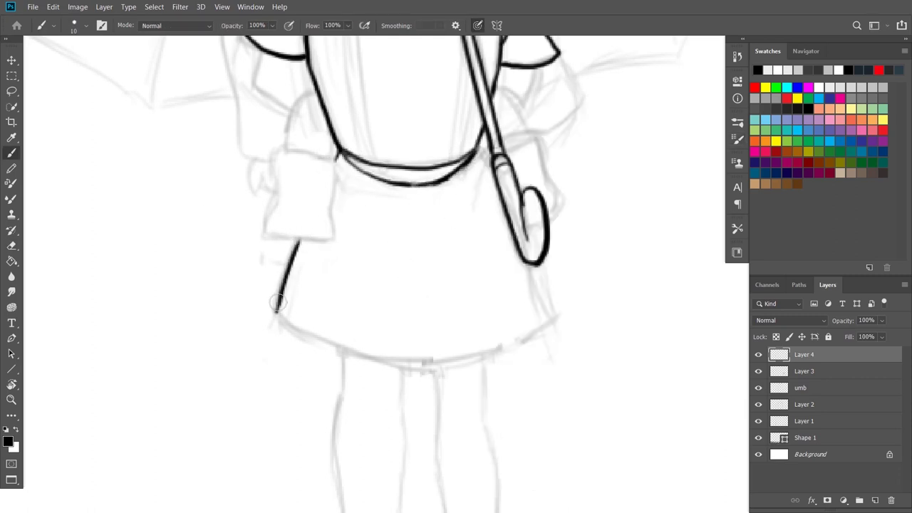
Ink the skirt hem and the first pair of parallel suspender lines.
scroll(549, 311, "down", 5)
left_click_drag(285, 107, 503, 82)
key("ctrl+z")
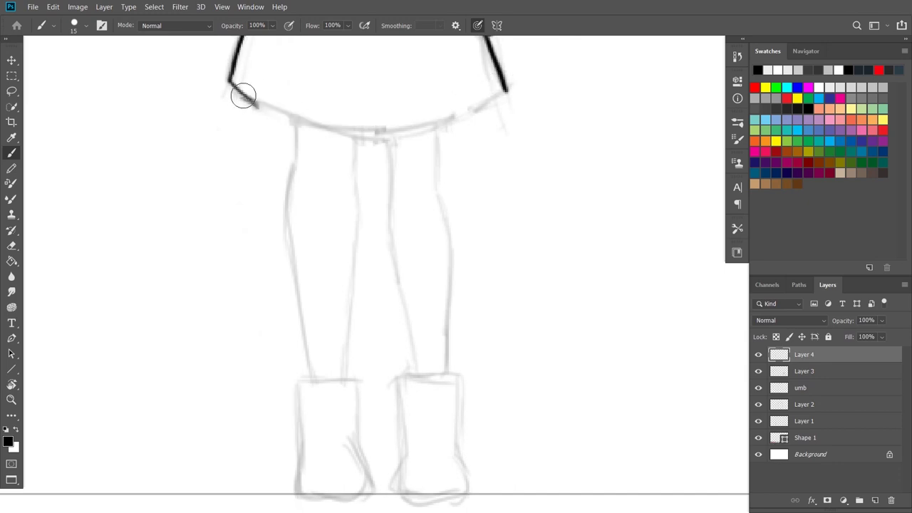
left_click_drag(240, 92, 499, 84)
scroll(320, 211, "up", 8)
mouse_move(238, 131)
left_mouse_down()
mouse_move(271, 301)
mouse_move(281, 304)
left_mouse_up()
key("ctrl+z")
left_click_drag(248, 137, 281, 303)
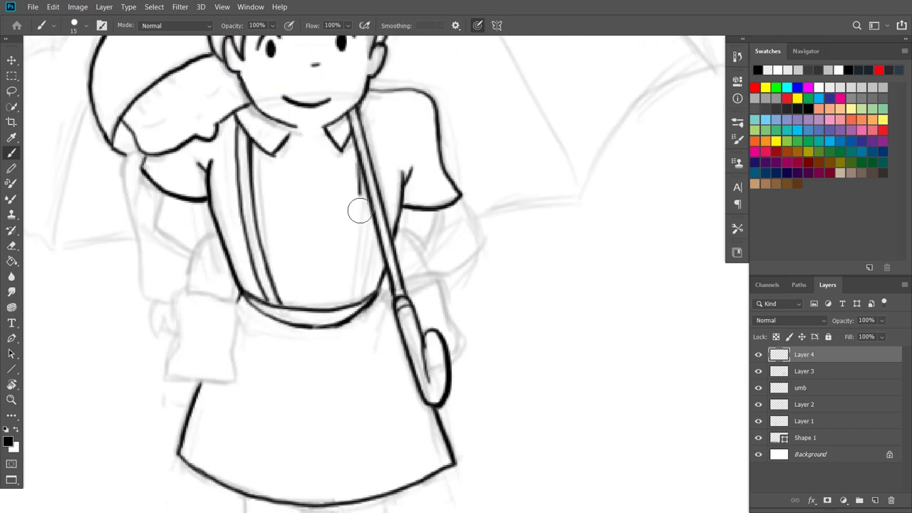
Ink the other suspender on the shirt and erase the stray left suspender segment.
left_click_drag(363, 163, 349, 314)
key("ctrl+z")
left_click_drag(367, 215, 356, 308)
scroll(355, 306, "down", 5)
scroll(308, 216, "up", 4)
key("e")
left_click_drag(308, 216, 308, 216)
key("b")
Ink the left arm and cuff, then the right arm beside the strap.
scroll(311, 229, "up", 3)
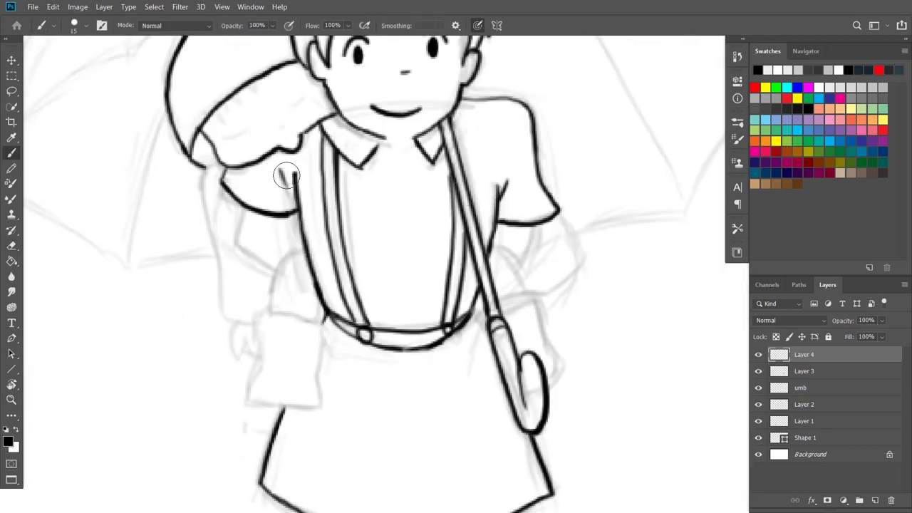
left_click_drag(241, 223, 271, 285)
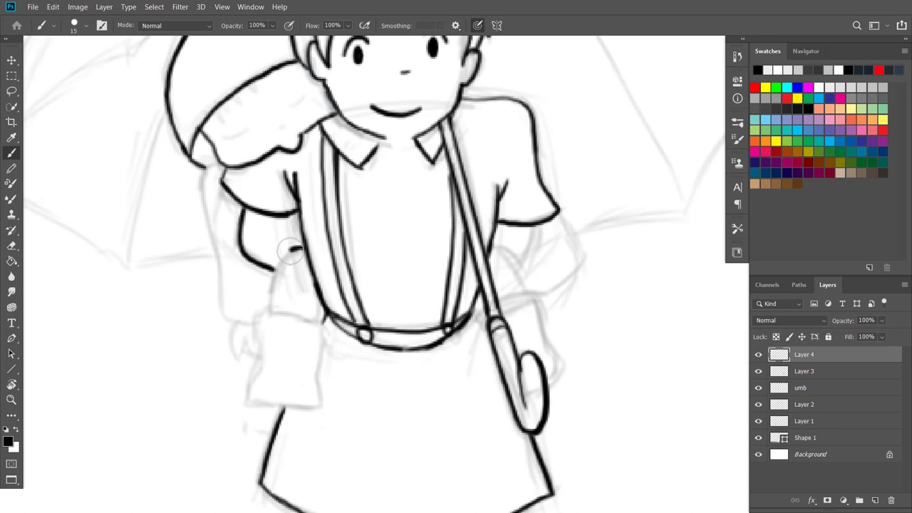
left_click_drag(316, 320, 313, 378)
scroll(238, 258, "down", 3)
left_click_drag(238, 258, 297, 271)
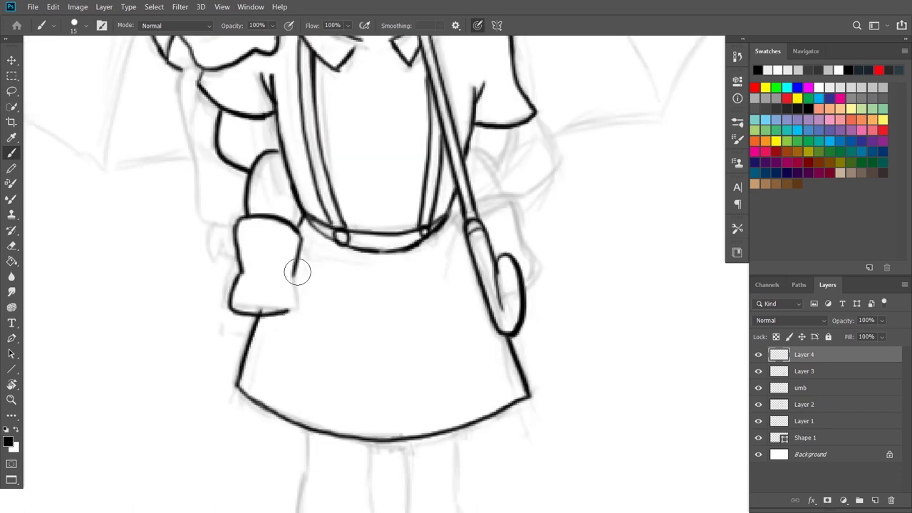
scroll(427, 207, "up", 1)
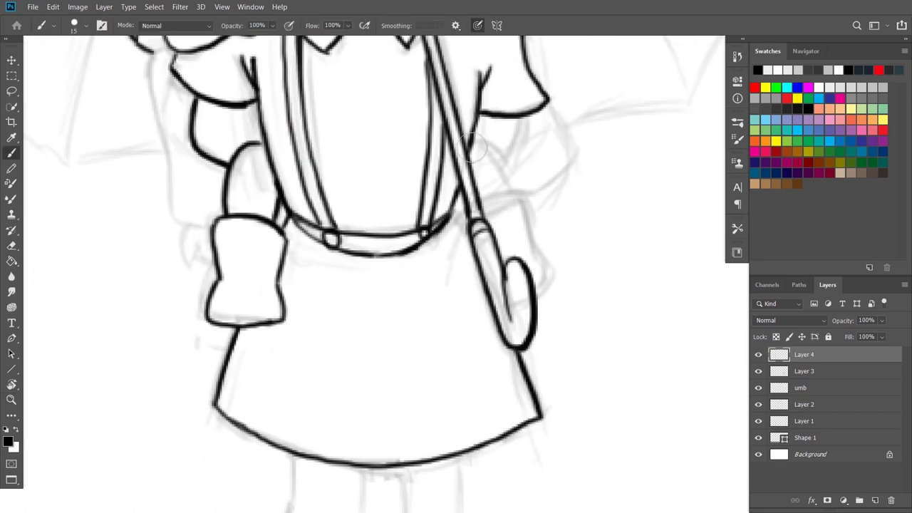
mouse_move(470, 146)
left_mouse_down()
mouse_move(510, 189)
mouse_move(540, 248)
left_mouse_up()
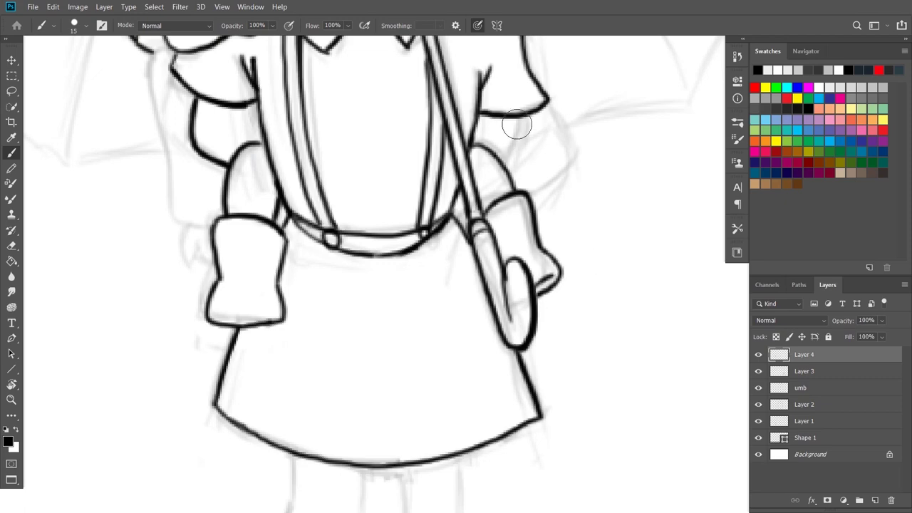
key("z")
mouse_move(580, 207)
left_mouse_down()
mouse_move(566, 163)
mouse_move(591, 154)
left_mouse_up()
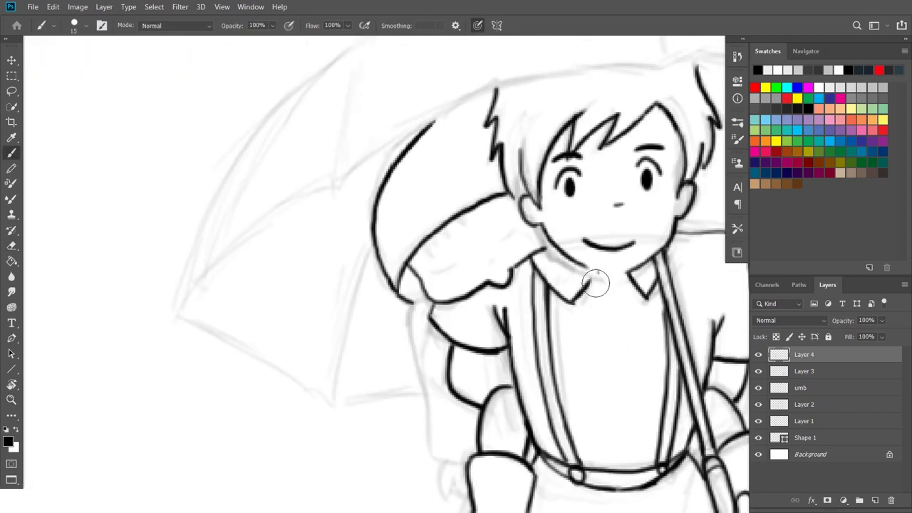
Ink the neck and collar line below the boy's face, then undo it.
key("z")
mouse_move(589, 270)
left_mouse_down()
mouse_move(513, 228)
mouse_move(570, 235)
left_mouse_up()
key("z")
left_click_drag(527, 333, 561, 333)
key("b")
left_click_drag(441, 280, 504, 344)
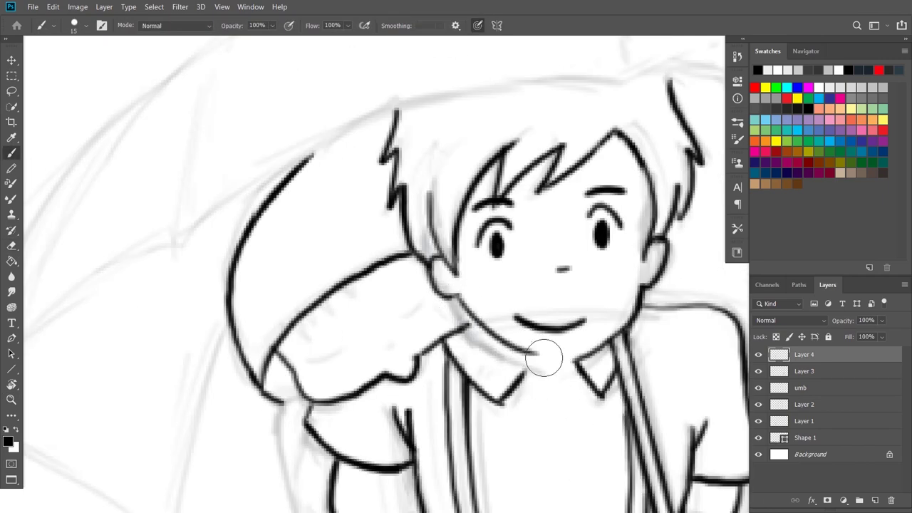
key("z")
mouse_move(634, 325)
left_mouse_down()
mouse_move(570, 324)
mouse_move(620, 324)
left_mouse_up()
key("b")
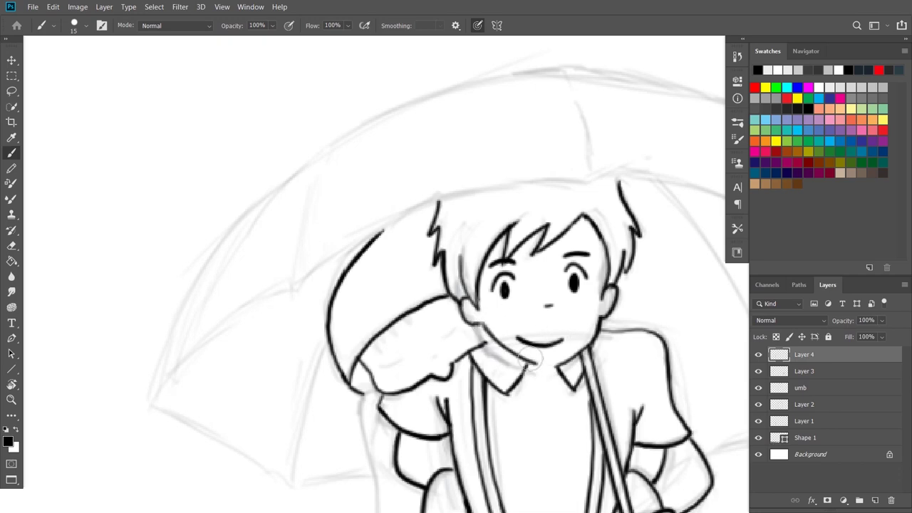
key("ctrl+z")
Redraw the smile, undo it, and re-zoom on the boy's face.
key("ctrl+z")
key("ctrl+plus")
left_click_drag(285, 217, 378, 224)
key("ctrl+z")
key("z")
key("ctrl+0")
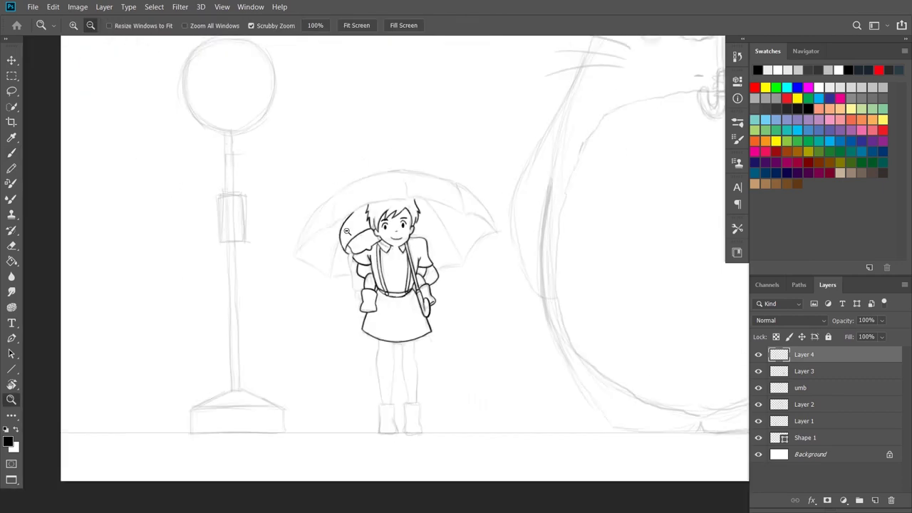
left_click(396, 199)
key("b")
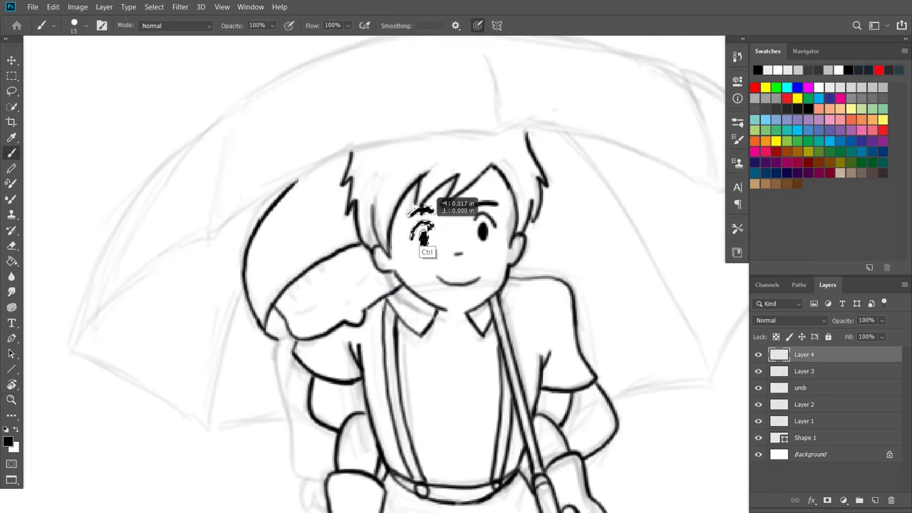
key("ctrl+plus")
key("z")
key("ctrl+1")
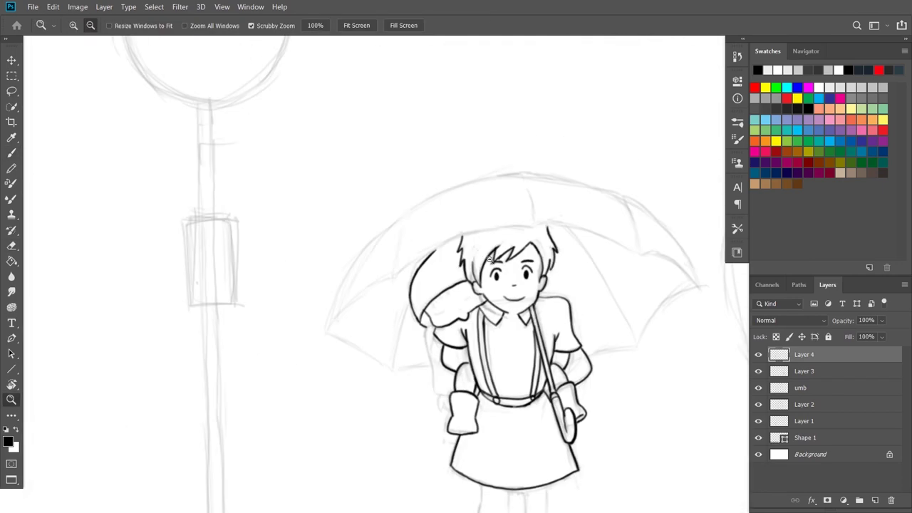
left_click(557, 329)
key("ctrl+plus")
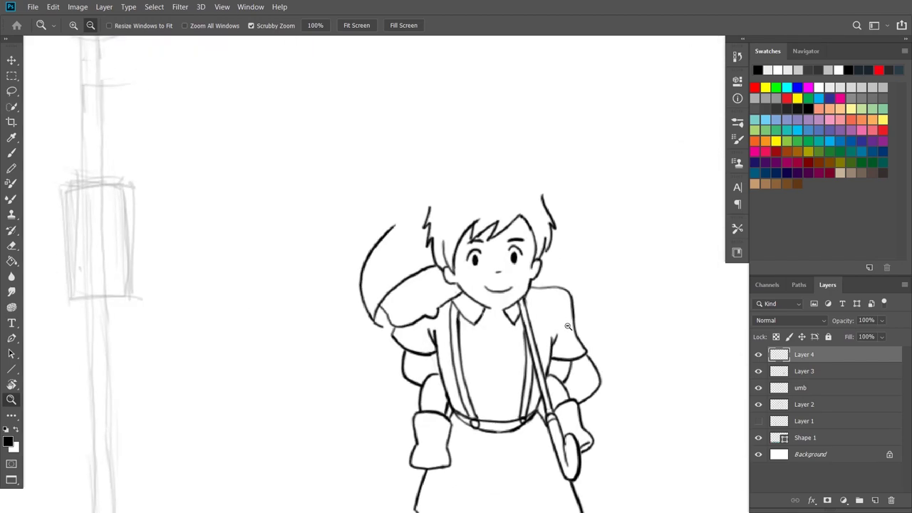
key("b")
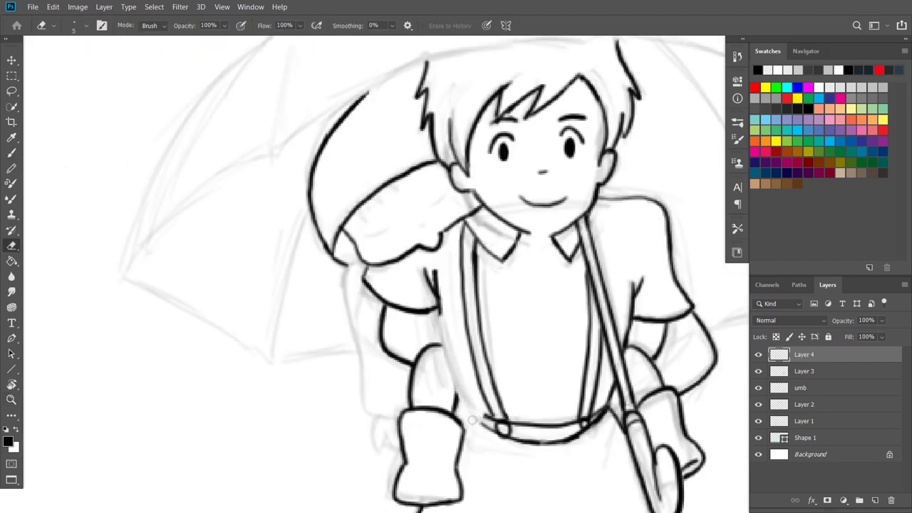
key("b")
Ink lines beside the left suspender and strap, erasing stray strokes near the right sleeve.
left_click_drag(440, 304, 286, 150)
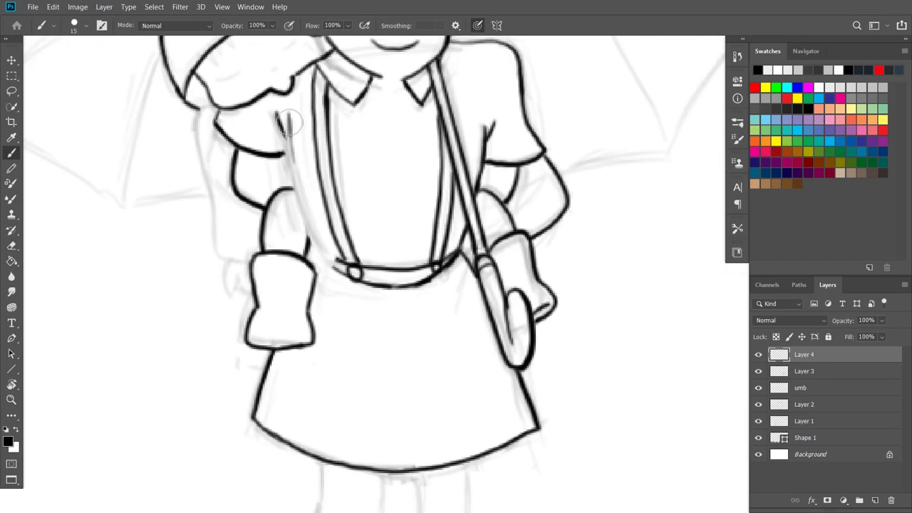
key("e")
key("b")
left_click_drag(302, 221, 322, 261)
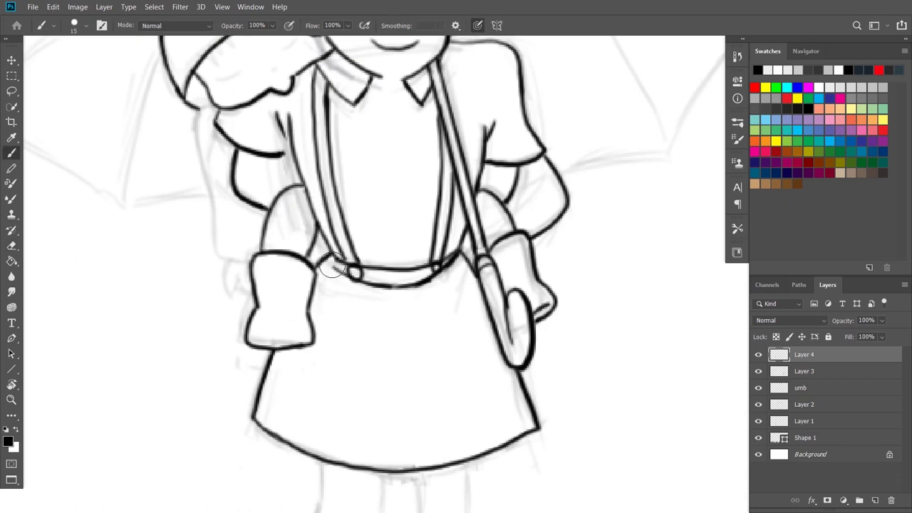
scroll(402, 215, "down", 1)
key("e")
left_click_drag(488, 130, 473, 196)
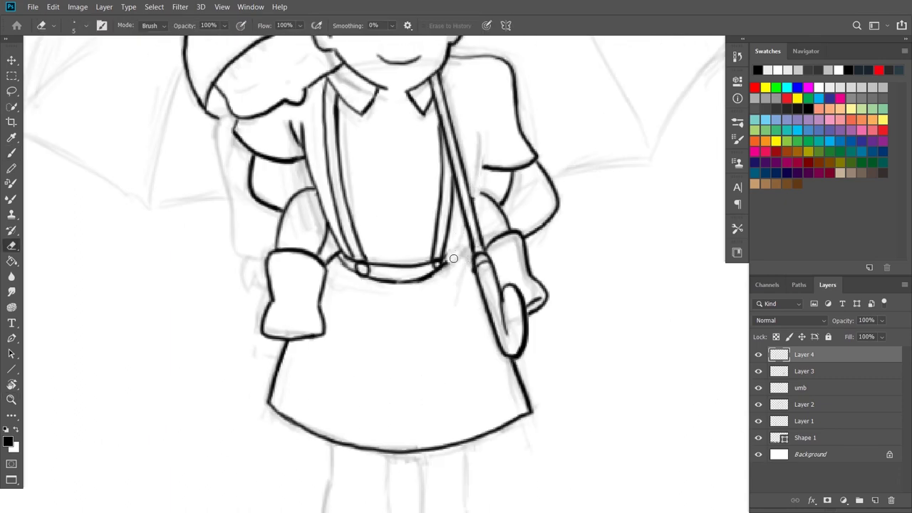
key("b")
mouse_move(443, 140)
left_mouse_down()
mouse_move(447, 255)
mouse_move(482, 136)
left_mouse_up()
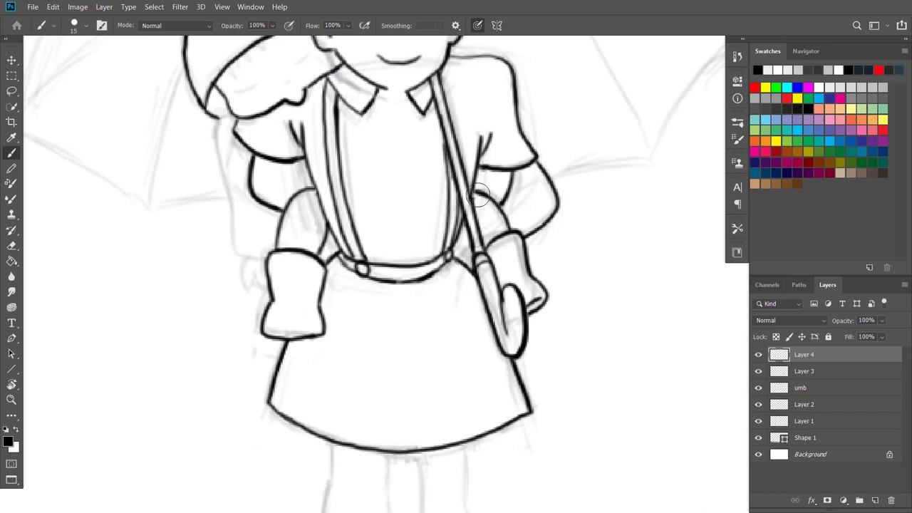
key("z")
mouse_move(499, 245)
left_mouse_down()
mouse_move(563, 245)
mouse_move(471, 245)
left_mouse_up()
Zoom out to check the whole figure, then zoom back in on the legs.
key("b")
left_click_drag(268, 165, 287, 264)
key("z")
left_click_drag(318, 327, 285, 327)
key("b")
mouse_move(321, 299)
left_mouse_down()
mouse_move(350, 299)
mouse_move(349, 452)
left_mouse_up()
key("ctrl+plus")
key("ctrl+plus")
Ink the girl's inner leg line and the right leg's outlines over the sketch.
left_click_drag(303, 150, 340, 427)
left_click_drag(360, 139, 372, 417)
scroll(372, 418, "down", 5)
left_click_drag(182, 274, 242, 335)
left_click_drag(251, 398, 232, 339)
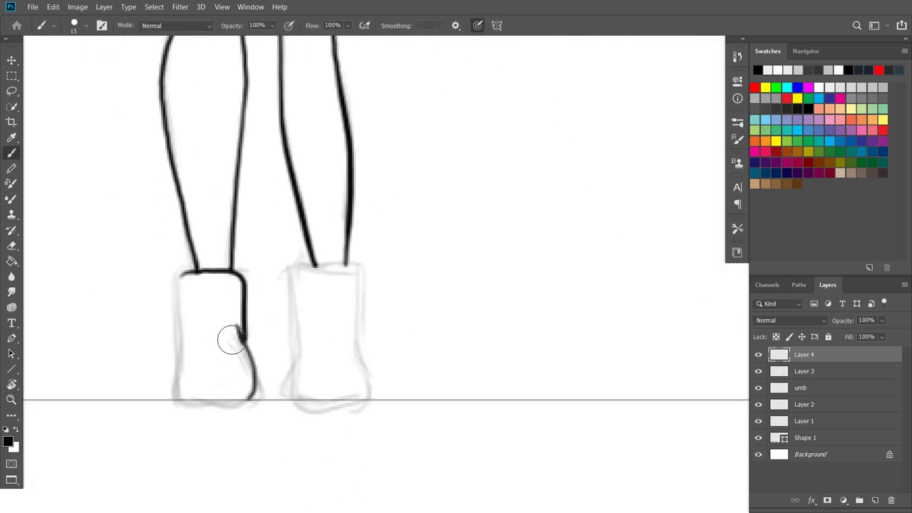
left_click_drag(181, 274, 207, 397)
key("ctrl+z")
mouse_move(185, 336)
left_mouse_down()
mouse_move(214, 398)
mouse_move(251, 397)
left_mouse_up()
Ink both boots, including the left toe curve and small creases on each boot.
left_click_drag(243, 318, 255, 399)
left_click_drag(203, 360, 227, 351)
left_click_drag(295, 271, 363, 360)
mouse_move(294, 272)
left_mouse_down()
mouse_move(299, 384)
mouse_move(373, 370)
left_mouse_up()
left_click_drag(318, 361, 335, 354)
scroll(430, 332, "down", 5)
scroll(377, 347, "up", 5)
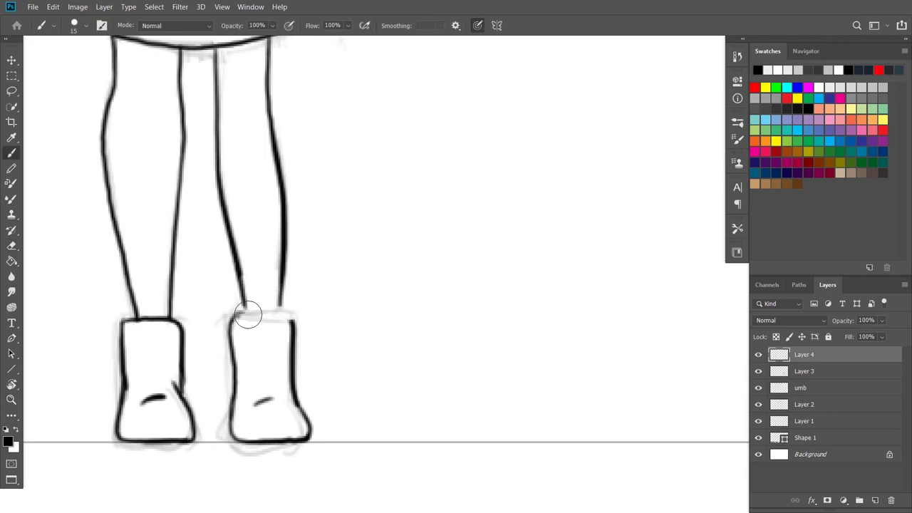
scroll(337, 325, "down", 5)
scroll(335, 328, "up", 3)
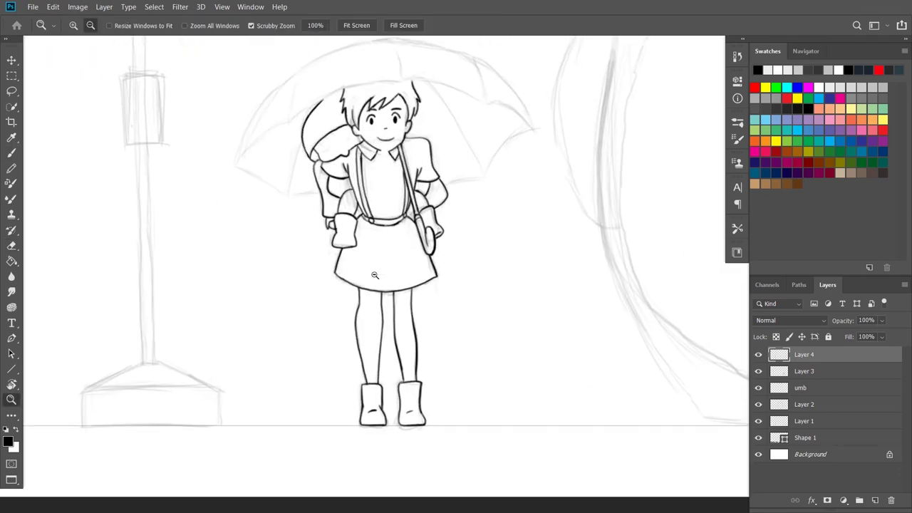
Ink the umbrella's top and scalloped lower-left edges, undoing misplaced strokes.
scroll(308, 134, "up", 2)
key("ctrl+z")
left_click_drag(285, 107, 251, 171)
left_click_drag(153, 244, 427, 67)
key("ctrl+z")
left_click_drag(245, 163, 321, 116)
left_click_drag(151, 243, 289, 287)
key("ctrl+z")
Ink the umbrella edge right of the girl and a first rib.
mouse_move(150, 238)
left_mouse_down()
mouse_move(250, 295)
mouse_move(314, 285)
mouse_move(366, 263)
left_mouse_up()
scroll(328, 277, "right", 5)
left_click_drag(273, 94, 367, 262)
scroll(167, 81, "right", 5)
key("ctrl+z")
left_click_drag(143, 77, 255, 238)
With the whole girl in view, ink the umbrella's top, right and left outer edges.
key("z")
left_click(296, 155, "alt")
key("b")
mouse_move(174, 113)
left_mouse_down()
mouse_move(370, 167)
mouse_move(468, 219)
left_mouse_up()
scroll(420, 124, "up", 3)
scroll(420, 124, "left", 3)
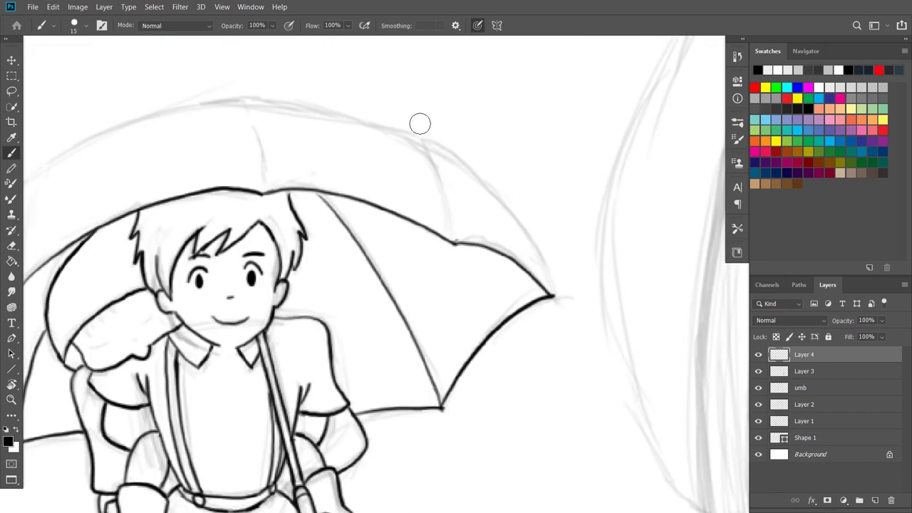
left_click_drag(432, 143, 553, 294)
scroll(149, 251, "left", 5)
left_click_drag(92, 384, 230, 177)
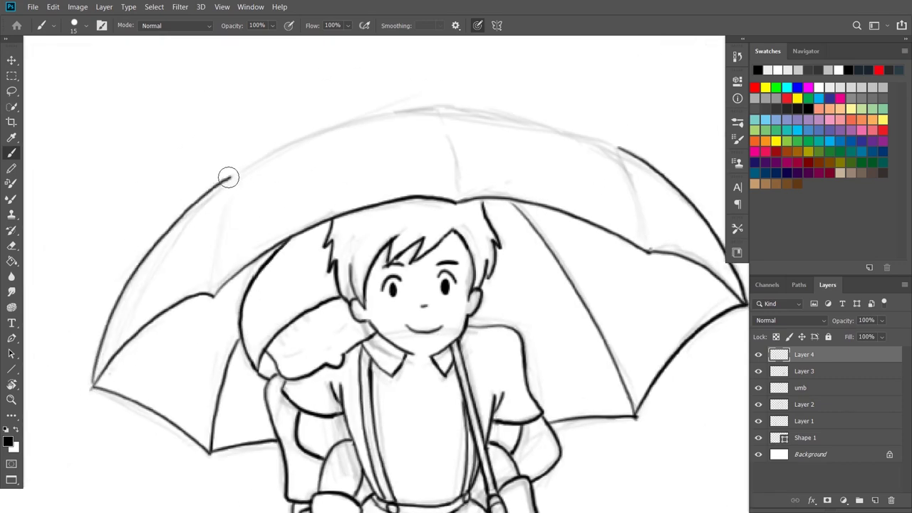
scroll(292, 171, "right", 5)
Rotate the view to ink the umbrella's left outer edge, then ink the right rib.
left_click_drag(359, 167, 333, 261)
left_click_drag(258, 357, 387, 202)
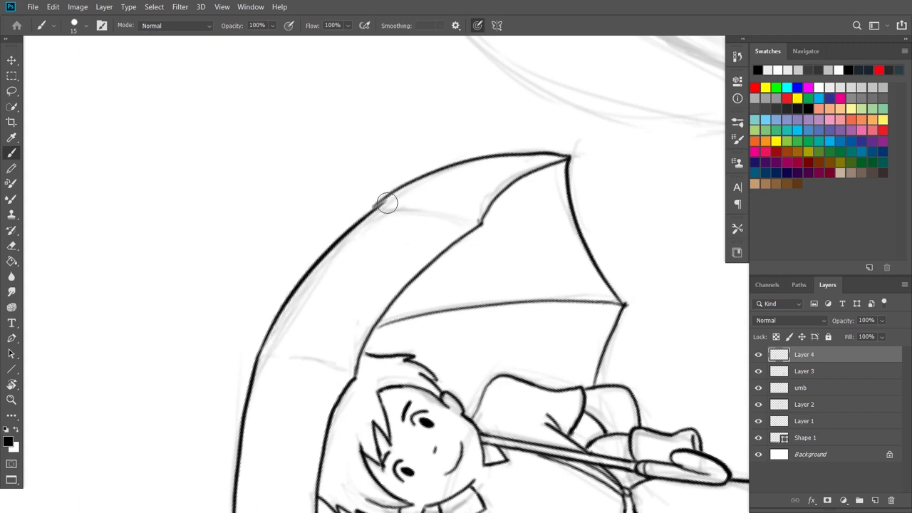
key("ctrl+z")
mouse_move(260, 355)
left_mouse_down()
mouse_move(369, 214)
mouse_move(322, 155)
left_mouse_up()
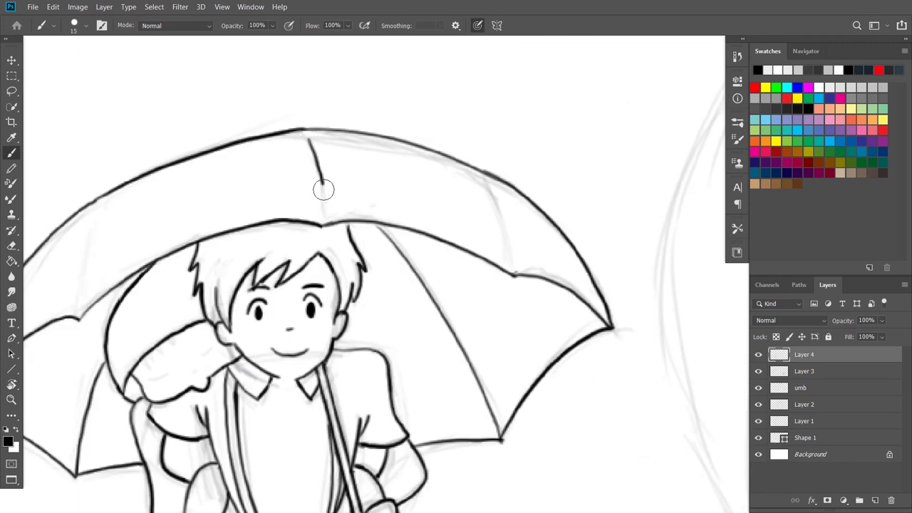
scroll(499, 201, "down", 3)
scroll(498, 201, "down", 3)
scroll(357, 250, "up", 3)
scroll(428, 249, "up", 3)
left_click_drag(558, 203, 576, 258)
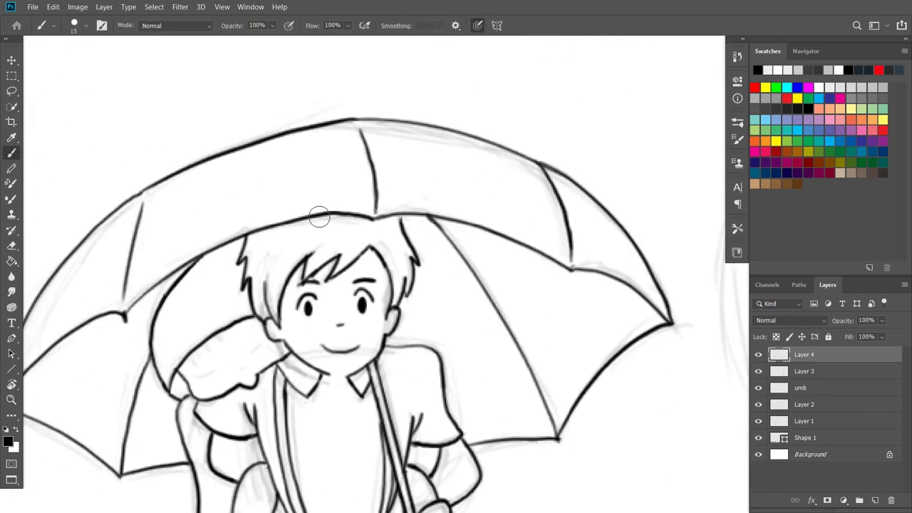
scroll(117, 479, "down", 2)
scroll(290, 346, "up", 3)
Draw the sleeping child's two closed eyes and a dot on its face.
left_click_drag(285, 345, 314, 332)
left_click_drag(365, 303, 384, 289)
left_click(347, 326)
scroll(280, 321, "down", 3)
scroll(427, 285, "down", 2)
Ink Totoro's left side outline beside the umbrella with the Brush.
scroll(590, 159, "up", 4)
scroll(524, 232, "down", 3)
left_click_drag(524, 232, 440, 276)
key("b")
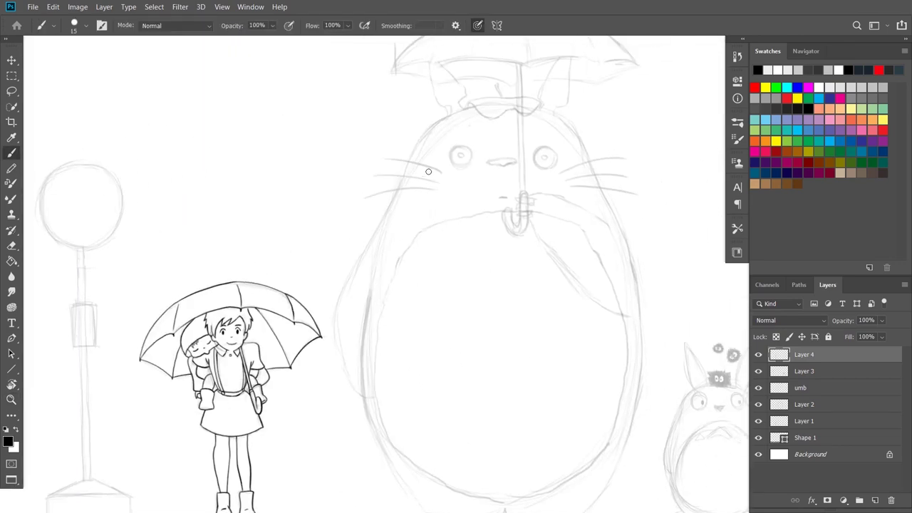
scroll(374, 320, "up", 3)
scroll(535, 148, "up", 2)
left_click_drag(352, 335, 397, 183)
mouse_move(397, 182)
left_mouse_down()
mouse_move(299, 306)
mouse_move(289, 278)
mouse_move(317, 275)
left_mouse_up()
left_click_drag(317, 274, 326, 239)
Redraw the left outline, add the claws below the arm, and extend the inner arm line to the hand.
scroll(326, 239, "down", 3)
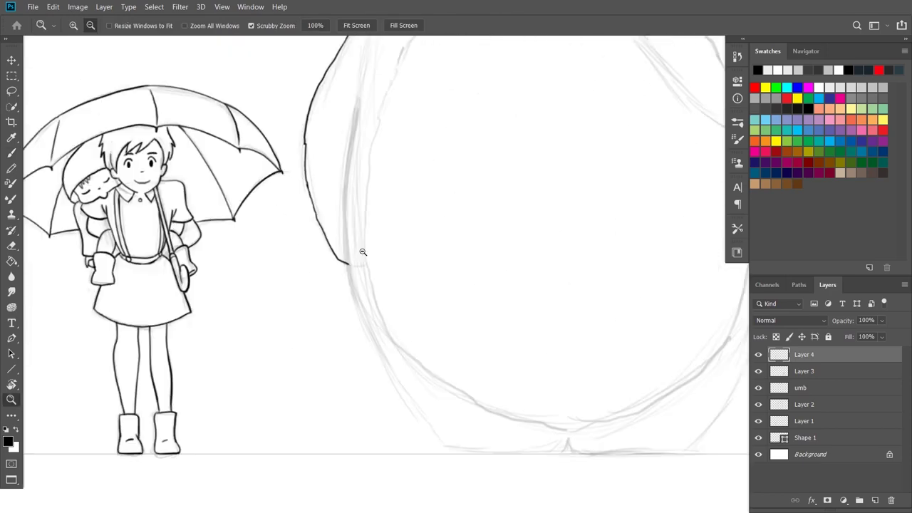
scroll(362, 250, "up", 2)
scroll(335, 218, "up", 2)
mouse_move(260, 207)
left_mouse_down()
mouse_move(330, 295)
mouse_move(305, 385)
left_mouse_up()
mouse_move(308, 288)
left_mouse_down()
mouse_move(318, 399)
mouse_move(330, 388)
left_mouse_up()
key("z")
left_click(328, 341, "alt")
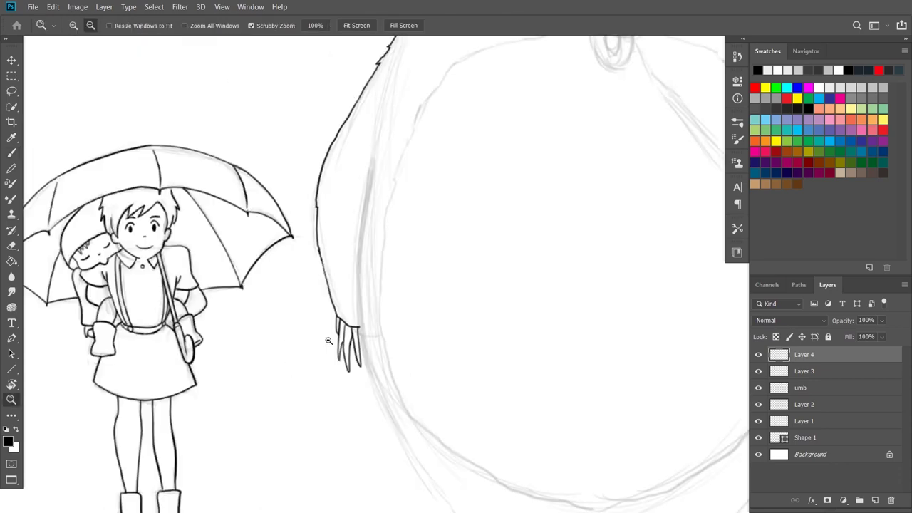
key("b")
scroll(367, 239, "up", 2)
left_click_drag(354, 342, 354, 416)
Ink Totoro's lower side, foot claw, two rounded feet on the ground and right side outline.
scroll(340, 230, "down", 2)
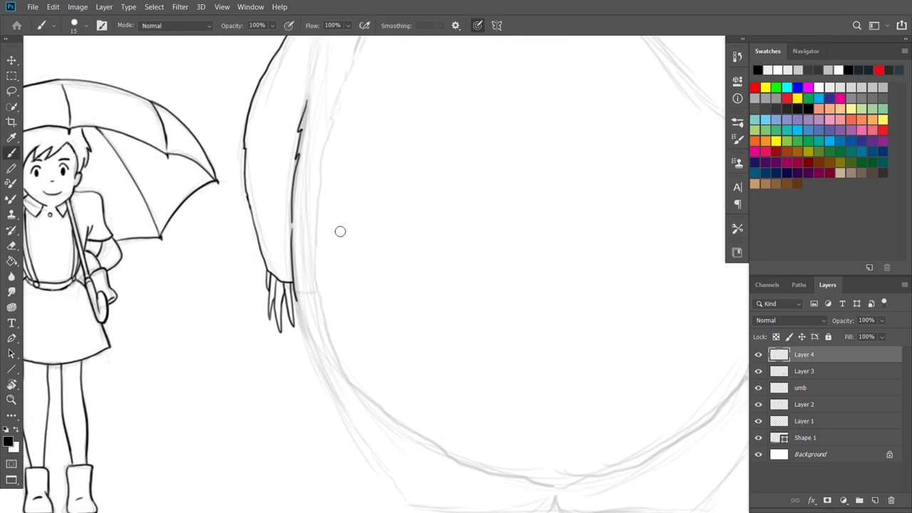
scroll(251, 207, "up", 2)
scroll(392, 401, "up", 3)
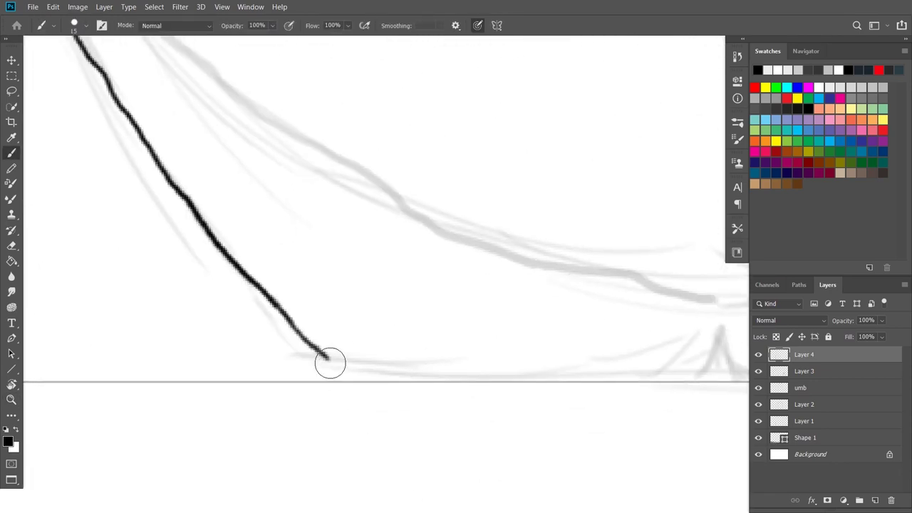
mouse_move(339, 373)
left_mouse_down()
mouse_move(407, 371)
mouse_move(397, 362)
mouse_move(451, 378)
mouse_move(662, 379)
mouse_move(546, 392)
left_mouse_up()
mouse_move(546, 392)
left_mouse_down()
mouse_move(554, 346)
mouse_move(592, 395)
left_mouse_up()
mouse_move(418, 350)
left_mouse_down()
mouse_move(326, 378)
mouse_move(370, 393)
mouse_move(394, 372)
mouse_move(436, 388)
left_mouse_up()
left_click_drag(453, 391, 485, 368)
left_click_drag(591, 392, 484, 458)
left_click_drag(420, 438, 598, 147)
Ink Totoro's right head outline down the side.
key("ctrl+0")
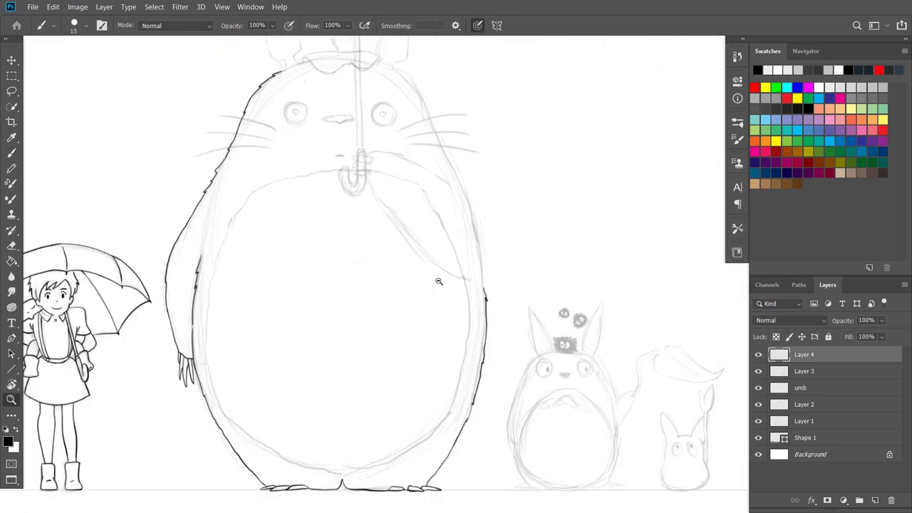
scroll(437, 283, "up", 2)
scroll(402, 143, "up", 2)
left_click_drag(385, 125, 413, 185)
left_click_drag(469, 301, 499, 463)
scroll(321, 252, "up", 3)
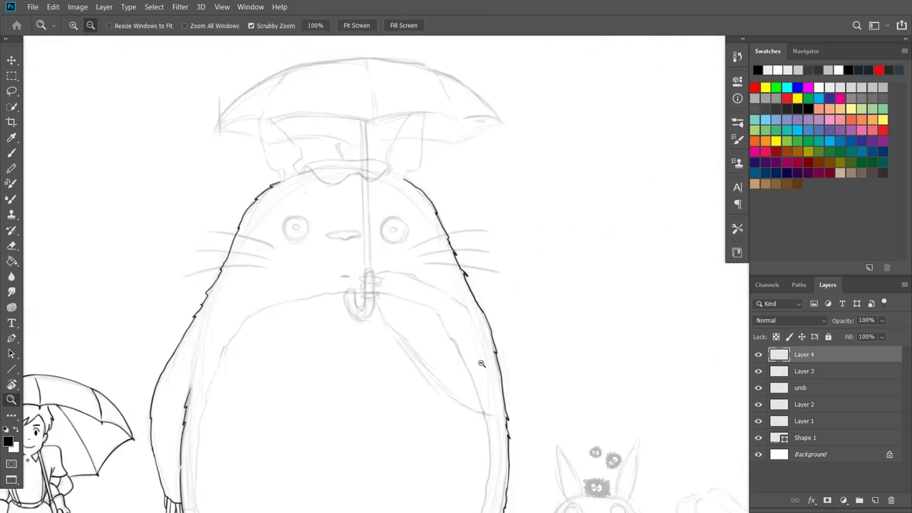
Ink the ear with its furry zigzag base and the leaf with stem between the ears.
mouse_move(200, 77)
left_mouse_down()
mouse_move(226, 198)
mouse_move(275, 244)
left_mouse_up()
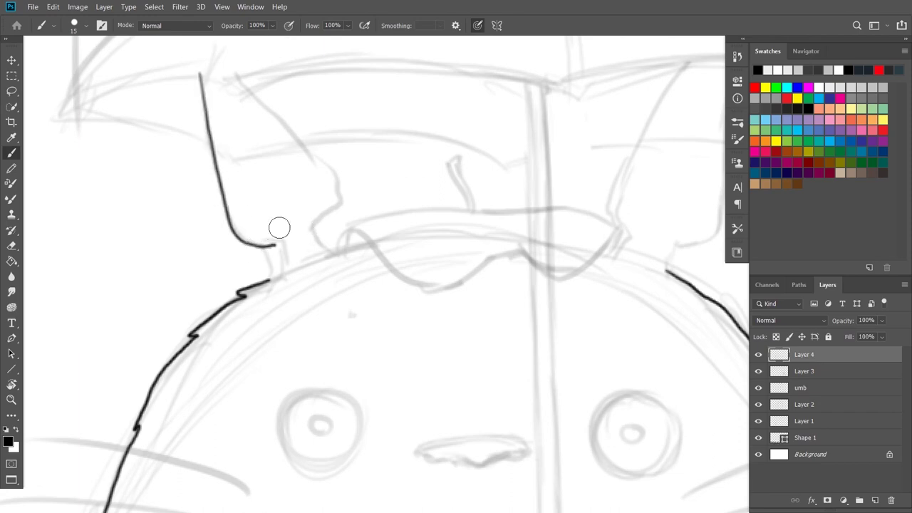
mouse_move(245, 77)
left_mouse_down()
mouse_move(336, 193)
mouse_move(350, 231)
left_mouse_up()
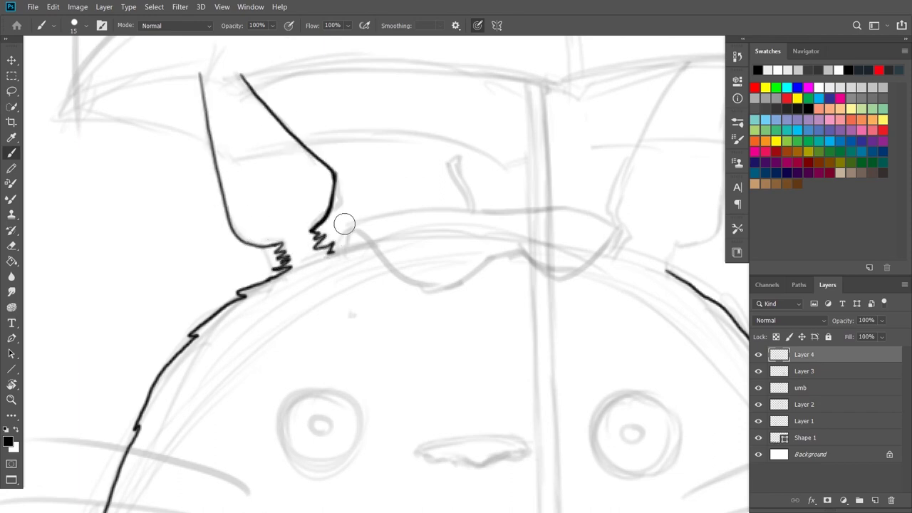
scroll(427, 245, "right", 5)
mouse_move(419, 257)
left_mouse_down()
mouse_move(492, 81)
mouse_move(465, 285)
left_mouse_up()
mouse_move(168, 256)
left_mouse_down()
mouse_move(321, 263)
mouse_move(328, 275)
left_mouse_up()
left_click_drag(351, 291, 419, 250)
left_click_drag(148, 248, 253, 221)
Ink the umbrella handle's top and its two parallel vertical lines.
left_click_drag(250, 168, 261, 211)
key("ctrl+z")
mouse_move(250, 171)
left_mouse_down()
mouse_move(288, 227)
mouse_move(413, 246)
left_mouse_up()
scroll(285, 228, "down", 3)
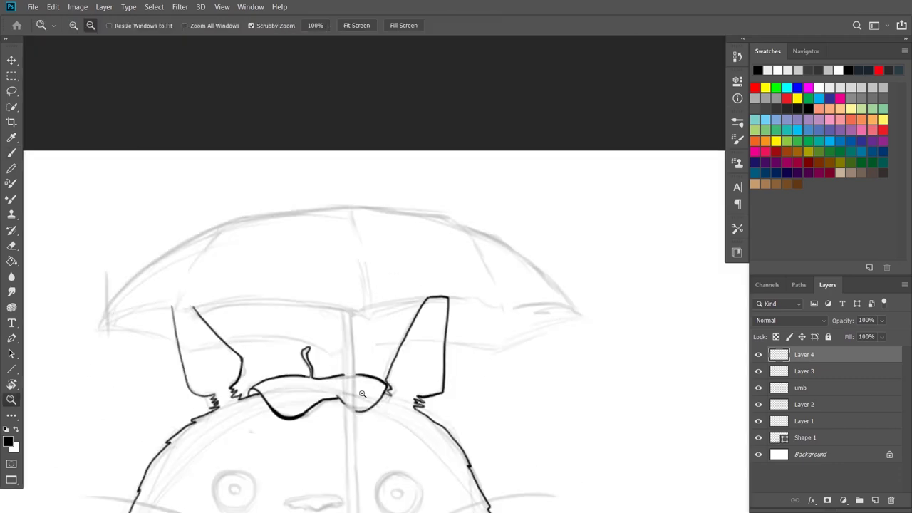
scroll(321, 285, "up", 3)
left_click_drag(314, 189, 320, 406)
left_click_drag(382, 313, 382, 135)
left_click_drag(318, 228, 310, 481)
scroll(301, 139, "up", 3)
left_click_drag(303, 159, 307, 349)
mouse_move(306, 350)
left_mouse_down()
mouse_move(281, 200)
mouse_move(279, 369)
left_mouse_up()
Show Layer 2, then ink the handle's clasp band, J-shaped hook and Totoro's furry arm edge.
scroll(278, 369, "down", 3)
scroll(315, 182, "up", 3)
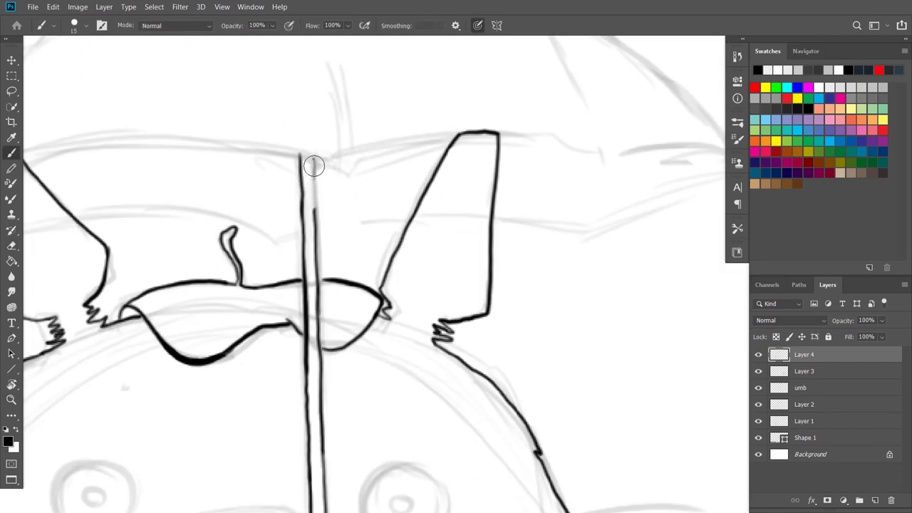
scroll(304, 286, "down", 5)
left_click(759, 404)
scroll(324, 283, "up", 5)
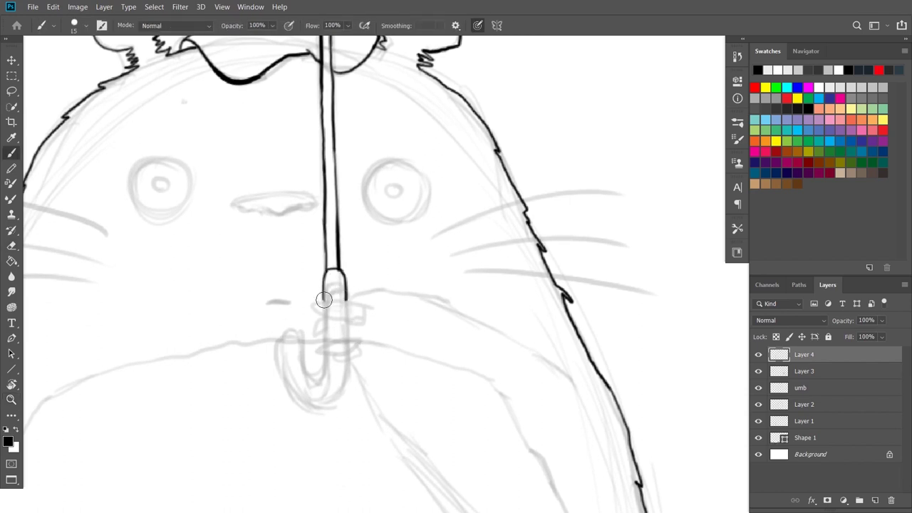
left_click_drag(314, 352, 345, 353)
left_click_drag(304, 374, 347, 360)
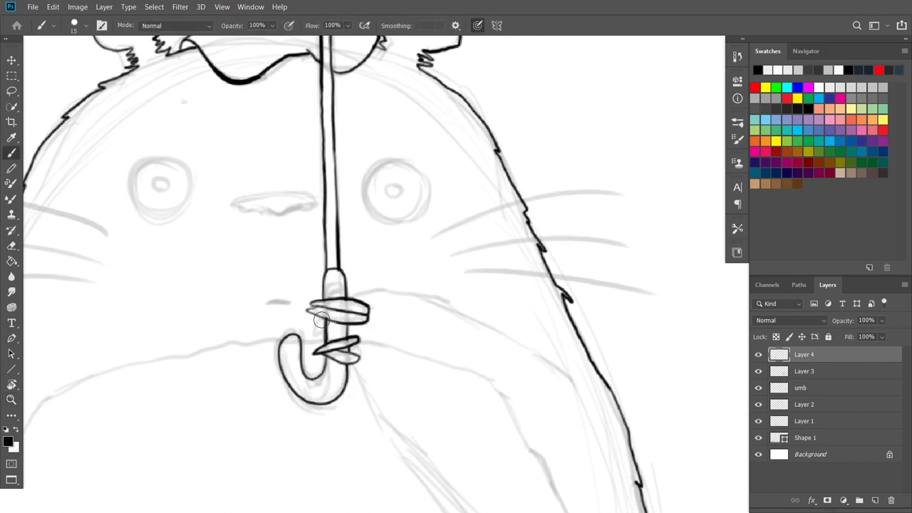
mouse_move(365, 291)
left_mouse_down()
mouse_move(480, 314)
mouse_move(585, 397)
left_mouse_up()
scroll(584, 397, "down", 5)
mouse_move(217, 175)
left_mouse_down()
mouse_move(254, 254)
mouse_move(357, 360)
left_mouse_up()
key("ctrl+z")
scroll(470, 445, "down", 3)
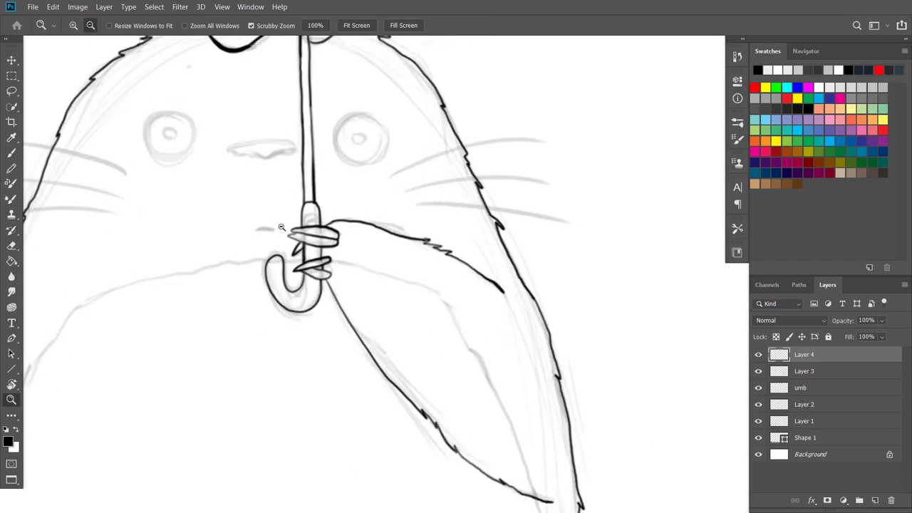
Draw Totoro's nose as an ellipse with a wavy bottom edge and fur strokes above.
left_click_drag(244, 148, 277, 149)
scroll(260, 164, "up", 2)
left_click_drag(200, 171, 341, 175)
key("ctrl+z")
left_click_drag(200, 173, 245, 191)
key("e")
left_click_drag(304, 192, 324, 188)
key("b")
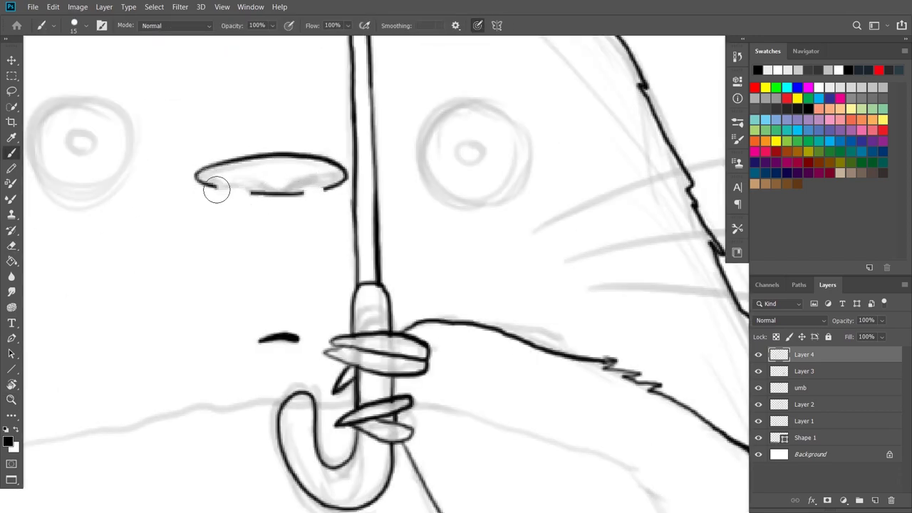
left_click_drag(252, 190, 314, 180)
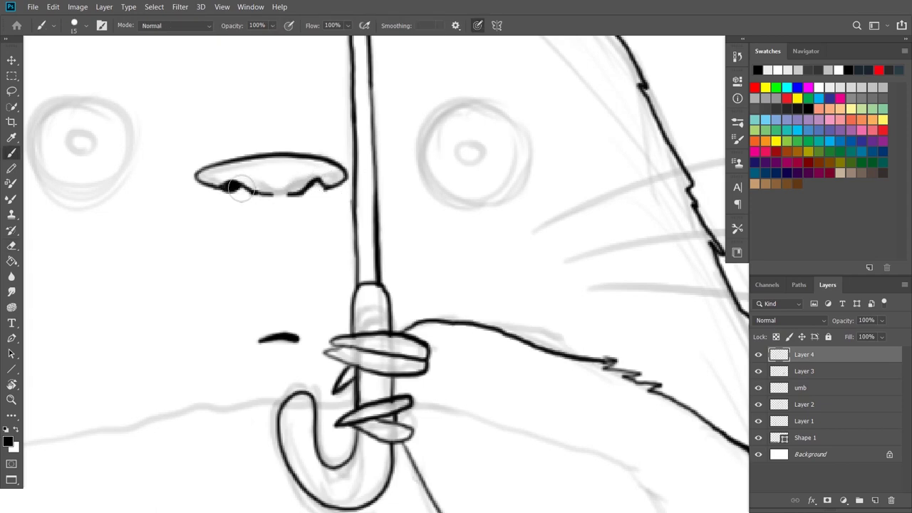
left_click_drag(196, 139, 302, 138)
Add an arc above the left eye and close the dark ring around the right eye.
scroll(301, 138, "down", 3)
scroll(239, 169, "up", 2)
left_click_drag(170, 151, 239, 169)
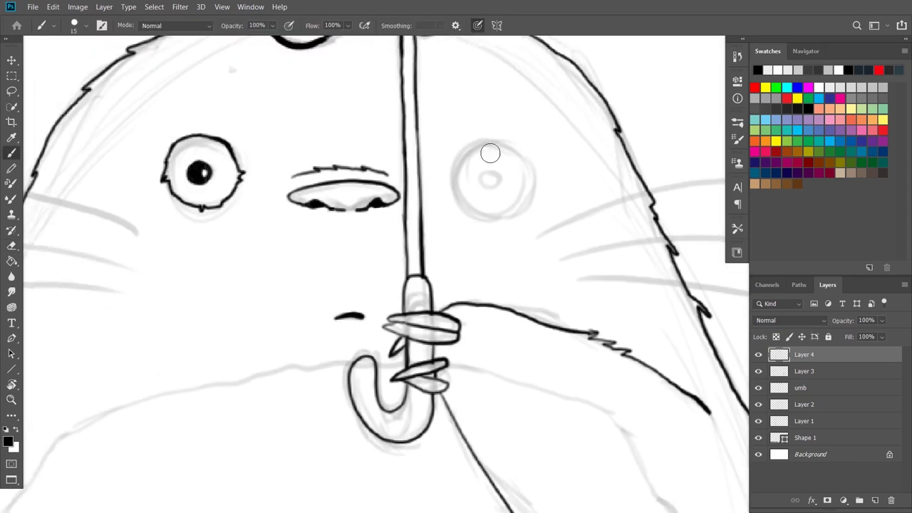
mouse_move(453, 168)
left_mouse_down()
mouse_move(529, 163)
mouse_move(488, 134)
left_mouse_up()
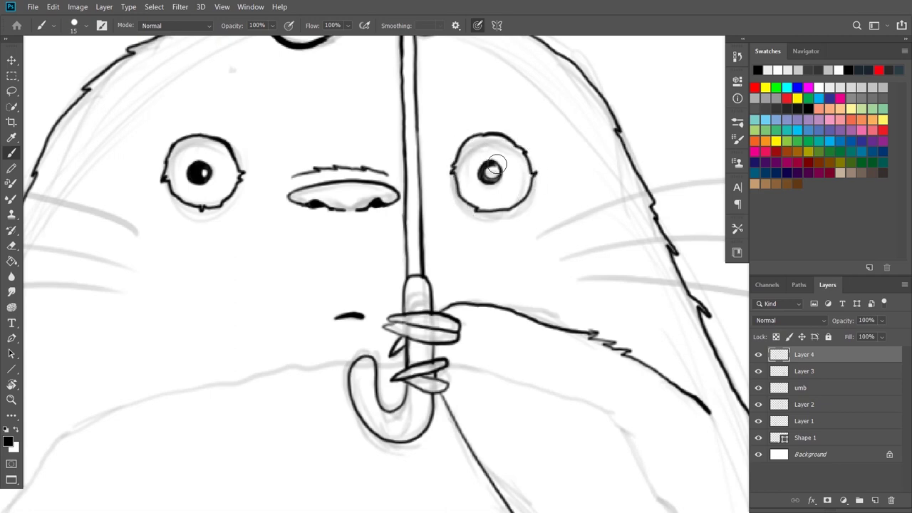
scroll(495, 178, "down", 3)
scroll(463, 161, "up", 1)
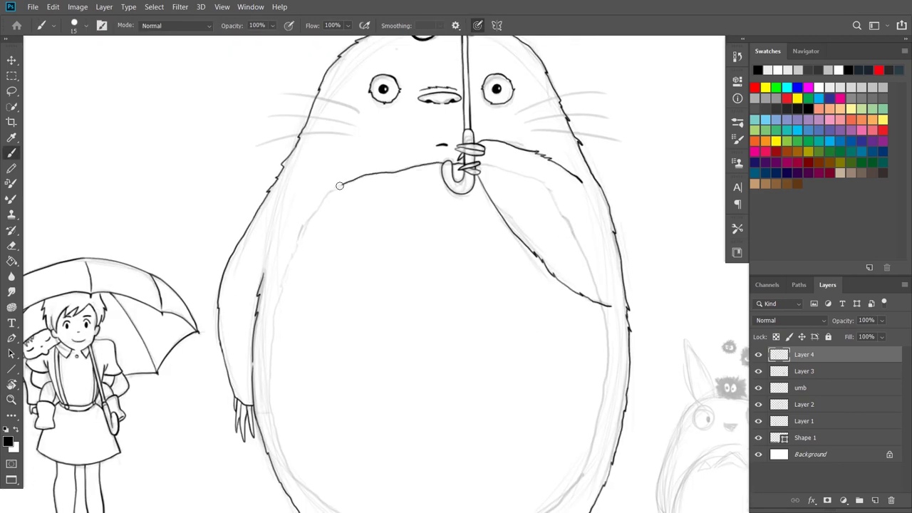
Extend the body's left outline down to the feet and ink a crescent belly marking.
left_click_drag(269, 354, 314, 499)
left_click_drag(317, 502, 274, 366)
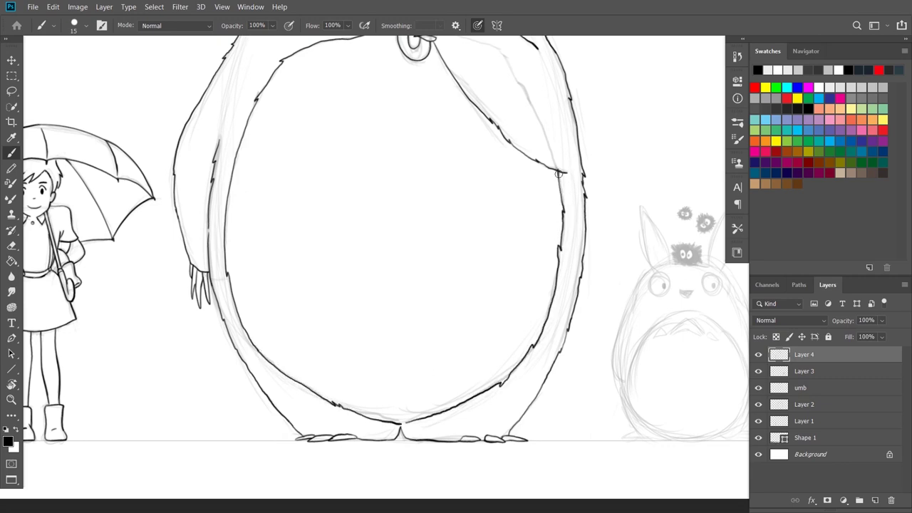
scroll(423, 261, "down", 2)
scroll(399, 78, "up", 5)
left_click_drag(309, 149, 315, 148)
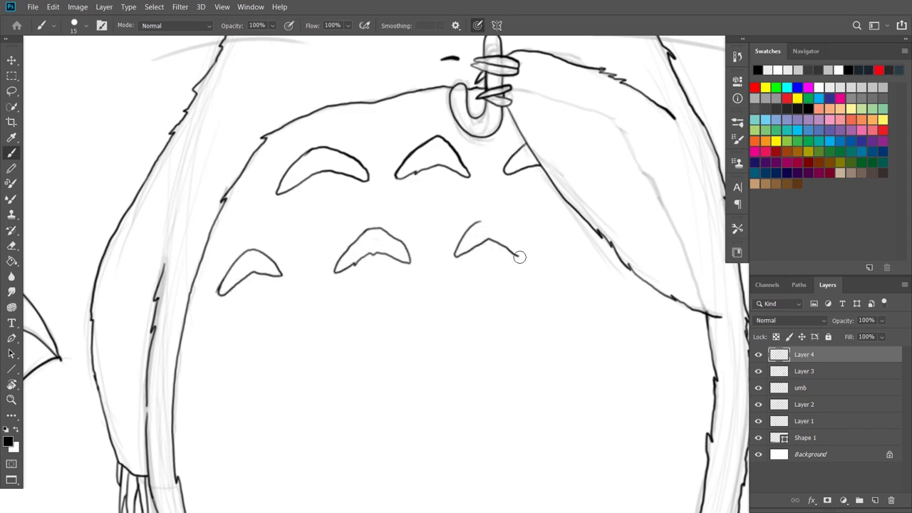
Try an arc along the umbrella top, undo it, and bring the umbrella into view.
key("z")
scroll(640, 279, "down", 3)
scroll(456, 299, "down", 2)
scroll(422, 275, "up", 5)
scroll(457, 312, "down", 5)
scroll(456, 311, "up", 1)
key("b")
scroll(427, 209, "up", 5)
left_click_drag(413, 210, 521, 123)
key("ctrl+z")
left_click_drag(591, 116, 348, 84)
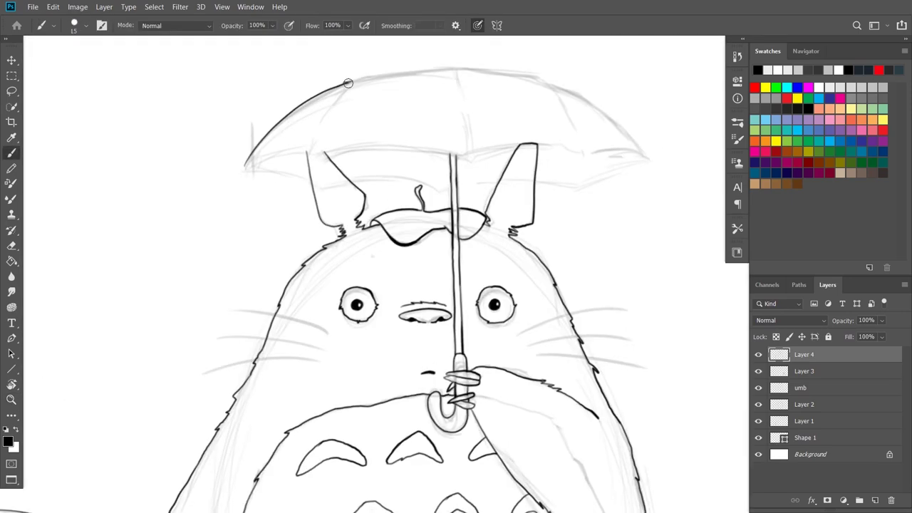
Ink the umbrella canopy's lower edge from the left tip to the right tip.
left_click_drag(247, 162, 490, 153)
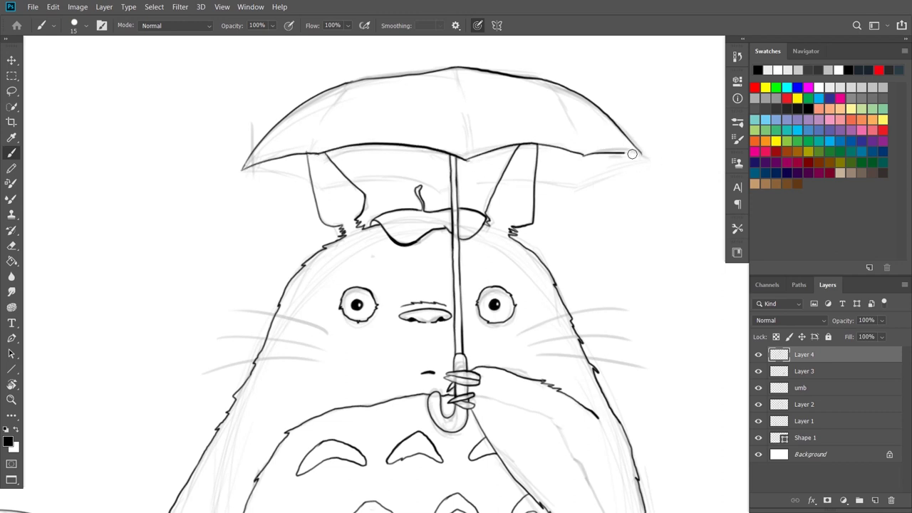
left_click_drag(631, 154, 646, 158)
scroll(189, 155, "up", 2)
scroll(116, 71, "up", 2)
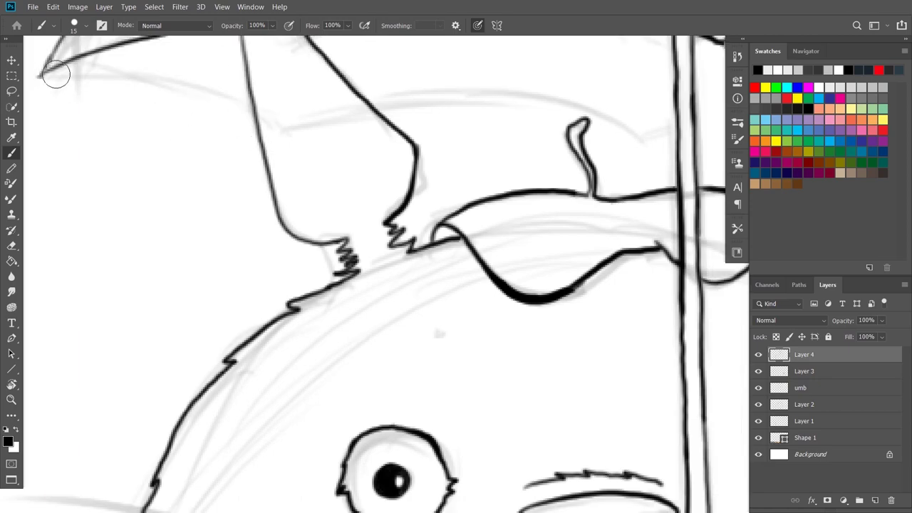
Rotate the canvas view and erase part of the umbrella edge line.
key("r")
left_click_drag(525, 193, 416, 228)
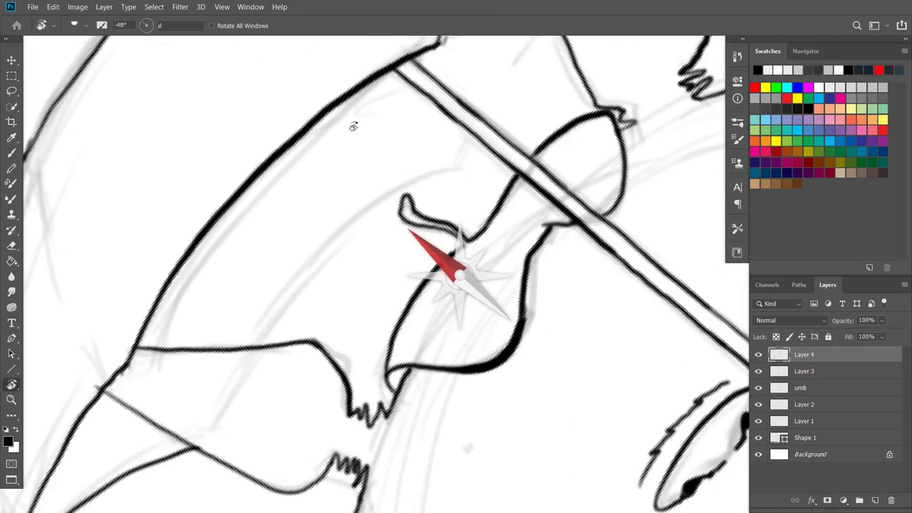
scroll(416, 228, "up", 2)
mouse_move(458, 92)
left_mouse_down()
mouse_move(339, 365)
mouse_move(422, 280)
mouse_move(505, 42)
left_mouse_up()
key("e")
key("ctrl+z")
key("b")
scroll(275, 421, "up", 1)
Redraw the umbrella's lower right edge up to the tip, erasing and retrying strokes.
key("ctrl+z")
mouse_move(333, 335)
left_mouse_down()
mouse_move(463, 114)
mouse_move(428, 232)
left_mouse_up()
key("e")
left_click_drag(471, 100, 468, 216)
key("z")
key("b")
left_click_drag(360, 232, 543, 212)
key("ctrl+z")
Switch to full-screen canvas and ink the small tip on top of the umbrella.
key("f")
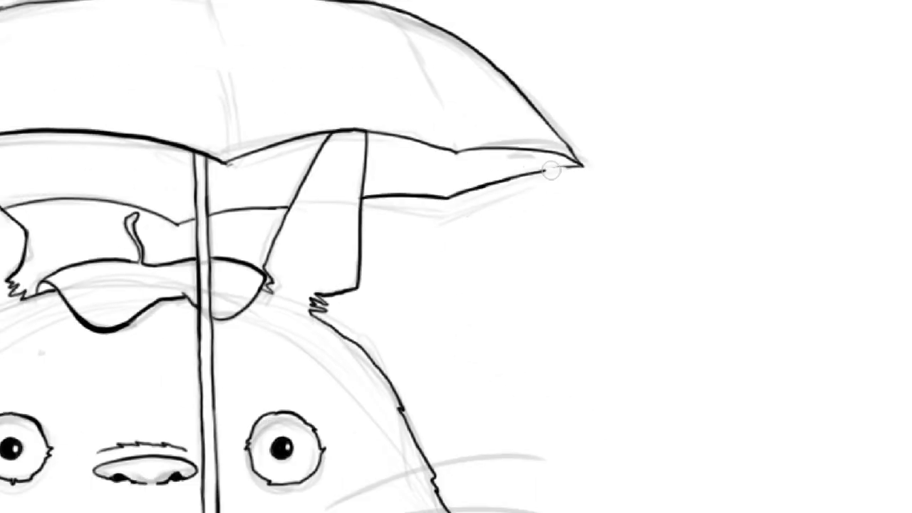
scroll(378, 94, "down", 3)
left_click_drag(352, 134, 351, 124)
scroll(350, 133, "up", 2)
scroll(350, 133, "up", 2)
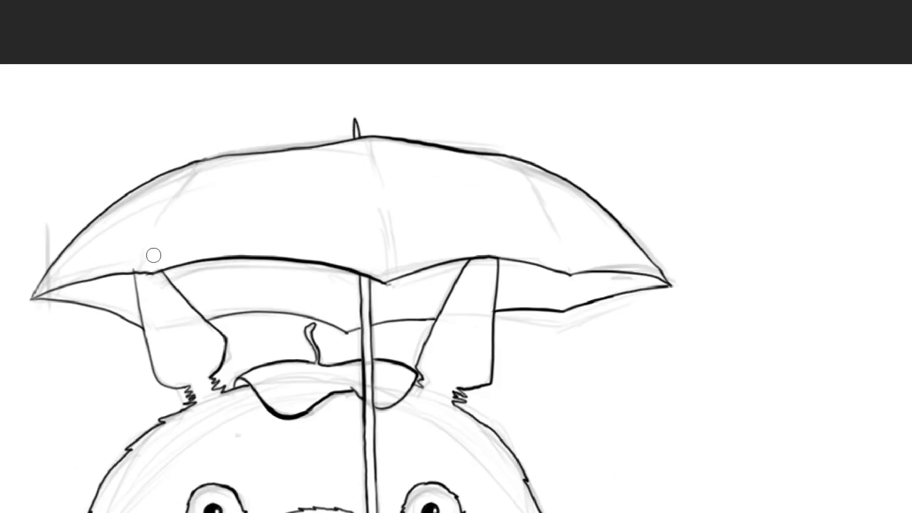
Ink the umbrella ribs, undoing the left and middle attempts and keeping the right rib.
left_click_drag(188, 167, 171, 249)
key("ctrl+z")
scroll(172, 249, "up", 1)
left_click_drag(392, 143, 410, 282)
key("ctrl+z")
left_click_drag(543, 149, 609, 265)
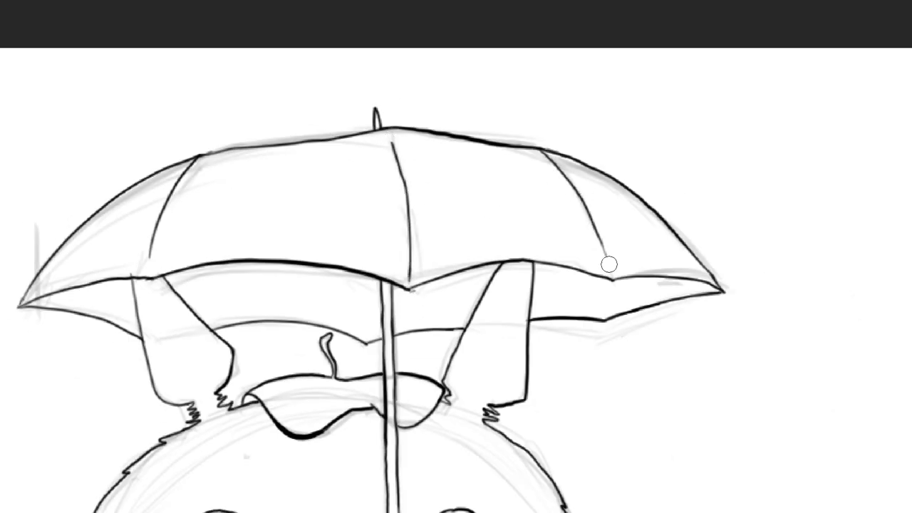
scroll(569, 244, "down", 5)
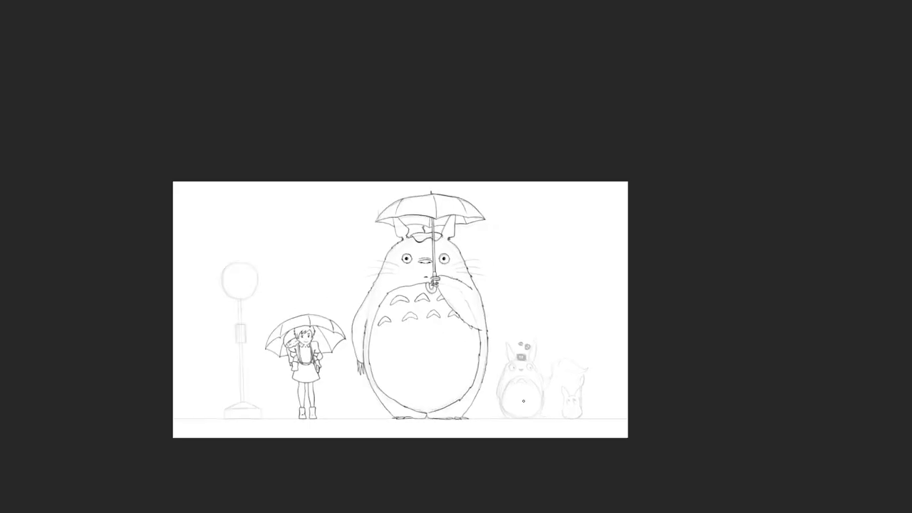
Ink the medium Totoro's two ears and its body outline, including both feet.
scroll(433, 375, "up", 2)
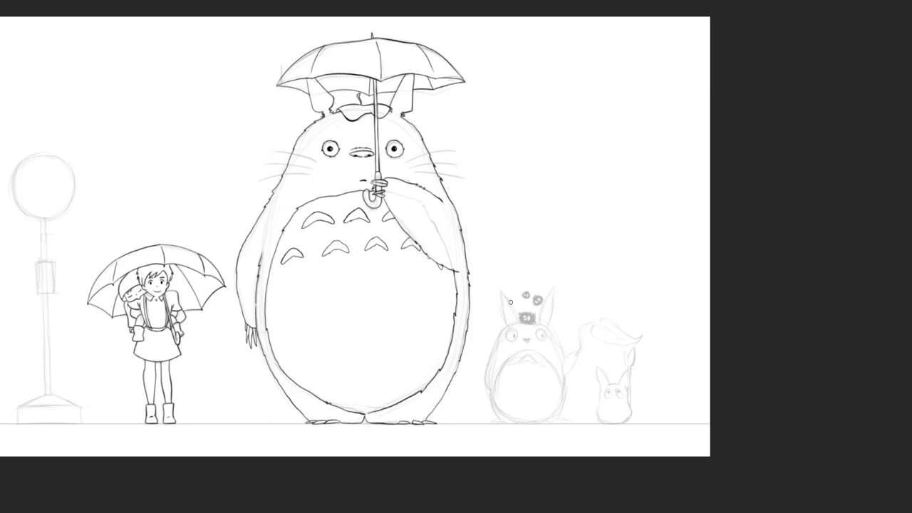
scroll(510, 303, "up", 3)
left_click_drag(437, 228, 420, 147)
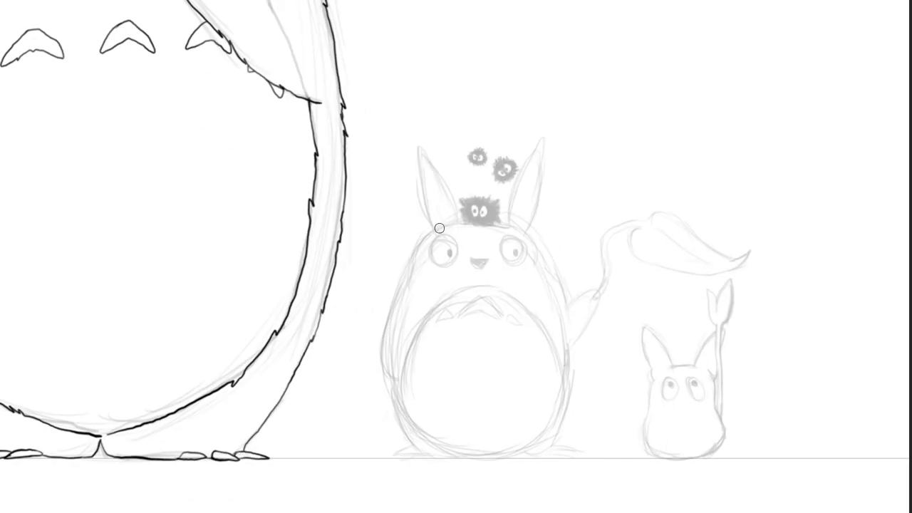
scroll(456, 222, "up", 2)
mouse_move(439, 214)
left_mouse_down()
mouse_move(550, 213)
mouse_move(578, 232)
left_mouse_up()
left_click_drag(392, 261, 313, 389)
scroll(311, 301, "down", 3)
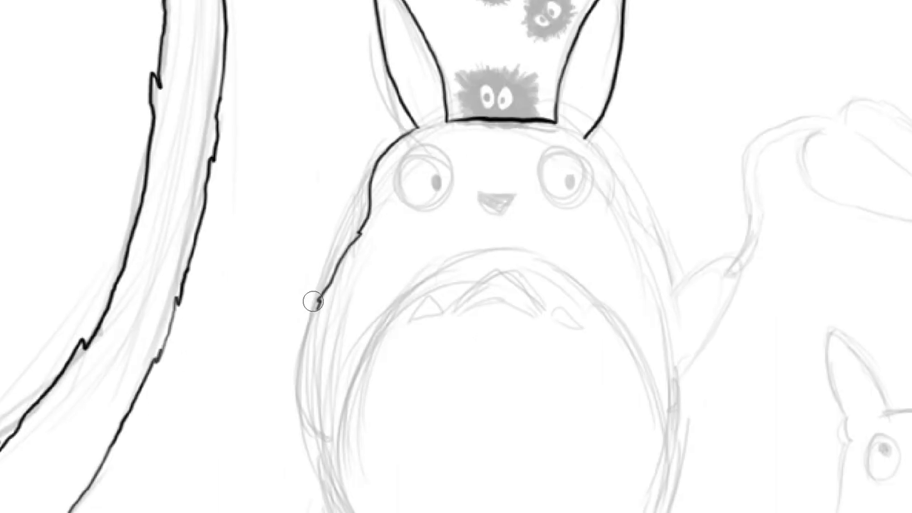
left_click_drag(311, 301, 319, 443)
scroll(270, 350, "down", 3)
mouse_move(326, 282)
left_mouse_down()
mouse_move(363, 463)
mouse_move(350, 489)
mouse_move(358, 497)
mouse_move(688, 488)
mouse_move(677, 325)
left_mouse_up()
mouse_move(707, 268)
left_mouse_down()
mouse_move(638, 291)
mouse_move(613, 356)
left_mouse_up()
Ink the head's upper outline, the raised arm and the belly's outline.
left_click_drag(312, 81, 287, 136)
left_click_drag(512, 50, 583, 174)
left_click_drag(640, 174, 621, 265)
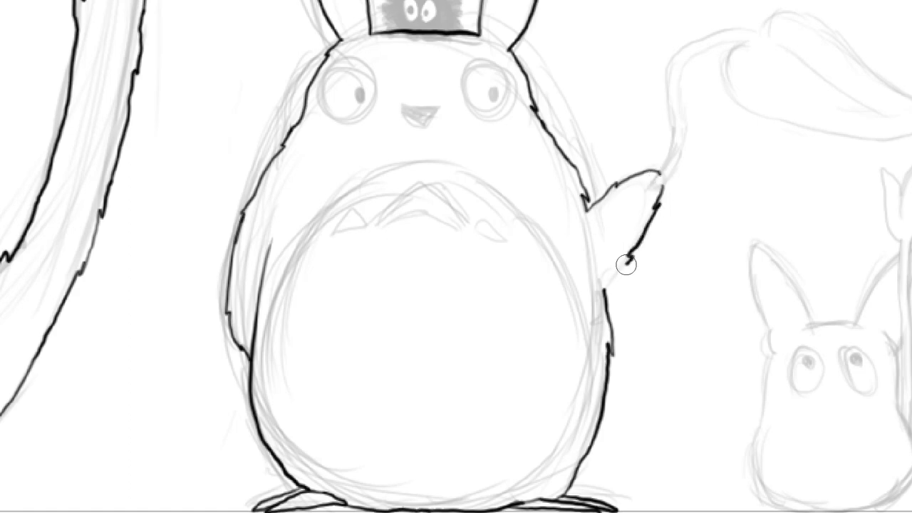
mouse_move(430, 200)
left_mouse_down()
mouse_move(347, 417)
mouse_move(449, 463)
left_mouse_up()
mouse_move(445, 198)
left_mouse_down()
mouse_move(497, 195)
mouse_move(567, 428)
left_mouse_up()
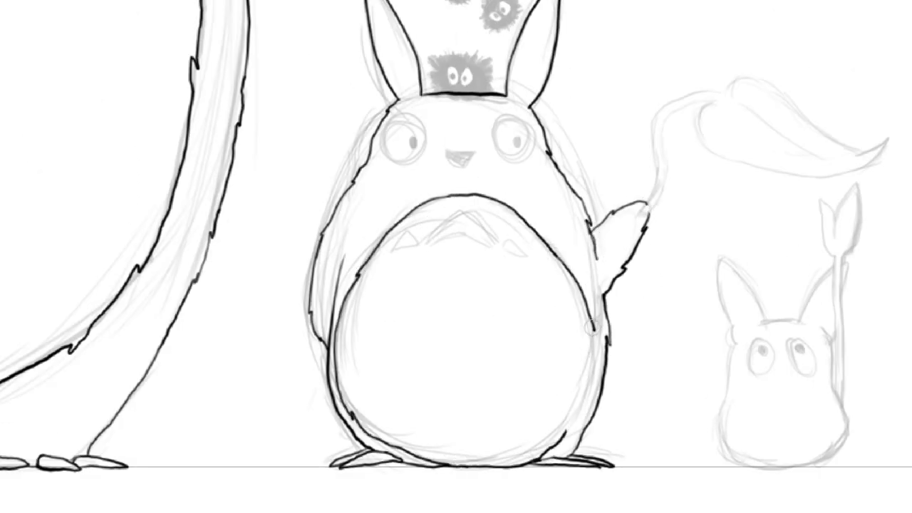
Ink the left, middle and right chevrons on the belly.
scroll(473, 197, "up", 5)
mouse_move(449, 212)
left_mouse_down()
mouse_move(387, 281)
mouse_move(410, 275)
mouse_move(286, 322)
left_mouse_up()
mouse_move(577, 272)
left_mouse_down()
mouse_move(541, 285)
mouse_move(546, 326)
mouse_move(567, 292)
left_mouse_up()
scroll(570, 258, "down", 5)
scroll(570, 285, "up", 5)
Ink the ringed eyes and fill both pupils solid black, undoing an uneven stroke.
left_click_drag(673, 260, 677, 264)
left_click_drag(548, 269, 547, 272)
left_click_drag(695, 272, 697, 276)
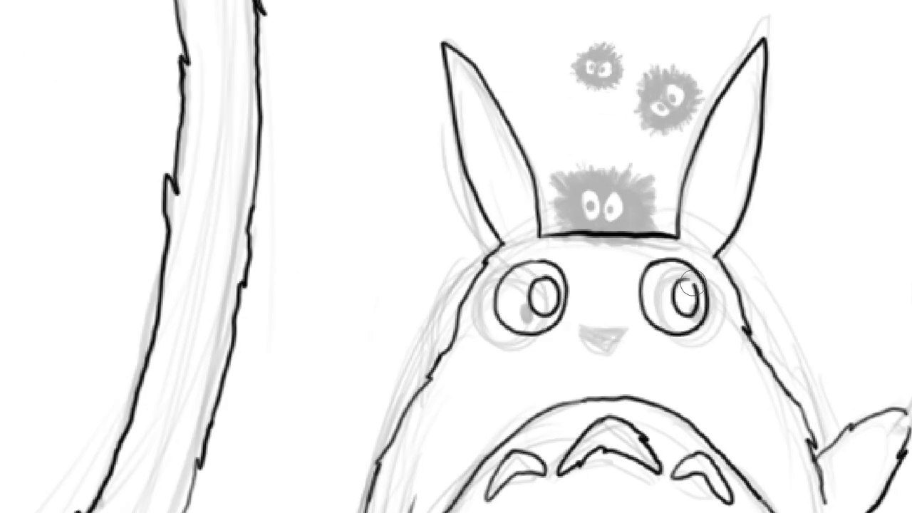
scroll(582, 290, "up", 1)
scroll(582, 290, "down", 1)
left_click_drag(545, 289, 563, 321)
scroll(556, 299, "up", 2)
left_click_drag(534, 271, 542, 300)
mouse_move(734, 271)
left_mouse_down()
mouse_move(739, 308)
mouse_move(745, 292)
mouse_move(741, 314)
left_mouse_up()
scroll(738, 306, "down", 1)
key("ctrl+z")
Fill the medium Totoro's nose solid black.
scroll(713, 321, "down", 1)
scroll(705, 342, "down", 2)
scroll(704, 356, "up", 1)
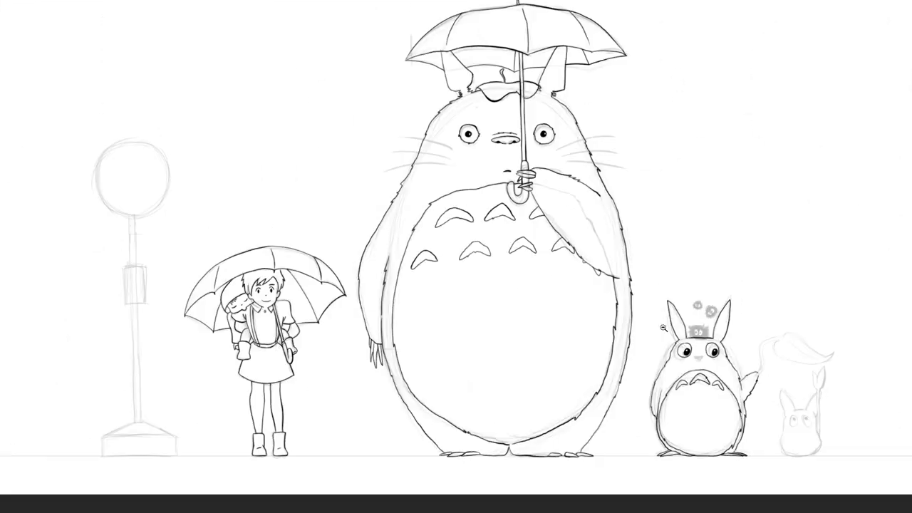
scroll(704, 357, "up", 2)
left_click_drag(663, 353, 694, 360)
scroll(677, 356, "down", 2)
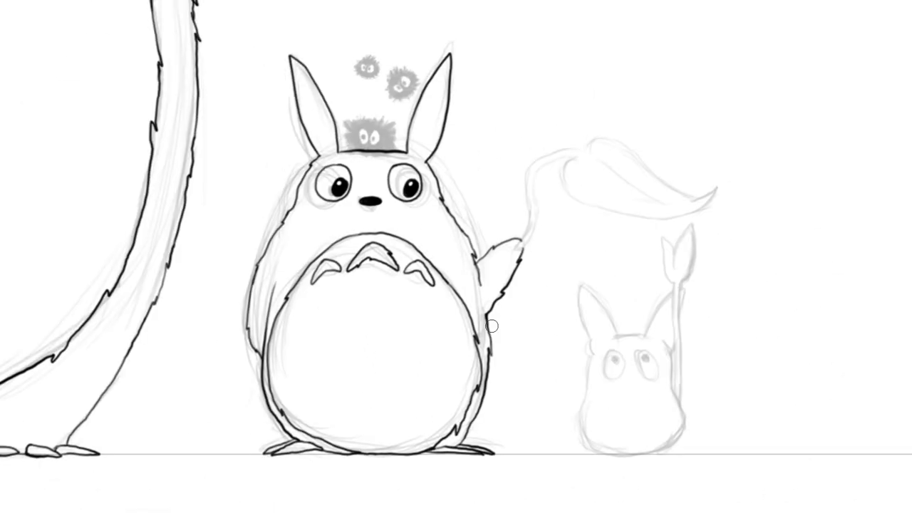
Draw the stick rising from the raised arm toward the leaf.
scroll(492, 325, "up", 3)
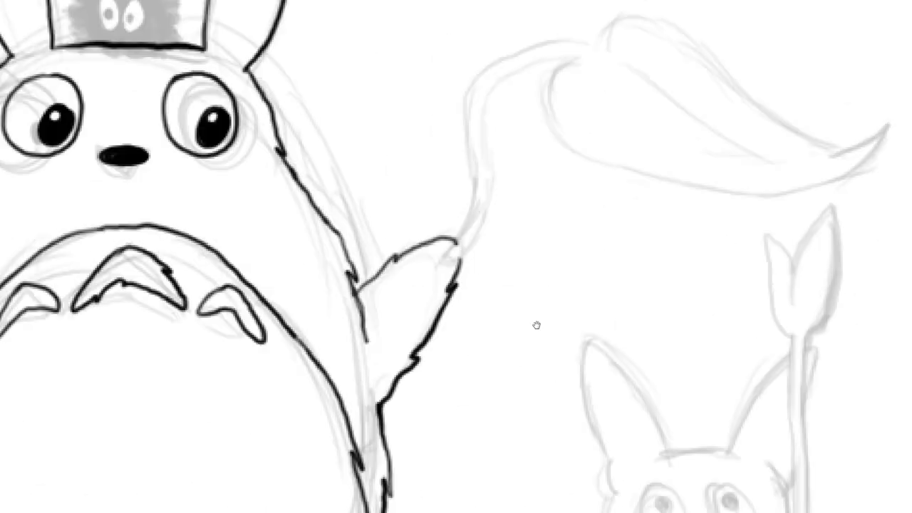
left_click_drag(427, 306, 540, 122)
key("ctrl+z")
mouse_move(423, 309)
left_mouse_down()
mouse_move(515, 158)
mouse_move(466, 155)
mouse_move(482, 203)
mouse_move(698, 285)
left_mouse_up()
scroll(515, 158, "down", 1)
Remove the stray stick and leaf strokes with undo.
left_click_drag(473, 143, 672, 245)
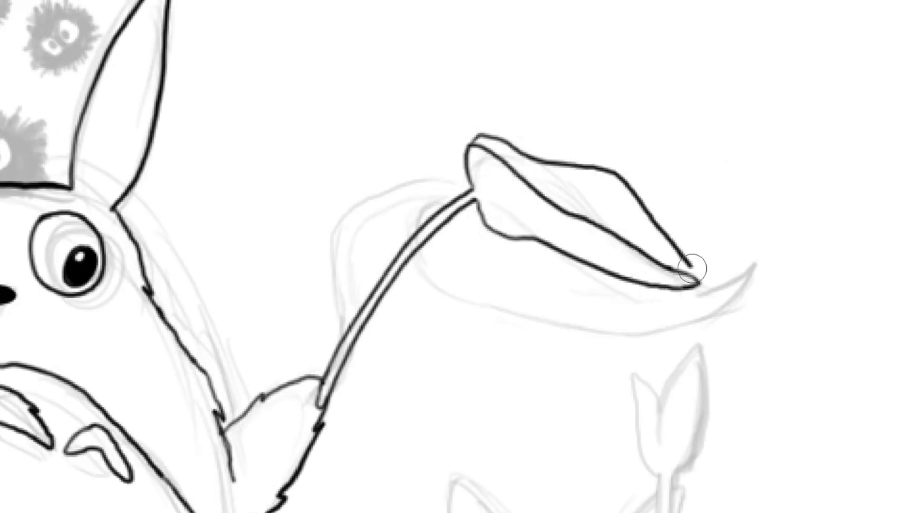
scroll(672, 245, "down", 3)
scroll(525, 261, "up", 2)
key("ctrl+z")
key("ctrl+z")
key("ctrl+z")
key("ctrl+z")
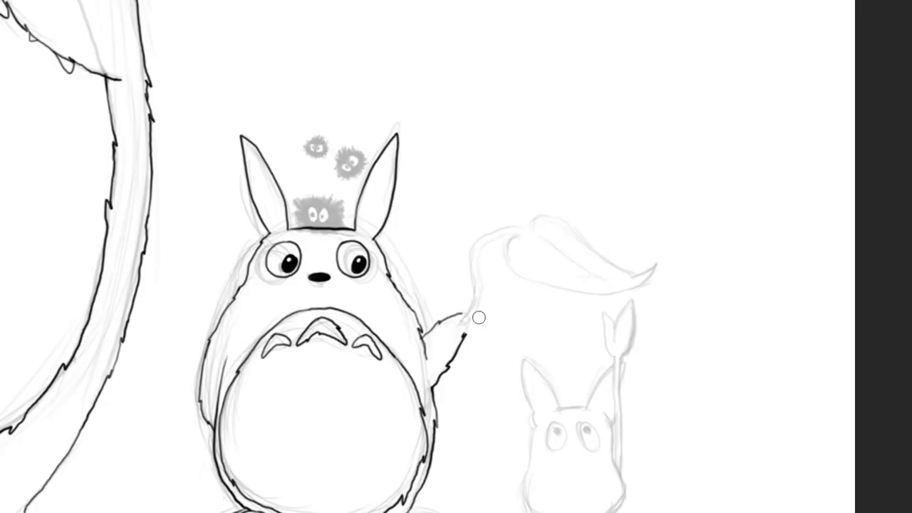
scroll(482, 295, "up", 2)
Ink the double-line stick from the paw upward and the leaf's outline.
key("ctrl+z")
mouse_move(456, 348)
left_mouse_down()
mouse_move(492, 208)
mouse_move(515, 163)
left_mouse_up()
left_click_drag(462, 322, 529, 119)
key("ctrl+z")
left_click_drag(458, 335, 526, 133)
mouse_move(475, 246)
left_mouse_down()
mouse_move(534, 141)
mouse_move(517, 194)
left_mouse_up()
key("ctrl+z")
key("ctrl+z")
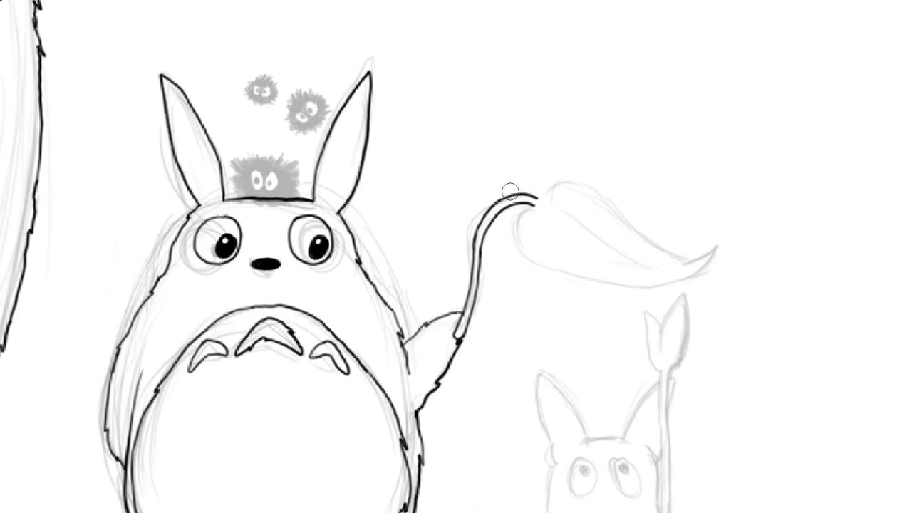
mouse_move(514, 196)
left_mouse_down()
mouse_move(688, 283)
mouse_move(704, 274)
left_mouse_up()
left_click_drag(592, 212, 705, 273)
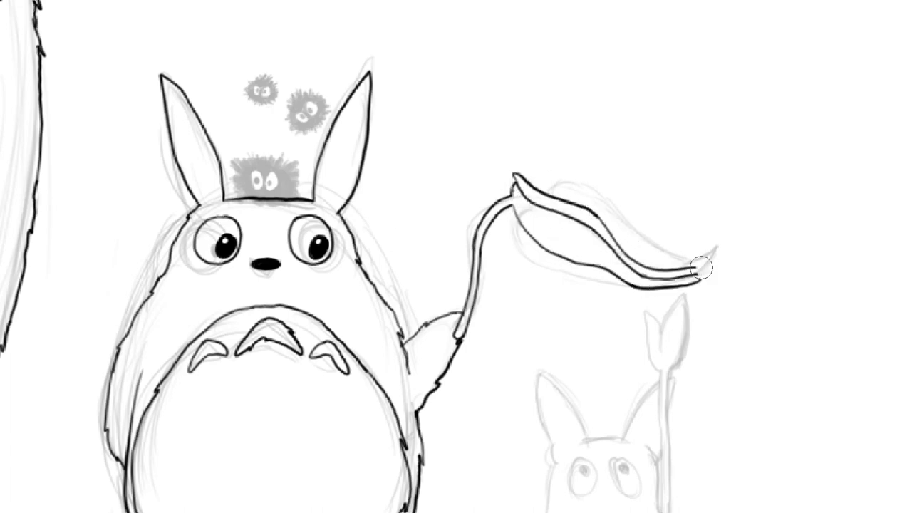
left_click_drag(553, 191, 687, 257)
Ink the small Totoro's ear, both sides, bottom and two eyes.
mouse_move(428, 266)
left_mouse_down()
mouse_move(458, 244)
mouse_move(484, 262)
mouse_move(555, 221)
left_mouse_up()
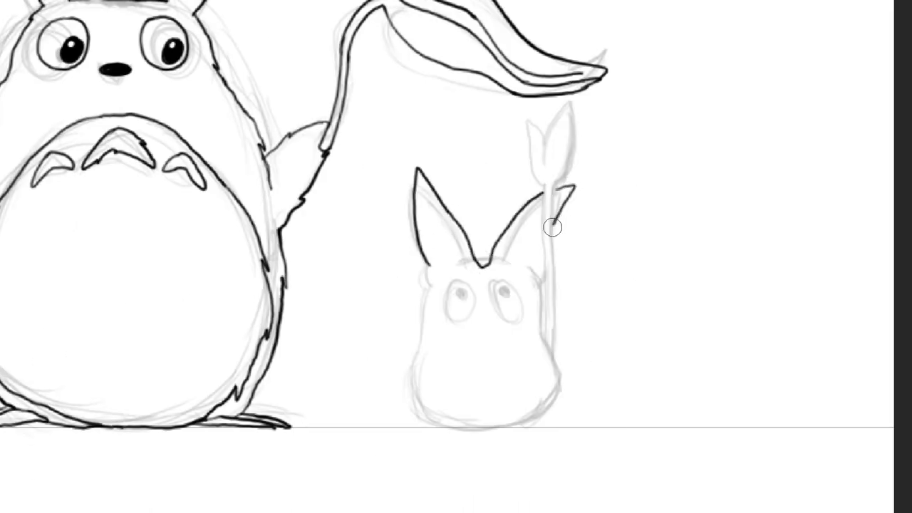
left_click_drag(535, 298, 499, 426)
mouse_move(428, 268)
left_mouse_down()
mouse_move(428, 285)
mouse_move(516, 424)
left_mouse_up()
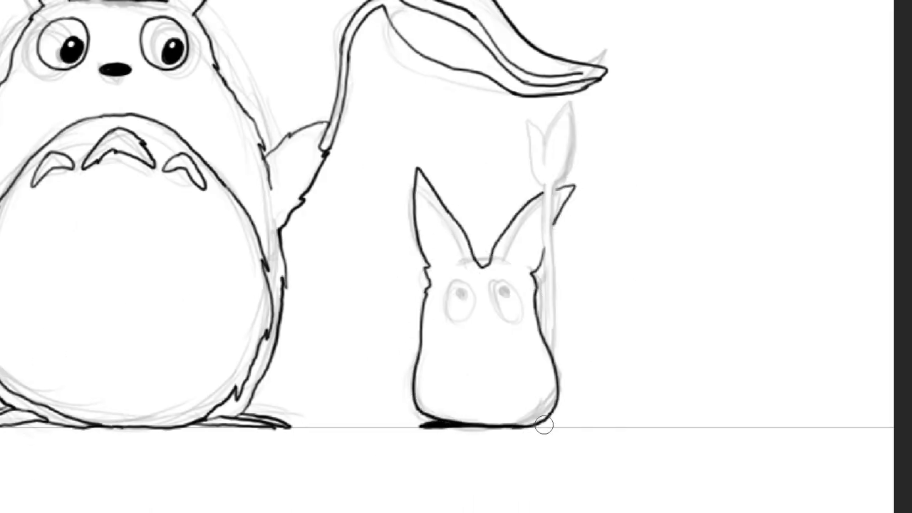
left_click_drag(460, 280, 460, 282)
left_click_drag(503, 281, 505, 283)
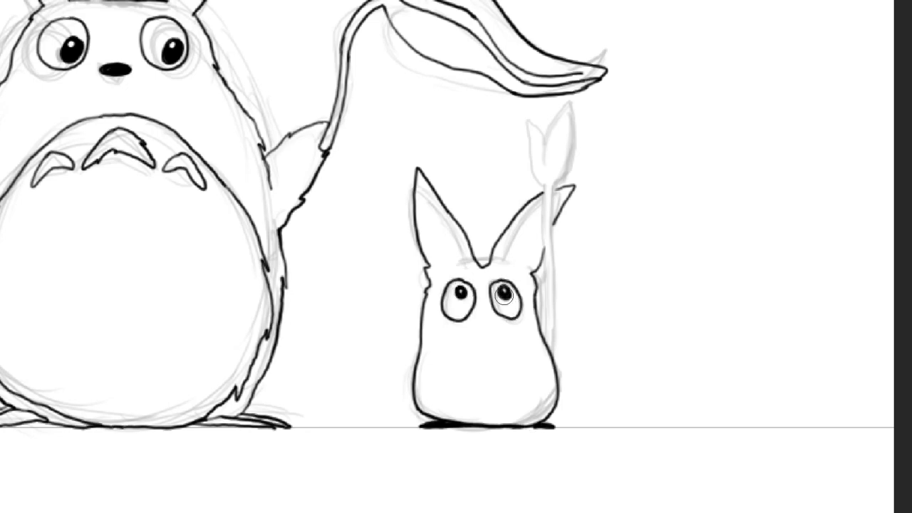
Ink Chibi's flower bud, double-line stem and small leaf, plus the soot sprite's spiky outline.
mouse_move(513, 116)
left_mouse_down()
mouse_move(570, 119)
mouse_move(577, 104)
mouse_move(563, 128)
mouse_move(540, 140)
left_mouse_up()
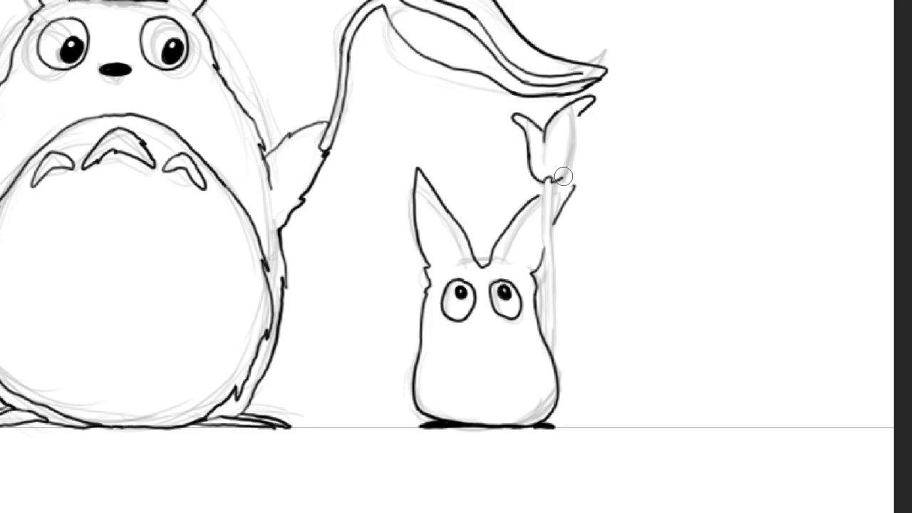
left_click_drag(563, 176, 589, 110)
left_click_drag(545, 182, 545, 328)
key("ctrl+z")
left_click_drag(546, 179, 550, 353)
left_click_drag(554, 196, 576, 184)
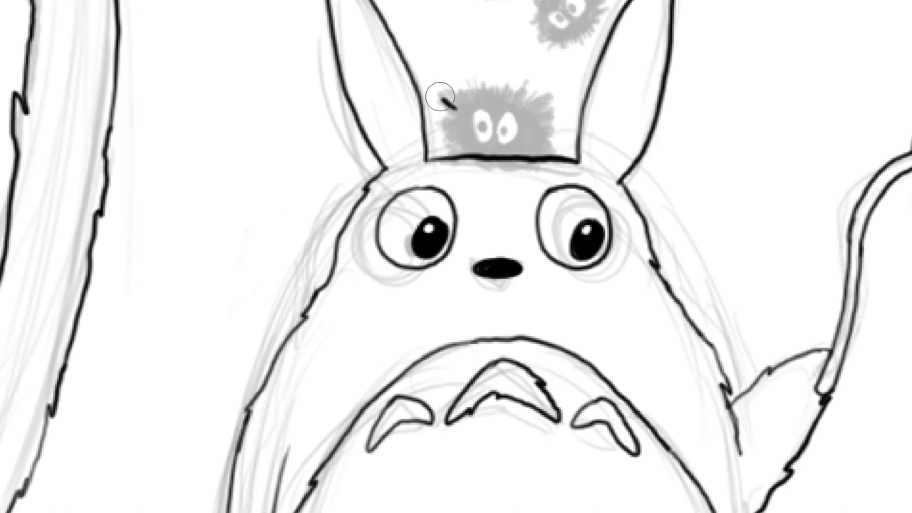
mouse_move(436, 92)
left_mouse_down()
mouse_move(539, 100)
mouse_move(524, 171)
mouse_move(456, 160)
mouse_move(449, 114)
mouse_move(485, 100)
mouse_move(494, 135)
mouse_move(528, 154)
mouse_move(456, 142)
left_mouse_up()
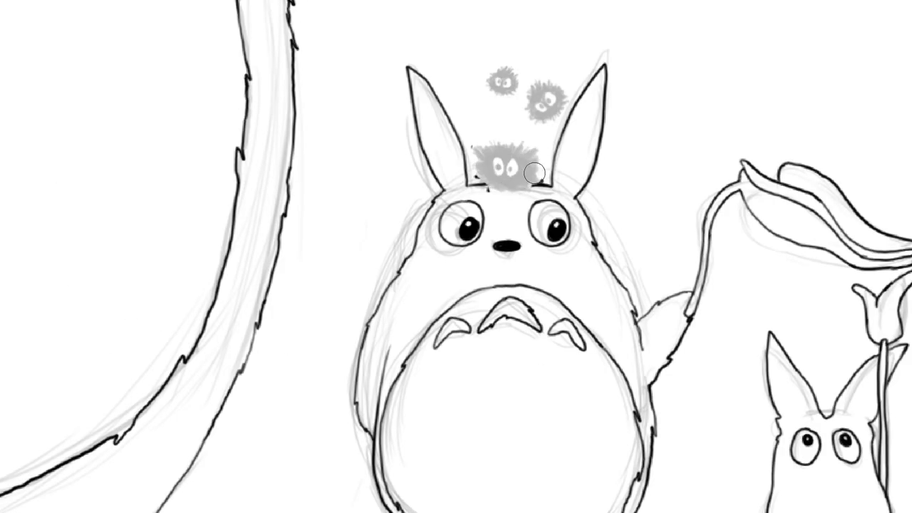
Ink big Totoro's whiskers on the left cheek over the sketch.
scroll(520, 189, "down", 5)
scroll(152, 252, "up", 2)
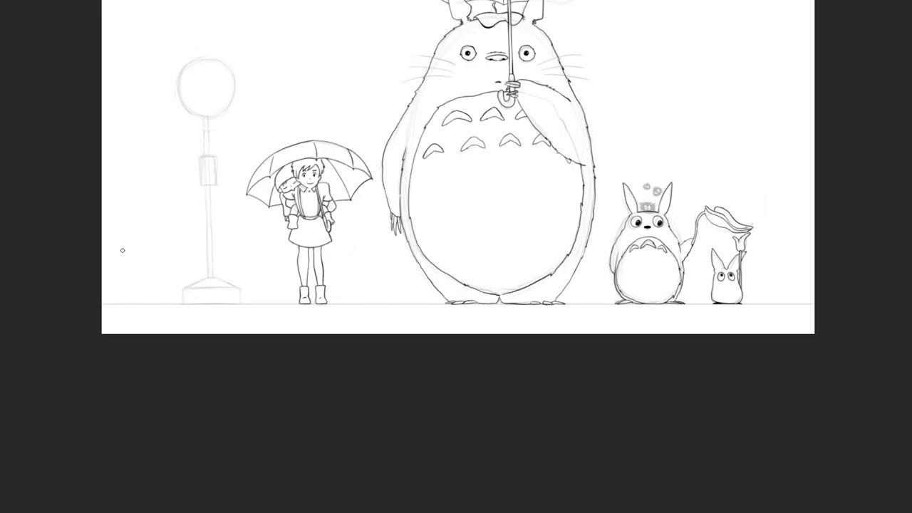
scroll(424, 49, "up", 5)
left_click_drag(340, 77, 499, 104)
left_click_drag(302, 107, 467, 116)
mouse_move(319, 161)
left_mouse_down()
mouse_move(363, 143)
mouse_move(489, 141)
mouse_move(512, 46)
left_mouse_up()
Ink three whiskers on big Totoro's right cheek.
scroll(488, 142, "up", 3)
scroll(512, 46, "down", 5)
scroll(563, 218, "up", 5)
mouse_move(444, 254)
left_mouse_down()
mouse_move(621, 194)
mouse_move(780, 204)
left_mouse_up()
left_click_drag(481, 277, 802, 265)
left_click_drag(489, 307, 804, 378)
Trace the bus-stop base's peaked roof and both sides in ink.
scroll(485, 292, "down", 5)
scroll(429, 249, "up", 5)
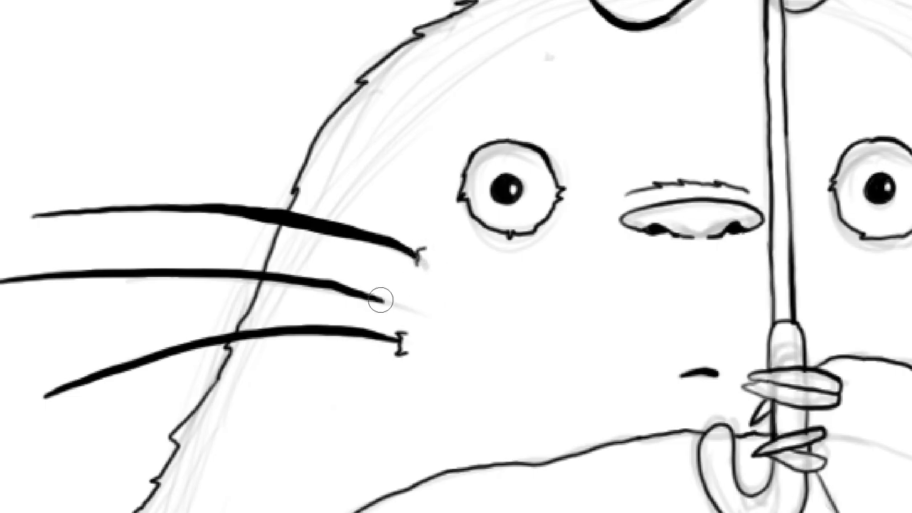
scroll(401, 344, "down", 5)
scroll(336, 414, "up", 5)
left_click_drag(303, 261, 303, 135)
mouse_move(259, 235)
left_mouse_down()
mouse_move(384, 188)
mouse_move(490, 239)
mouse_move(254, 296)
left_mouse_up()
left_click_drag(412, 245, 393, 136)
Ink the bus-stop pole's left edge and undo a stray stroke down the pole.
left_click_drag(266, 138, 244, 179)
left_click_drag(387, 198, 397, 499)
left_click_drag(325, 271, 329, 429)
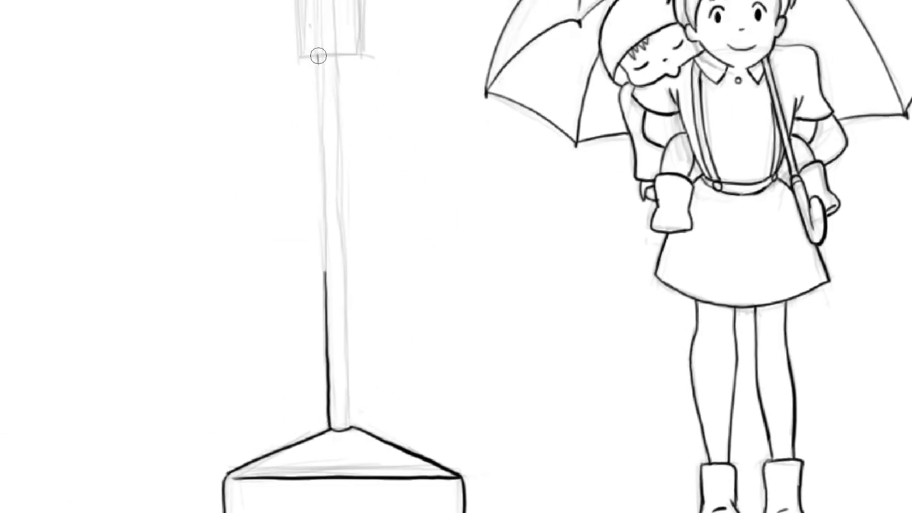
left_click_drag(319, 75, 327, 274)
key("ctrl+z")
scroll(329, 173, "down", 3)
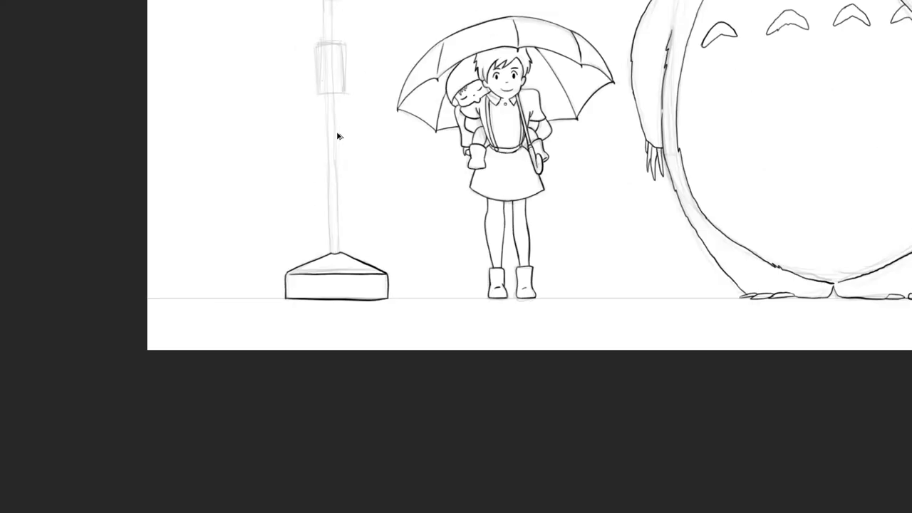
scroll(336, 137, "down", 2)
Leave full-screen mode and hide the grid from the View menu.
key("f")
left_click(78, 8)
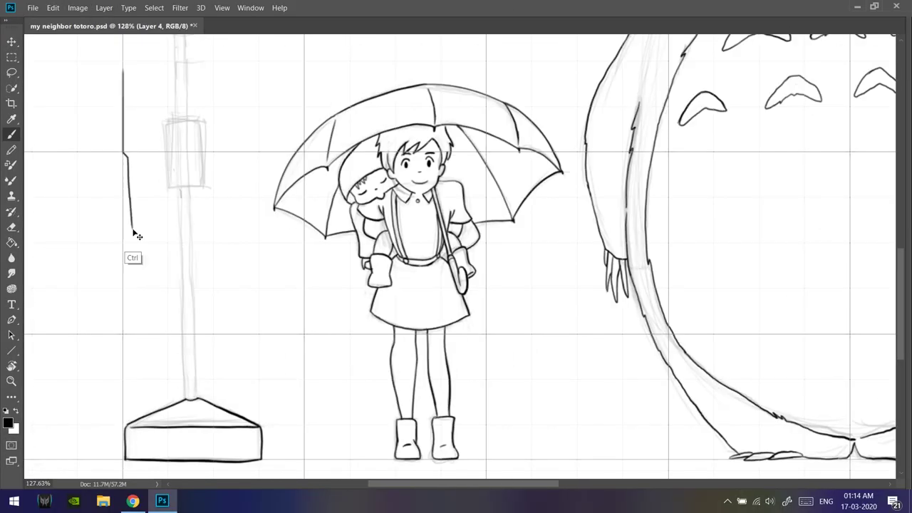
left_click(180, 7)
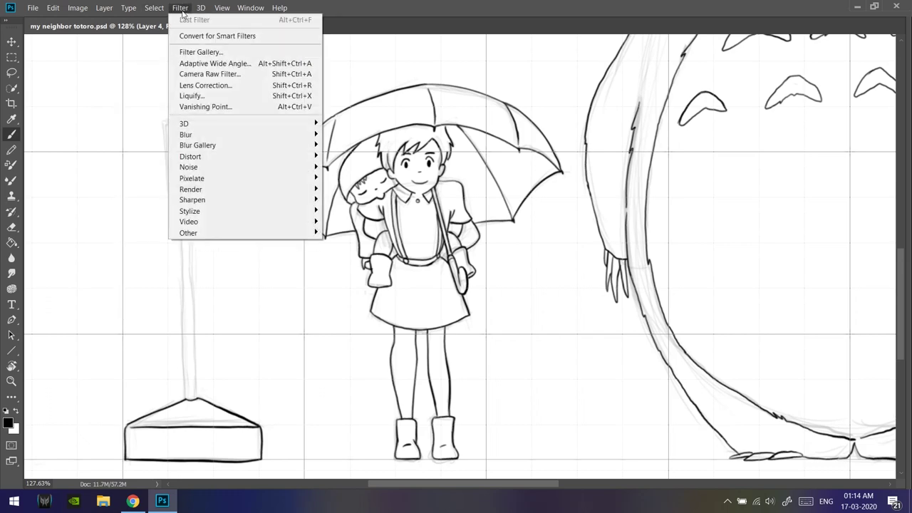
left_click(220, 199)
left_click(222, 7)
left_click(241, 313)
left_click(487, 148)
scroll(436, 171, "down", 3)
Turn on rulers and place vertical guides along the pole's left and right edges.
left_click_drag(367, 161, 391, 161)
left_click(221, 7)
left_click(243, 226)
left_click_drag(28, 199, 403, 206)
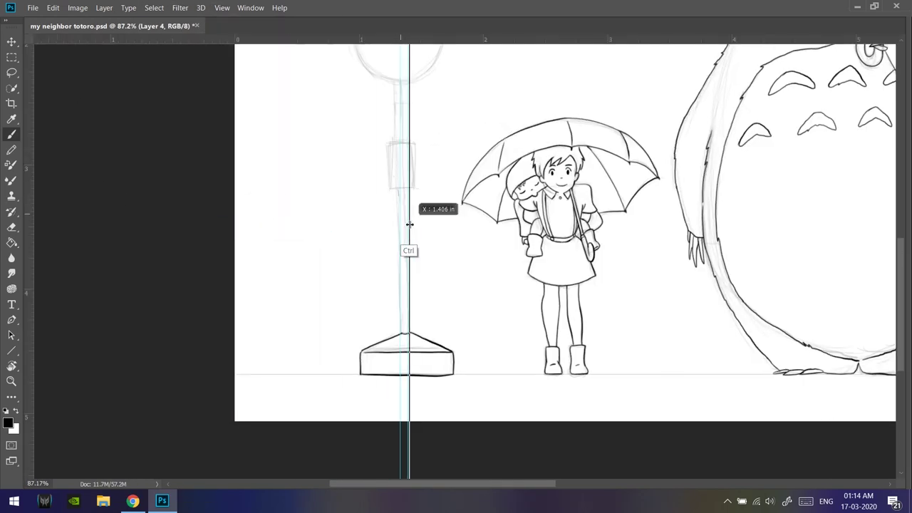
scroll(410, 253, "up", 3)
scroll(414, 214, "down", 3)
scroll(394, 187, "up", 2)
Ink the pole's two straight lines along the guides, then hide the guides.
left_click_drag(397, 427, 396, 150)
left_click_drag(405, 150, 405, 428)
left_click(222, 7)
left_click(242, 200)
Brush the small sign box's outline, rotating the view and undoing stray edges.
scroll(387, 233, "up", 3)
left_click_drag(377, 229, 425, 367)
left_click_drag(427, 224, 430, 363)
scroll(428, 321, "down", 3)
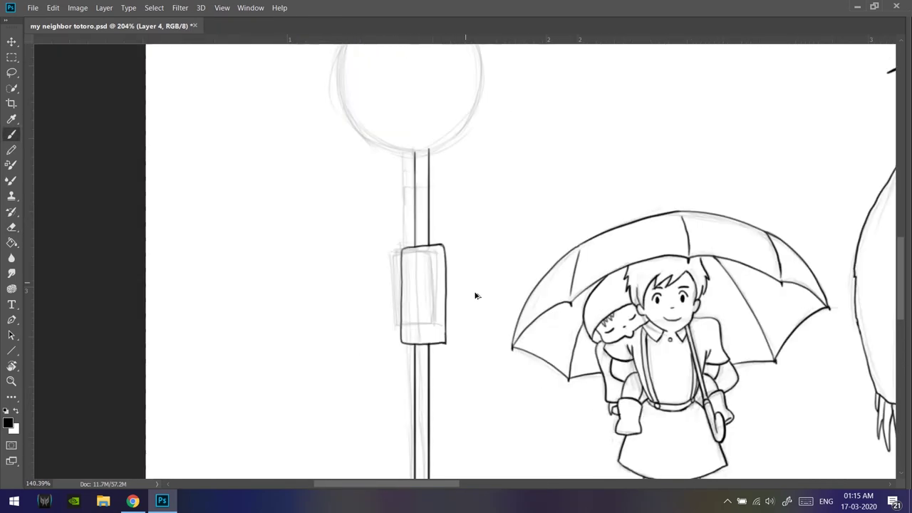
scroll(369, 244, "up", 5)
mouse_move(387, 445)
left_mouse_down()
mouse_move(372, 342)
mouse_move(313, 204)
mouse_move(317, 302)
left_mouse_up()
key("b")
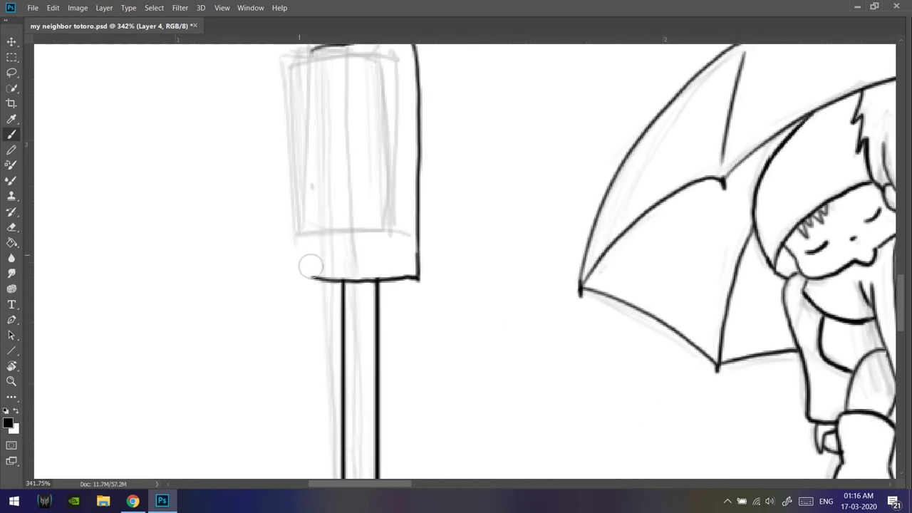
key("ctrl+z")
key("r")
left_click_drag(468, 214, 542, 258)
key("b")
left_click_drag(436, 109, 662, 77)
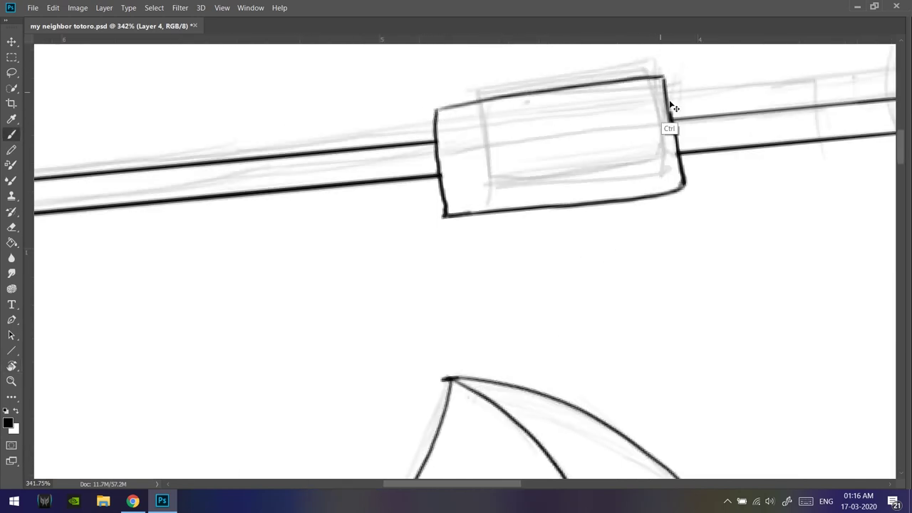
Bring the hidden panels back and reset the view rotation to upright.
left_click(221, 7)
left_click(250, 7)
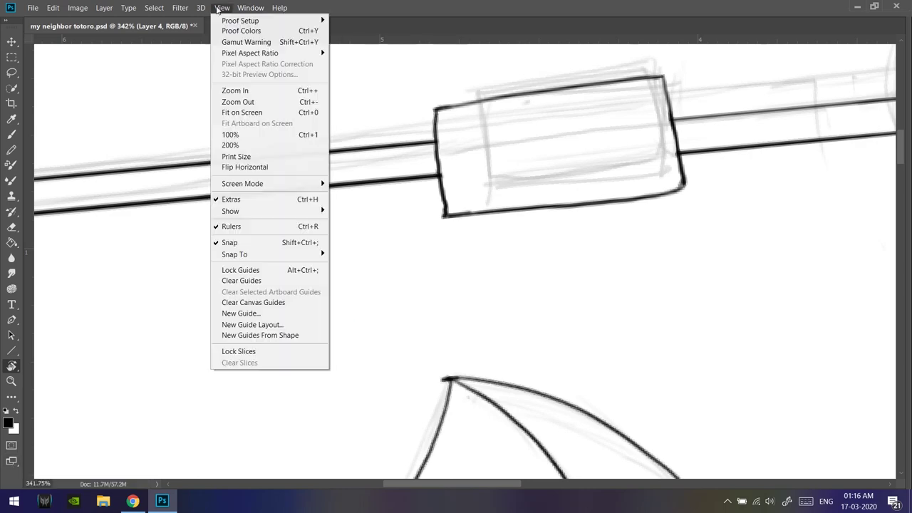
left_click(251, 7)
key("Tab")
key("z")
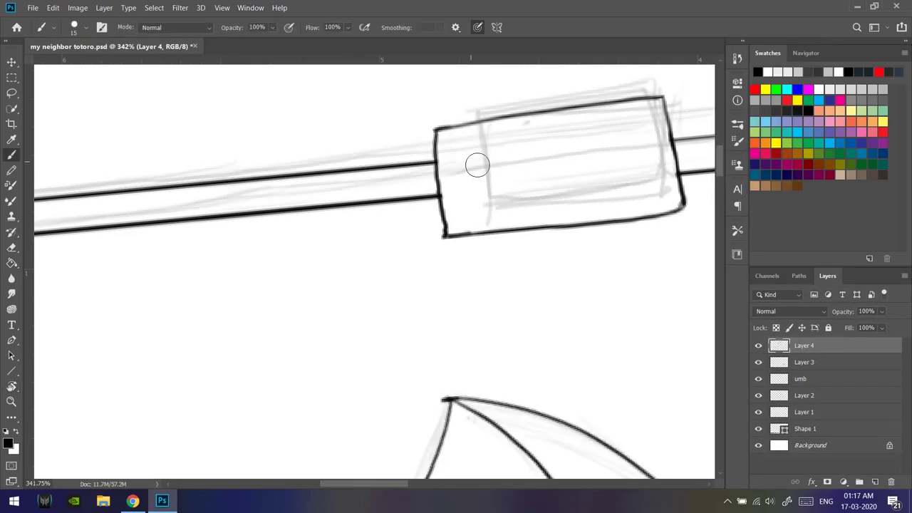
scroll(308, 216, "down", 3)
scroll(309, 216, "up", 3)
Erase the box's overshooting sides and brush its bottom-right corner and inner stroke.
key("e")
left_click_drag(359, 275, 359, 153)
key("b")
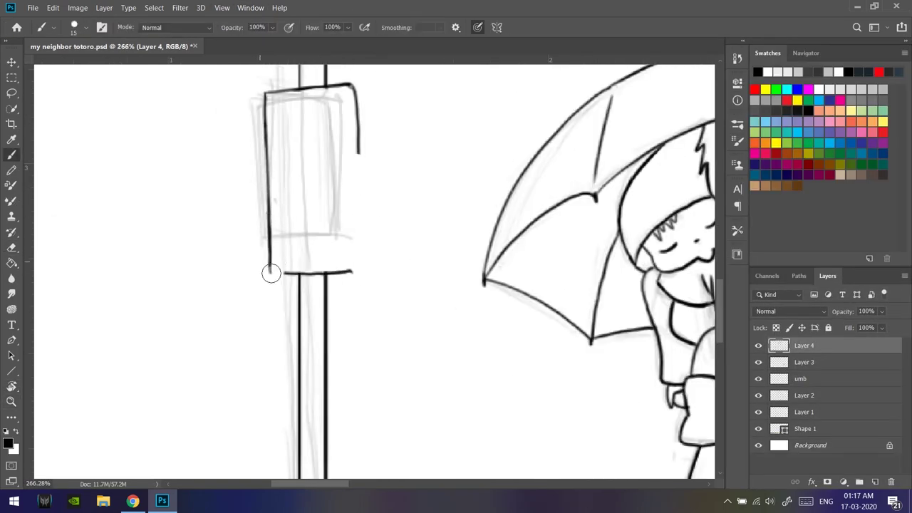
left_click_drag(352, 271, 365, 265)
scroll(362, 143, "down", 3)
scroll(362, 137, "up", 3)
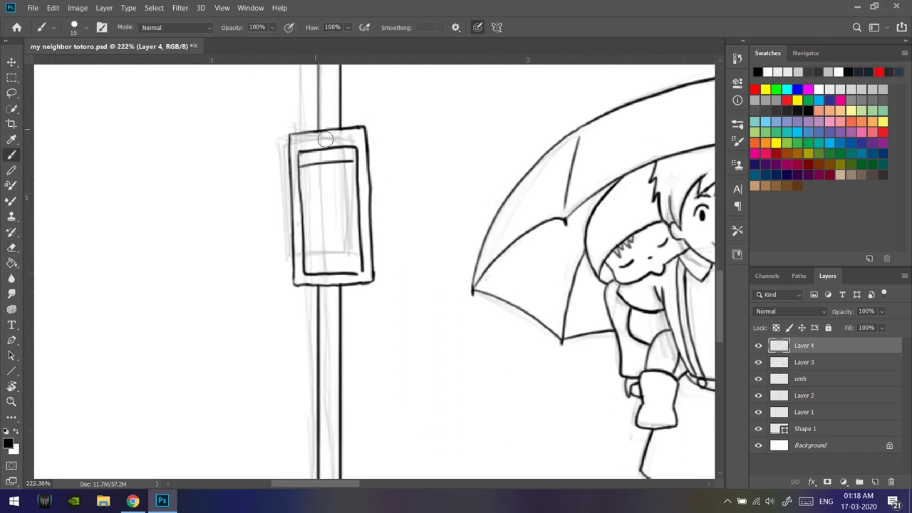
key("e")
mouse_move(313, 174)
left_mouse_down()
mouse_move(339, 174)
mouse_move(318, 194)
left_mouse_up()
key("b")
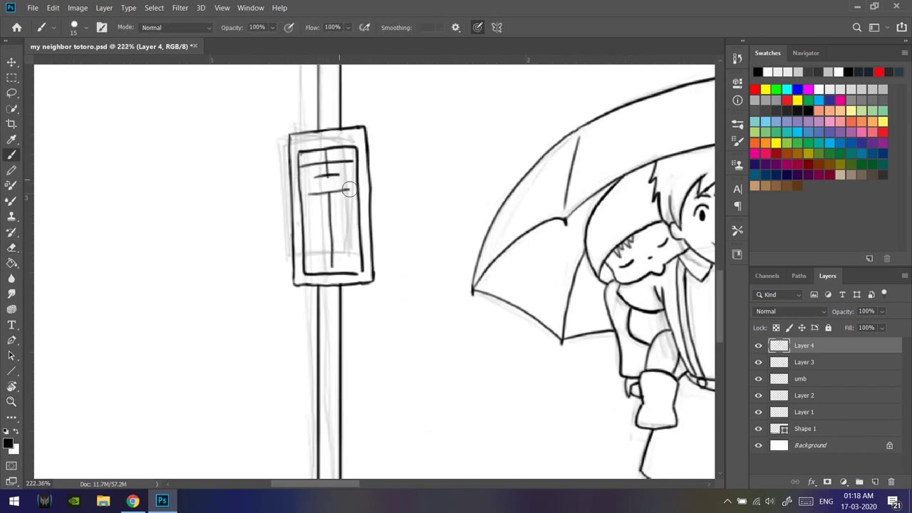
Zoom out to the whole bus stop and pick the Ellipse shape tool.
key("ctrl+0")
key("u")
right_click(12, 370)
left_click(57, 393)
Draw an ellipse circle with a thin black stroke and nudge it onto the sketched sign.
left_click_drag(361, 83, 440, 162)
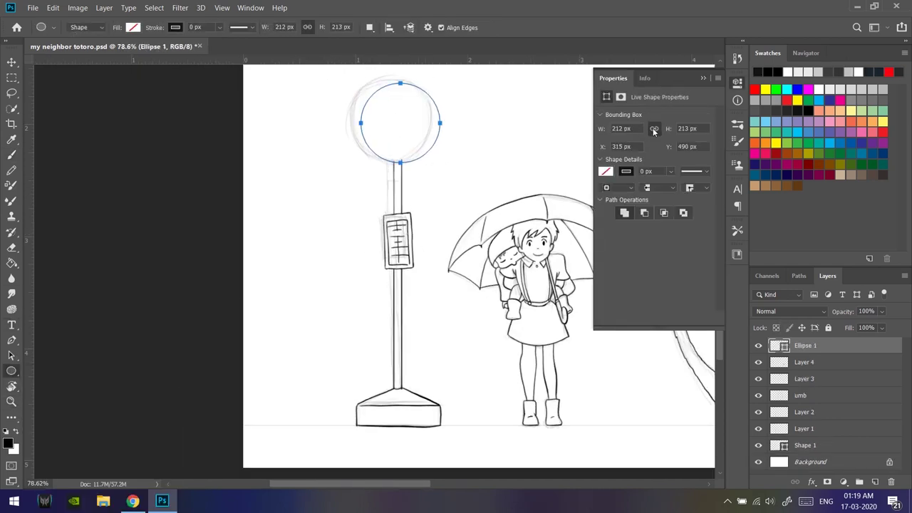
left_click(650, 171)
key("v")
left_click_drag(459, 163, 450, 163)
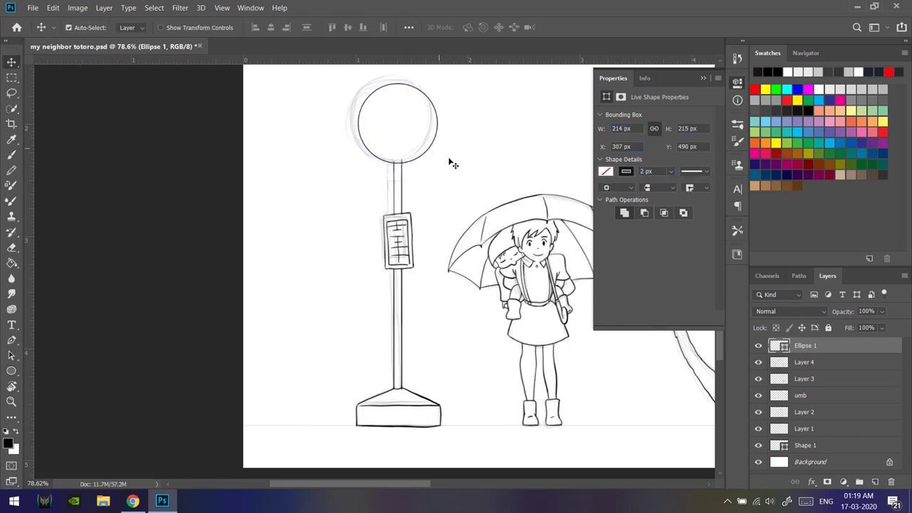
On the ink layer, brush two horizontal lines across the circle.
key("alt+bracketleft")
scroll(452, 171, "up", 5)
key("b")
left_click_drag(337, 106, 481, 107)
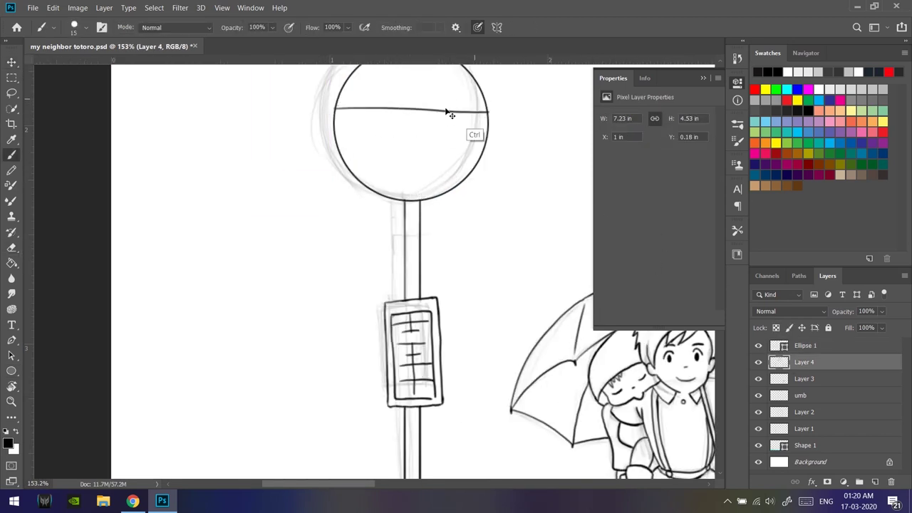
scroll(349, 138, "down", 5)
scroll(105, 239, "up", 5)
left_click_drag(118, 223, 277, 216)
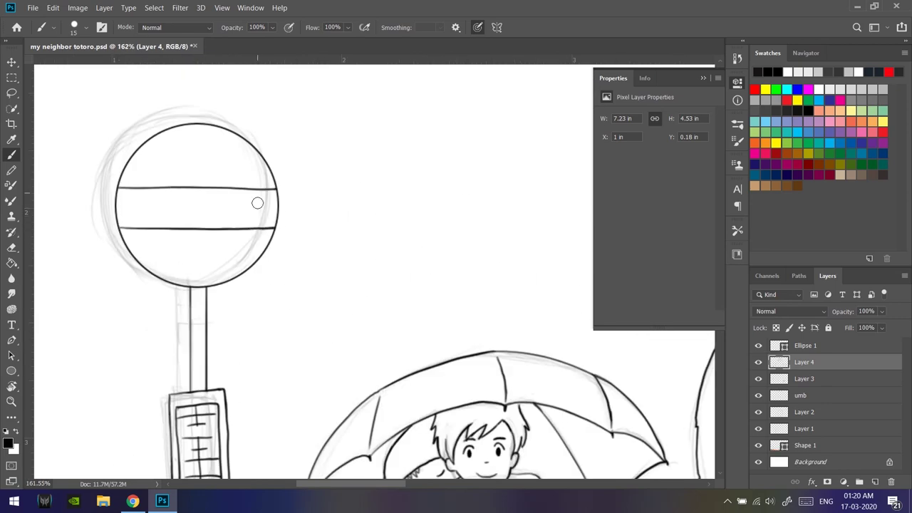
scroll(178, 399, "up", 3)
scroll(264, 356, "down", 3)
scroll(264, 372, "down", 2)
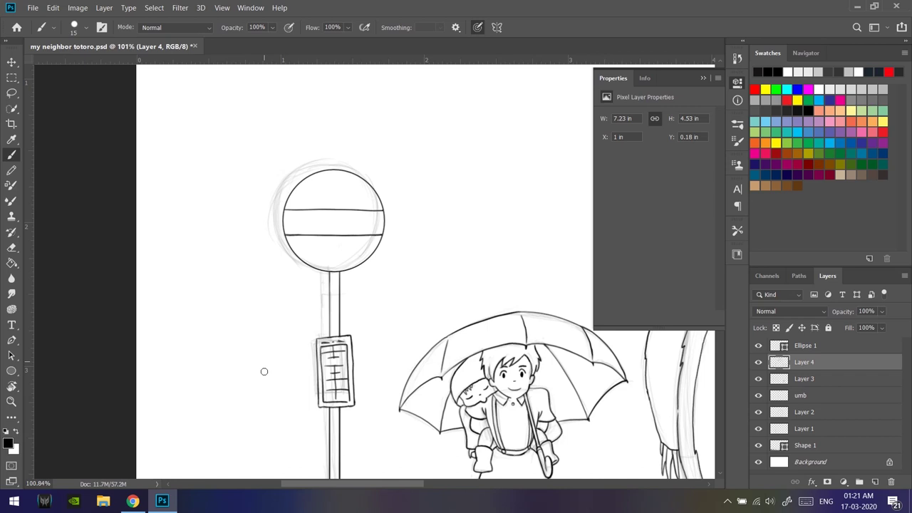
scroll(273, 193, "up", 5)
Brush 七国山行 in the sign's top band, undoing misdrawn strokes.
left_click_drag(253, 155, 280, 228)
left_click_drag(222, 191, 299, 170)
key("ctrl+z")
mouse_move(223, 191)
left_mouse_down()
mouse_move(299, 170)
mouse_move(312, 226)
mouse_move(313, 155)
mouse_move(367, 190)
mouse_move(321, 227)
left_mouse_up()
key("ctrl+z")
key("ctrl+z")
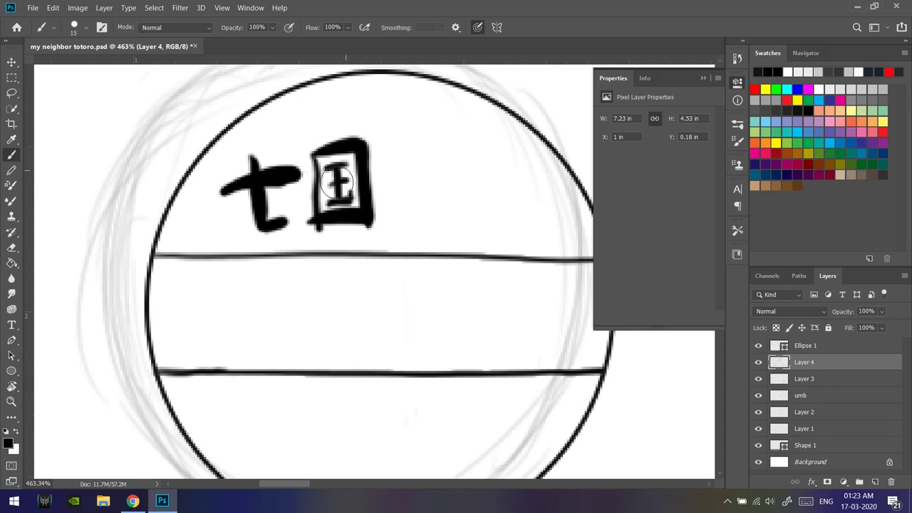
mouse_move(390, 213)
left_mouse_down()
mouse_move(449, 214)
mouse_move(472, 184)
left_mouse_up()
left_click_drag(420, 210, 419, 151)
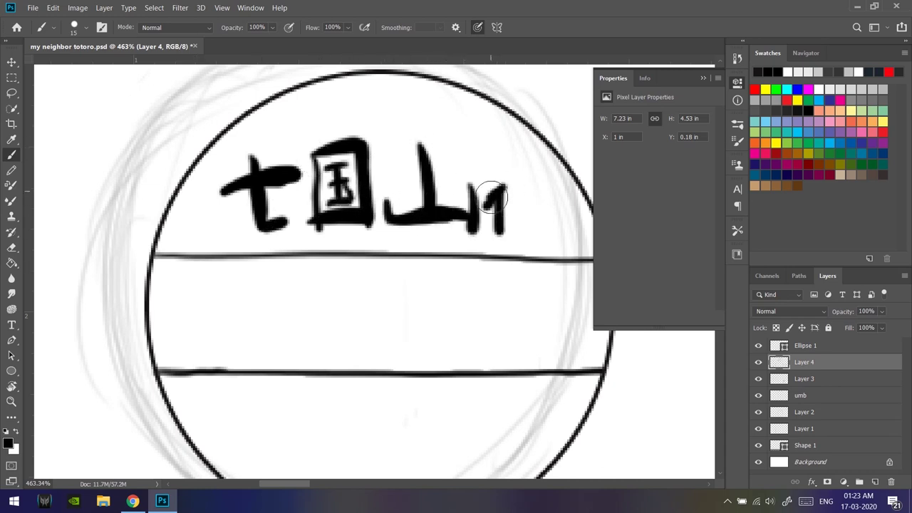
left_click_drag(517, 203, 570, 200)
left_click_drag(548, 203, 542, 235)
left_click_drag(521, 174, 552, 171)
Lasso the top lettering and shift it into place, then collapse the layer properties.
scroll(531, 214, "down", 5)
key("l")
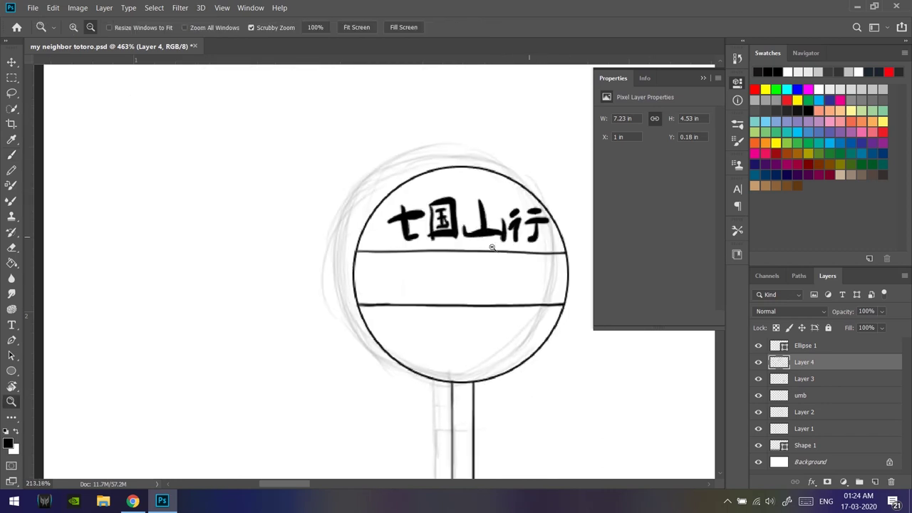
left_click_drag(461, 235, 468, 236)
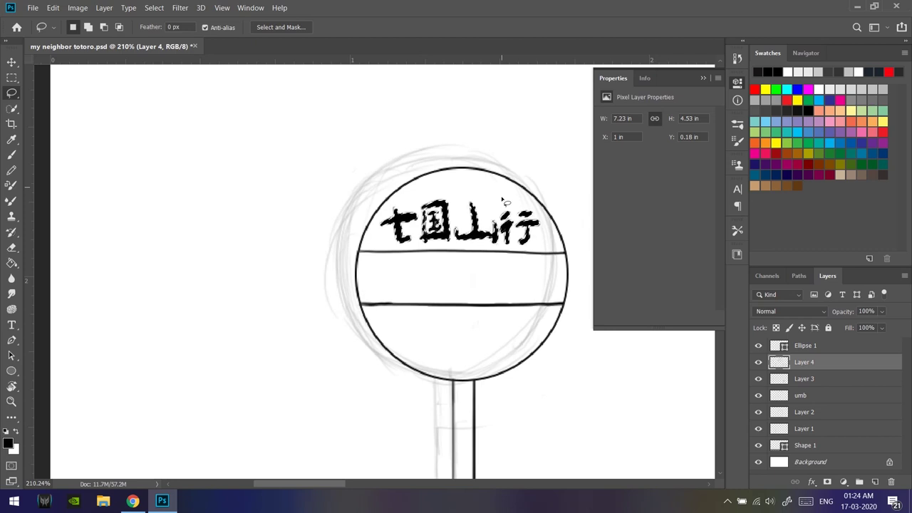
left_click(356, 332)
key("b")
scroll(356, 332, "up", 5)
Ink 稲荷前 in the sign's middle band.
mouse_move(303, 261)
left_mouse_down()
mouse_move(347, 240)
mouse_move(334, 322)
left_mouse_up()
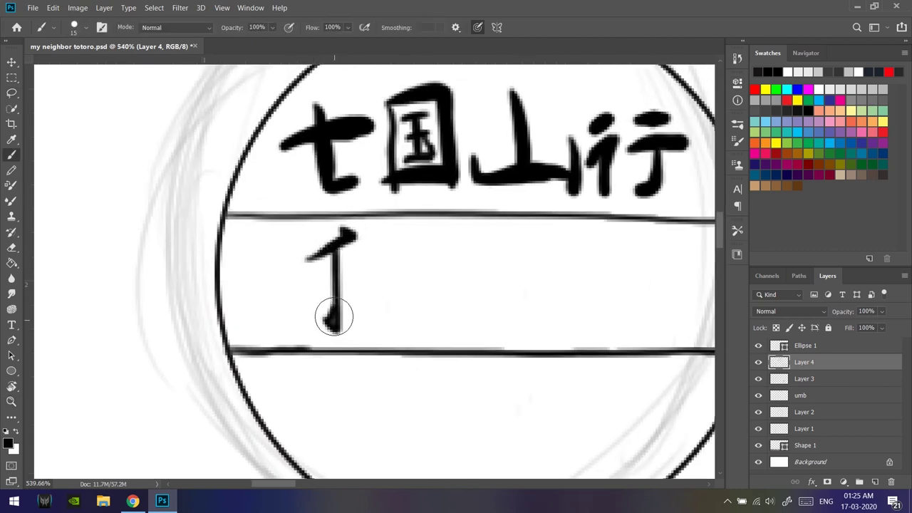
left_click_drag(295, 279, 365, 255)
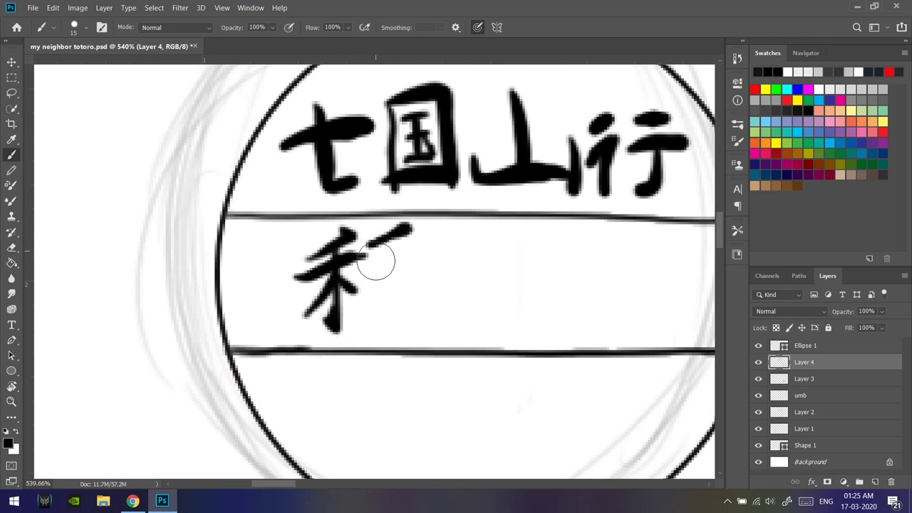
mouse_move(432, 242)
left_mouse_down()
mouse_move(389, 274)
mouse_move(420, 329)
left_mouse_up()
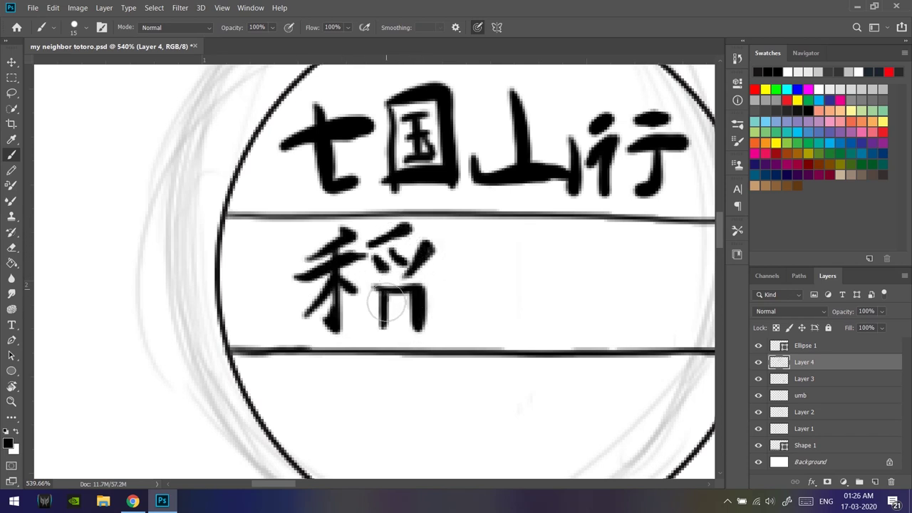
mouse_move(476, 258)
left_mouse_down()
mouse_move(456, 294)
mouse_move(546, 277)
left_mouse_up()
left_click_drag(470, 285, 471, 333)
left_click_drag(526, 276, 534, 339)
left_click_drag(494, 278, 510, 284)
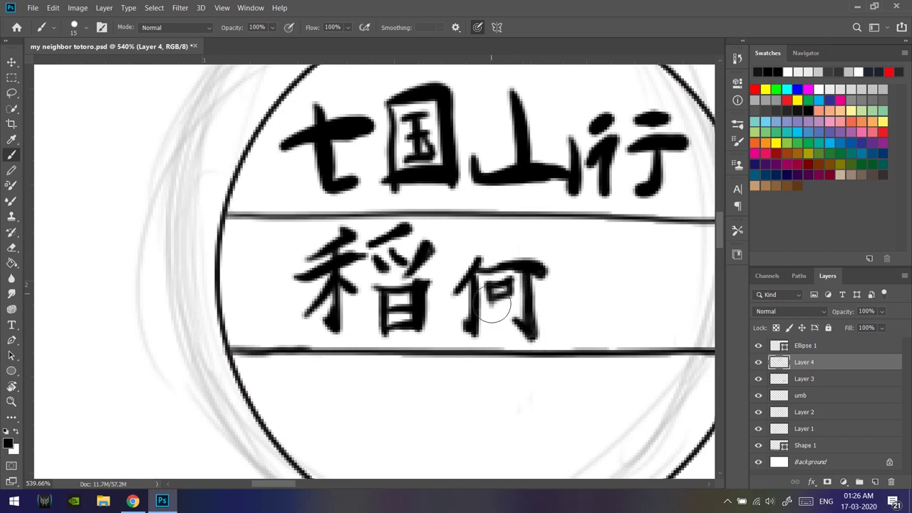
mouse_move(460, 248)
left_mouse_down()
mouse_move(546, 245)
mouse_move(450, 279)
mouse_move(525, 261)
left_mouse_up()
mouse_move(433, 283)
left_mouse_down()
mouse_move(436, 337)
mouse_move(455, 325)
left_mouse_up()
left_click_drag(484, 278, 486, 320)
left_click_drag(511, 274, 511, 348)
Zoom out and start the bottom band, inking 東 and 電.
left_click_drag(485, 243, 358, 373)
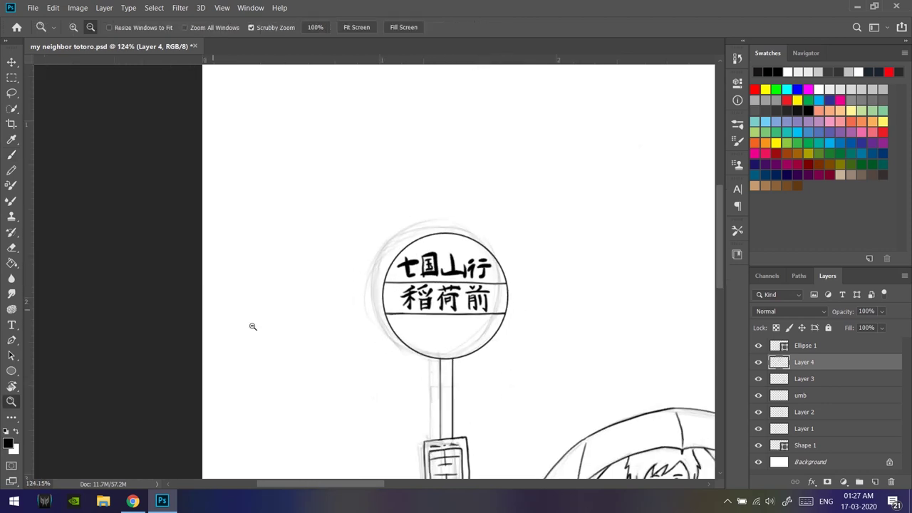
left_click_drag(442, 339, 484, 349)
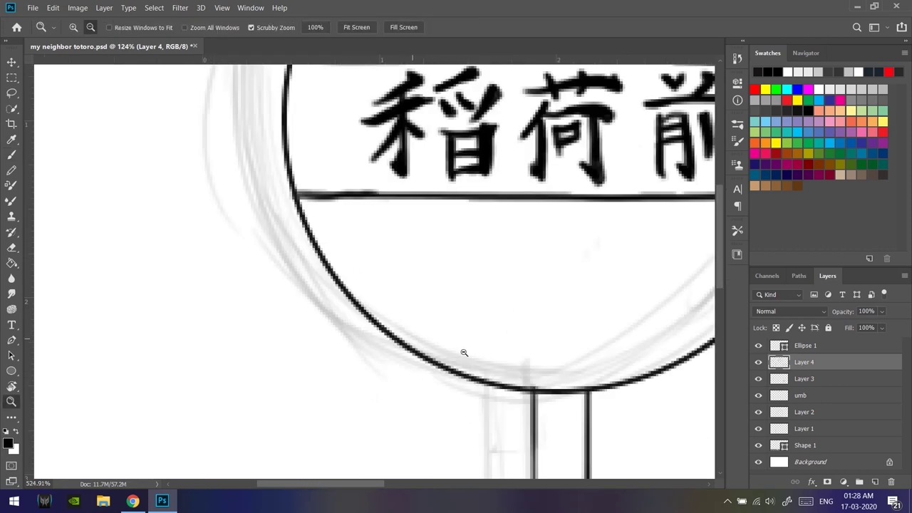
left_click_drag(377, 208, 371, 289)
mouse_move(340, 219)
left_mouse_down()
mouse_move(345, 246)
mouse_move(410, 246)
left_mouse_up()
left_click_drag(378, 181, 381, 296)
left_click_drag(519, 190, 442, 246)
left_click_drag(404, 212, 463, 298)
left_click_drag(378, 239, 452, 275)
mouse_move(385, 258)
left_mouse_down()
mouse_move(388, 282)
mouse_move(449, 296)
left_mouse_up()
left_click_drag(463, 228, 529, 264)
scroll(431, 249, "up", 2)
Finish the bottom band's 東電鉄バス by inking 鉄, バ and ス.
left_click_drag(445, 203, 438, 328)
left_click_drag(457, 289, 535, 327)
left_click_drag(421, 228, 488, 224)
mouse_move(410, 199)
left_mouse_down()
mouse_move(364, 260)
mouse_move(400, 327)
mouse_move(438, 320)
left_mouse_up()
left_click_drag(442, 212, 317, 277)
left_click_drag(471, 246, 563, 308)
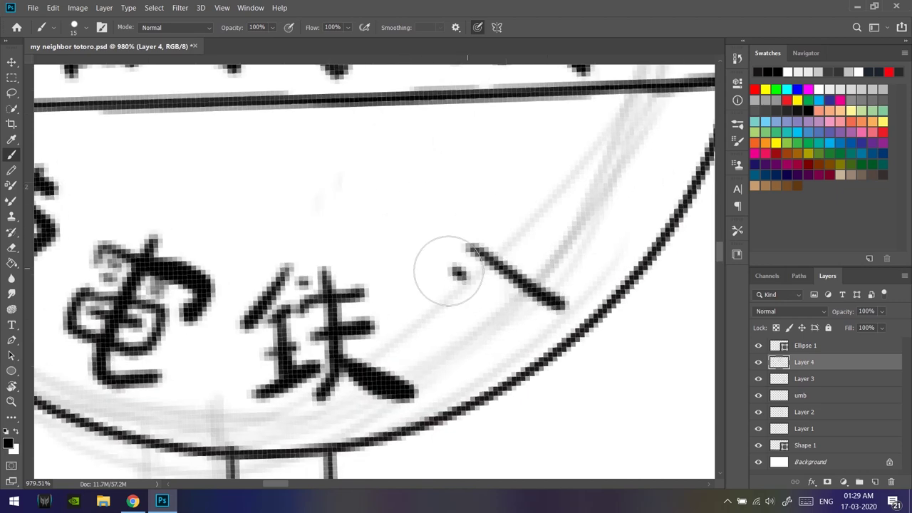
left_click_drag(450, 266, 474, 345)
left_click_drag(492, 213, 507, 232)
left_click_drag(611, 122, 605, 253)
left_click_drag(621, 175, 681, 170)
scroll(591, 207, "down", 5)
scroll(625, 204, "down", 3)
scroll(387, 212, "up", 3)
scroll(307, 278, "up", 1)
Lasso-select the 稲荷前 and 七国山行 rows and resize them with Free Transform.
key("l")
left_click_drag(230, 272, 406, 257)
scroll(314, 292, "up", 2)
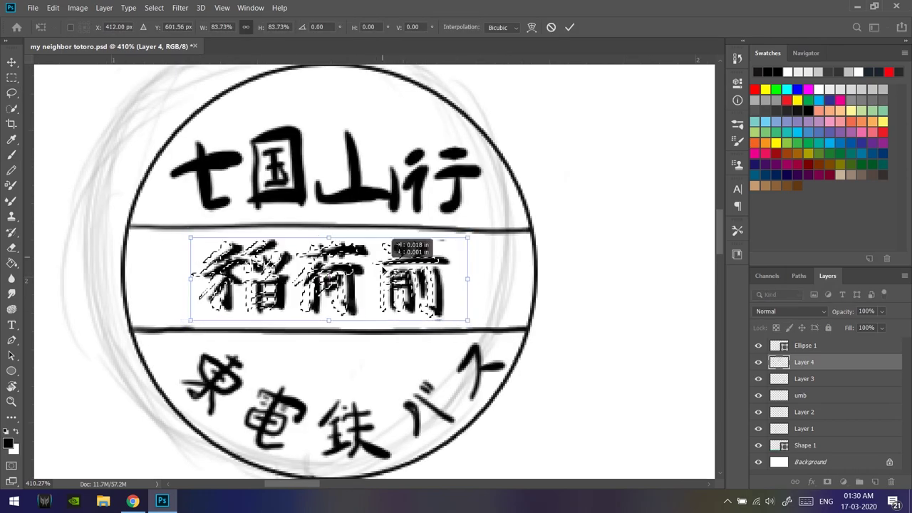
left_click(133, 501)
left_click_drag(485, 238, 503, 100)
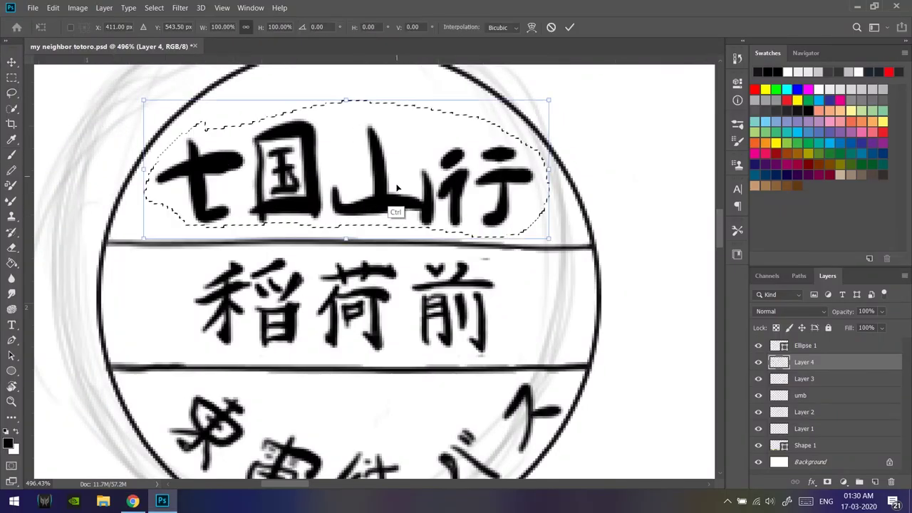
key("ctrl+t")
key("Return")
key("b")
scroll(387, 261, "down", 3)
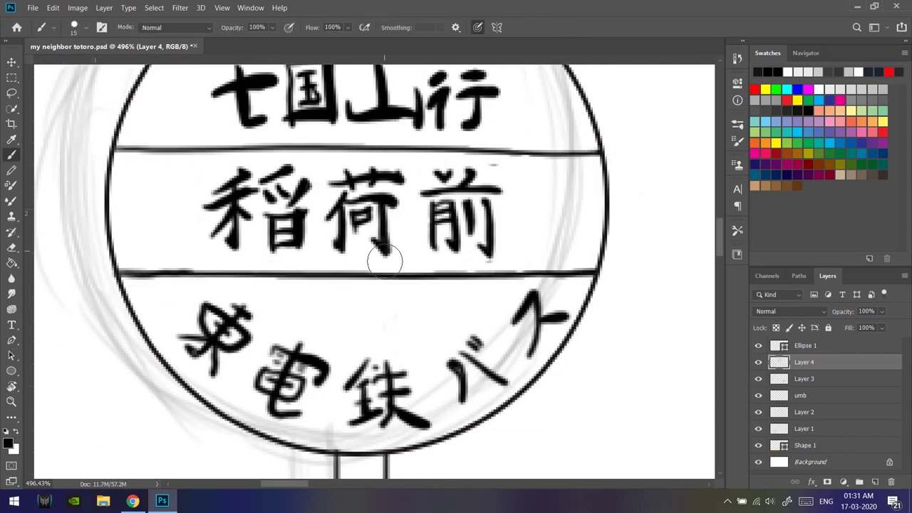
scroll(449, 191, "down", 5)
Paint thick black ground shadows under the bus-stop base and the girl's boots.
scroll(210, 407, "up", 6)
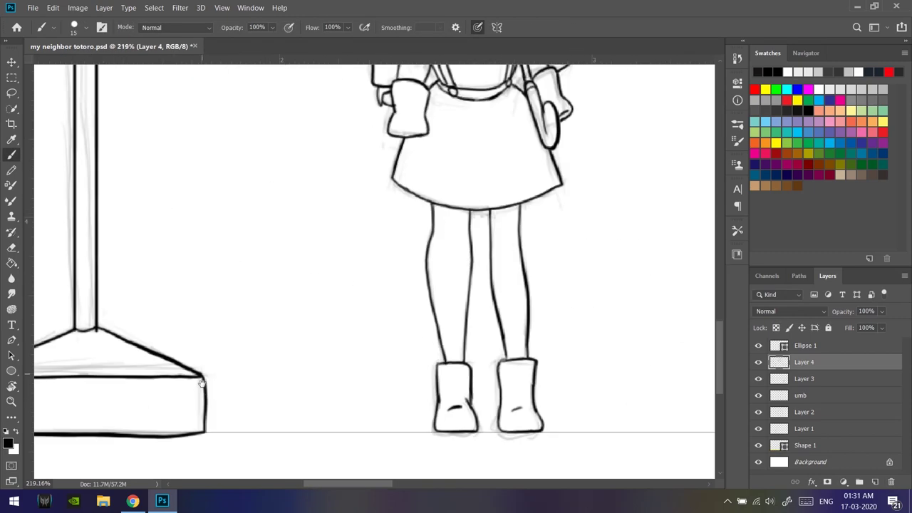
scroll(290, 256, "down", 2)
left_click_drag(427, 263, 278, 260)
left_click_drag(393, 261, 206, 244)
left_click_drag(342, 243, 649, 246)
Paint a thick, long black shadow beneath big Totoro's feet.
scroll(589, 246, "down", 5)
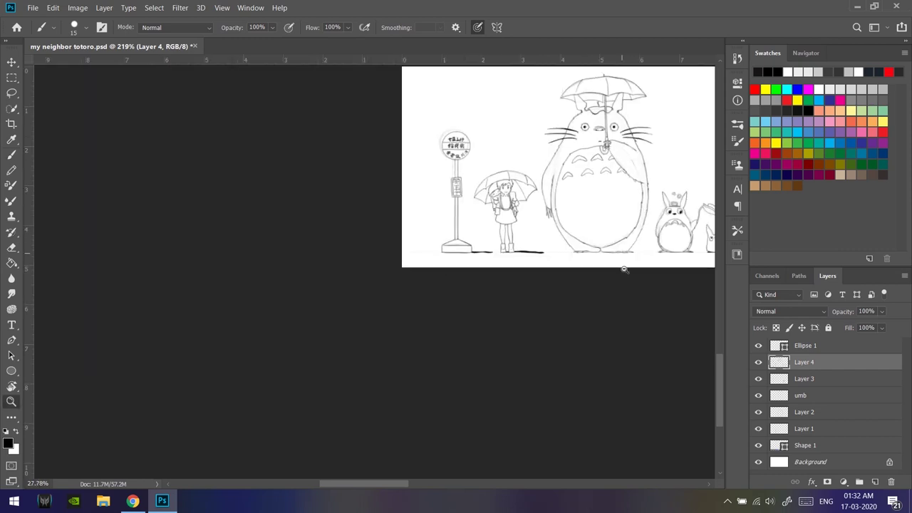
scroll(621, 267, "up", 6)
scroll(489, 281, "down", 1)
scroll(329, 188, "right", 3)
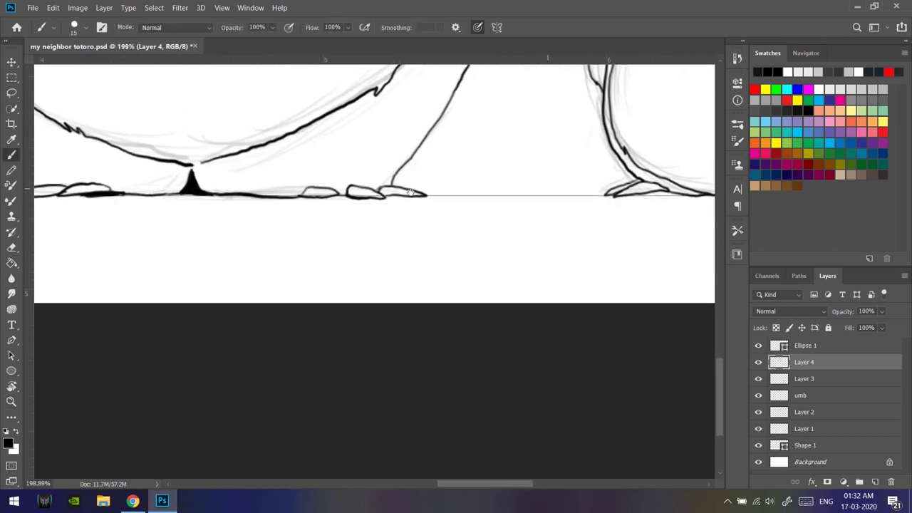
left_click_drag(481, 190, 421, 190)
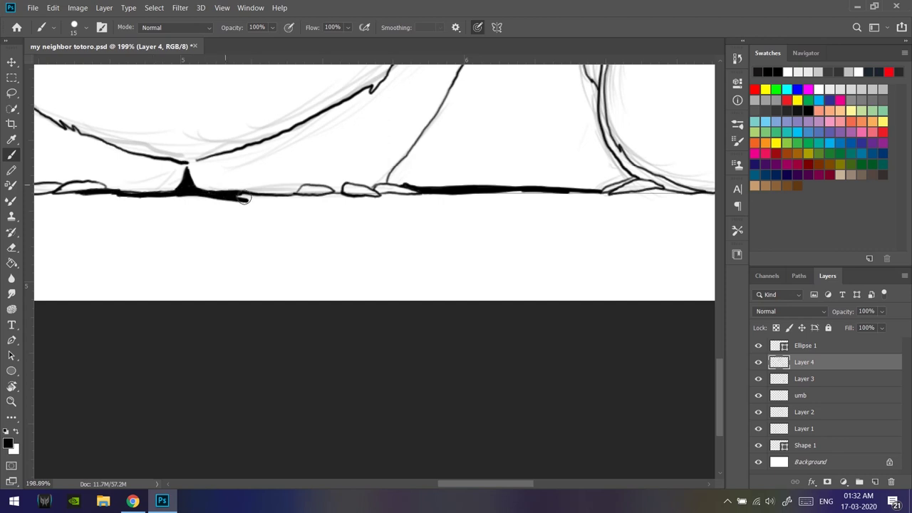
left_click_drag(383, 205, 535, 209)
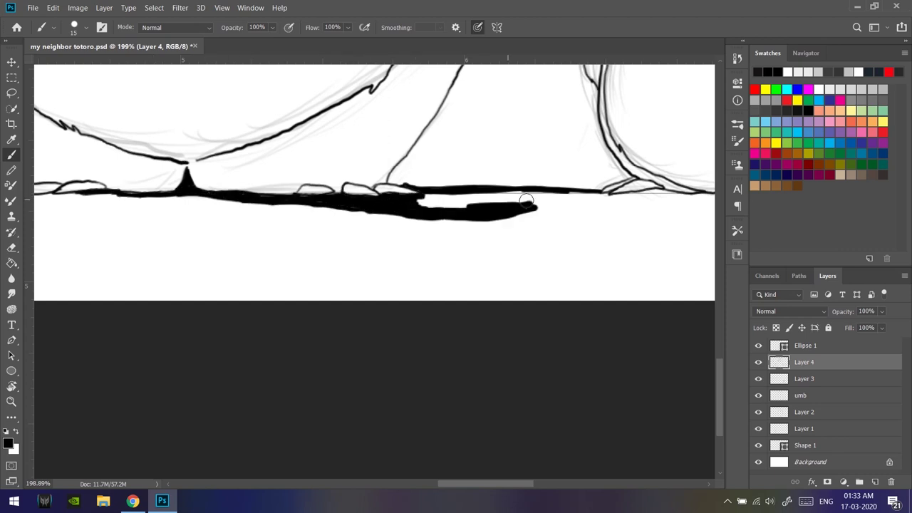
scroll(499, 207, "right", 3)
left_click_drag(392, 209, 585, 208)
Undo the last stroke and save the drawing with File > Save As.
scroll(472, 233, "right", 3)
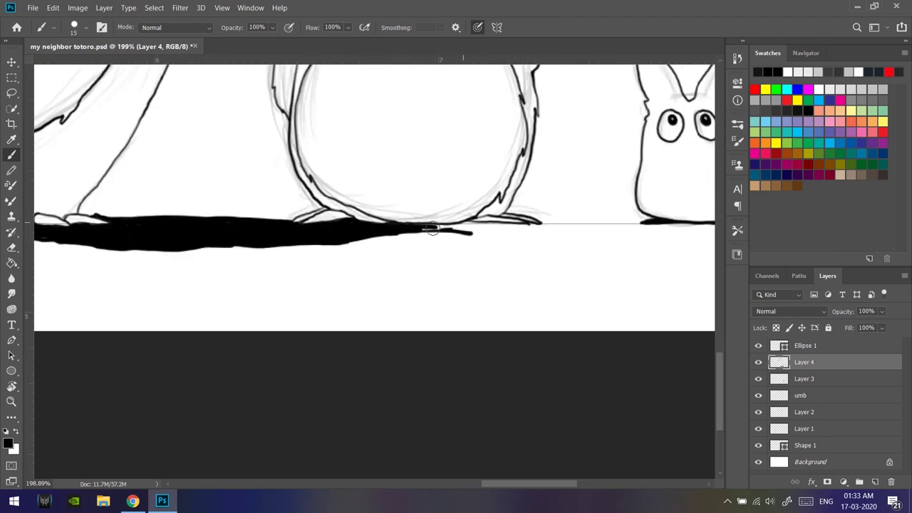
scroll(486, 225, "down", 3)
scroll(406, 343, "up", 5)
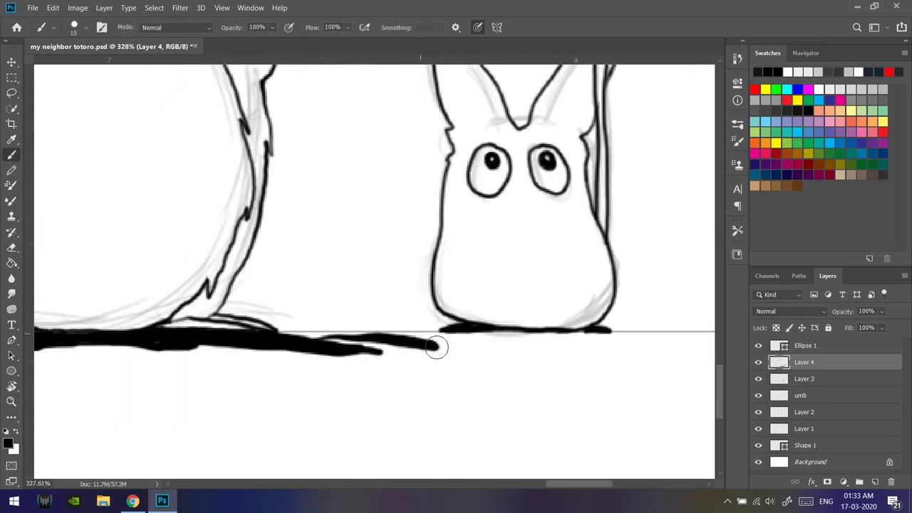
key("ctrl+z")
left_click(32, 8)
left_click(71, 135)
left_click(356, 347)
Extend the ground shadow and paint a shadow beneath the small Totoro.
left_click_drag(388, 345, 410, 347)
scroll(410, 347, "down", 3)
scroll(428, 314, "up", 5)
mouse_move(321, 327)
left_mouse_down()
mouse_move(468, 331)
mouse_move(448, 330)
left_mouse_up()
left_click(53, 8)
scroll(389, 249, "down", 5)
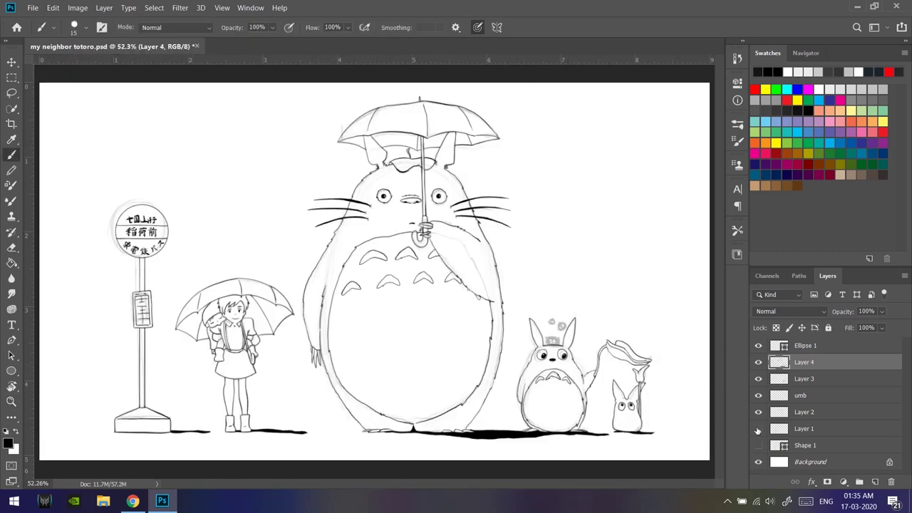
Hide the sketch layers and group them with Shape 1 into a Rough group.
left_click_drag(758, 430, 755, 384)
left_click(805, 346, "shift")
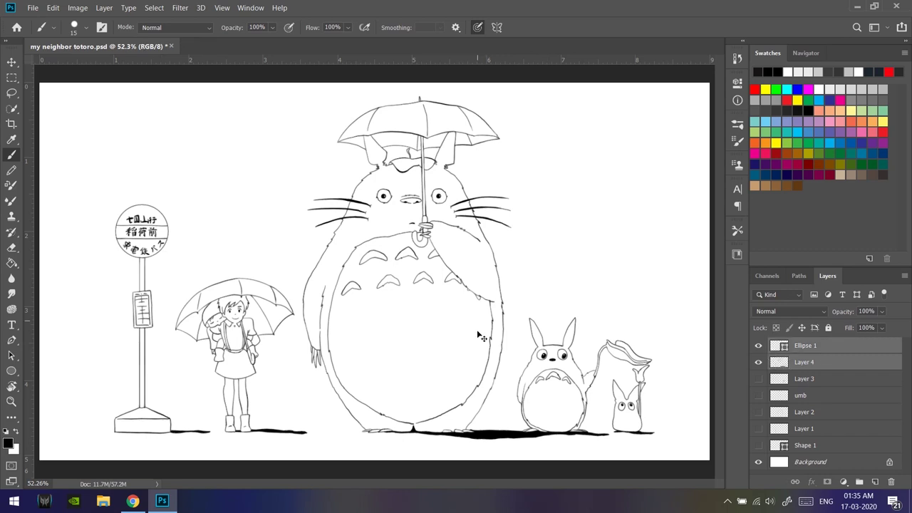
left_click_drag(506, 332, 496, 331)
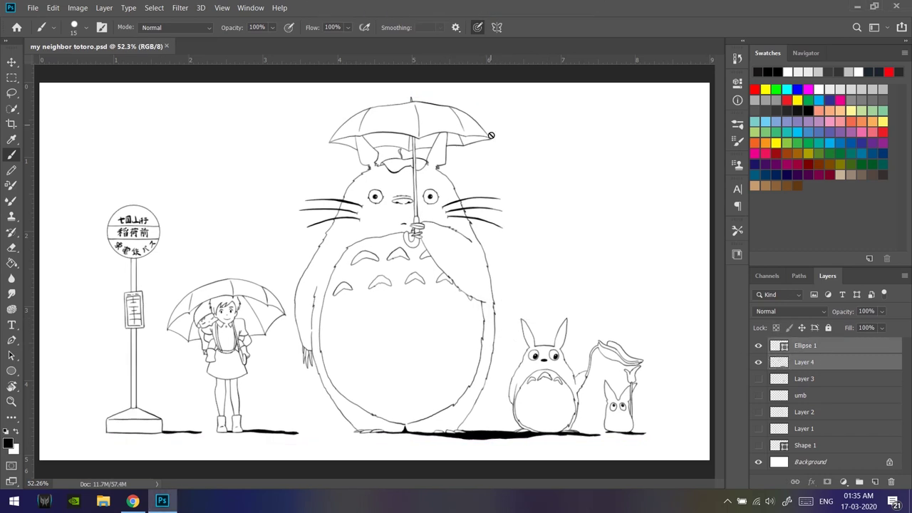
left_click(804, 379)
left_click(806, 445, "shift")
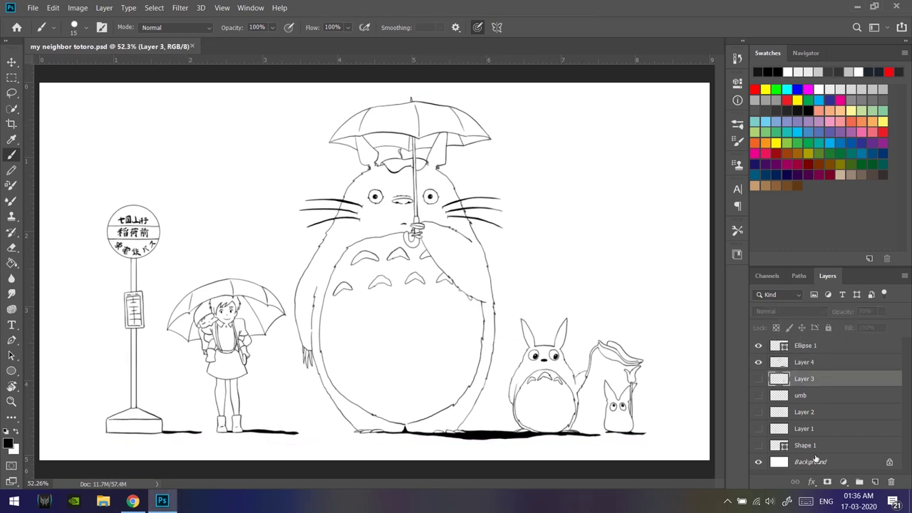
key("ctrl+g")
Add a new empty layer and group Ellipse 1 and Layer 4 as Line art.
key("ctrl+shift+alt+n")
scroll(163, 378, "up", 3)
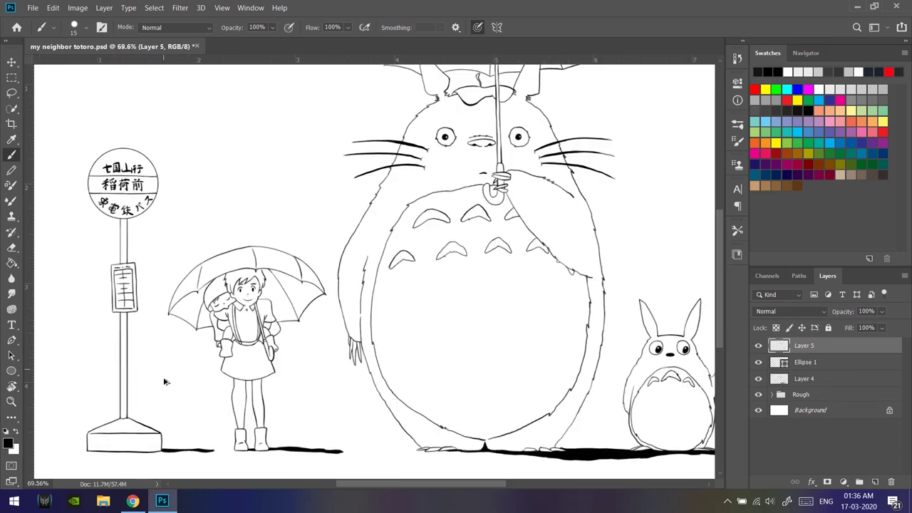
scroll(259, 329, "up", 3)
right_click(311, 333)
key("Escape")
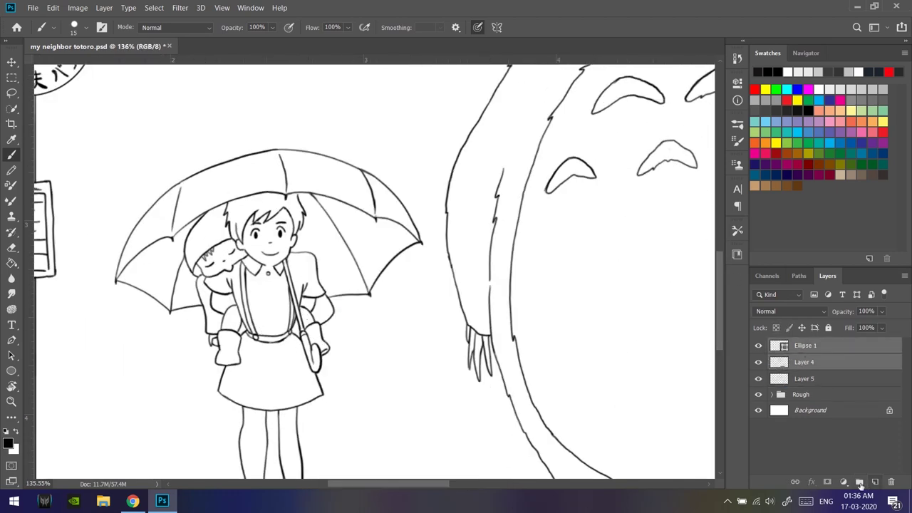
scroll(239, 239, "up", 2)
left_click(8, 443)
key("Escape")
Check the brush presets and settings, and fit the whole drawing in view.
right_click(492, 171)
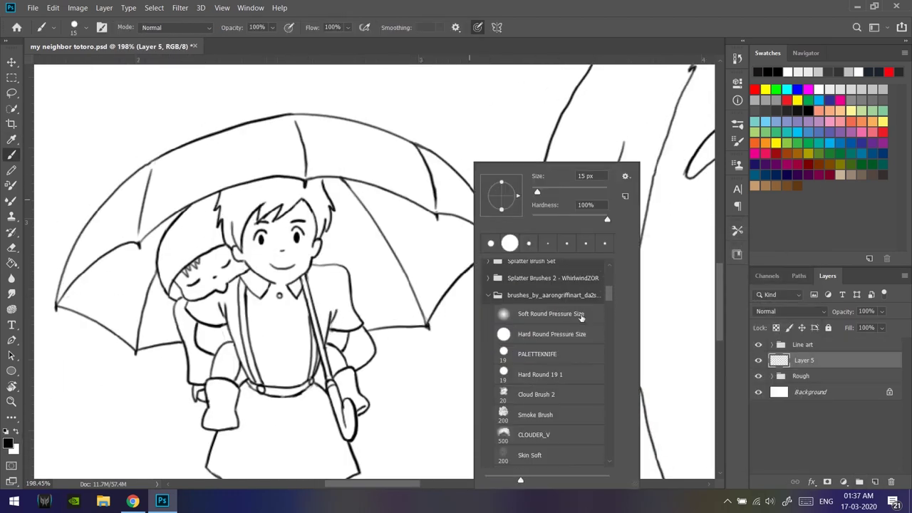
key("Escape")
left_click(738, 140)
key("F5")
key("ctrl+0")
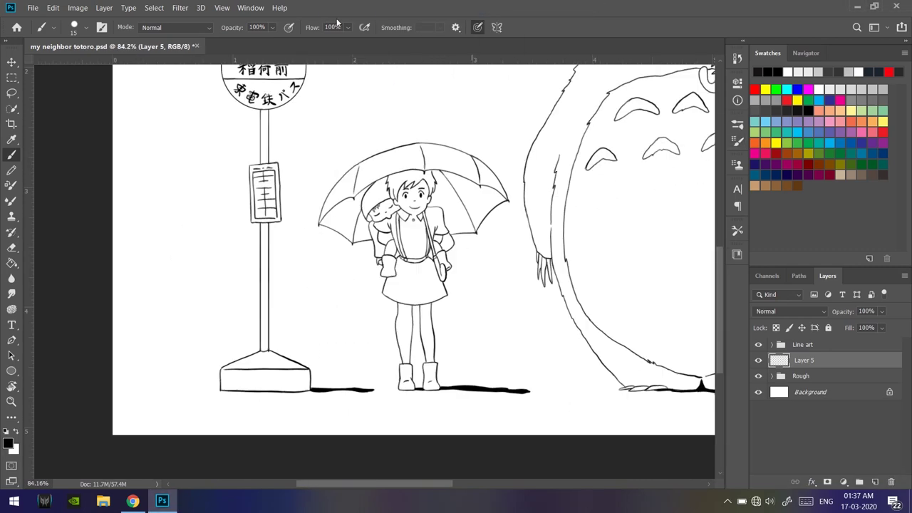
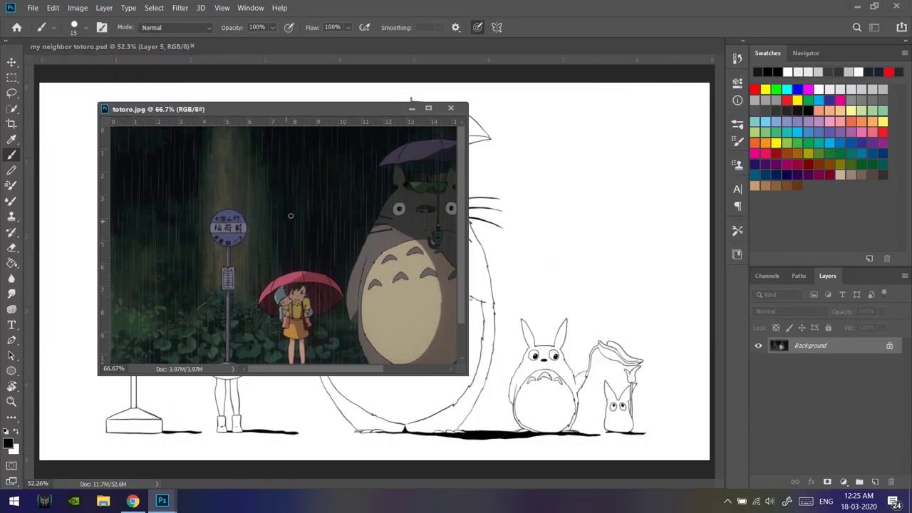
Dock the totoro.jpg reference as a tab and return to the my neighbor totoro.psd drawing.
mouse_move(303, 102)
left_mouse_down()
mouse_move(231, 64)
mouse_move(93, 46)
left_mouse_up()
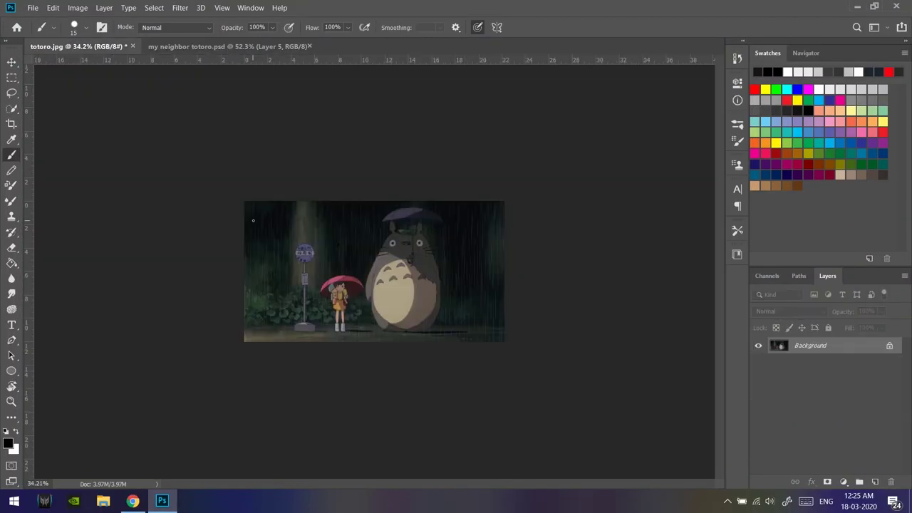
key("ctrl+0")
left_click(227, 46)
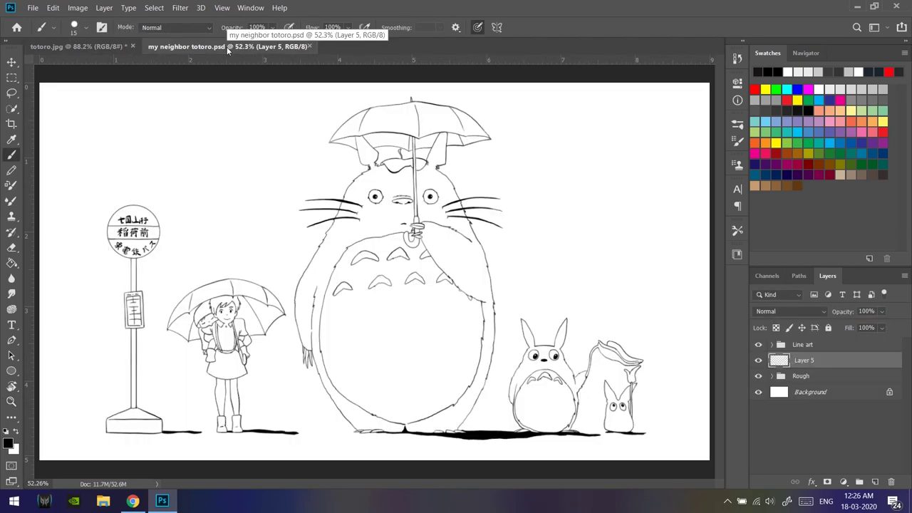
left_click(79, 47)
left_click(213, 46)
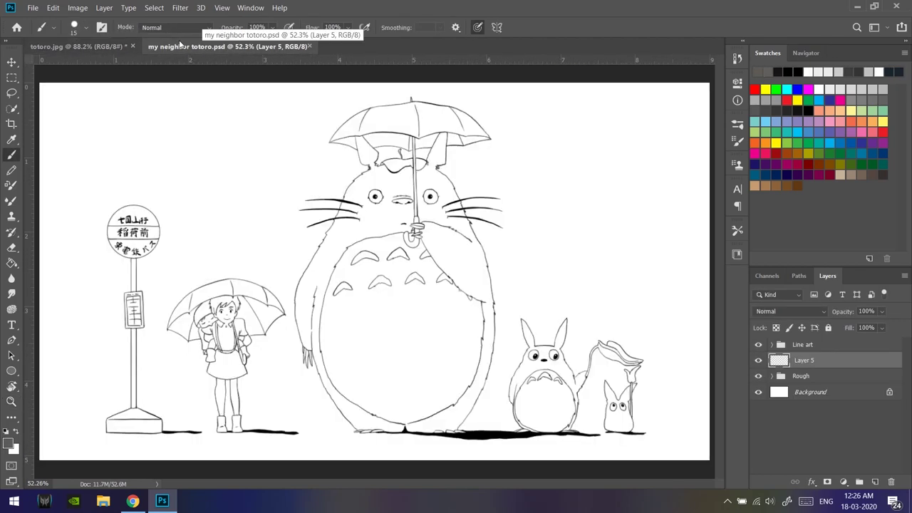
Begin painting grey over Totoro's left side on Layer 5.
right_click(375, 220)
left_click(579, 5)
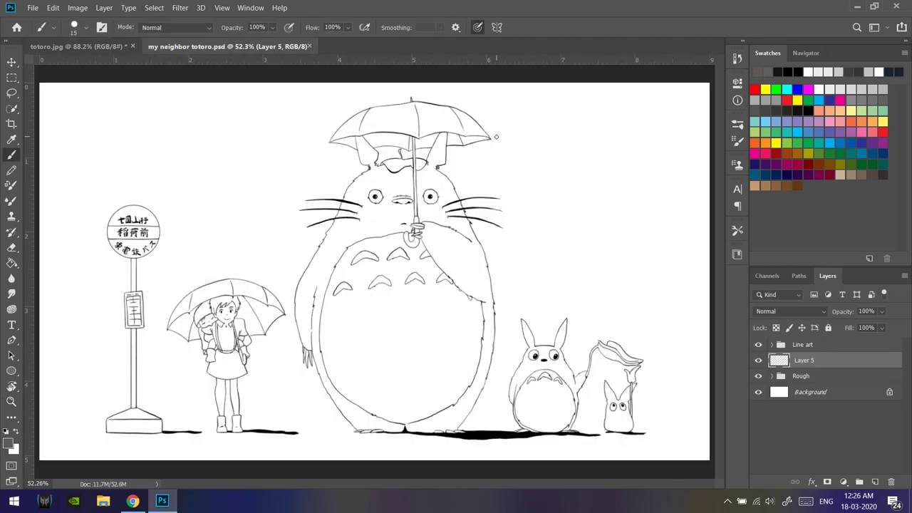
scroll(366, 229, "up", 3)
left_click_drag(331, 146, 281, 235)
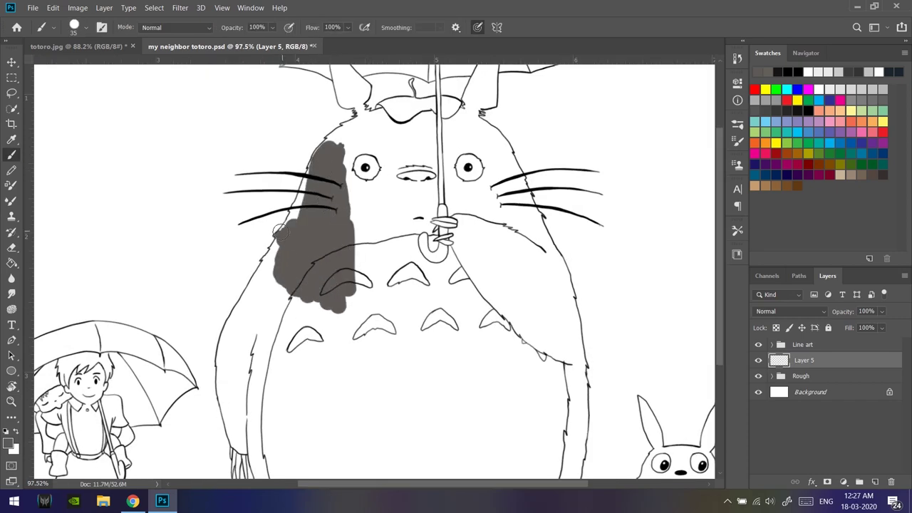
Lasso-fill a patch of Totoro's body with grey and brush grey near his mouth.
key("l")
left_click_drag(292, 426, 348, 143)
key("alt+BackSpace")
key("ctrl+d")
key("b")
mouse_move(399, 285)
left_mouse_down()
mouse_move(353, 206)
mouse_move(421, 371)
mouse_move(405, 189)
mouse_move(330, 215)
left_mouse_up()
Paint grey along Totoro's lower belly on both sides down to the ground.
left_click_drag(240, 260, 257, 333)
scroll(256, 333, "up", 5)
scroll(330, 364, "up", 2)
mouse_move(203, 125)
left_mouse_down()
mouse_move(307, 320)
mouse_move(432, 366)
left_mouse_up()
scroll(307, 320, "down", 1)
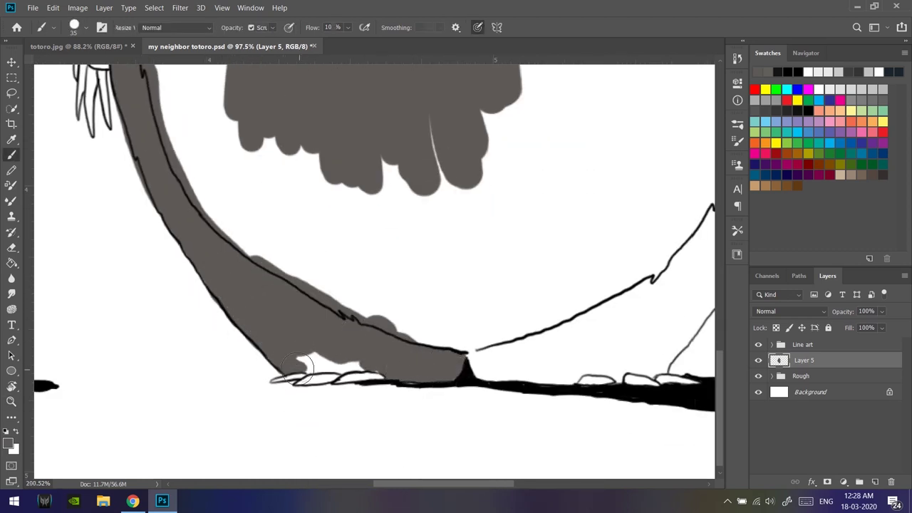
left_click_drag(354, 363, 161, 349)
mouse_move(285, 360)
left_mouse_down()
mouse_move(449, 278)
mouse_move(556, 185)
mouse_move(552, 146)
mouse_move(521, 146)
left_mouse_up()
mouse_move(485, 281)
left_mouse_down()
mouse_move(452, 333)
mouse_move(353, 365)
left_mouse_up()
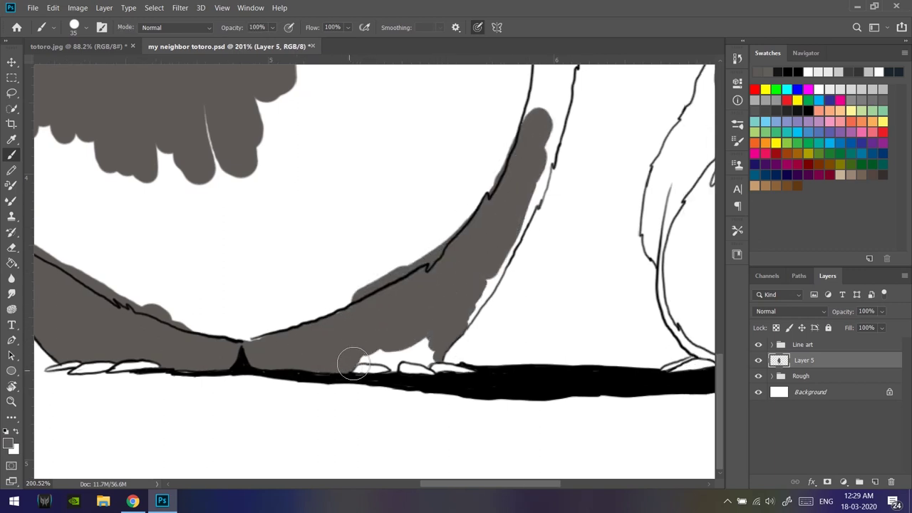
left_click(425, 350)
Fill Totoro's right edge and diagonal arm band with grey.
left_click_drag(425, 355, 340, 436)
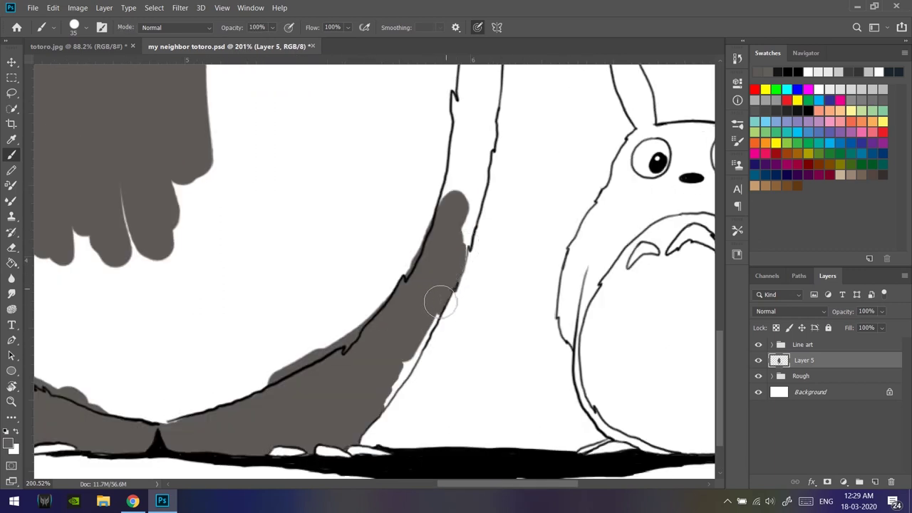
left_click_drag(453, 112, 395, 265)
left_click_drag(392, 249, 409, 397)
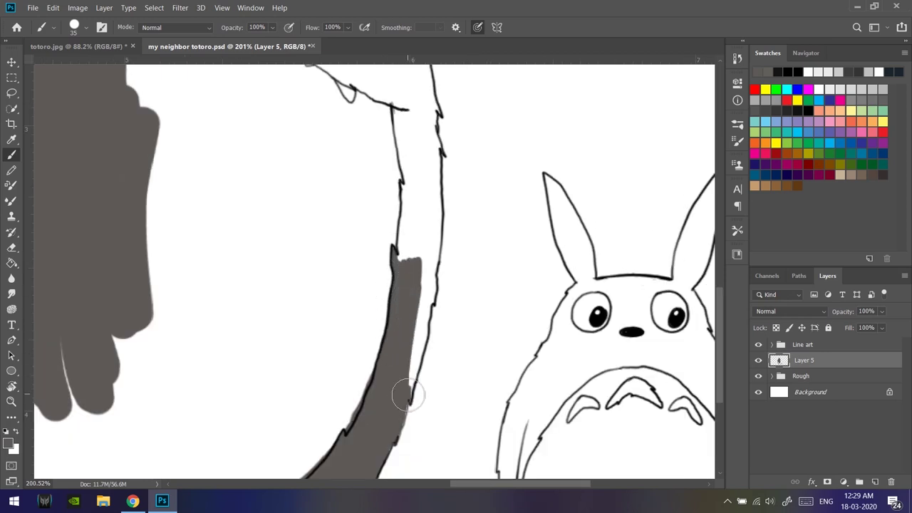
left_click_drag(424, 312, 384, 434)
left_click_drag(356, 235, 389, 410)
left_click_drag(396, 376, 385, 383)
mouse_move(364, 210)
left_mouse_down()
mouse_move(385, 387)
mouse_move(214, 107)
left_mouse_up()
mouse_move(335, 385)
left_mouse_down()
mouse_move(176, 120)
mouse_move(355, 214)
left_mouse_up()
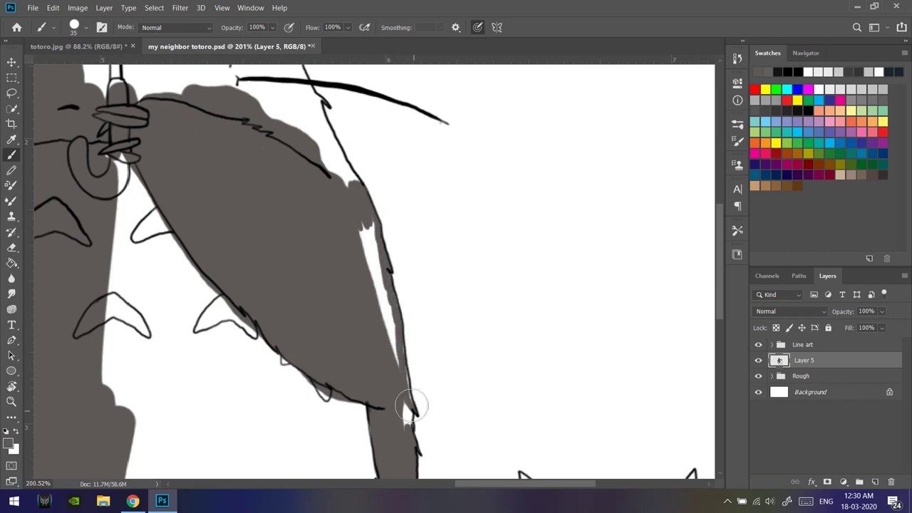
left_click_drag(399, 371, 363, 221)
Paint grey across Totoro's face around the whiskers, eyes and head edge.
left_click_drag(363, 214, 427, 481)
left_click_drag(257, 175, 339, 276)
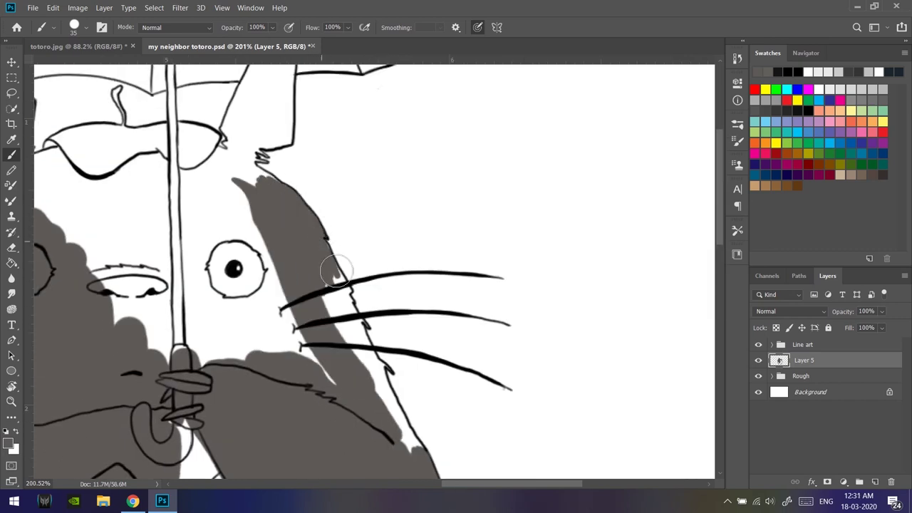
left_click_drag(381, 371, 399, 439)
left_click_drag(300, 321, 351, 351)
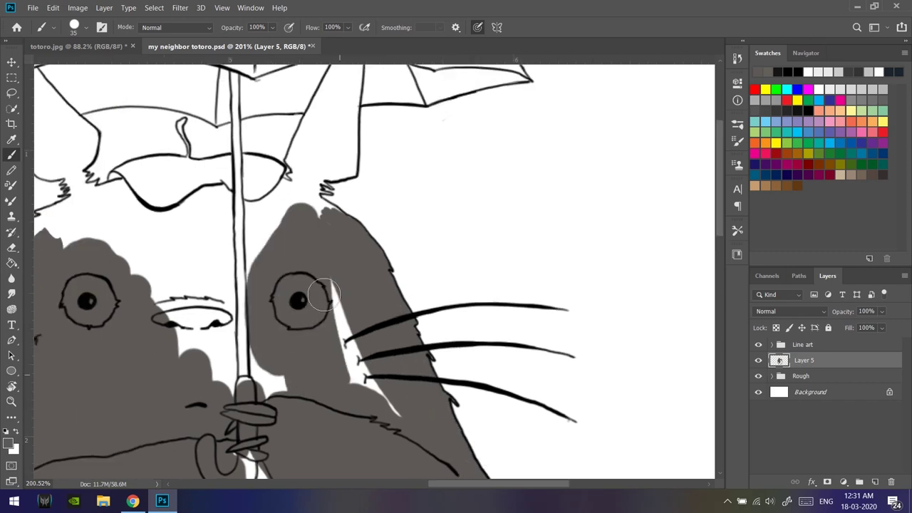
left_click_drag(271, 379, 354, 399)
left_click_drag(218, 279, 287, 275)
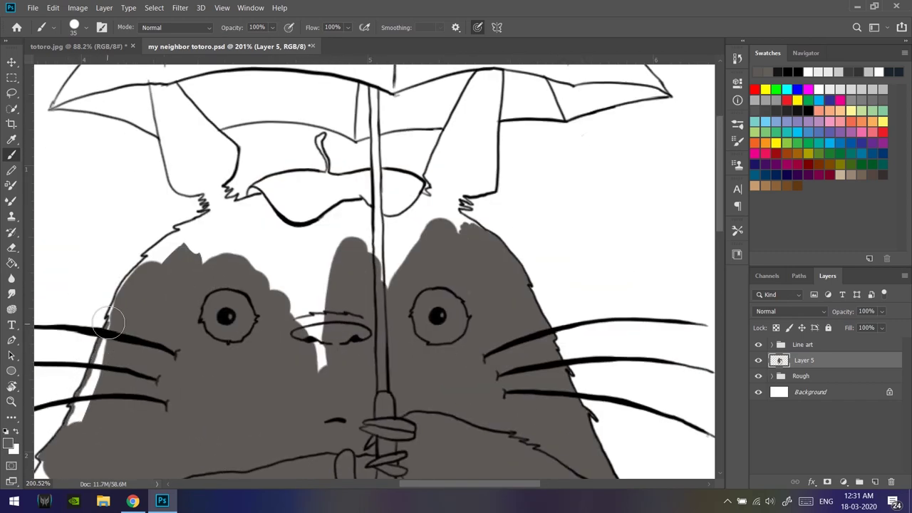
mouse_move(144, 266)
left_mouse_down()
mouse_move(71, 421)
mouse_move(152, 321)
mouse_move(117, 280)
left_mouse_up()
mouse_move(136, 248)
left_mouse_down()
mouse_move(242, 302)
mouse_move(285, 388)
left_mouse_up()
Fill the remaining white gaps on Totoro's right body and left edge with grey.
key("ctrl+0")
mouse_move(321, 335)
left_mouse_down()
mouse_move(385, 427)
mouse_move(431, 249)
mouse_move(463, 390)
mouse_move(474, 303)
left_mouse_up()
scroll(307, 299, "up", 5)
mouse_move(337, 164)
left_mouse_down()
mouse_move(310, 255)
mouse_move(321, 179)
left_mouse_up()
scroll(316, 173, "up", 2)
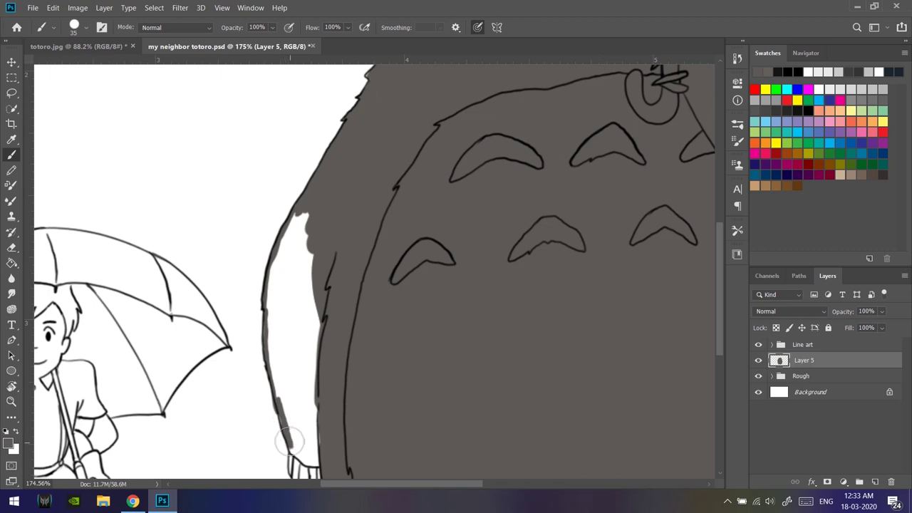
mouse_move(281, 414)
left_mouse_down()
mouse_move(314, 432)
mouse_move(271, 257)
mouse_move(301, 238)
left_mouse_up()
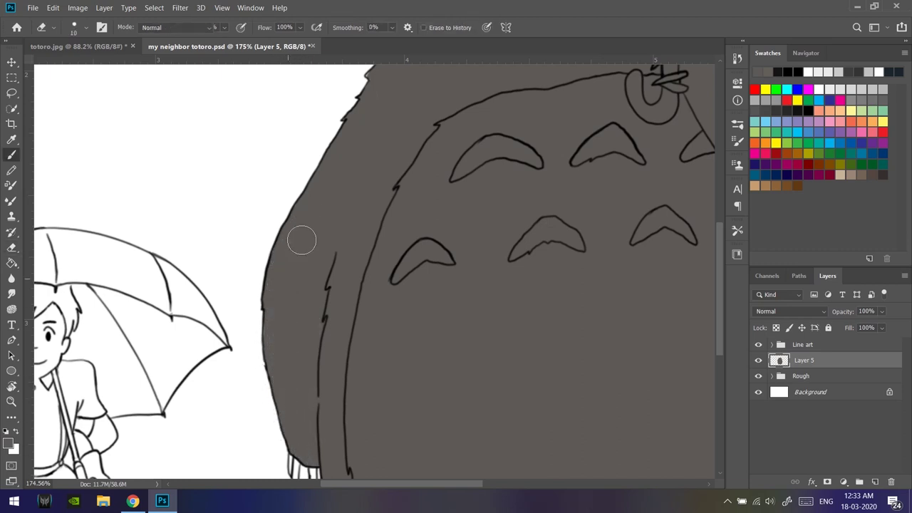
key("z")
scroll(395, 270, "down", 4)
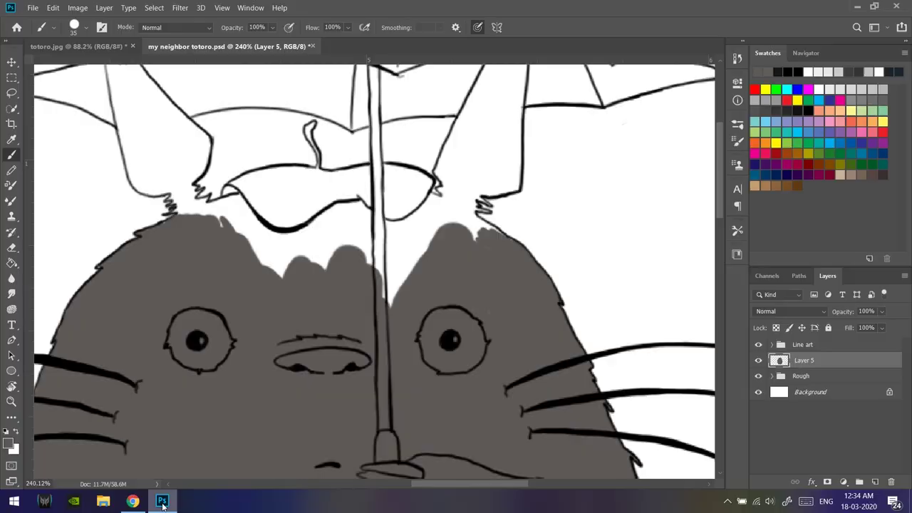
Fill the gap under the umbrella brim and Totoro's left ear with grey.
mouse_move(241, 194)
left_mouse_down()
mouse_move(418, 193)
mouse_move(250, 214)
left_mouse_up()
scroll(164, 196, "up", 3)
mouse_move(174, 203)
left_mouse_down()
mouse_move(208, 207)
mouse_move(254, 193)
left_mouse_up()
scroll(254, 193, "down", 1)
mouse_move(143, 153)
left_mouse_down()
mouse_move(174, 152)
mouse_move(265, 291)
mouse_move(145, 182)
mouse_move(214, 326)
mouse_move(183, 305)
mouse_move(214, 204)
mouse_move(264, 293)
left_mouse_up()
mouse_move(678, 143)
left_mouse_down()
mouse_move(489, 128)
mouse_move(407, 320)
mouse_move(521, 126)
mouse_move(510, 314)
mouse_move(456, 295)
mouse_move(468, 337)
left_mouse_up()
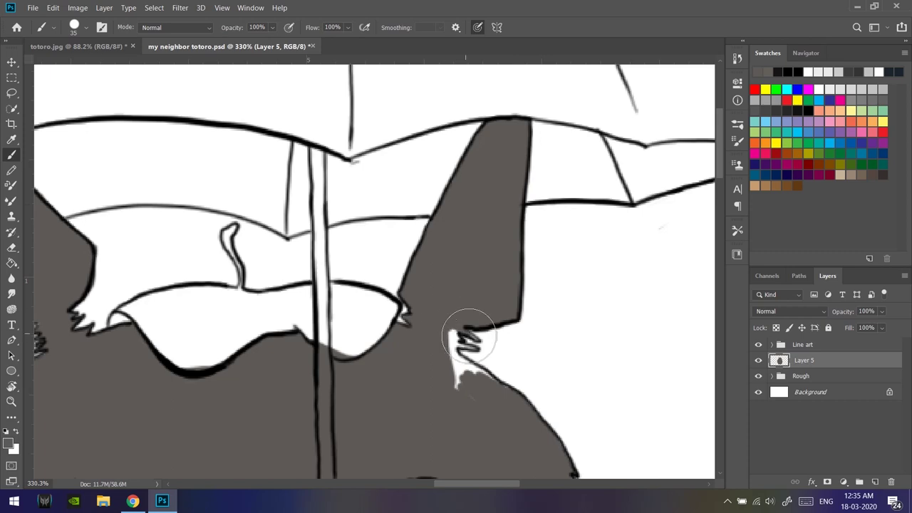
key("ctrl+Tab")
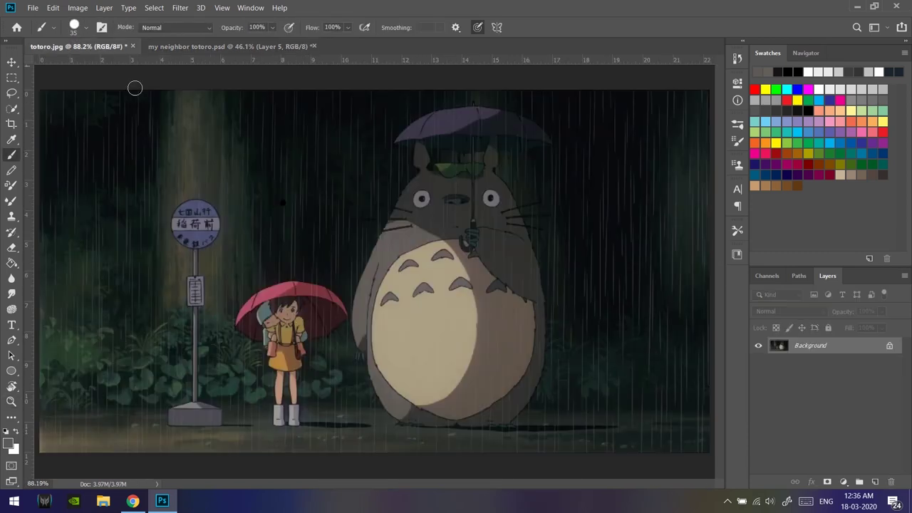
Paint the girl's skirt brown at the edges, then fill it with lighter orange.
key("ctrl+Tab")
left_click_drag(232, 236, 222, 286)
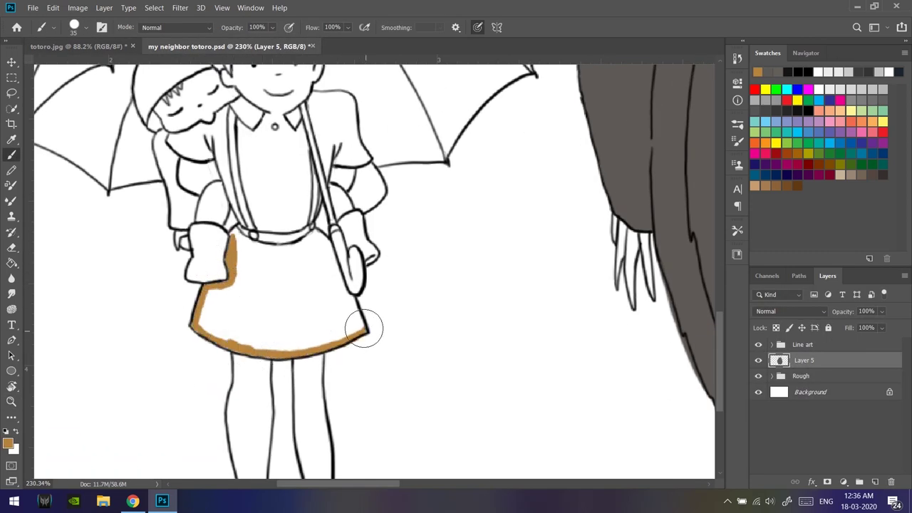
mouse_move(313, 235)
left_mouse_down()
mouse_move(342, 339)
mouse_move(275, 342)
left_mouse_up()
left_click(8, 443)
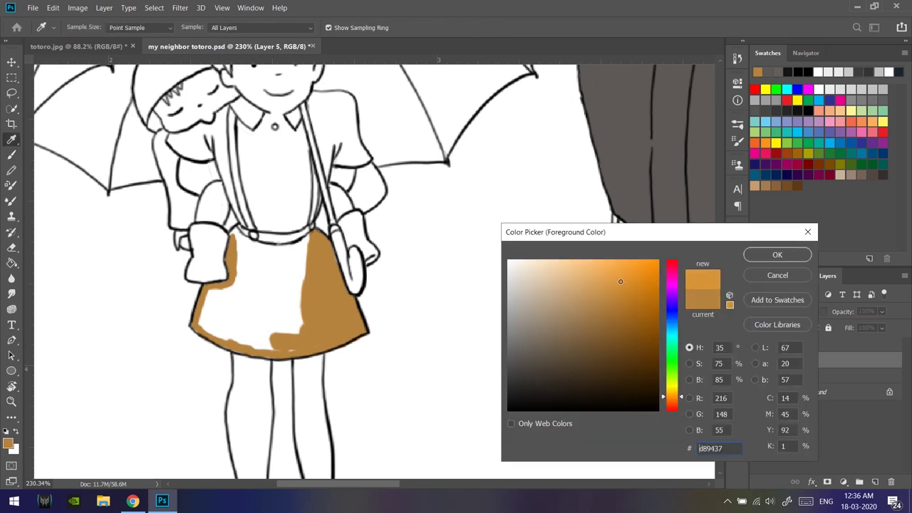
left_click(769, 255)
left_click_drag(306, 242, 319, 242)
left_click_drag(360, 328, 324, 253)
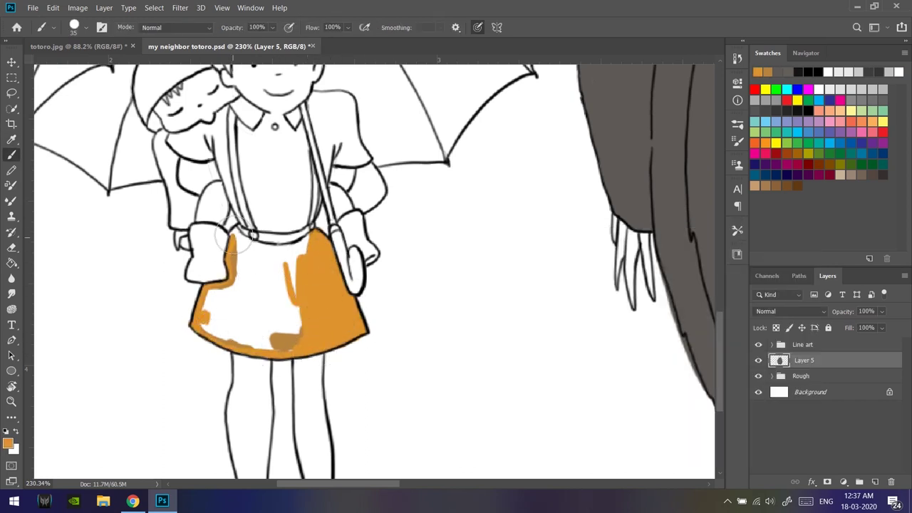
left_click_drag(232, 241, 232, 306)
left_click_drag(278, 343, 285, 264)
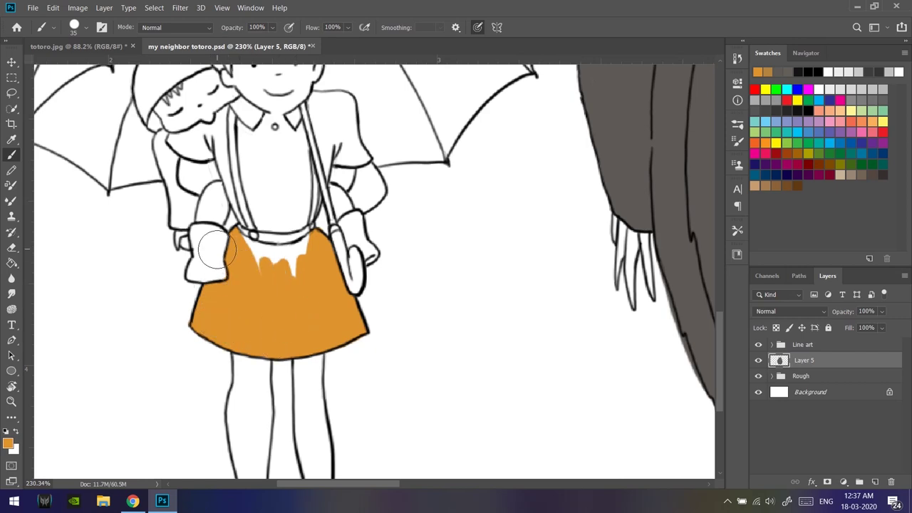
scroll(306, 285, "up", 2)
left_click_drag(242, 228, 298, 221)
Paint the girl's shirt tan across the strap, collar, sides and right sleeve.
scroll(290, 207, "up", 3)
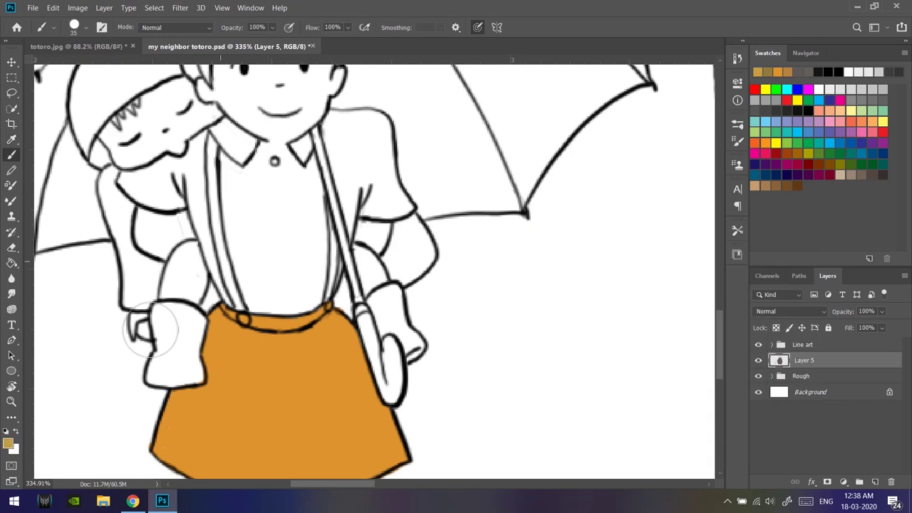
key("Return")
key("b")
mouse_move(253, 250)
left_mouse_down()
mouse_move(228, 164)
mouse_move(232, 127)
left_mouse_up()
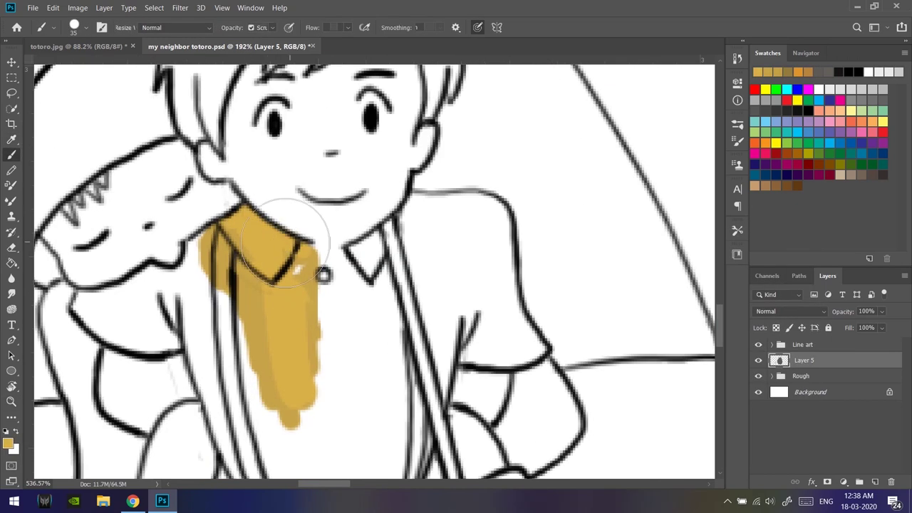
left_click_drag(306, 265, 384, 314)
left_click_drag(370, 235, 468, 226)
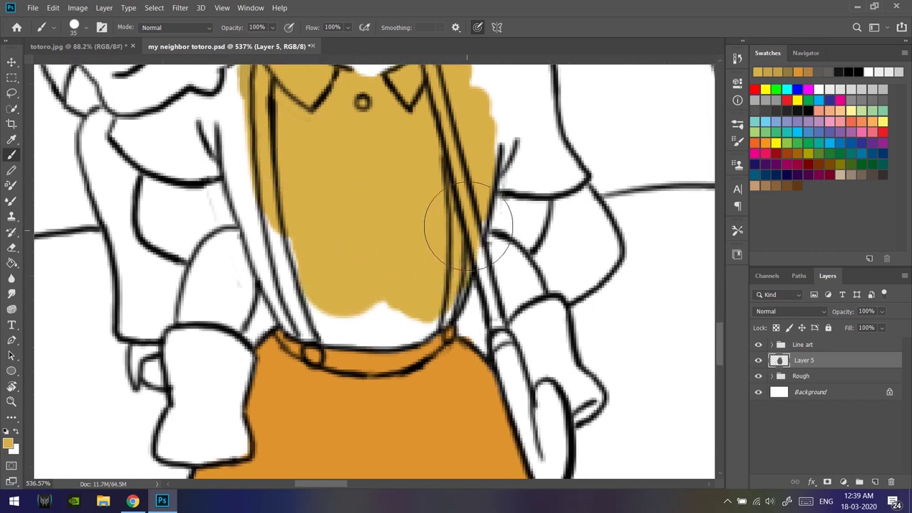
left_click_drag(218, 163, 326, 325)
scroll(354, 315, "down", 3)
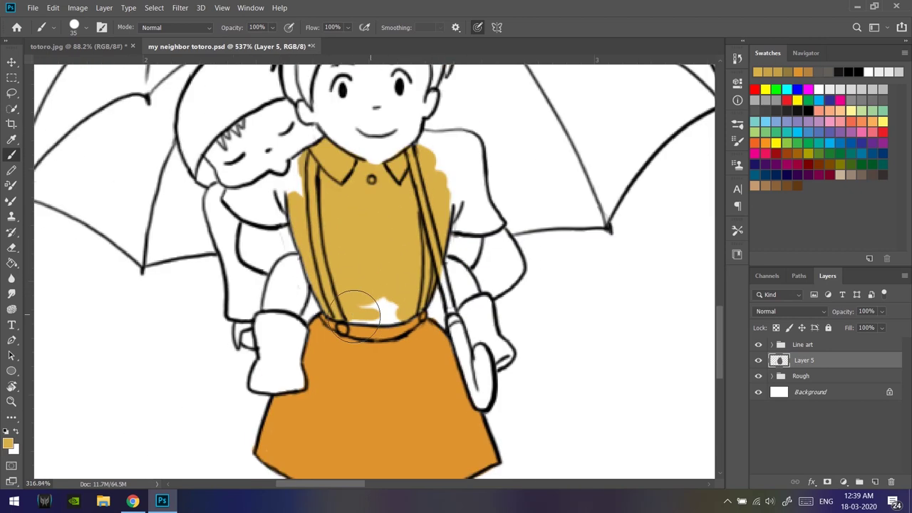
left_click_drag(228, 196, 280, 181)
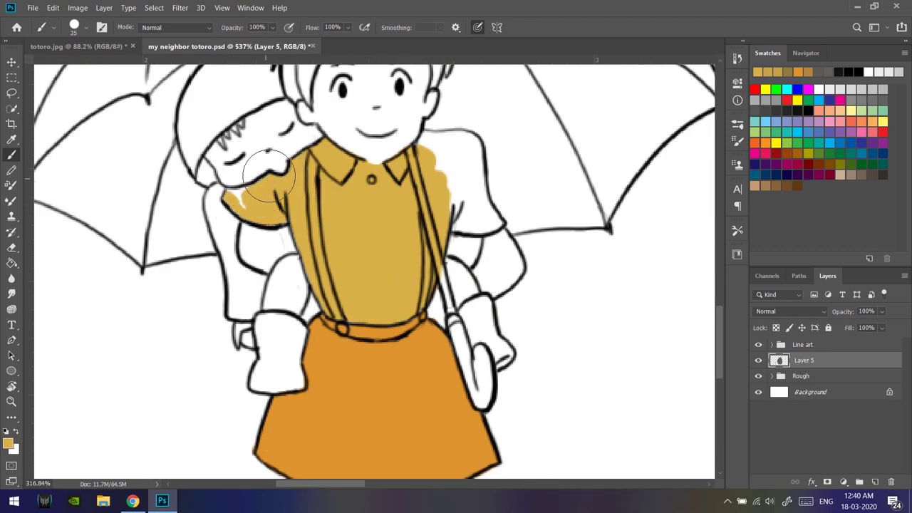
mouse_move(446, 189)
left_mouse_down()
mouse_move(464, 98)
mouse_move(492, 214)
mouse_move(427, 114)
left_mouse_up()
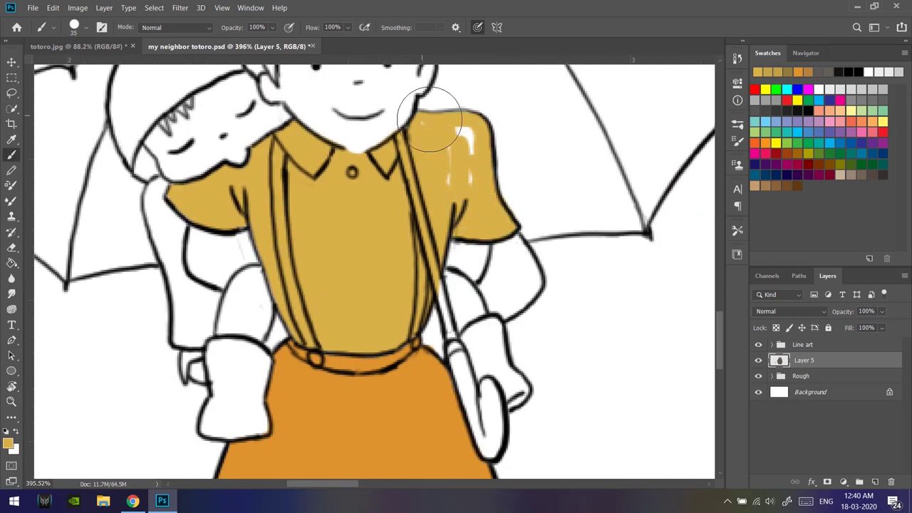
Sample a skin colour from the girl in the totoro.jpg reference.
key("z")
key("ctrl+0")
left_click(228, 358, "alt")
scroll(243, 340, "up", 5)
key("b")
key("ctrl+Tab")
left_click(271, 335, "alt")
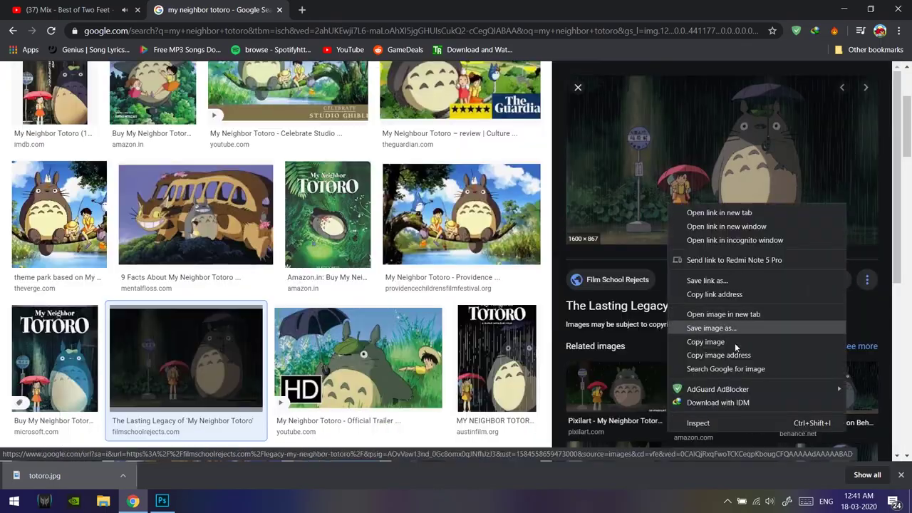
Search visually similar Totoro images in Chrome and preview a rainy bus-stop one.
left_click(726, 369)
left_click(159, 422)
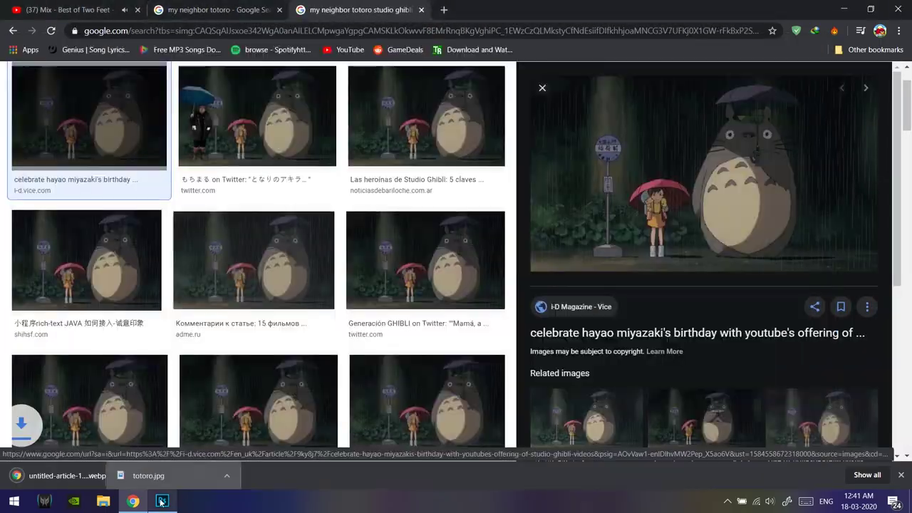
left_click(392, 126)
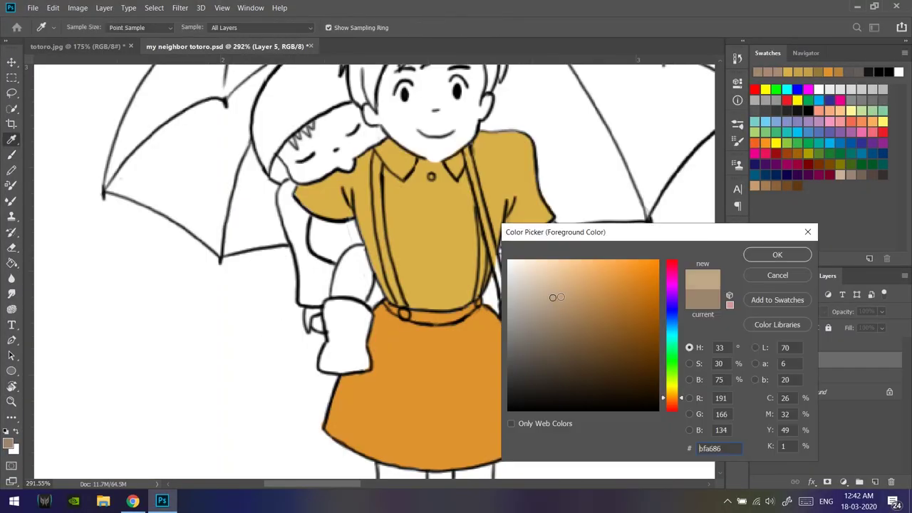
Paint beige skin on the girl's shoulder, the baby's hand and the boy's face.
left_click_drag(317, 228, 338, 243)
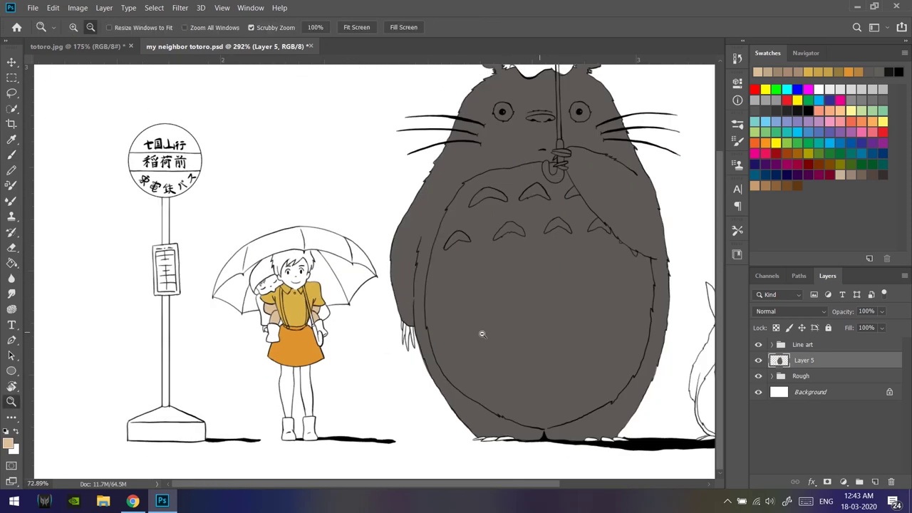
left_click_drag(545, 336, 339, 173)
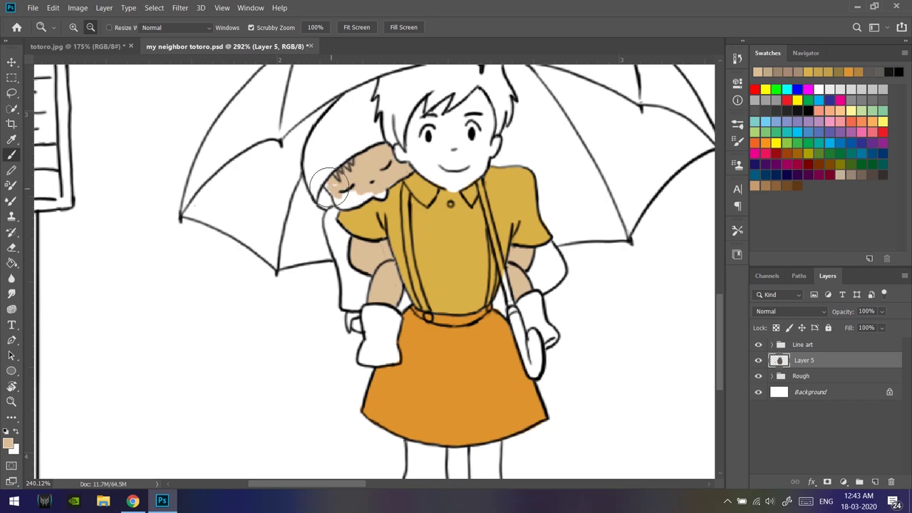
left_click(354, 325)
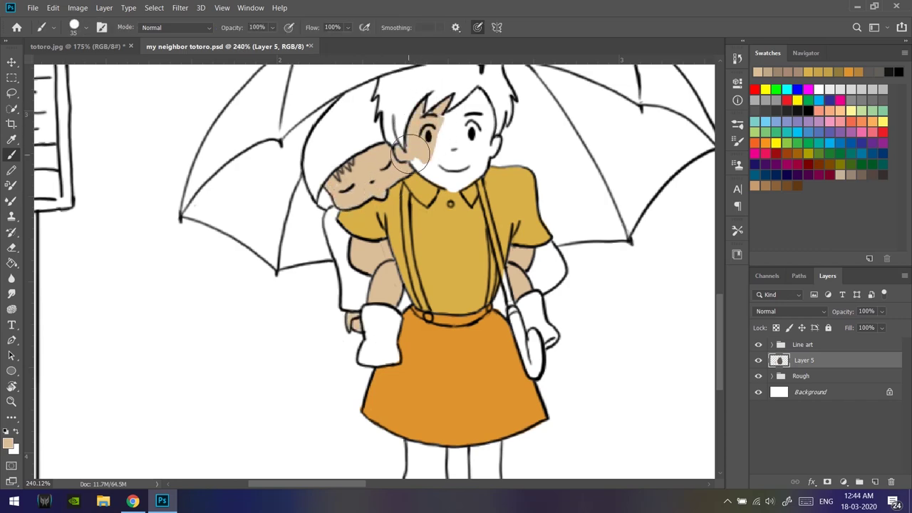
left_click_drag(456, 171, 474, 93)
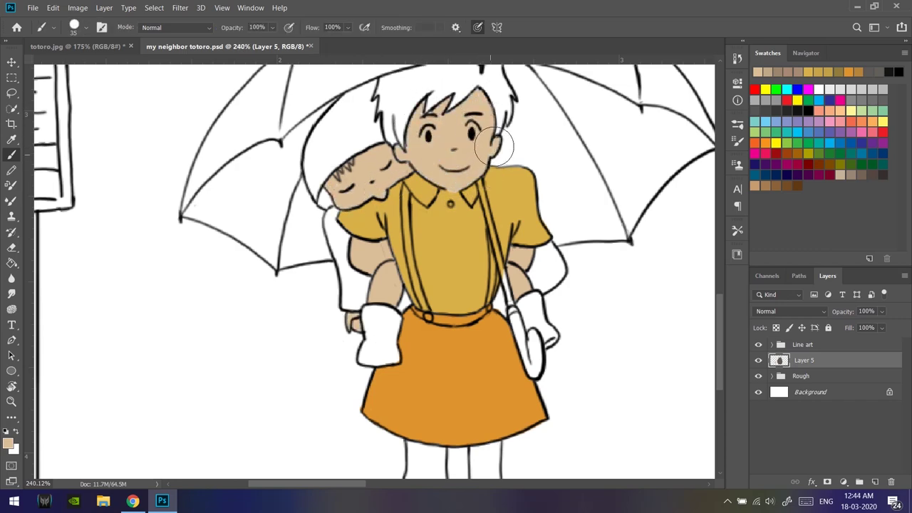
Fill the legs below the skirt with beige skin colour.
mouse_move(494, 149)
left_mouse_down()
mouse_move(405, 272)
mouse_move(372, 340)
left_mouse_up()
left_click_drag(436, 265, 472, 425)
mouse_move(439, 301)
left_mouse_down()
mouse_move(440, 397)
mouse_move(464, 302)
left_mouse_up()
key("ctrl+0")
key("ctrl+Tab")
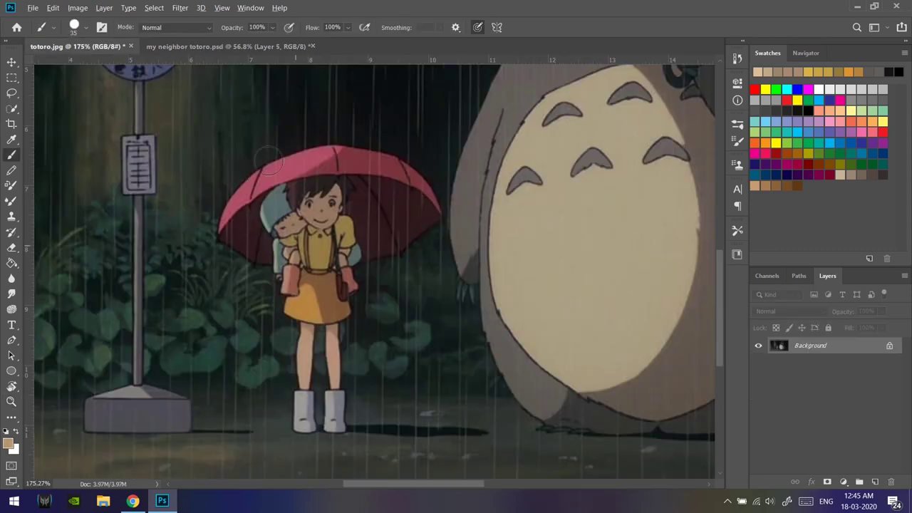
key("ctrl+Tab")
left_click(8, 443)
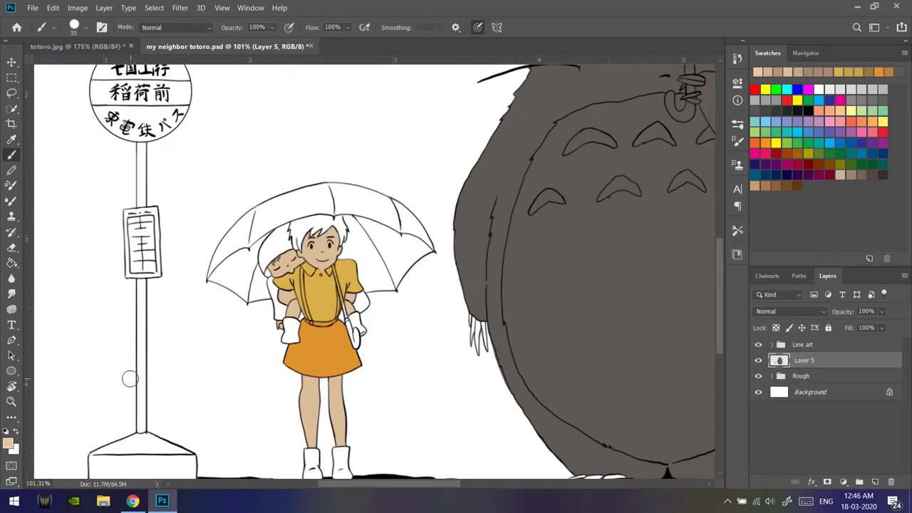
Set the foreground to a lighter, warmer skin tone dbbe99.
left_click(311, 285)
left_click(682, 398)
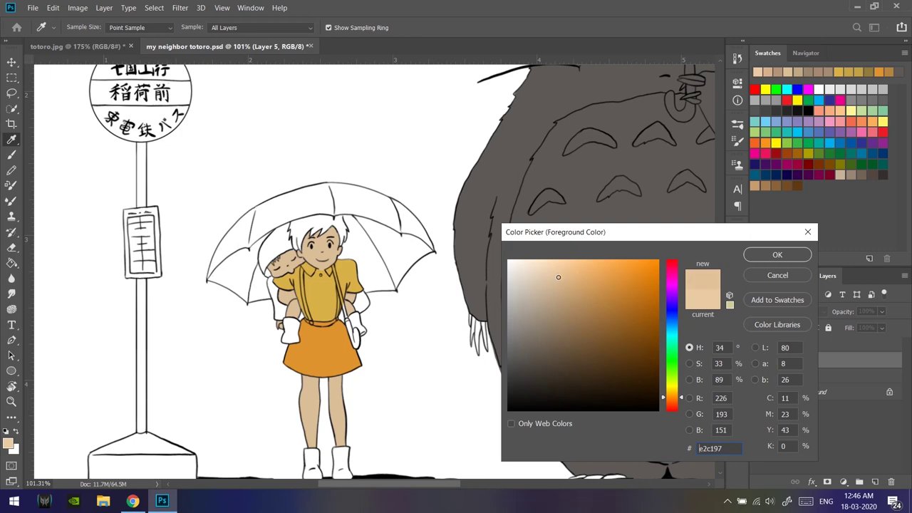
left_click(553, 281)
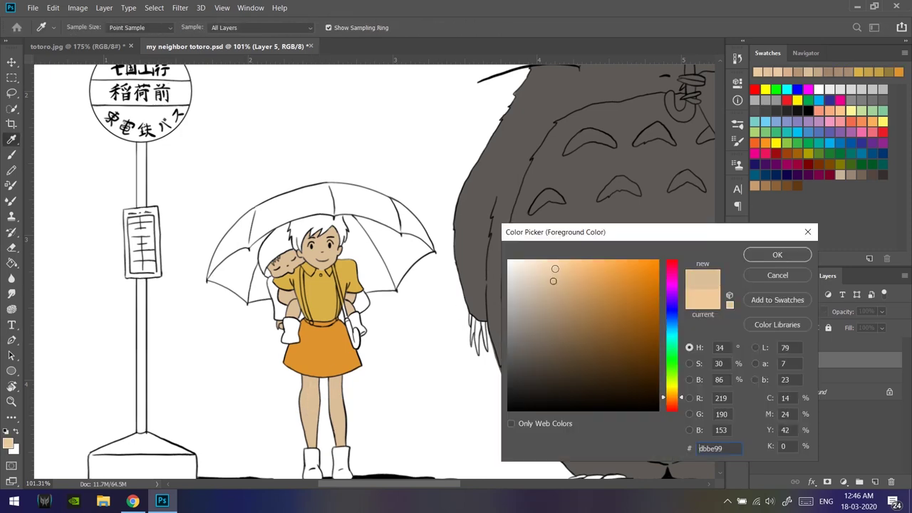
key("Return")
key("b")
Repaint both legs and the face in the lighter skin tone.
left_click_drag(329, 370, 332, 337)
scroll(326, 431, "up", 3)
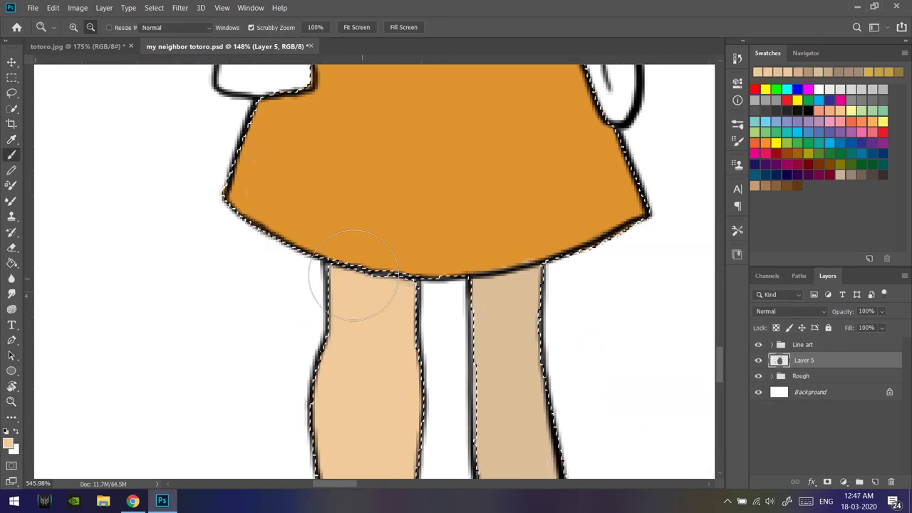
scroll(397, 285, "down", 1)
scroll(397, 285, "down", 1)
left_click_drag(464, 200, 470, 360)
scroll(471, 360, "up", 5)
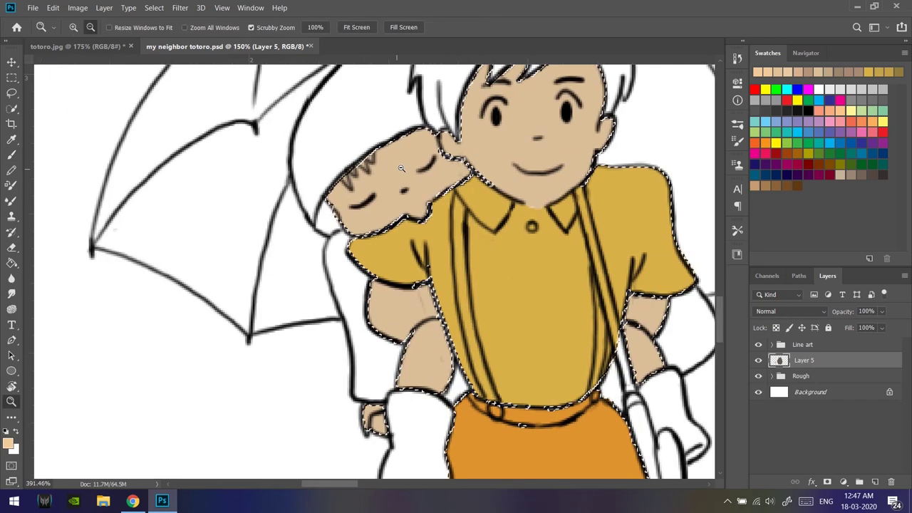
mouse_move(399, 214)
left_mouse_down()
mouse_move(453, 164)
mouse_move(413, 285)
left_mouse_up()
left_click_drag(470, 214, 492, 285)
Repaint the right and left arms in the lighter skin tone.
mouse_move(499, 413)
left_mouse_down()
mouse_move(387, 240)
mouse_move(438, 274)
left_mouse_up()
scroll(432, 269, "down", 2)
left_click_drag(214, 271, 203, 324)
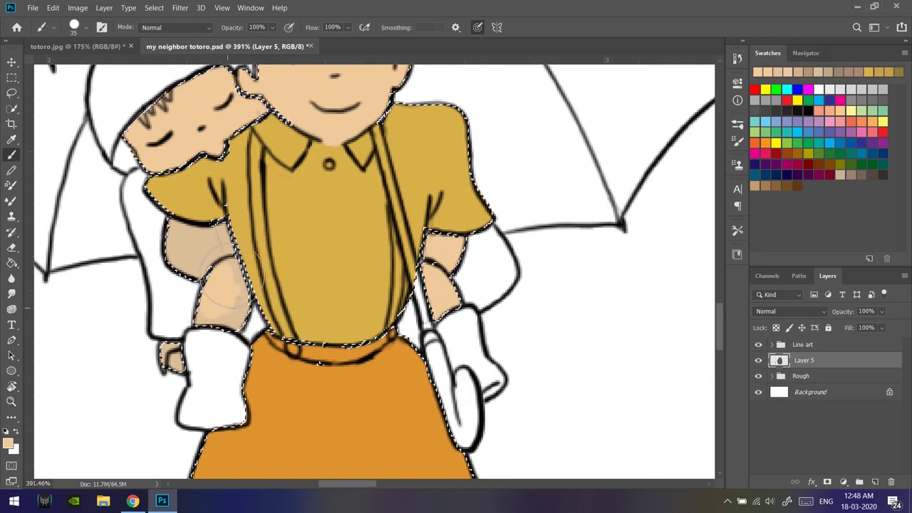
left_click_drag(221, 235, 189, 320)
left_click_drag(157, 164, 192, 264)
scroll(448, 166, "down", 2)
scroll(448, 167, "down", 3)
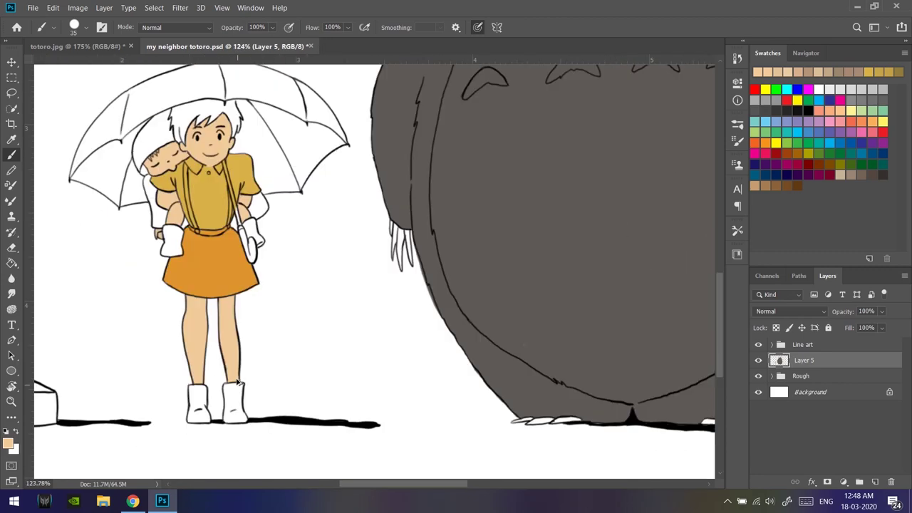
scroll(448, 167, "down", 2)
Choose a dark brown foreground colour for the hair.
left_click(8, 444)
left_click(810, 228)
scroll(255, 169, "up", 5)
Brush dark brown over the top and left side of the hair, then zoom out.
mouse_move(254, 169)
left_mouse_down()
mouse_move(402, 146)
mouse_move(356, 165)
left_mouse_up()
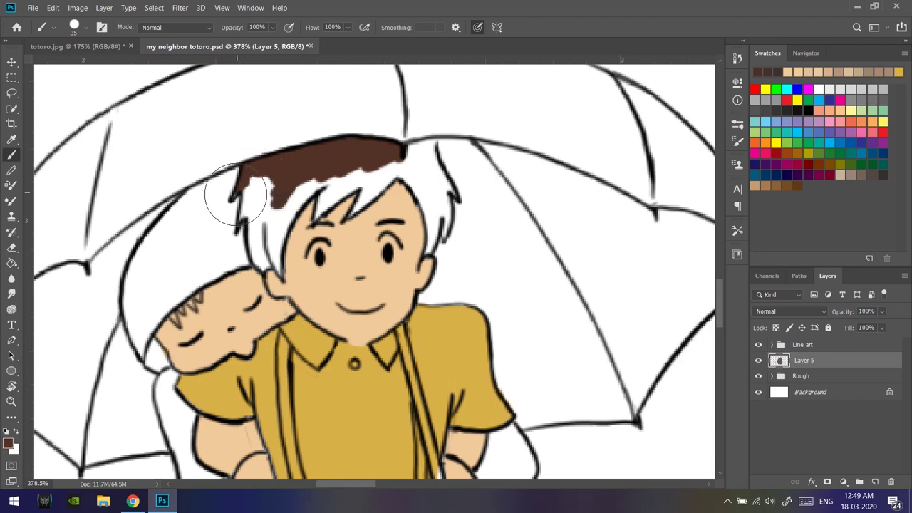
mouse_move(251, 223)
left_mouse_down()
mouse_move(285, 228)
mouse_move(314, 187)
left_mouse_up()
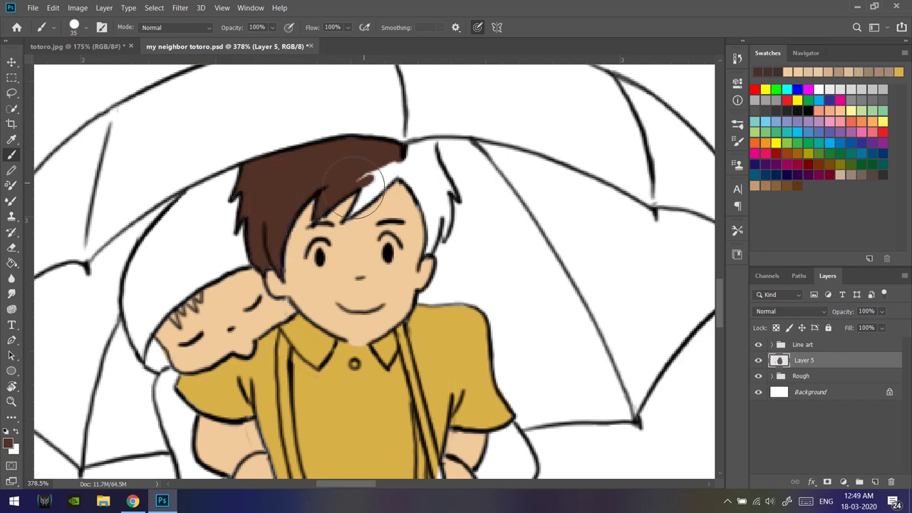
scroll(396, 164, "down", 3)
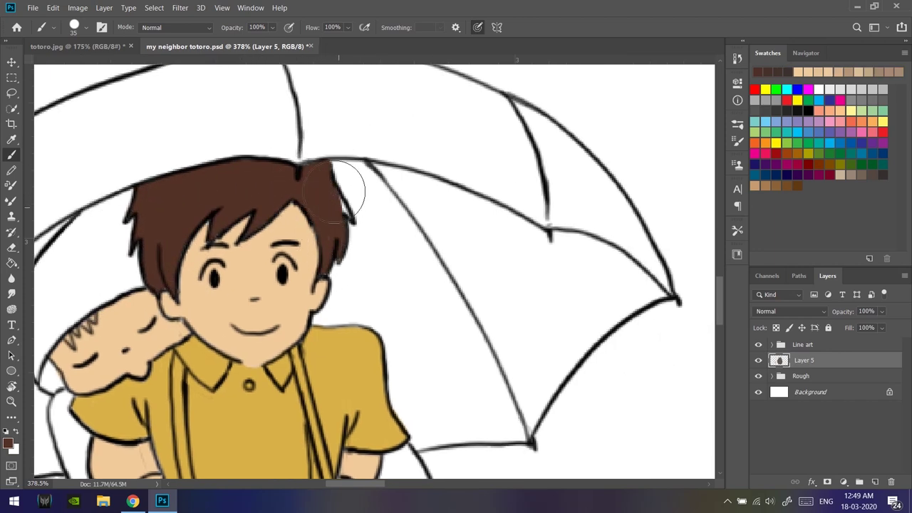
key("z")
left_click(376, 268, "alt")
Sample a reddish brown from totoro.jpg, adjust it, and start painting the hand.
left_click(78, 46)
left_click(316, 366)
left_click(226, 46)
left_click(9, 444)
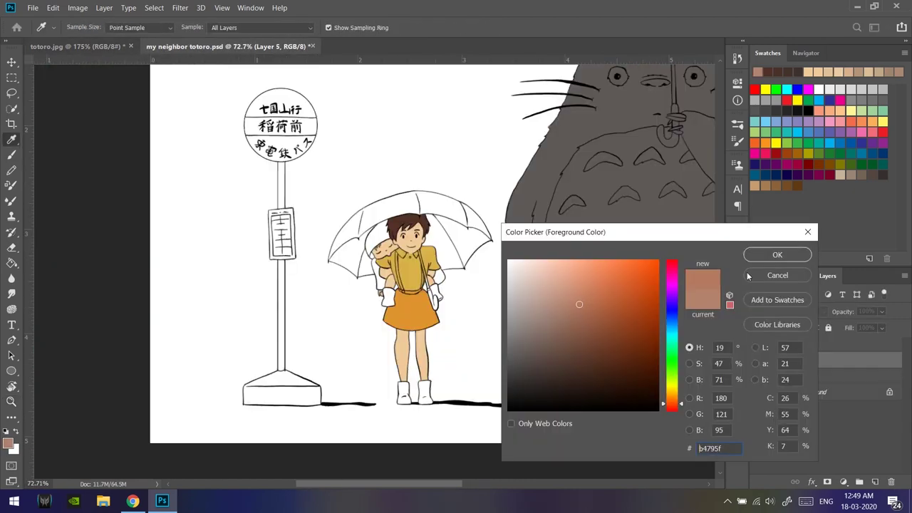
left_click(767, 258)
left_click_drag(424, 235, 435, 256)
left_click(9, 444)
left_click(777, 255)
Paint both mittens reddish brown, undoing a stray stroke, and pick a grey-green colour.
left_click_drag(428, 214, 440, 208)
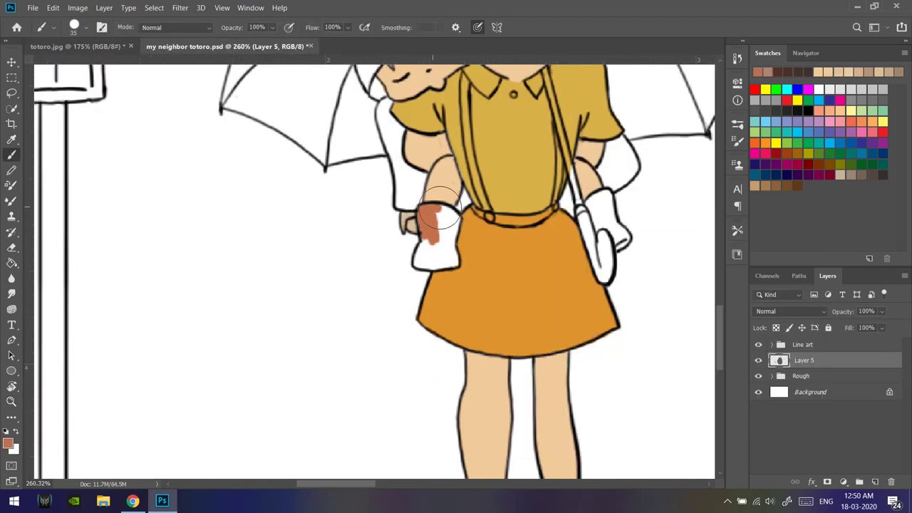
key("ctrl+z")
left_click_drag(620, 235, 602, 225)
key("ctrl+0")
mouse_move(456, 243)
left_mouse_down()
mouse_move(499, 243)
mouse_move(480, 242)
left_mouse_up()
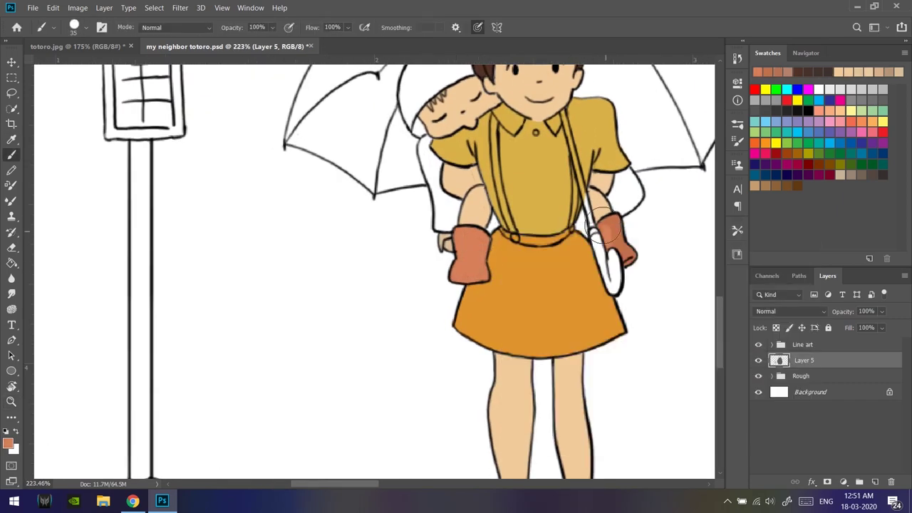
key("ctrl+0")
scroll(527, 271, "up", 3)
left_click(9, 444)
left_click(525, 310)
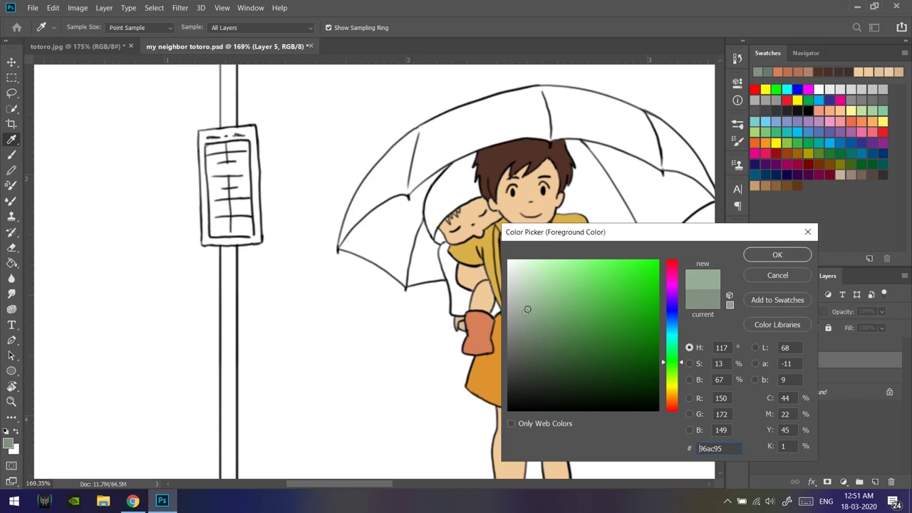
Confirm grey-green 96ac95 and paint the baby's hat and the area beneath it.
left_click(776, 252)
left_click_drag(436, 196, 462, 165)
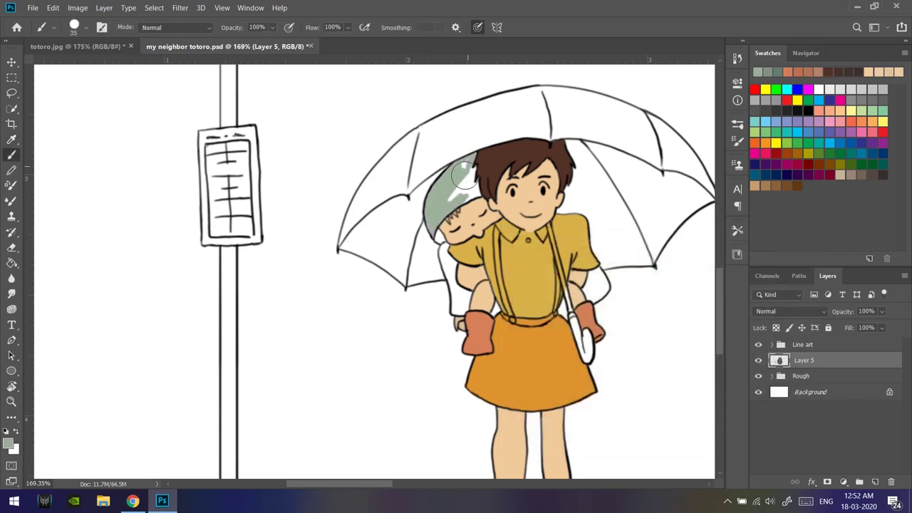
scroll(465, 173, "up", 3)
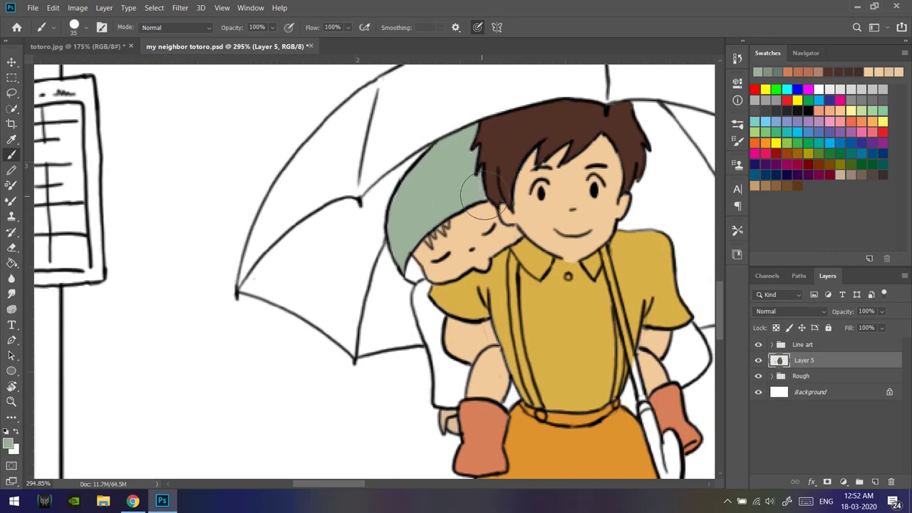
left_click_drag(417, 269, 427, 286)
left_click_drag(426, 286, 378, 203)
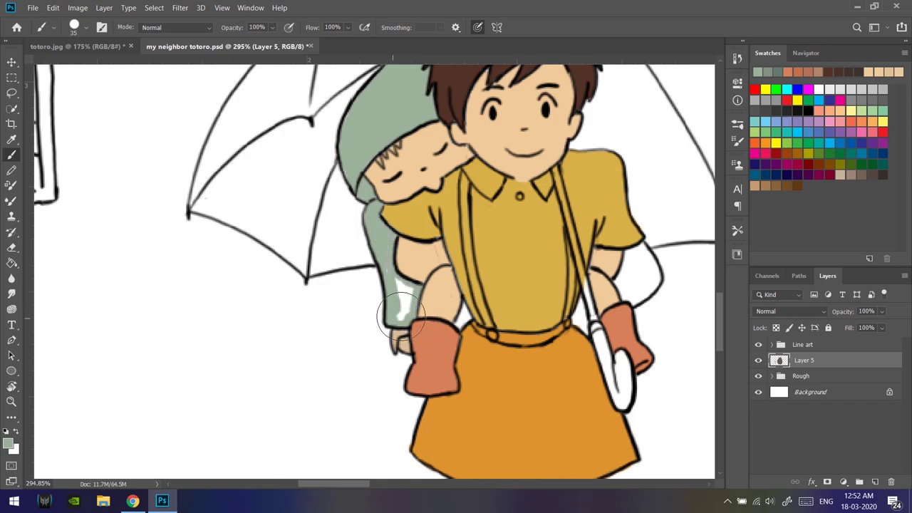
Paint the baby's back and arm light green, then start brushing the umbrella pink.
scroll(499, 328, "down", 2)
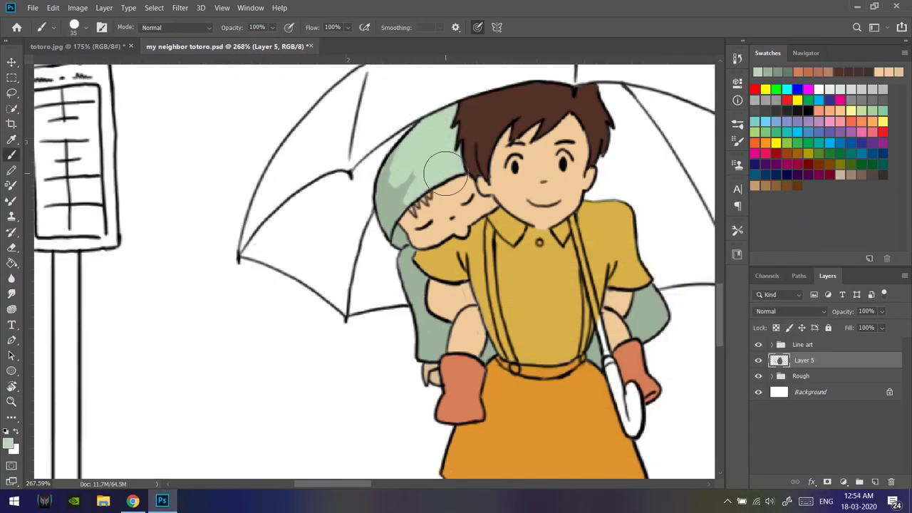
scroll(411, 196, "up", 3)
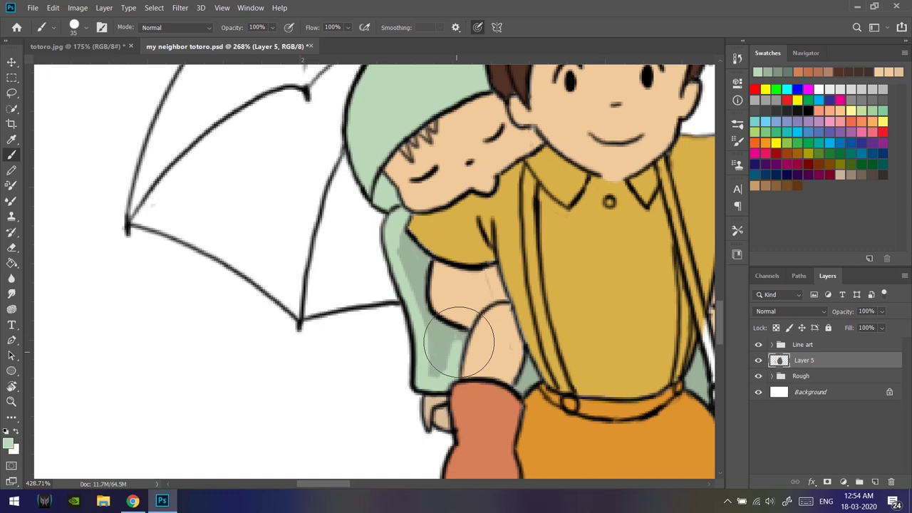
left_click_drag(399, 285, 440, 356)
scroll(581, 346, "down", 3)
left_click_drag(525, 302, 554, 271)
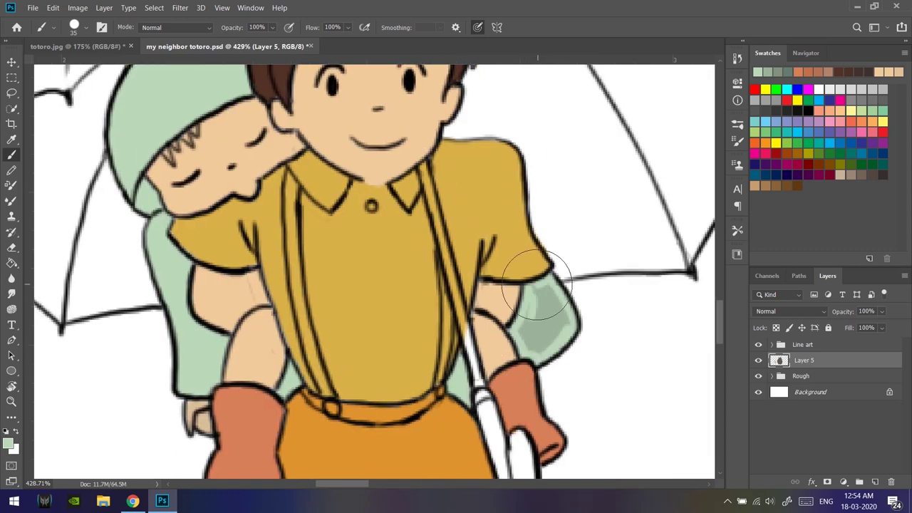
scroll(575, 426, "down", 4)
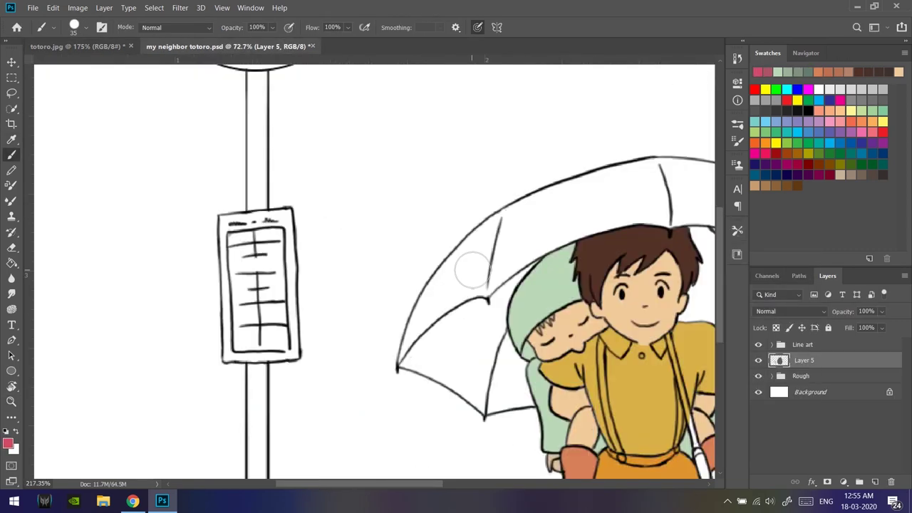
left_click_drag(468, 264, 560, 207)
left_click_drag(627, 171, 499, 274)
Zoom in and fill the left, upper and right umbrella panels and top-edge gaps pink.
left_click(537, 418)
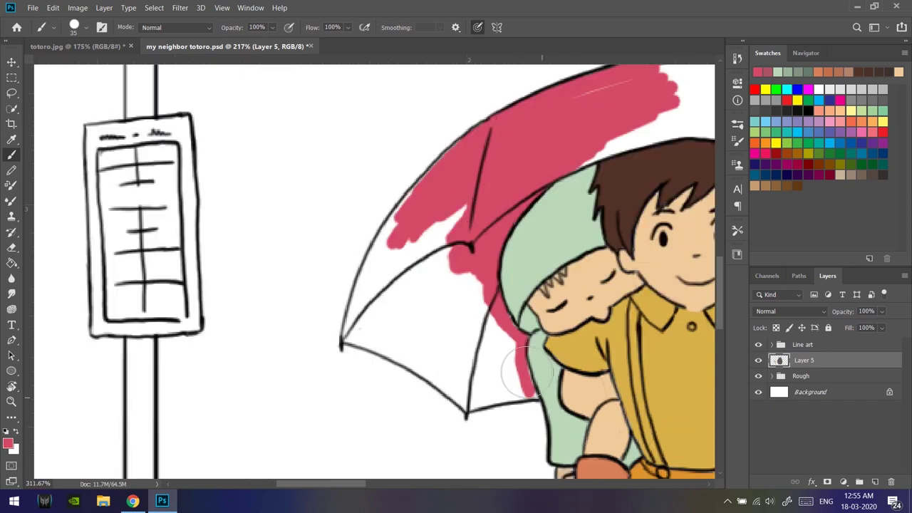
left_click_drag(509, 356, 470, 399)
mouse_move(356, 335)
left_mouse_down()
mouse_move(381, 239)
mouse_move(402, 271)
mouse_move(383, 346)
mouse_move(371, 335)
mouse_move(451, 362)
mouse_move(316, 472)
left_mouse_up()
mouse_move(563, 251)
left_mouse_down()
mouse_move(321, 267)
mouse_move(423, 210)
mouse_move(366, 275)
mouse_move(391, 292)
mouse_move(383, 359)
left_mouse_up()
left_click_drag(383, 360, 322, 235)
left_click_drag(308, 277, 313, 235)
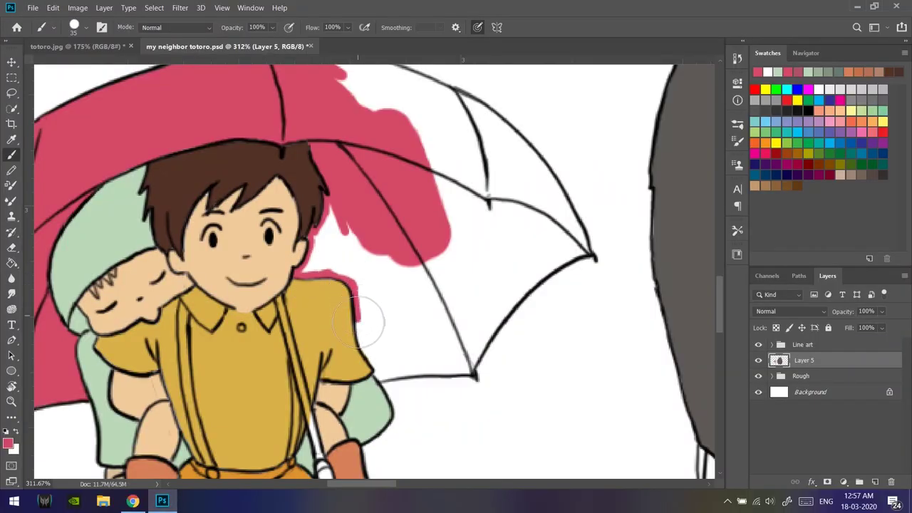
mouse_move(358, 322)
left_mouse_down()
mouse_move(356, 254)
mouse_move(326, 261)
mouse_move(525, 299)
mouse_move(412, 365)
left_mouse_up()
scroll(470, 349, "up", 3)
mouse_move(228, 197)
left_mouse_down()
mouse_move(435, 267)
mouse_move(474, 314)
left_mouse_up()
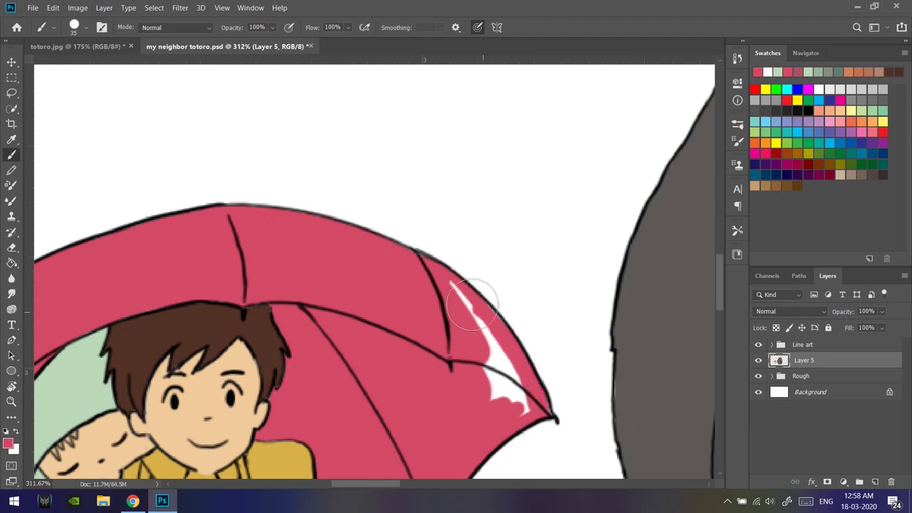
Check the totoro.jpg reference, zoom in on the shirt, and trace the left suspender orange.
key("ctrl+minus")
key("ctrl+minus")
key("ctrl+minus")
key("ctrl+Tab")
key("ctrl+Tab")
key("z")
left_click(545, 183)
left_click_drag(545, 182, 584, 182)
key("b")
key("ctrl+Tab")
key("ctrl+Tab")
left_click_drag(374, 107, 383, 194)
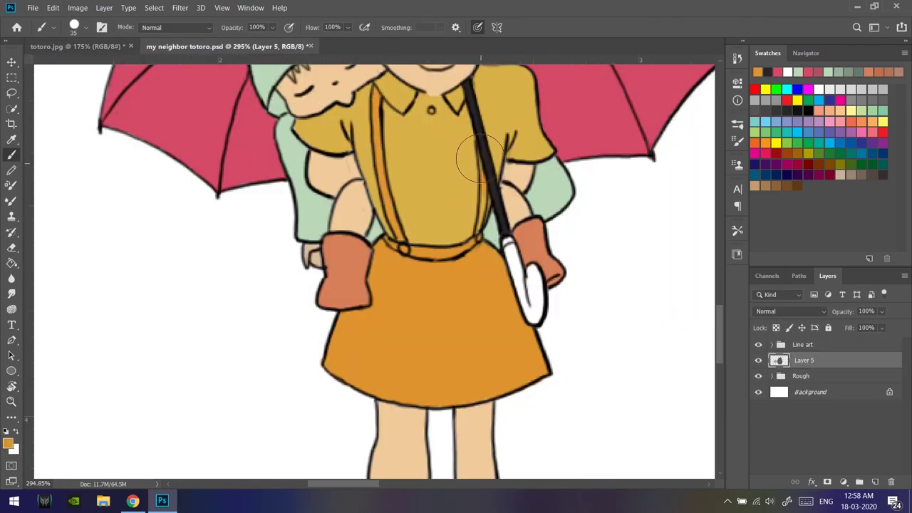
Sample a light grey and begin filling the boot with it.
key("ctrl+0")
key("ctrl+plus")
key("i")
left_click(8, 444)
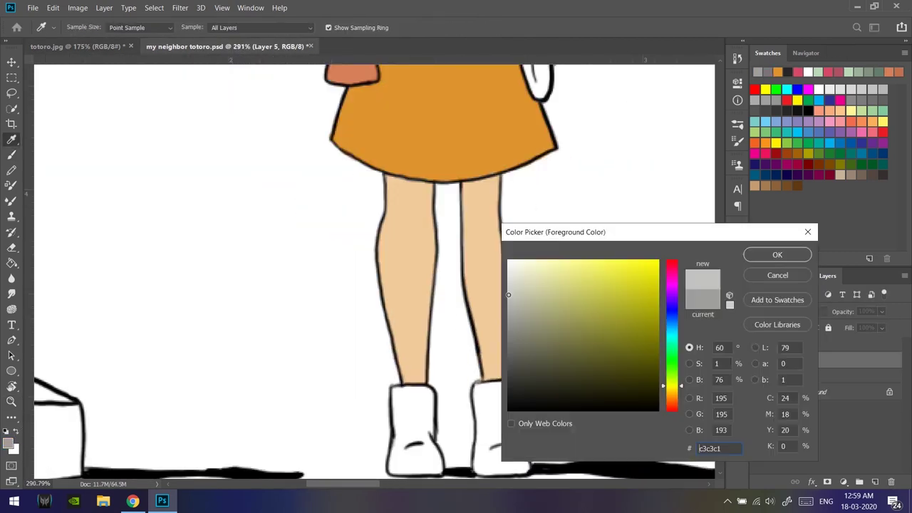
key("Return")
key("b")
scroll(409, 317, "down", 2)
left_click_drag(402, 307, 408, 349)
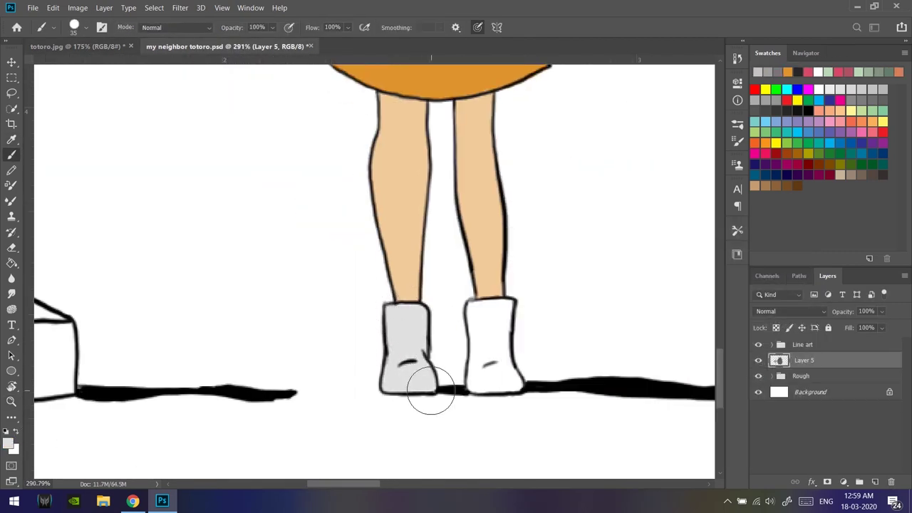
left_click_drag(507, 326, 478, 390)
Sample a dark red from totoro.jpg and paint the girl's shoulder bag with it.
key("ctrl+Tab")
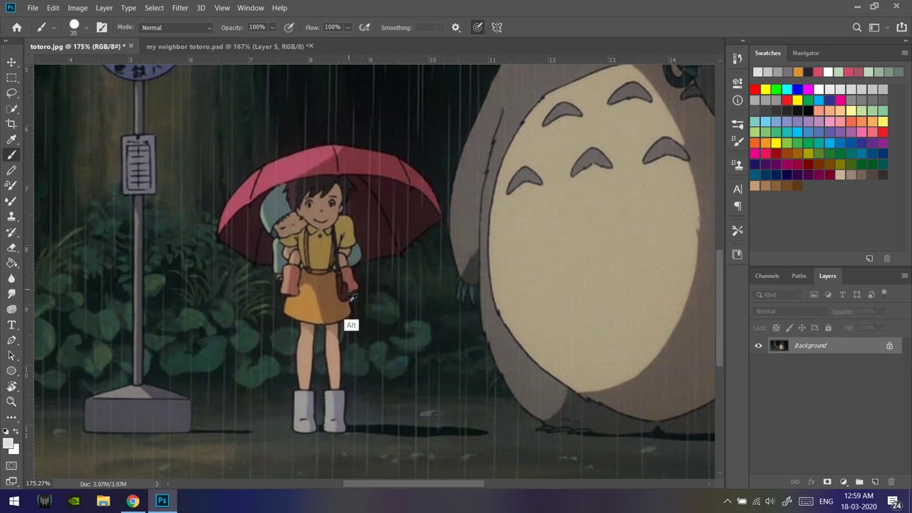
left_click(236, 46)
key("ctrl+Tab")
key("ctrl+Tab")
left_click(10, 443)
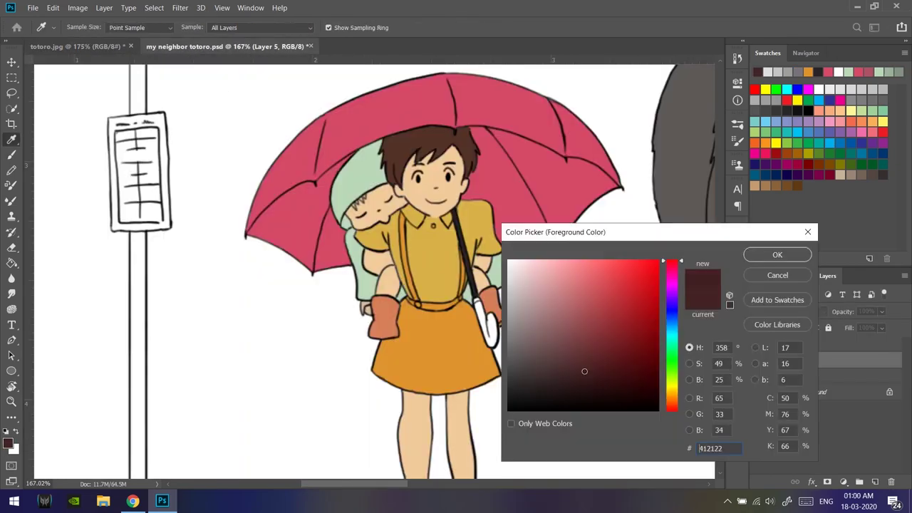
key("Return")
left_click_drag(451, 258, 456, 276)
Eyedrop Totoro's grey-brown fur from totoro.jpg into the Color Picker.
key("ctrl+Tab")
left_click(10, 443)
key("Return")
key("ctrl+Tab")
key("z")
scroll(585, 272, "down", 5)
key("ctrl+Tab")
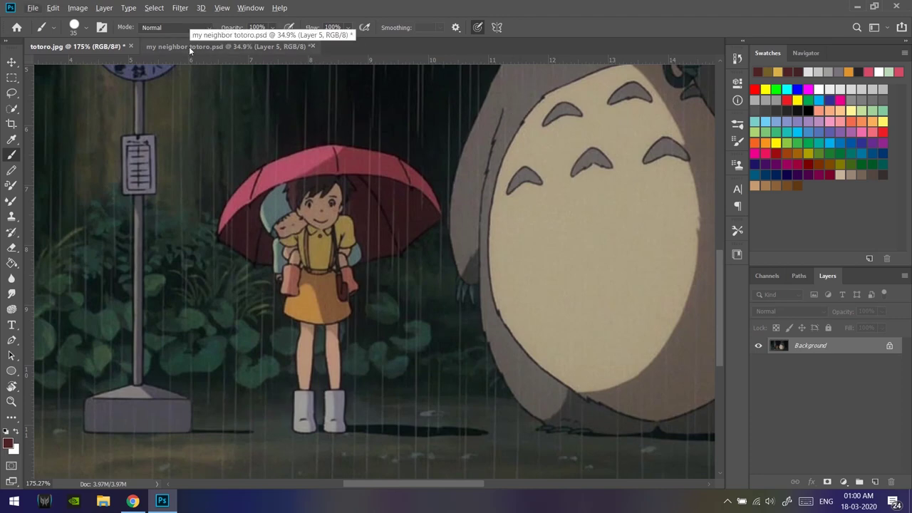
left_click(269, 46)
key("ctrl+Tab")
left_click(269, 46)
key("i")
left_click(10, 443)
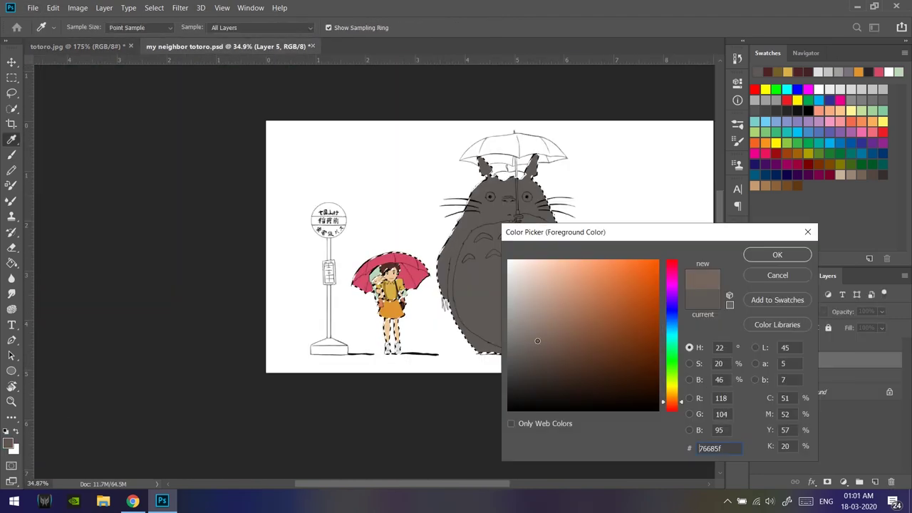
Paint big Totoro's body grey-brown and clear the selection.
key("Return")
key("b")
mouse_move(484, 214)
left_mouse_down()
mouse_move(526, 295)
mouse_move(542, 306)
left_mouse_up()
key("ctrl+d")
key("ctrl+0")
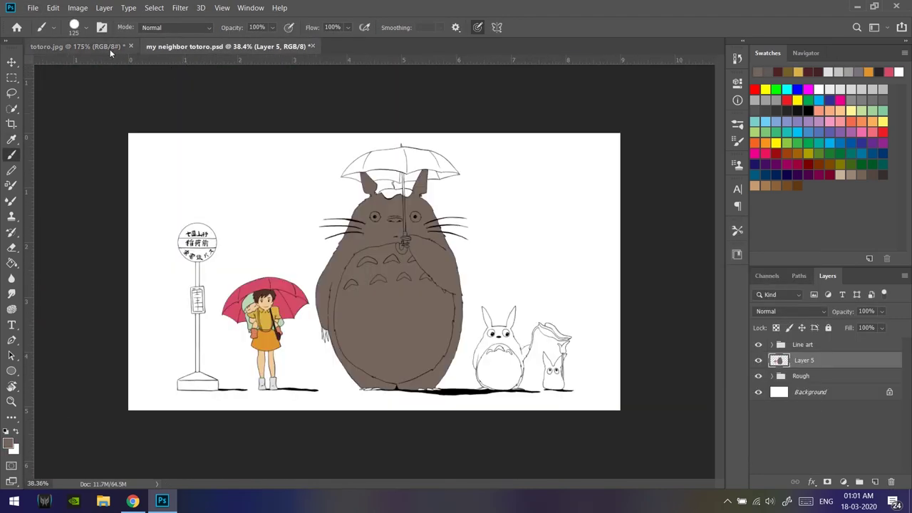
scroll(400, 320, "up", 3, "alt")
Choose a peach colour and start painting the upper-left part of Totoro's belly.
left_click(10, 443)
left_click(667, 285)
left_click(560, 289)
key("Return")
mouse_move(365, 279)
left_mouse_down()
mouse_move(366, 305)
mouse_move(347, 302)
left_mouse_up()
scroll(335, 278, "up", 5, "alt")
left_click_drag(342, 235, 273, 324)
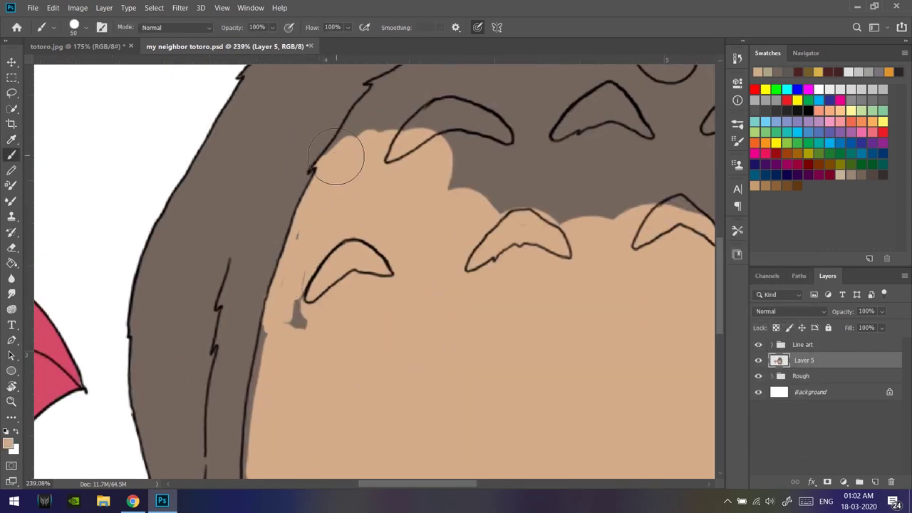
left_click_drag(335, 157, 364, 121)
scroll(316, 255, "down", 4, "alt")
Magic-wand select Totoro's fur area and paint the belly's top, right and lower sides peach.
key("w")
left_click(482, 81)
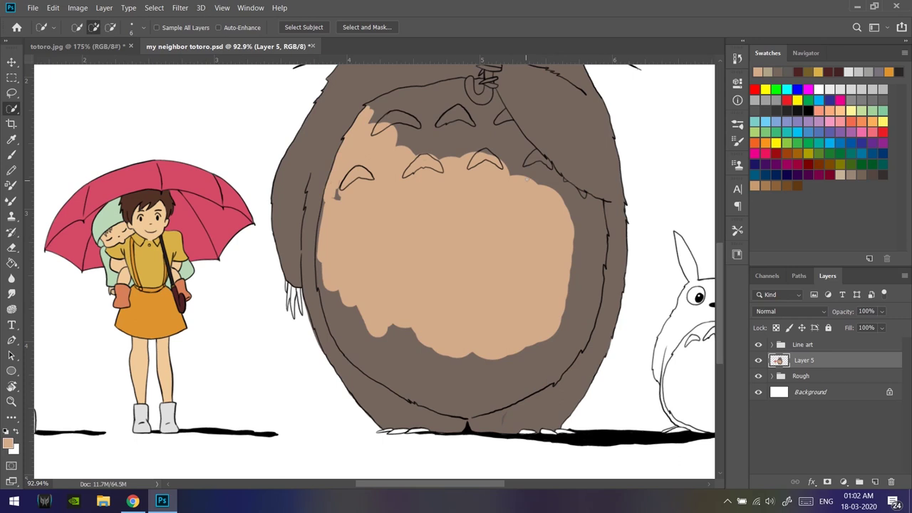
key("b")
left_click_drag(491, 143, 570, 313)
scroll(282, 383, "up", 4, "alt")
scroll(296, 179, "down", 5)
left_click_drag(279, 238, 335, 385)
scroll(285, 214, "down", 4)
mouse_move(271, 213)
left_mouse_down()
mouse_move(267, 149)
mouse_move(479, 257)
mouse_move(540, 316)
left_mouse_up()
scroll(479, 256, "down", 1)
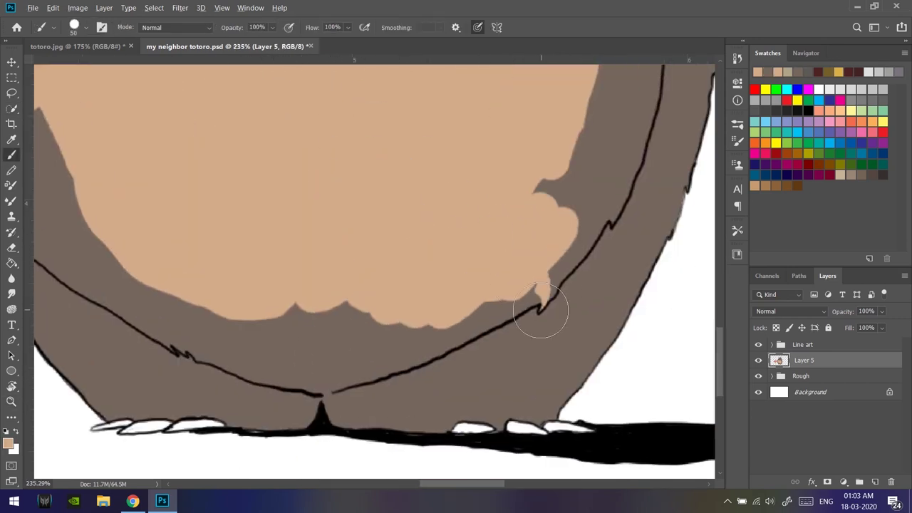
scroll(540, 316, "up", 1)
Resample the peach and paint along the lower belly line and the belly's right edge.
left_click(180, 306, "alt")
left_click_drag(240, 321, 167, 264)
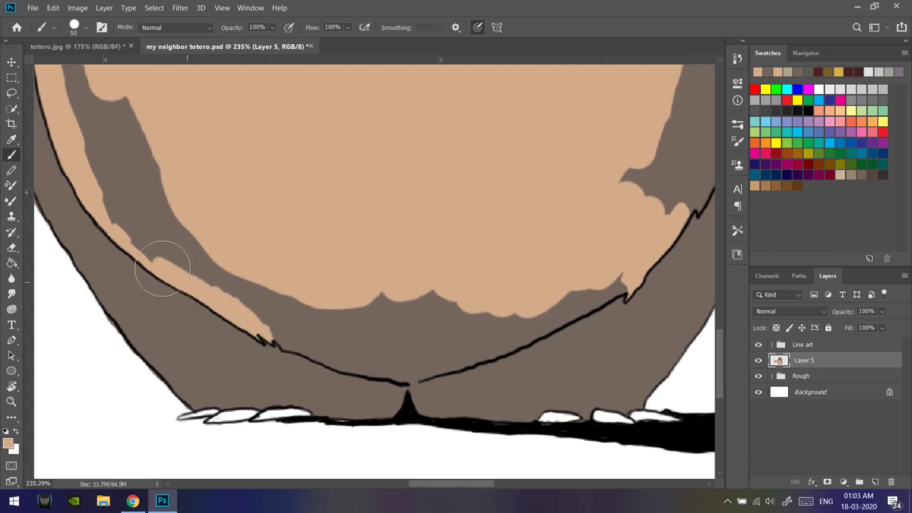
scroll(167, 264, "down", 2)
mouse_move(307, 288)
left_mouse_down()
mouse_move(363, 250)
mouse_move(513, 214)
left_mouse_up()
left_click_drag(371, 278, 142, 249)
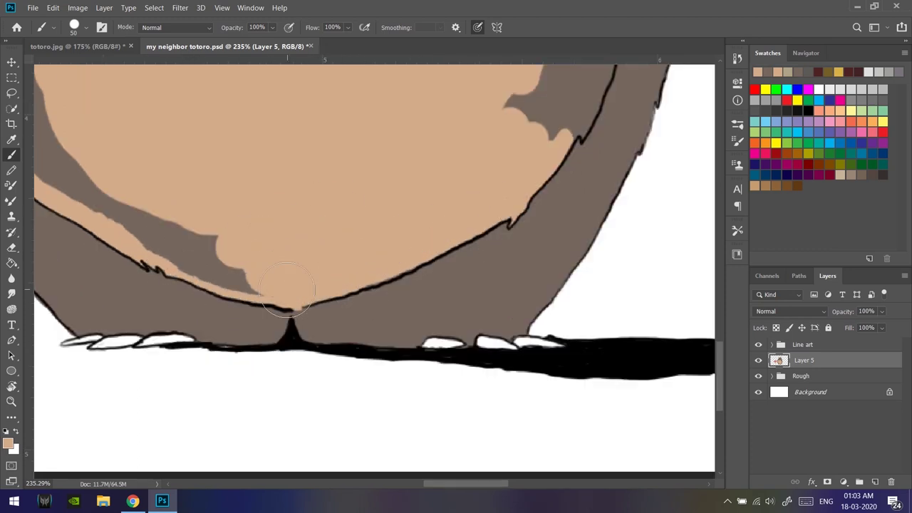
scroll(234, 248, "left", 3)
scroll(382, 337, "up", 3)
left_click_drag(381, 337, 460, 177)
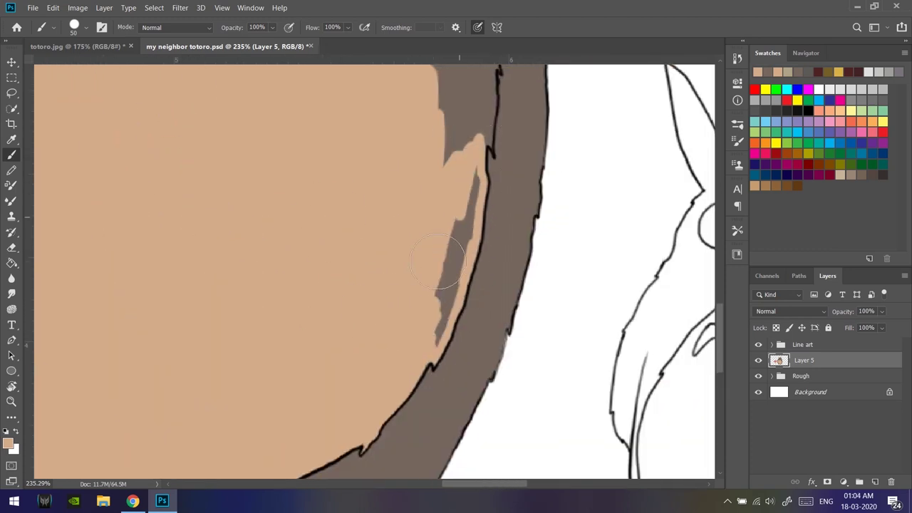
scroll(416, 361, "up", 3)
scroll(416, 360, "right", 2)
Cover the remaining grey strips under the hairline and the grey patch on the belly with peach.
left_click_drag(408, 233, 411, 310)
scroll(317, 226, "up", 3)
scroll(317, 226, "left", 1)
left_click_drag(337, 254, 409, 335)
scroll(255, 261, "down", 1)
scroll(255, 260, "right", 2)
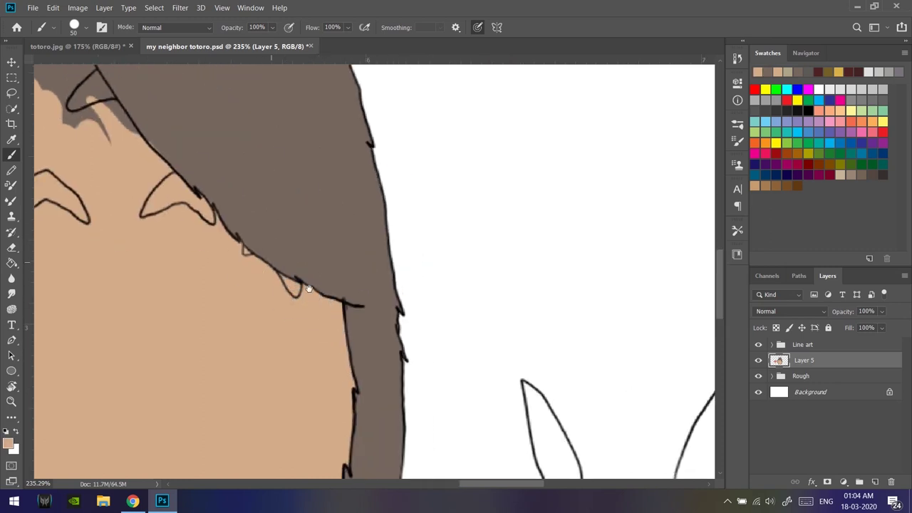
scroll(301, 295, "down", 5)
scroll(264, 264, "left", 3)
scroll(256, 236, "left", 5)
mouse_move(463, 307)
left_mouse_down()
mouse_move(214, 245)
mouse_move(468, 178)
mouse_move(461, 182)
left_mouse_up()
mouse_move(546, 222)
left_mouse_down()
mouse_move(368, 191)
mouse_move(335, 163)
mouse_move(441, 173)
left_mouse_up()
scroll(499, 204, "down", 5)
scroll(356, 214, "up", 8)
scroll(357, 213, "down", 8)
Fill the chevron markings on Totoro's belly grey.
left_click_drag(260, 310, 282, 296)
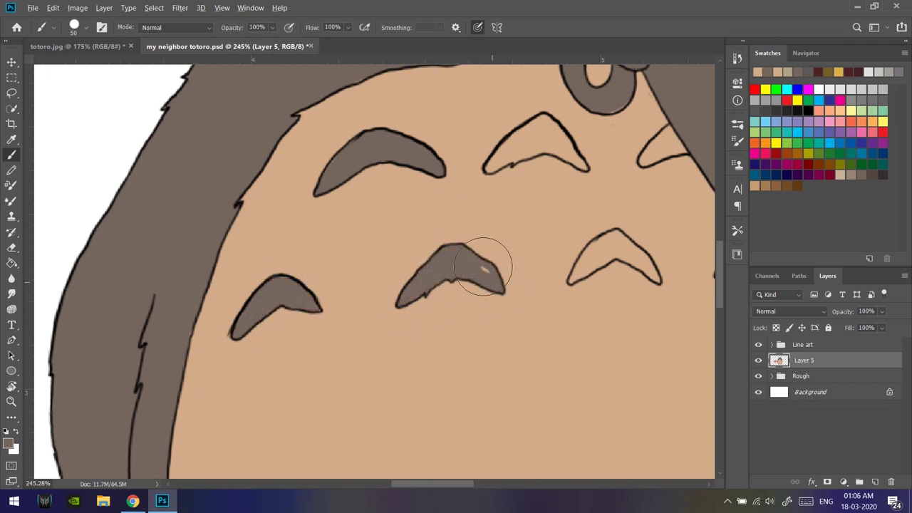
left_click_drag(493, 283, 322, 304)
left_click_drag(441, 260, 424, 293)
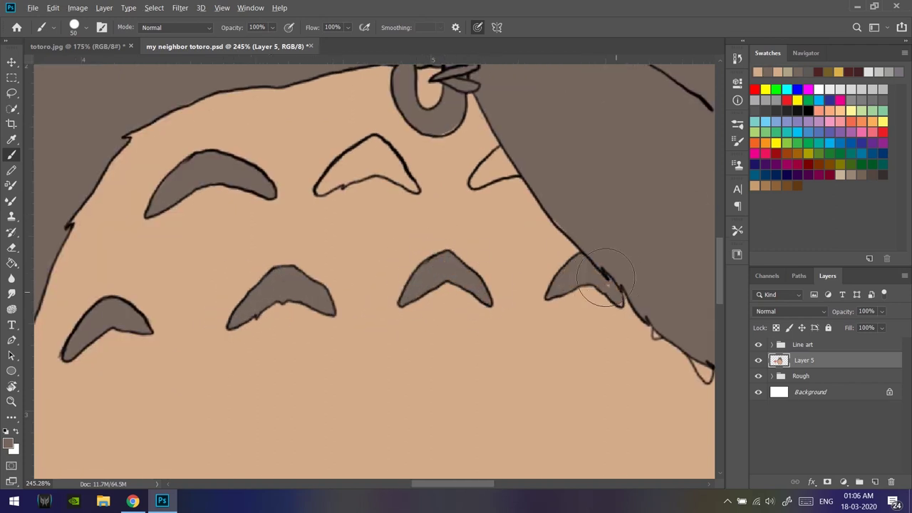
left_click_drag(401, 169, 299, 171)
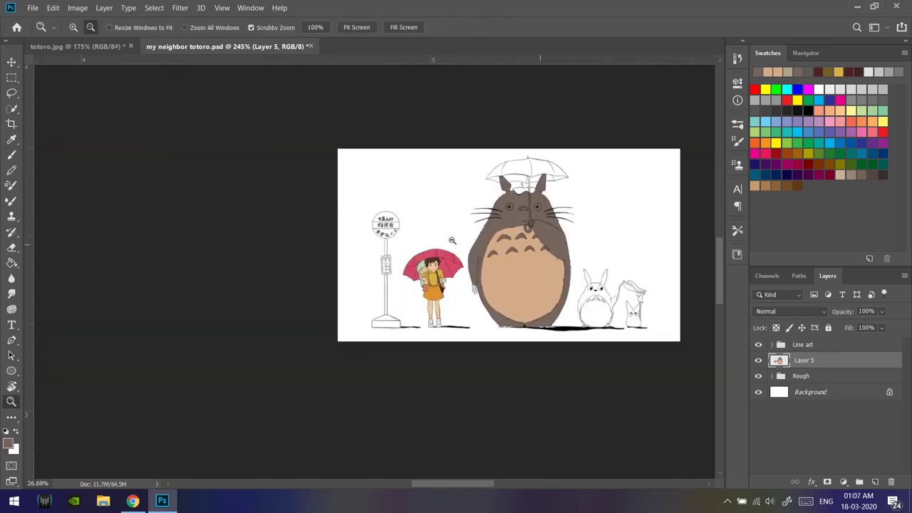
Zoom in and paint both of big Totoro's eyes light grey with a white foreground.
left_click_drag(347, 214, 399, 214)
left_click(9, 445)
left_click(775, 255)
left_click_drag(399, 278, 427, 281)
scroll(436, 278, "down", 2)
scroll(61, 421, "up", 2)
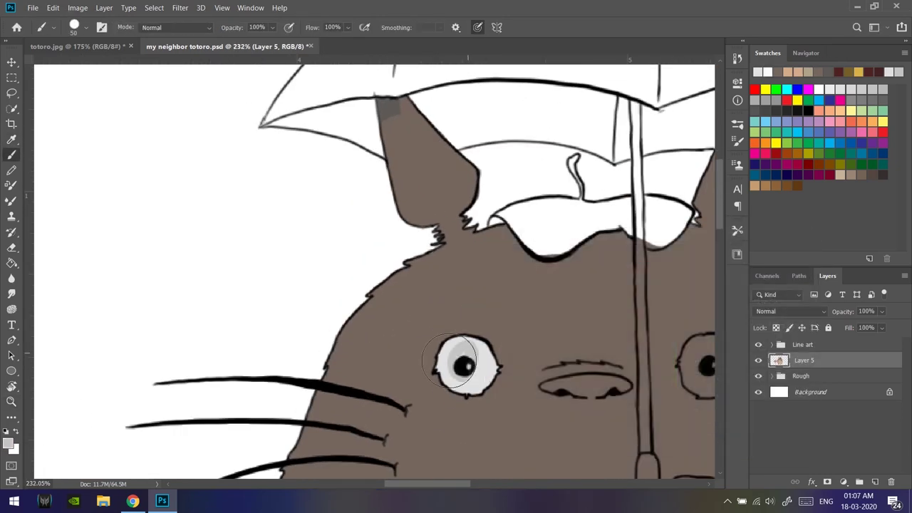
scroll(443, 363, "down", 2)
scroll(473, 316, "up", 2)
left_click_drag(477, 318, 490, 312)
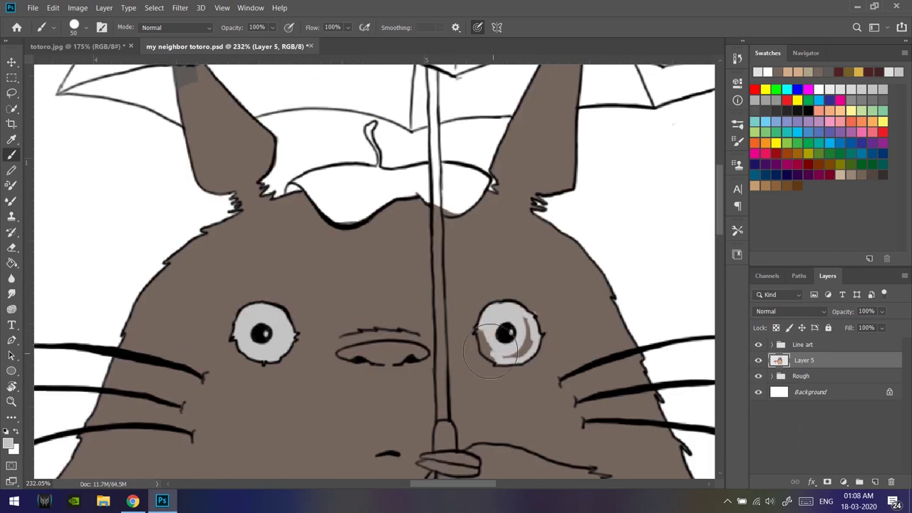
scroll(552, 293, "down", 2)
scroll(202, 326, "up", 2)
Pick green, checking the totoro.jpg reference, and paint the leaf on Totoro's head.
left_click(8, 445)
left_click(784, 225)
left_click(77, 46)
left_click(225, 45)
left_click(8, 444)
left_click(774, 255)
key("b")
mouse_move(334, 274)
left_mouse_down()
mouse_move(378, 246)
mouse_move(505, 291)
left_mouse_up()
scroll(395, 189, "up", 2)
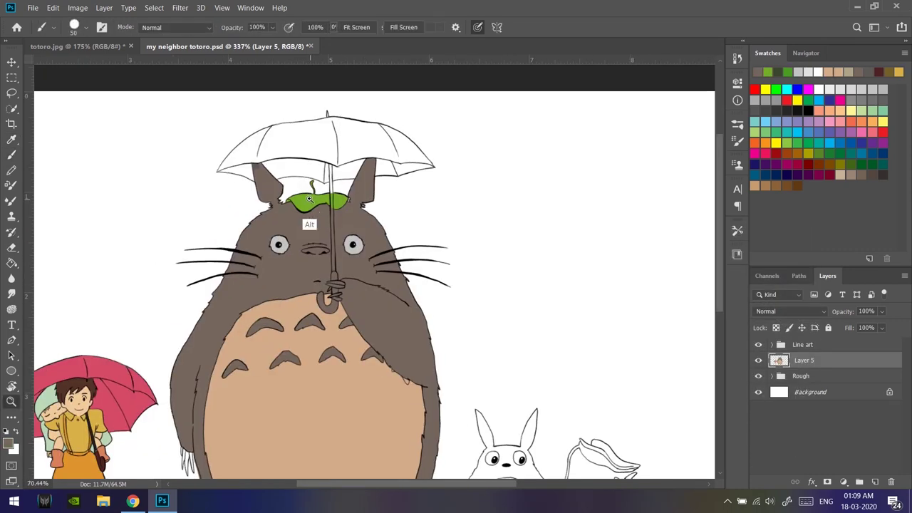
Paint the small Totoro's leaf stem, big leaf and flower bud green.
key("b")
left_click_drag(374, 236, 335, 365)
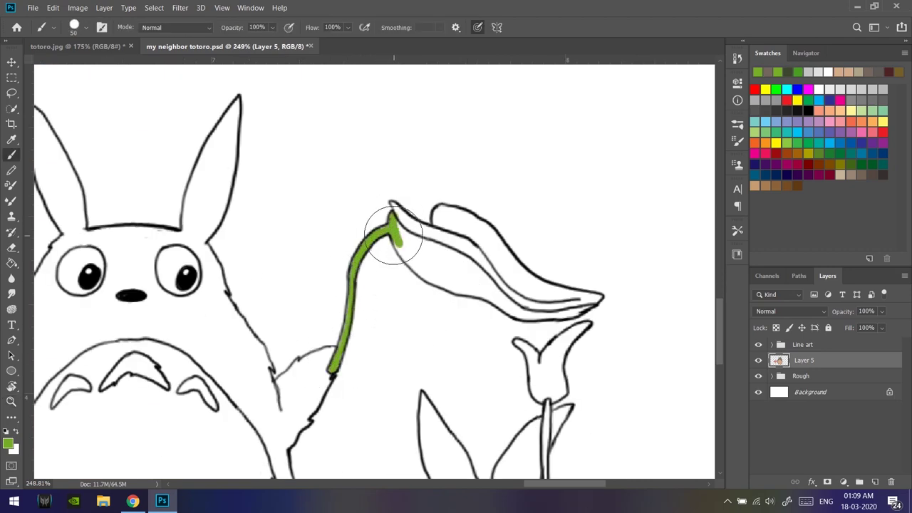
mouse_move(498, 237)
left_mouse_down()
mouse_move(464, 285)
mouse_move(563, 296)
left_mouse_up()
scroll(458, 257, "down", 4)
left_click_drag(453, 218, 479, 273)
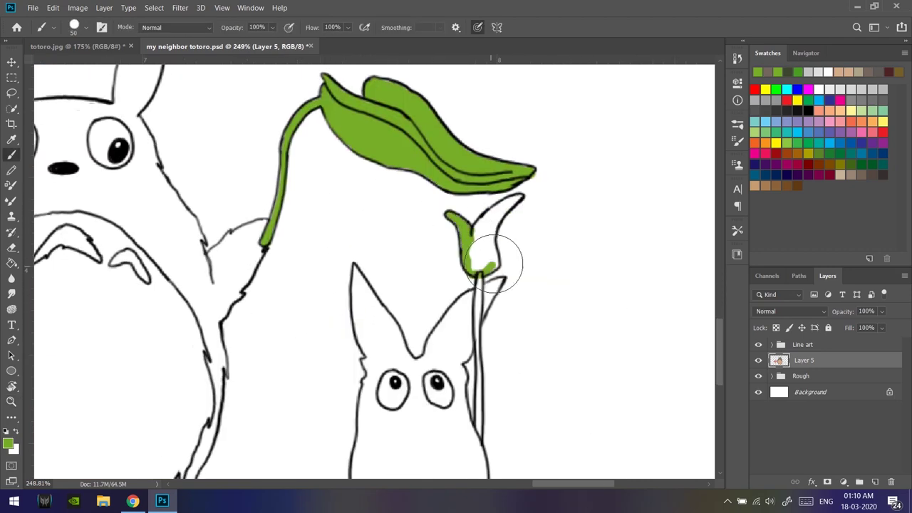
scroll(498, 214, "down", 2)
left_click_drag(483, 210, 481, 293)
scroll(466, 347, "down", 10)
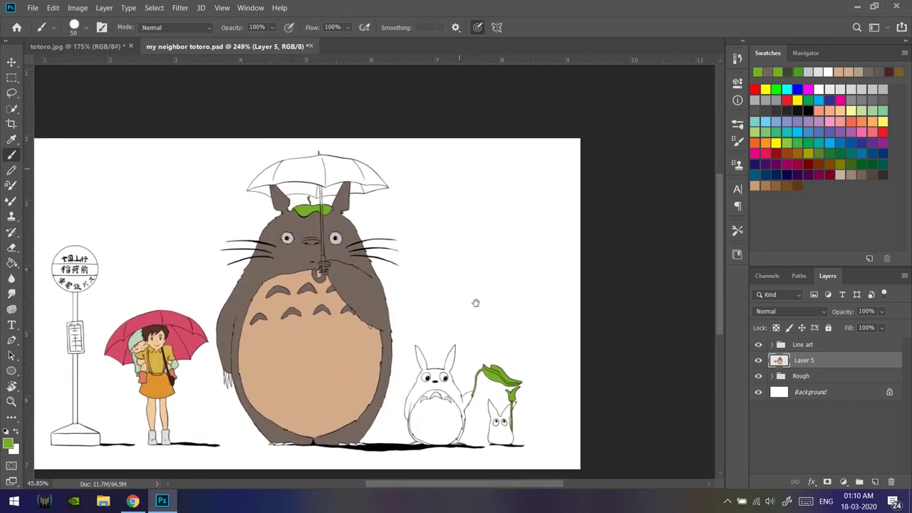
Choose a slate purple and start painting the umbrella's upper-left panel.
key("ctrl+Tab")
key("ctrl+Tab")
left_click(8, 444)
key("Return")
key("b")
scroll(285, 198, "up", 5)
left_click_drag(329, 112, 232, 170)
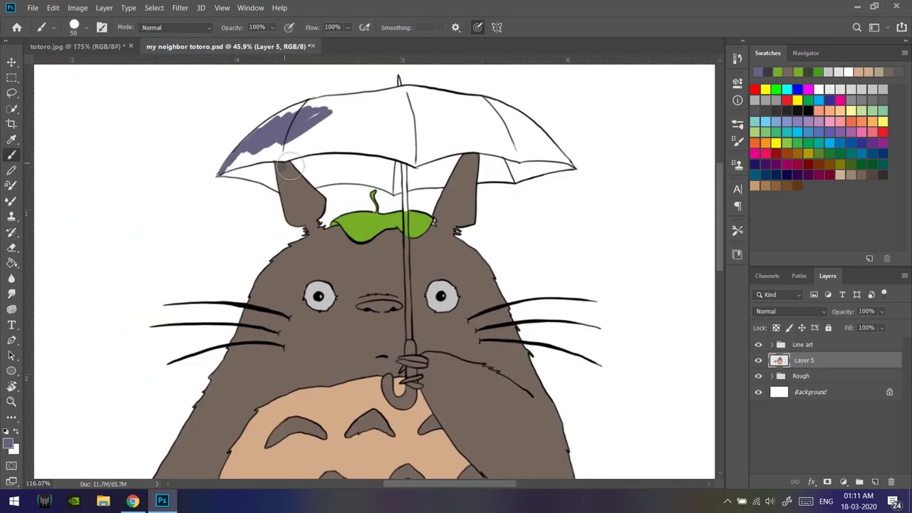
Brush slate purple over the umbrella's top edge, right edge and right panel.
scroll(291, 95, "up", 3)
left_click_drag(420, 153, 275, 201)
mouse_move(254, 132)
left_mouse_down()
mouse_move(549, 94)
mouse_move(304, 128)
left_mouse_up()
left_click_drag(478, 158, 616, 280)
left_click_drag(436, 268, 434, 258)
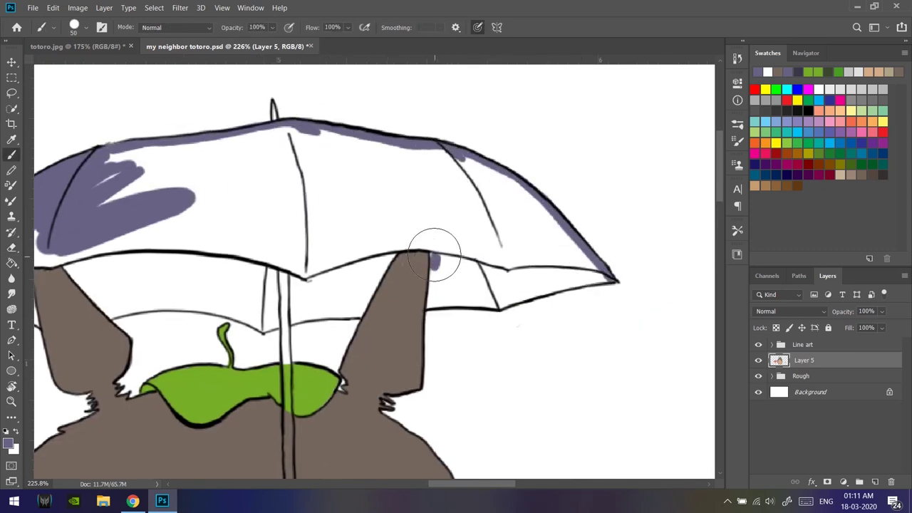
mouse_move(506, 303)
left_mouse_down()
mouse_move(513, 260)
mouse_move(468, 152)
mouse_move(387, 240)
mouse_move(392, 253)
left_mouse_up()
Remove stray purple beside the ear and fill the remaining white umbrella areas purple.
key("e")
key("b")
left_click_drag(116, 314, 221, 303)
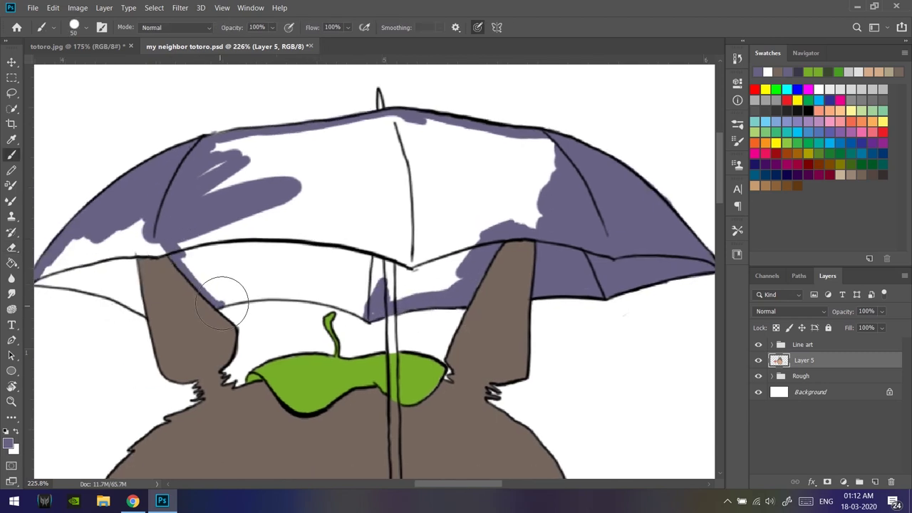
left_click_drag(136, 264, 186, 271)
left_click_drag(192, 235, 112, 285)
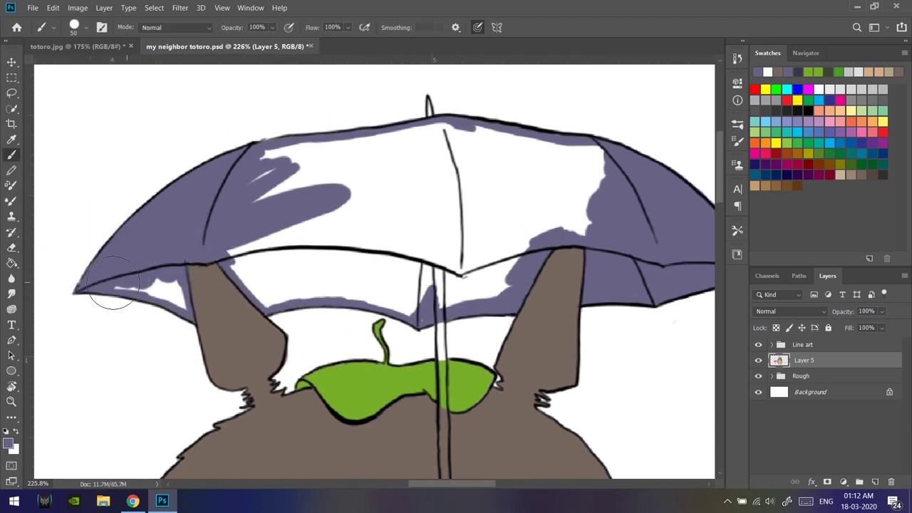
mouse_move(274, 297)
left_mouse_down()
mouse_move(357, 302)
mouse_move(580, 147)
mouse_move(271, 171)
mouse_move(474, 150)
left_mouse_up()
key("ctrl+Tab")
key("ctrl+Tab")
scroll(451, 289, "down", 5)
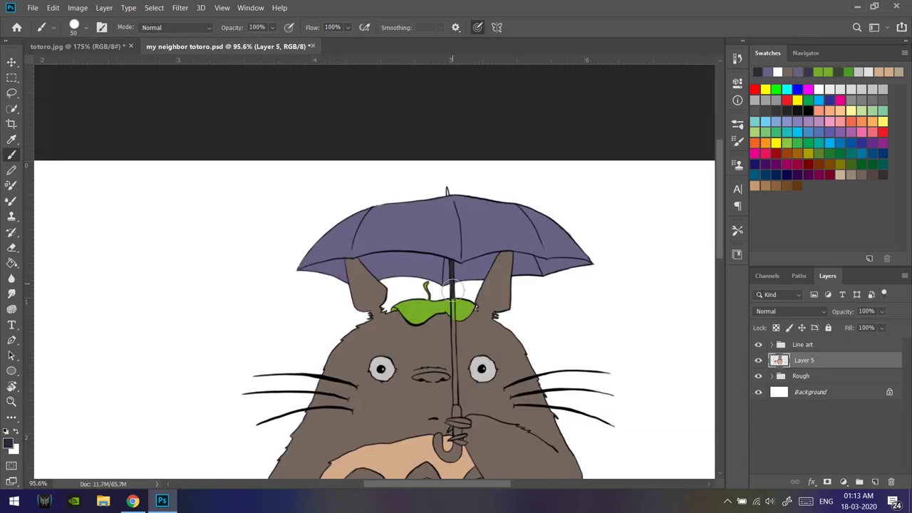
Zoom in and paint the umbrella's hook and handle dark teal.
scroll(456, 390, "up", 3)
key("ctrl+Tab")
key("ctrl+Tab")
scroll(275, 326, "up", 3)
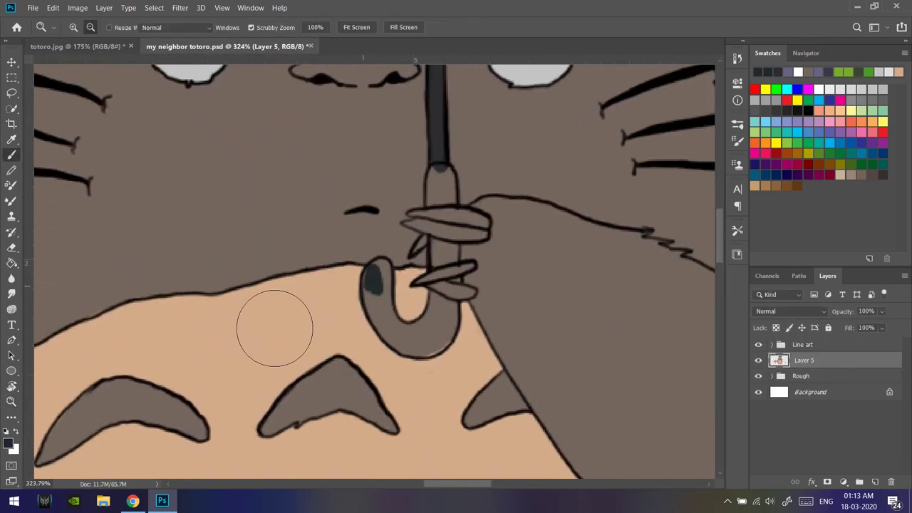
left_click_drag(388, 314, 437, 310)
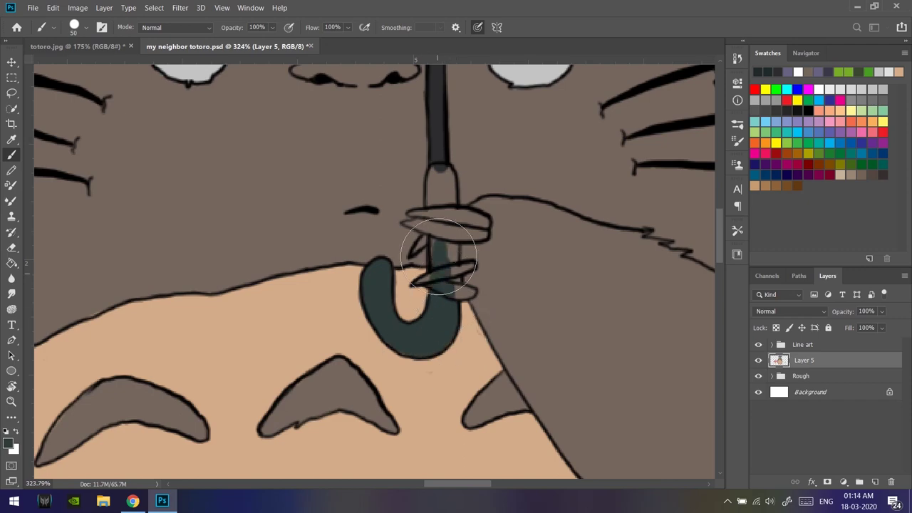
left_click_drag(435, 174, 441, 169)
scroll(442, 168, "down", 5)
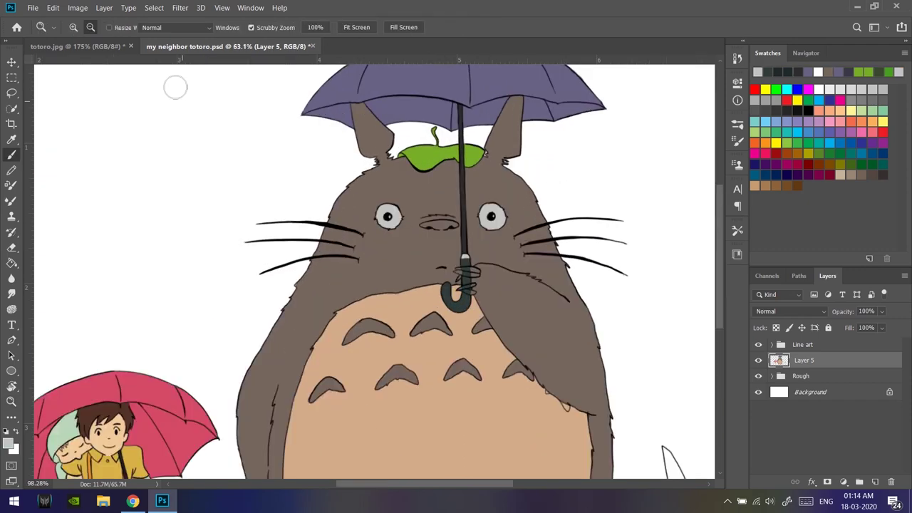
scroll(370, 224, "up", 4)
scroll(392, 232, "down", 6)
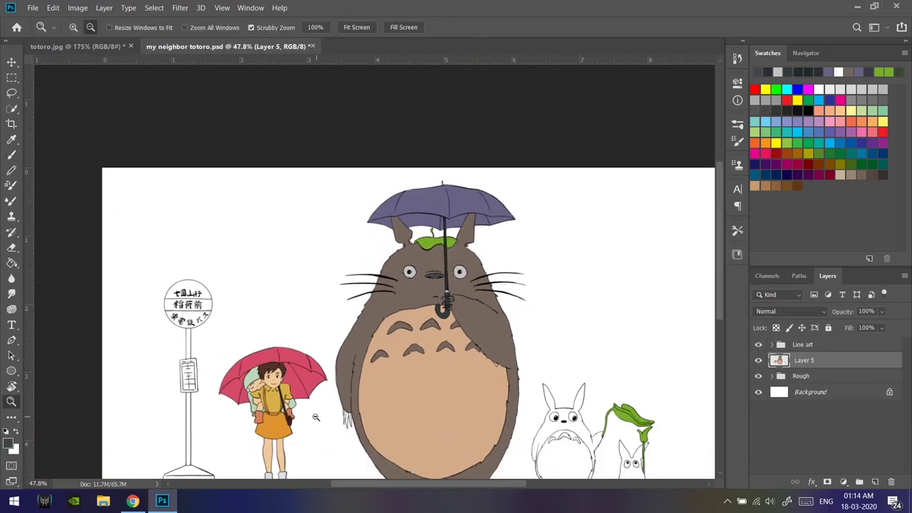
Compare with the reference, reposition the view, and start filling big Totoro's leftmost claw grey.
key("ctrl+Tab")
key("ctrl+Tab")
key("Escape")
scroll(367, 381, "up", 5)
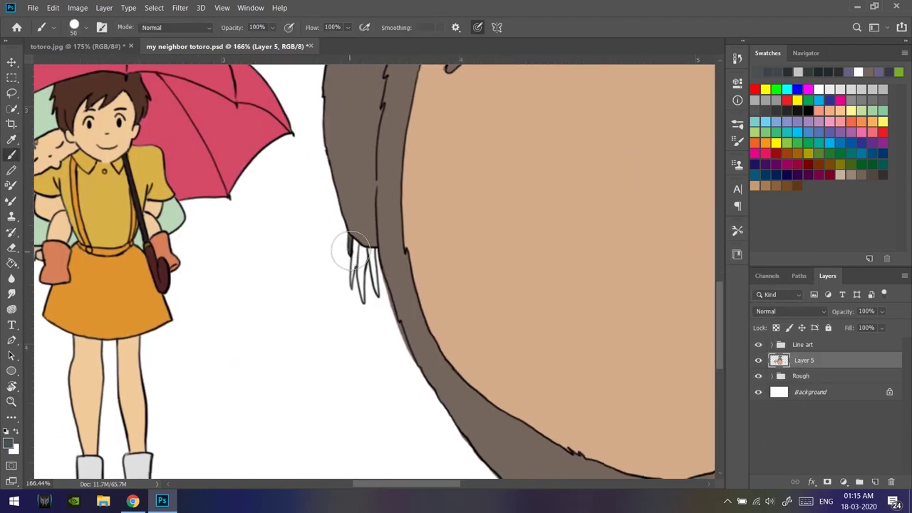
scroll(368, 255, "right", 5)
scroll(383, 310, "up", 5)
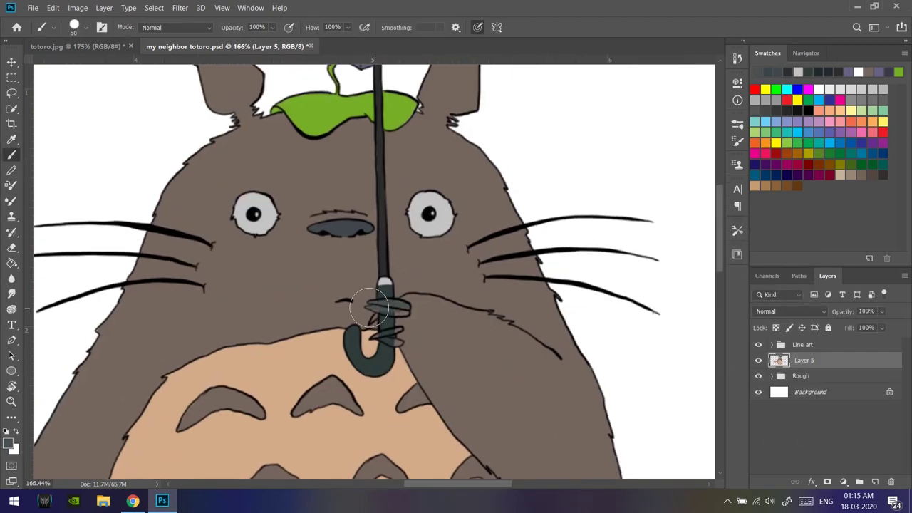
scroll(371, 346, "down", 5)
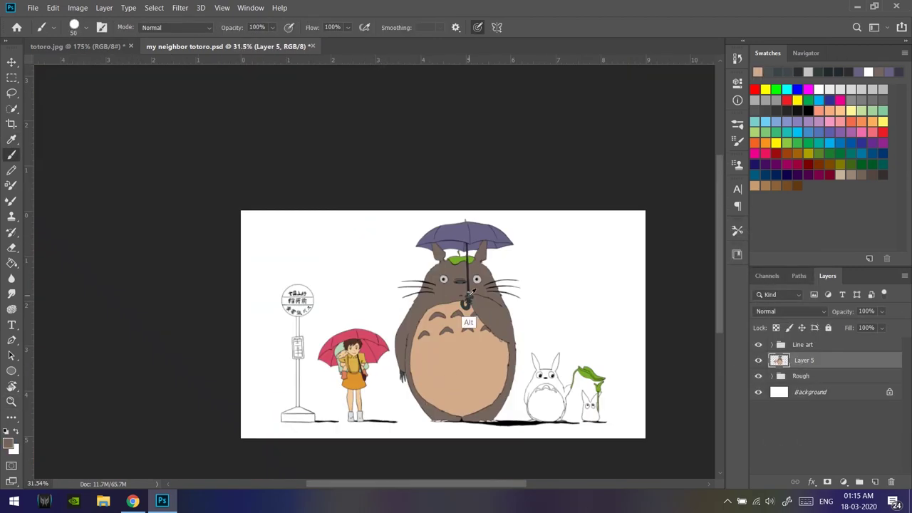
scroll(473, 320, "up", 3)
scroll(513, 238, "up", 2)
left_click(306, 301)
scroll(357, 285, "right", 5)
scroll(400, 276, "down", 1)
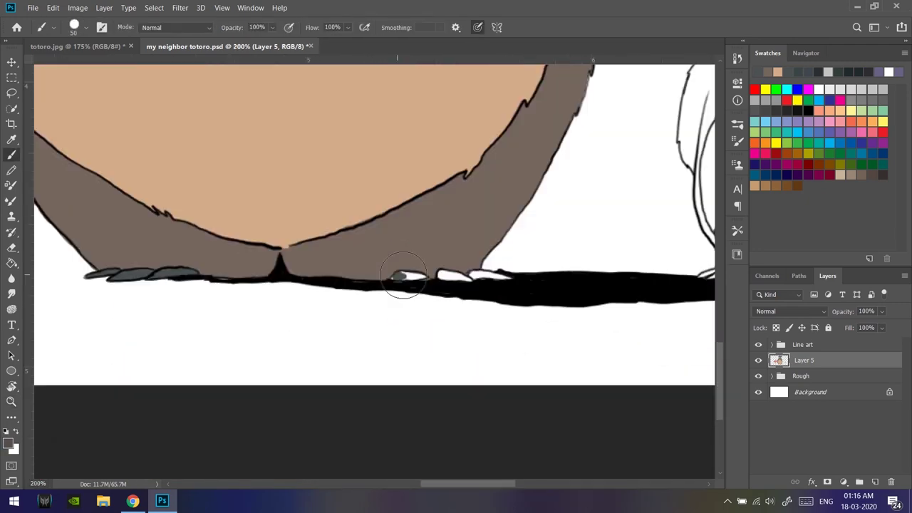
Shade the bus stop's base box and the sign's middle band grey.
scroll(497, 211, "down", 5)
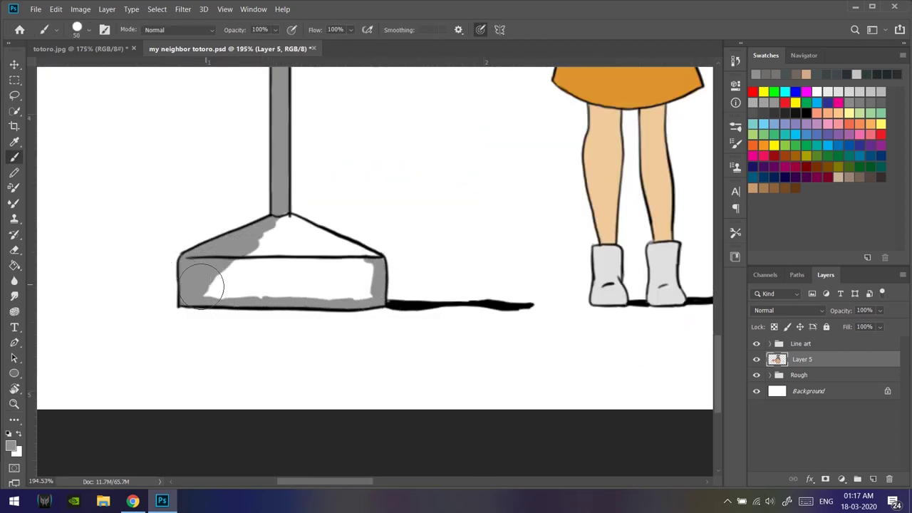
left_click_drag(375, 263, 305, 227)
key("ctrl+0")
left_click(125, 49)
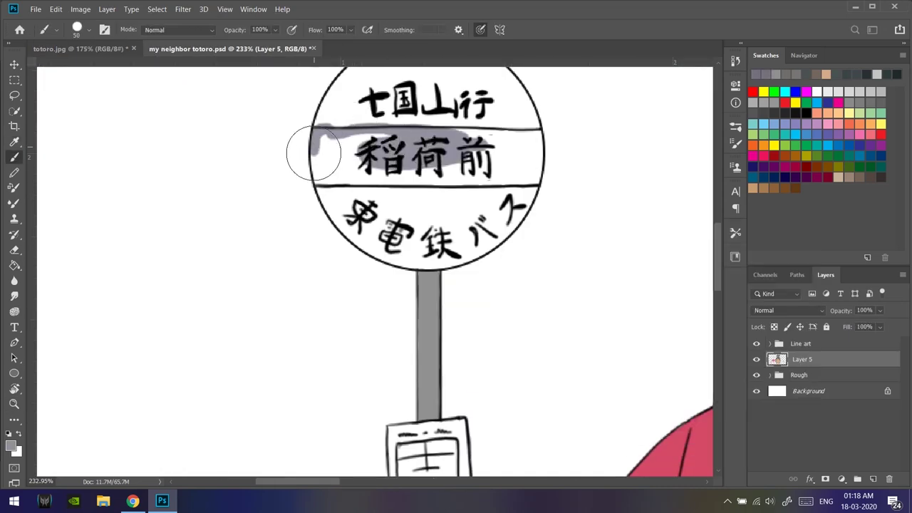
mouse_move(499, 132)
left_mouse_down()
mouse_move(537, 175)
mouse_move(499, 143)
left_mouse_up()
Sample a blue-grey from the reference and brush it over the sign's top and bottom bands.
left_click(82, 49)
key("i")
left_click(228, 48)
left_click(11, 446)
key("Return")
key("b")
left_click_drag(314, 150, 542, 192)
left_click(314, 157, "ctrl")
mouse_move(164, 314)
left_mouse_down()
mouse_move(193, 228)
mouse_move(214, 274)
mouse_move(469, 224)
mouse_move(275, 204)
left_mouse_up()
left_click_drag(390, 292, 363, 150)
mouse_move(107, 314)
left_mouse_down()
mouse_move(133, 356)
mouse_move(478, 281)
mouse_move(356, 418)
mouse_move(141, 301)
mouse_move(242, 345)
mouse_move(235, 320)
mouse_move(214, 399)
left_mouse_up()
Compare with totoro.jpg, pick a grey, and shade the sign's right and upper-left sides.
key("ctrl+Tab")
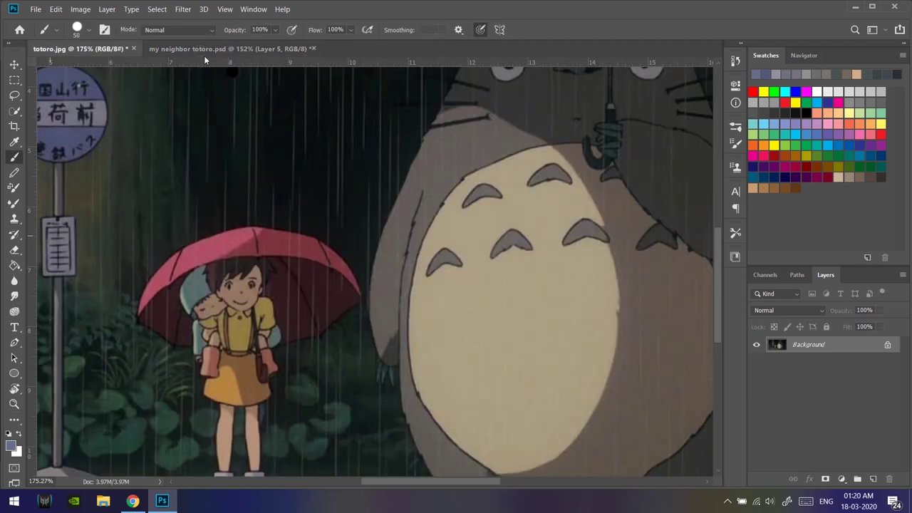
key("ctrl+Tab")
key("ctrl+Tab")
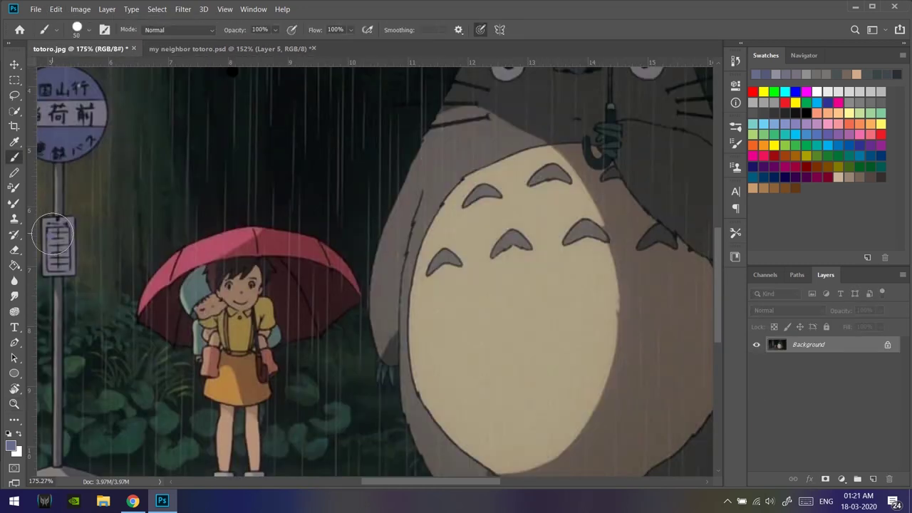
key("ctrl+Tab")
left_click(11, 445)
left_click(770, 320)
left_click(10, 446)
left_click(770, 319)
mouse_move(524, 270)
left_mouse_down()
mouse_move(535, 314)
mouse_move(528, 242)
left_mouse_up()
left_click_drag(474, 217, 465, 257)
mouse_move(500, 360)
left_mouse_down()
mouse_move(462, 294)
mouse_move(471, 214)
left_mouse_up()
key("ctrl+0")
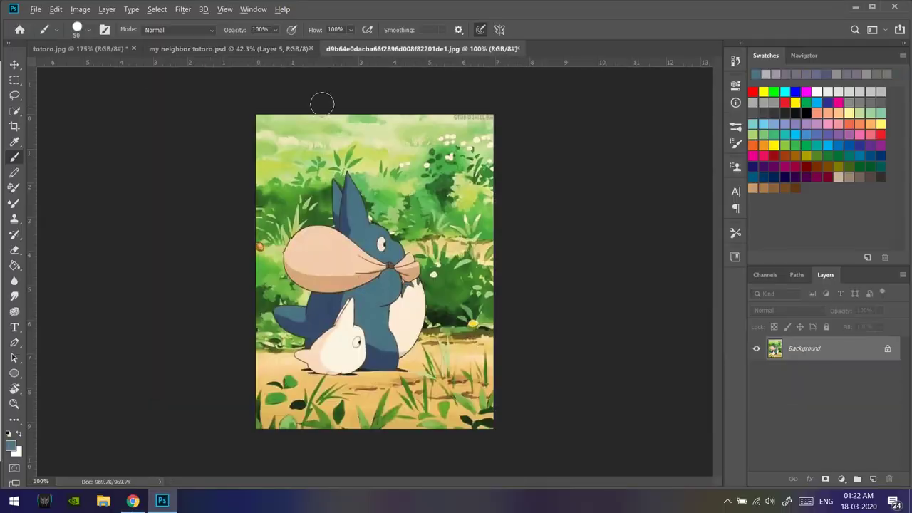
Brush blue over the middle Totoro's body, chest and around its ear and eyes.
scroll(370, 301, "up", 3)
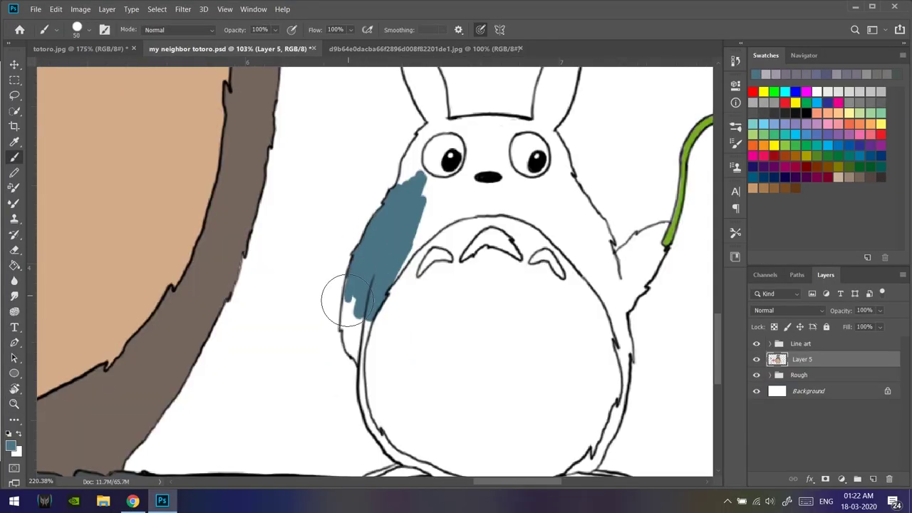
scroll(355, 319, "down", 3)
mouse_move(342, 242)
left_mouse_down()
mouse_move(404, 373)
mouse_move(463, 399)
left_mouse_up()
left_click_drag(595, 208, 605, 251)
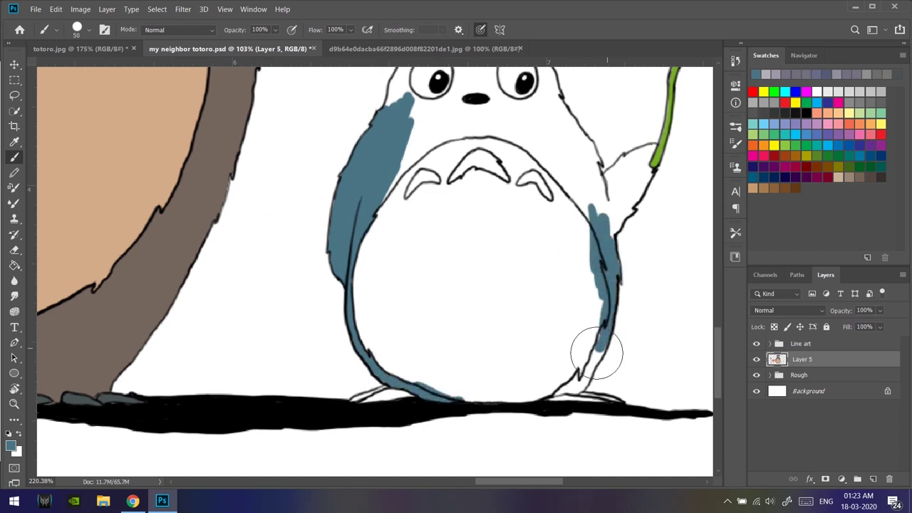
scroll(611, 264, "up", 5)
left_click_drag(520, 187, 550, 251)
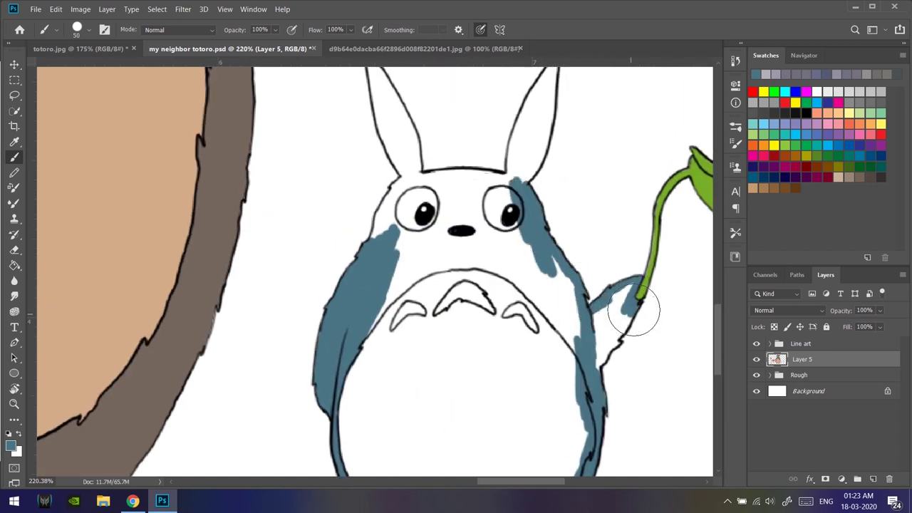
mouse_move(392, 242)
left_mouse_down()
mouse_move(371, 335)
mouse_move(525, 325)
mouse_move(576, 261)
left_mouse_up()
mouse_move(528, 228)
left_mouse_down()
mouse_move(382, 206)
mouse_move(484, 214)
mouse_move(458, 270)
mouse_move(335, 258)
mouse_move(369, 285)
left_mouse_up()
scroll(485, 214, "up", 3)
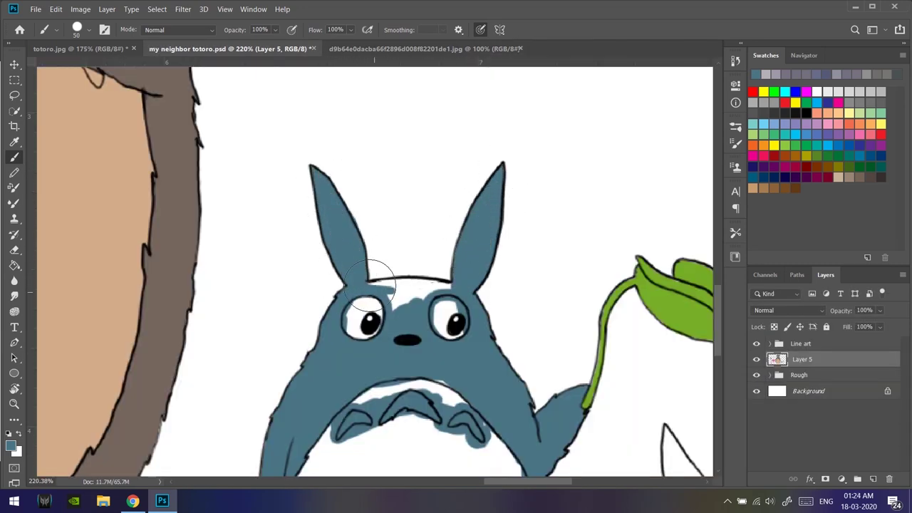
Check the reference and set white as the foreground colour for the middle Totoro's eyes.
key("ctrl+Tab")
key("ctrl+shift+Tab")
scroll(399, 228, "down", 3)
left_click(11, 445)
left_click(774, 259)
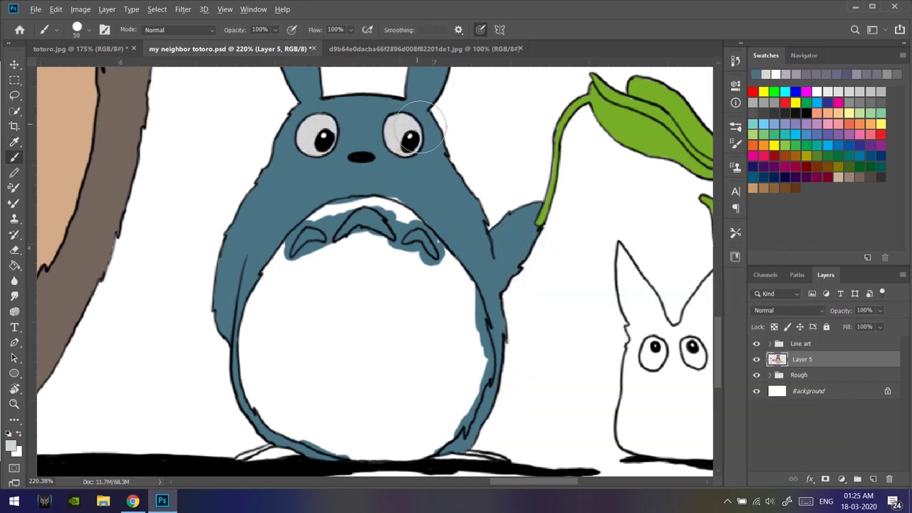
scroll(421, 125, "down", 3)
scroll(397, 285, "up", 4)
left_click(11, 446)
left_click(784, 228)
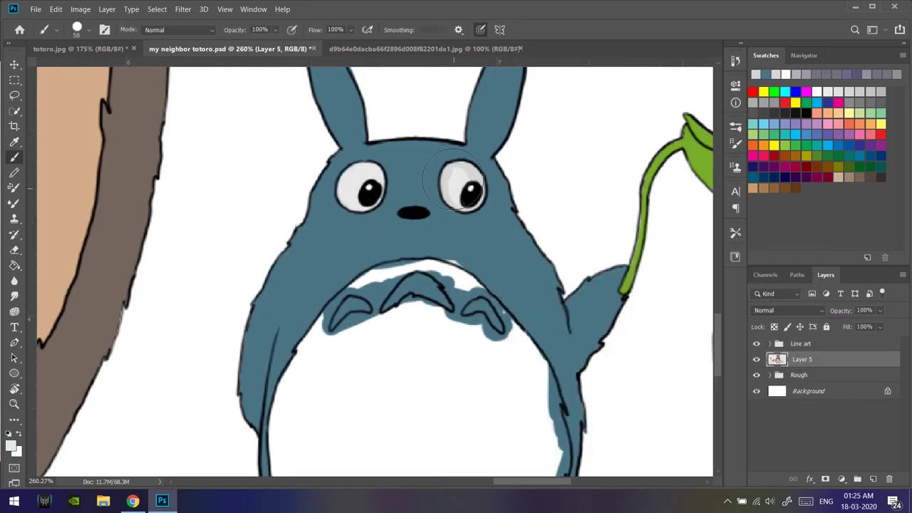
Choose peach and fill the middle Totoro's belly, covering the remaining white spots.
key("ctrl+Tab")
key("ctrl+shift+Tab")
left_click(11, 445)
left_click(795, 231)
scroll(399, 285, "down", 5)
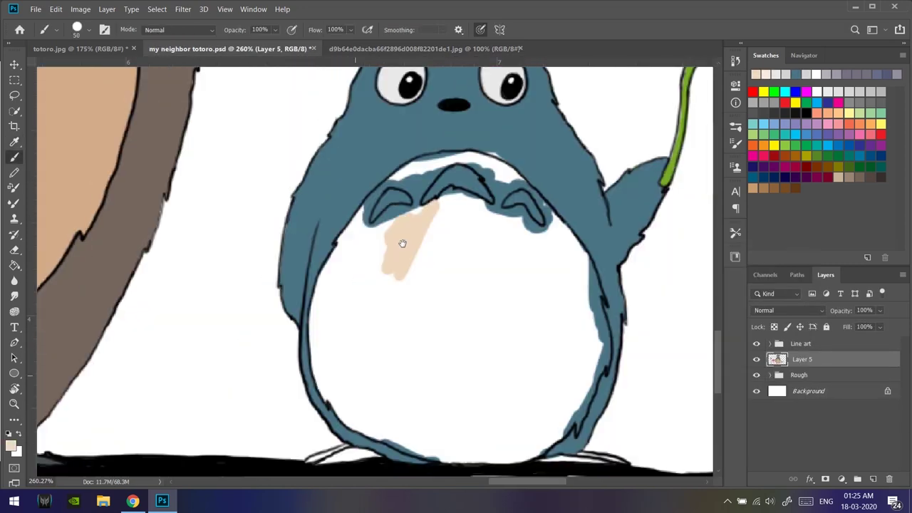
left_click_drag(357, 256, 387, 175)
mouse_move(390, 391)
left_mouse_down()
mouse_move(525, 381)
mouse_move(589, 360)
left_mouse_up()
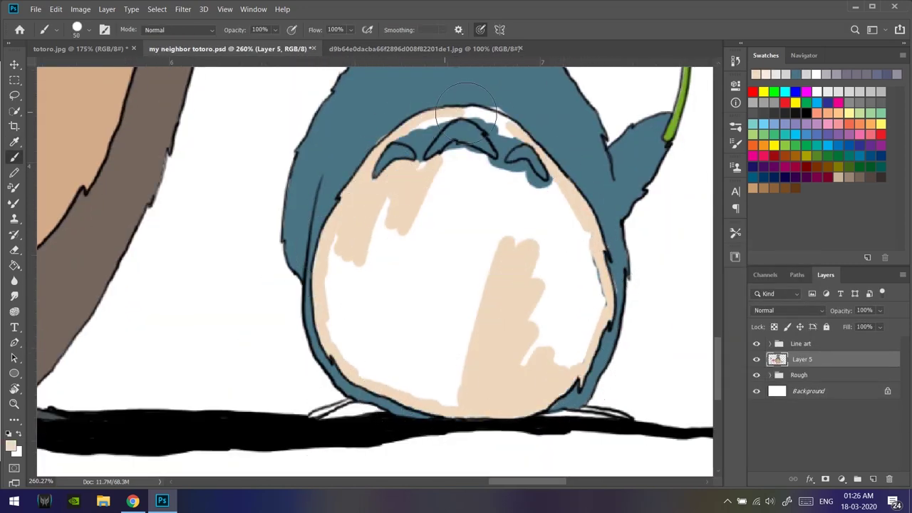
mouse_move(498, 147)
left_mouse_down()
mouse_move(453, 147)
mouse_move(574, 230)
mouse_move(340, 311)
mouse_move(418, 228)
mouse_move(529, 181)
left_mouse_up()
left_click(518, 163, "alt")
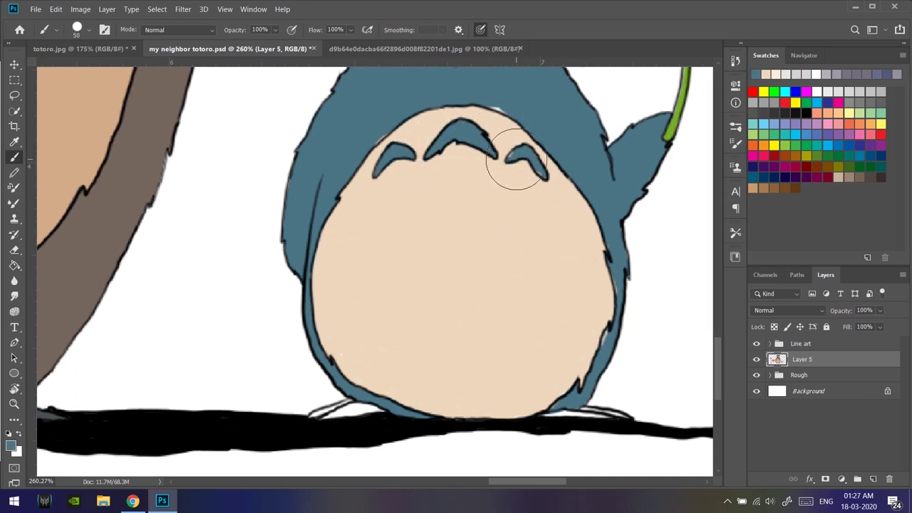
scroll(448, 159, "down", 1)
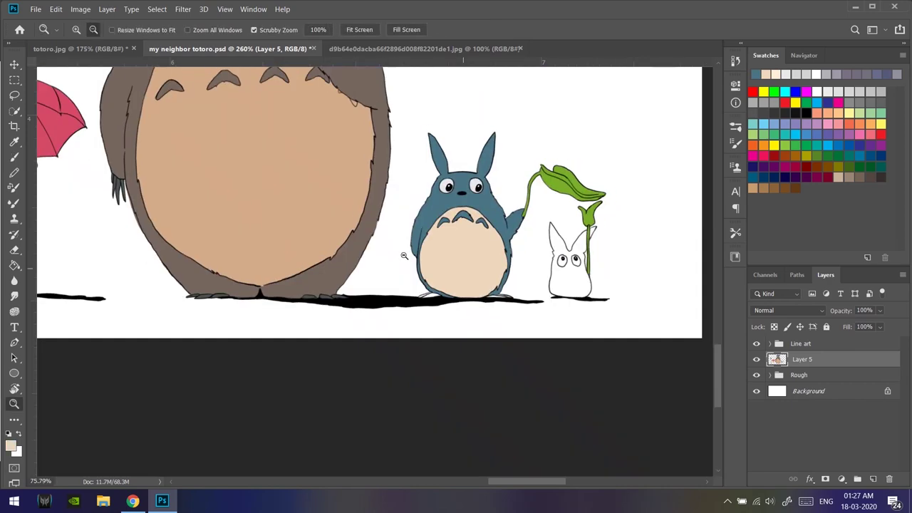
left_click_drag(621, 230, 397, 325)
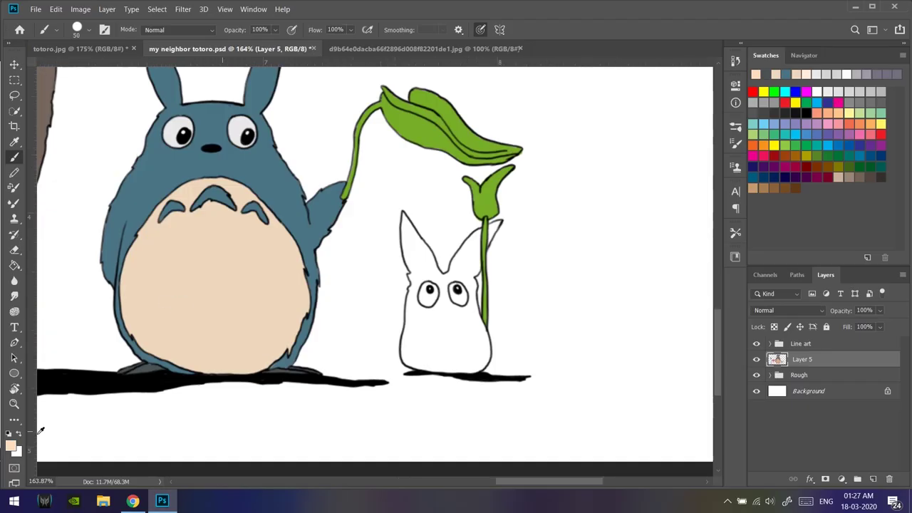
Fill the smallest Totoro's body pale grey and switch to the Lasso tool.
left_click(10, 446)
left_click(775, 254)
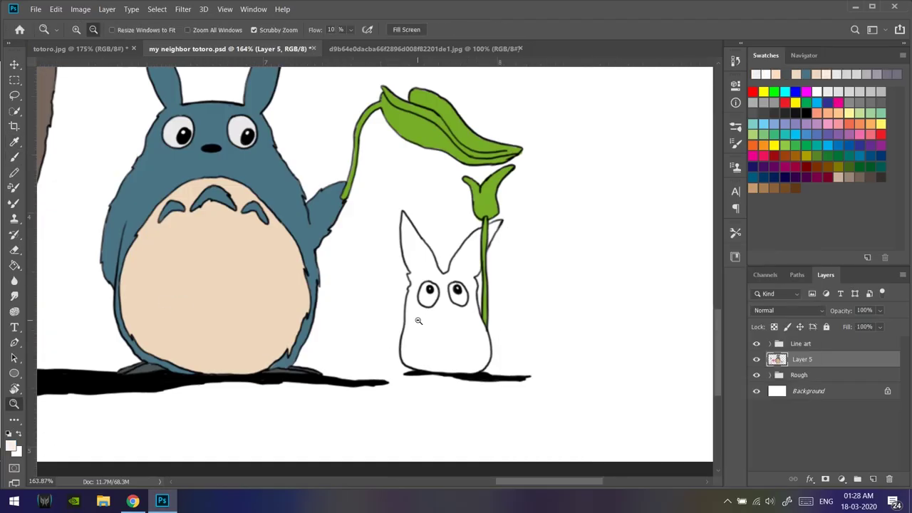
scroll(413, 326, "up", 1)
left_click_drag(408, 288, 497, 379)
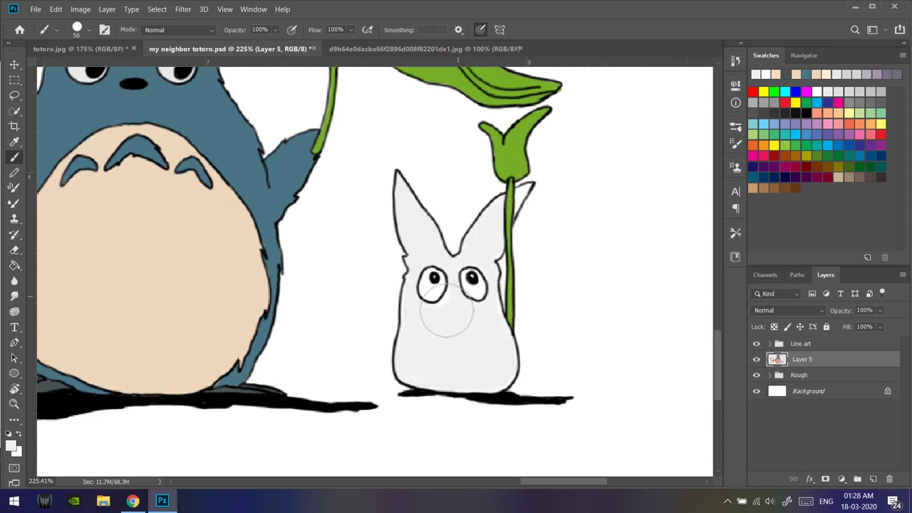
scroll(489, 285, "up", 2)
scroll(520, 153, "down", 8)
scroll(562, 222, "up", 2)
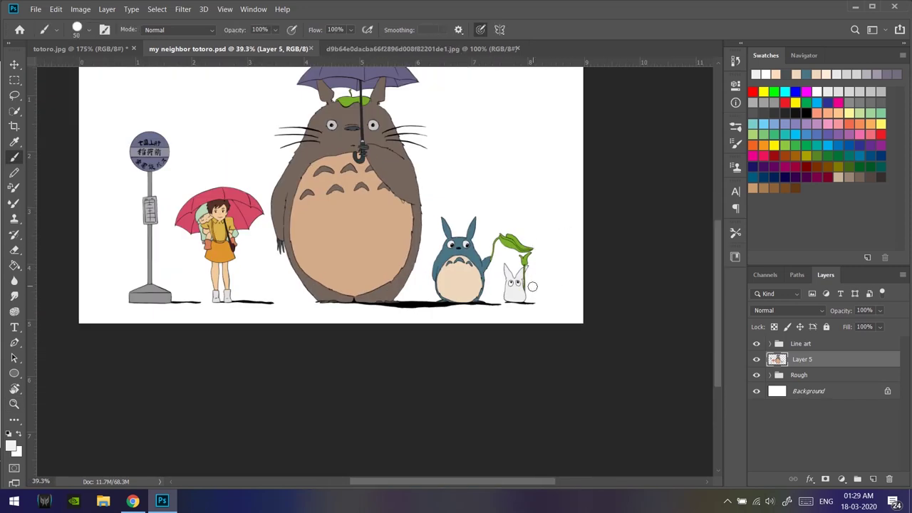
scroll(297, 146, "down", 2)
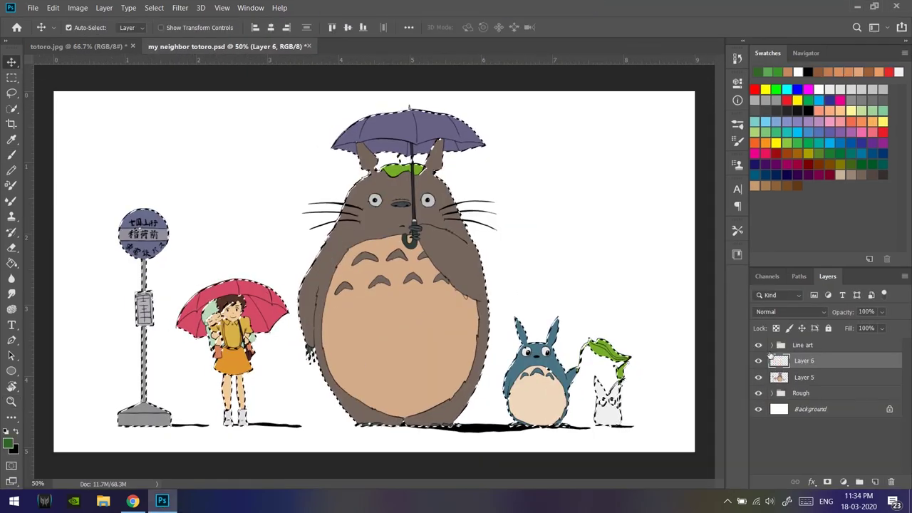
left_click(11, 93)
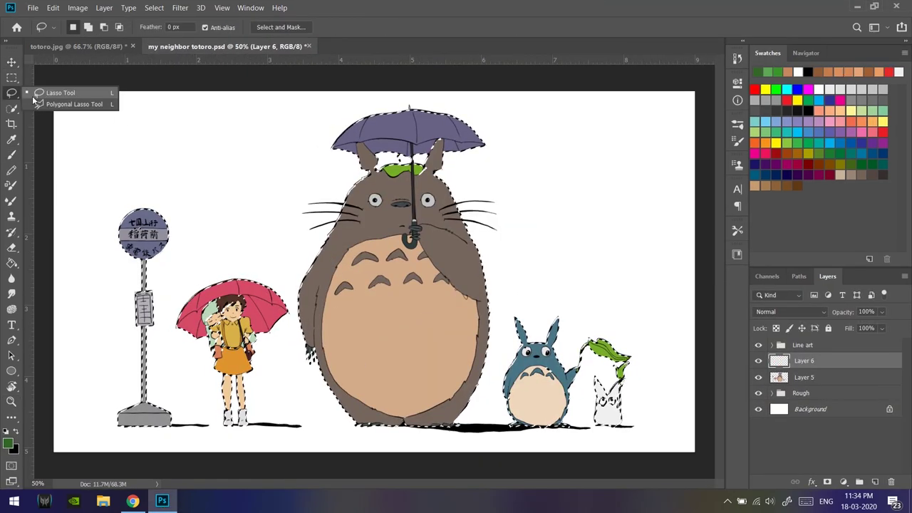
Subtract big Totoro's belly from the freehand selection.
left_click(42, 93)
left_click_drag(345, 196, 419, 341)
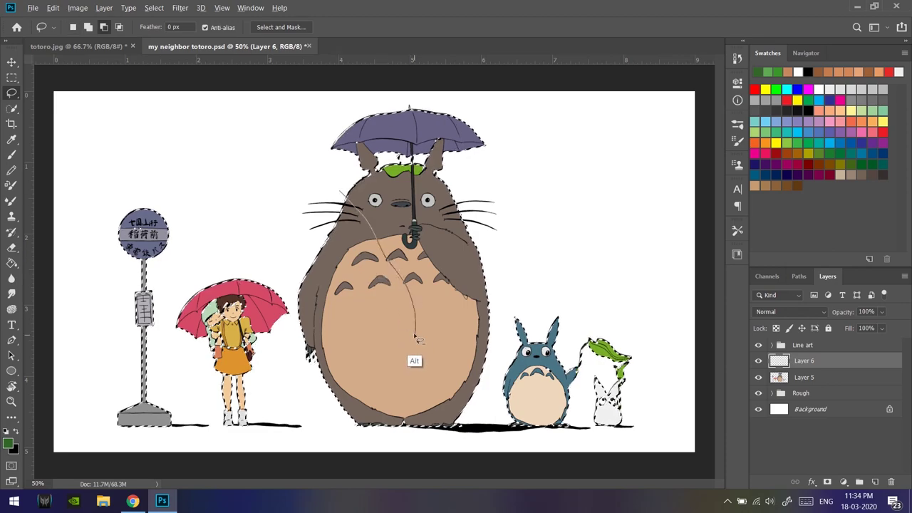
left_click_drag(365, 410, 360, 417)
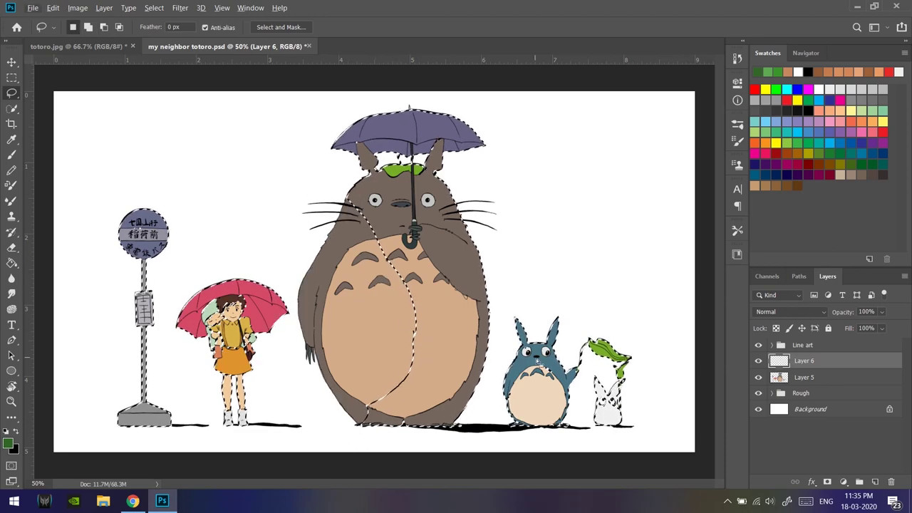
Fill the selection with black on Layer 6 and lower its opacity to 27%.
key("g")
key("d")
key("alt+BackSpace")
left_click(882, 312)
left_click_drag(897, 326, 855, 328)
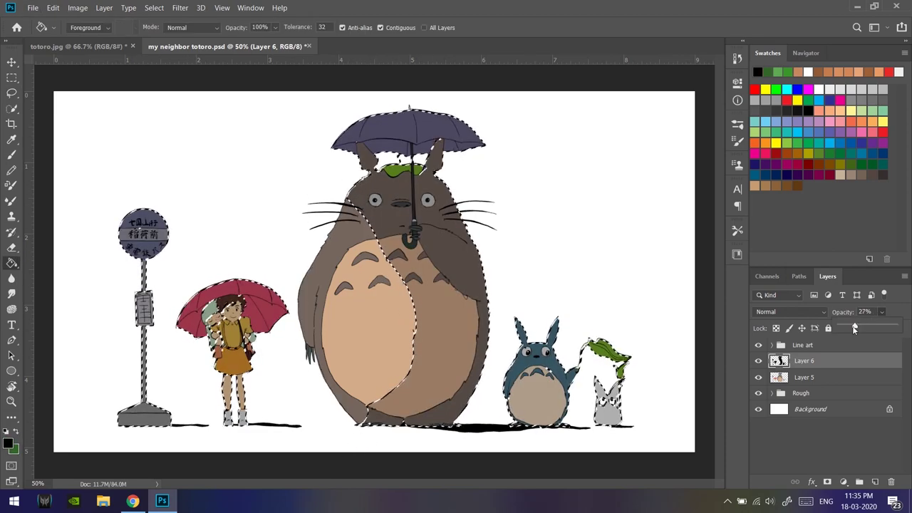
Undo the trial black fill and draw a new freehand selection outline.
key("ctrl+z")
key("ctrl+z")
scroll(383, 191, "up", 2)
right_click(12, 93)
left_click(43, 93)
mouse_move(315, 228)
left_mouse_down()
mouse_move(394, 307)
mouse_move(367, 280)
left_mouse_up()
scroll(379, 212, "down", 3)
key("alt+bracketleft")
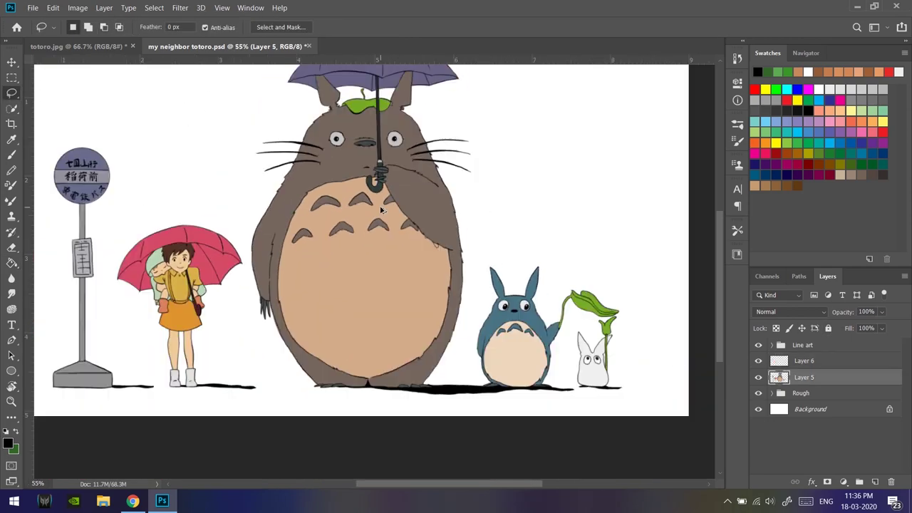
Refine the figures' selection to add the bus stop and girl and exclude the small Totoros.
key("ctrl+shift+i")
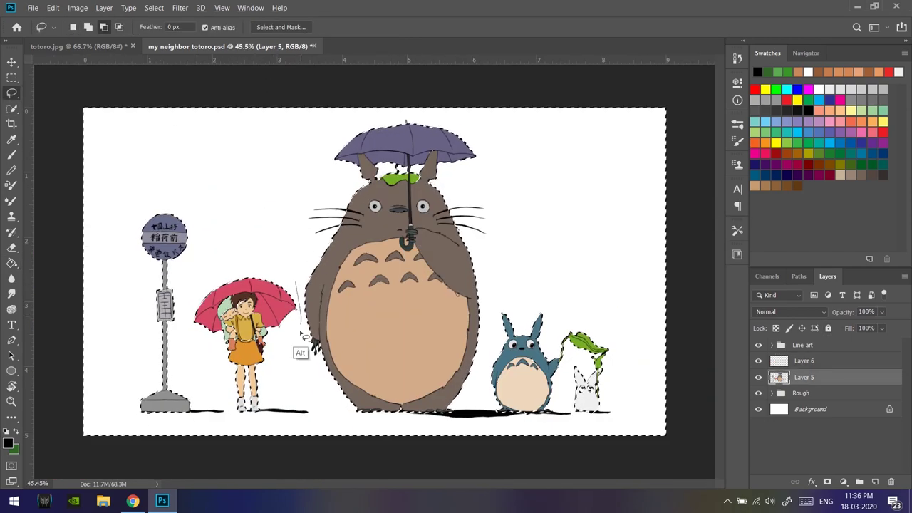
key("shift")
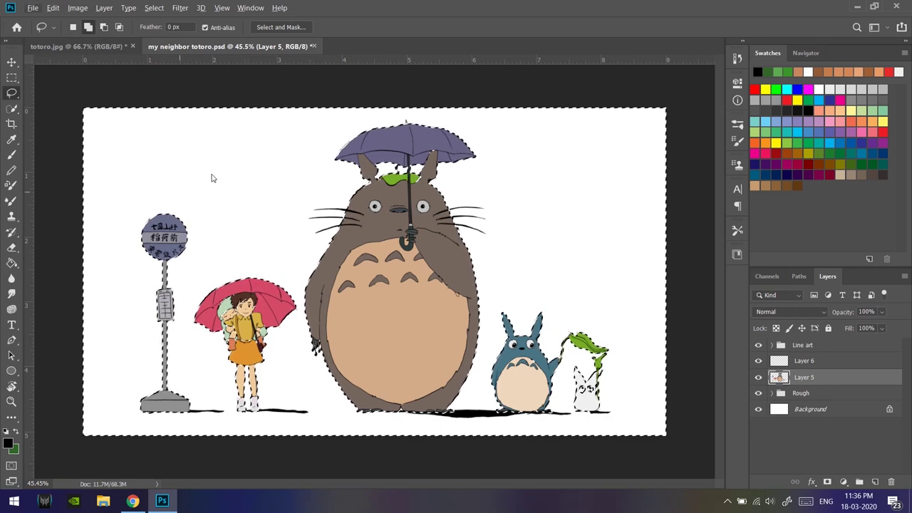
left_click_drag(305, 265, 186, 189)
mouse_move(510, 294)
left_mouse_down()
mouse_move(485, 377)
mouse_move(507, 299)
left_mouse_up()
right_click(779, 377)
key("Escape")
key("ctrl+shift+i")
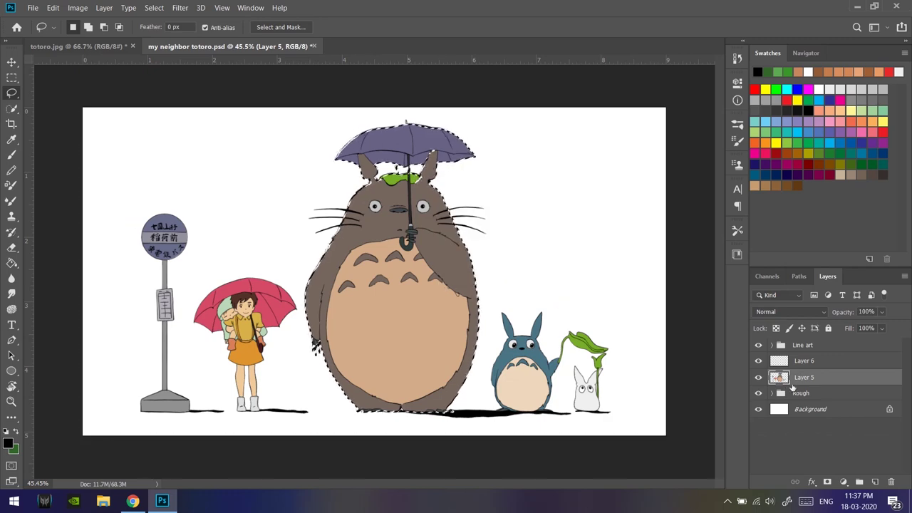
Copy big Totoro onto new Layer 7 and outline its side and umbrella.
key("ctrl+j")
scroll(327, 217, "up", 2)
left_click_drag(411, 343, 412, 385)
scroll(295, 255, "up", 2)
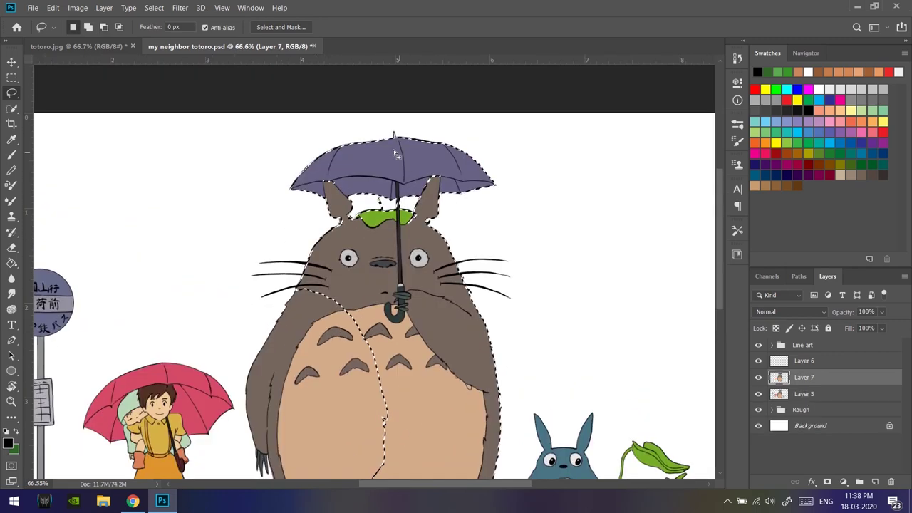
scroll(335, 174, "up", 2)
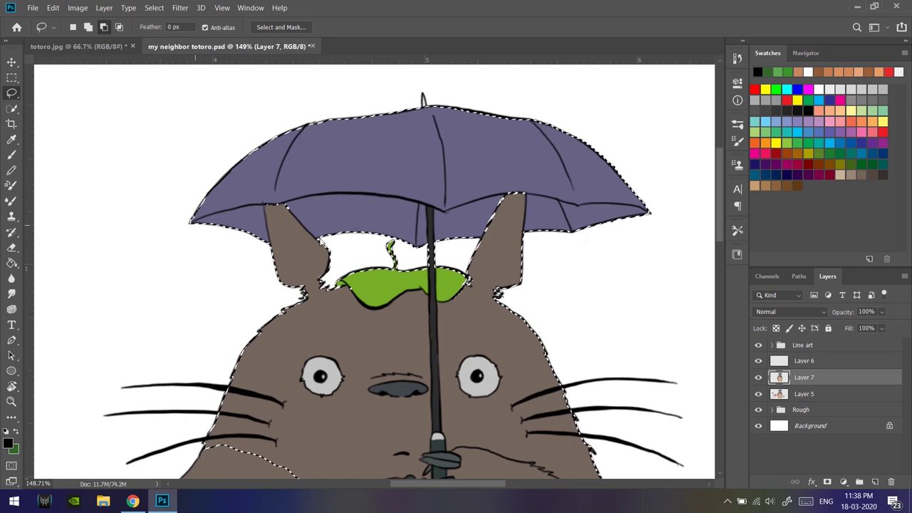
scroll(332, 157, "down", 2)
Check the Performance settings in Photoshop Preferences, then close them.
key("shift")
left_click(52, 7)
left_click(235, 279)
left_click(219, 137)
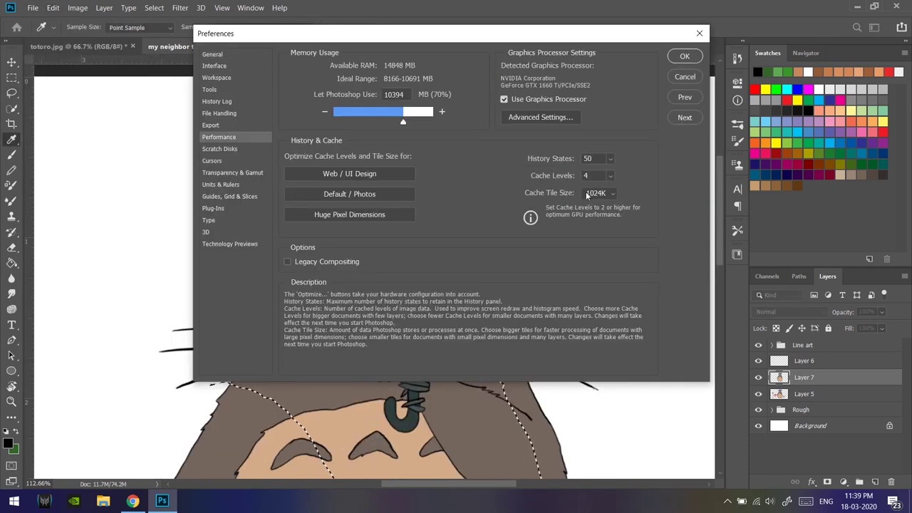
key("Escape")
Trace the shadow selection edge across the umbrella and inspect it around the ears.
key("alt")
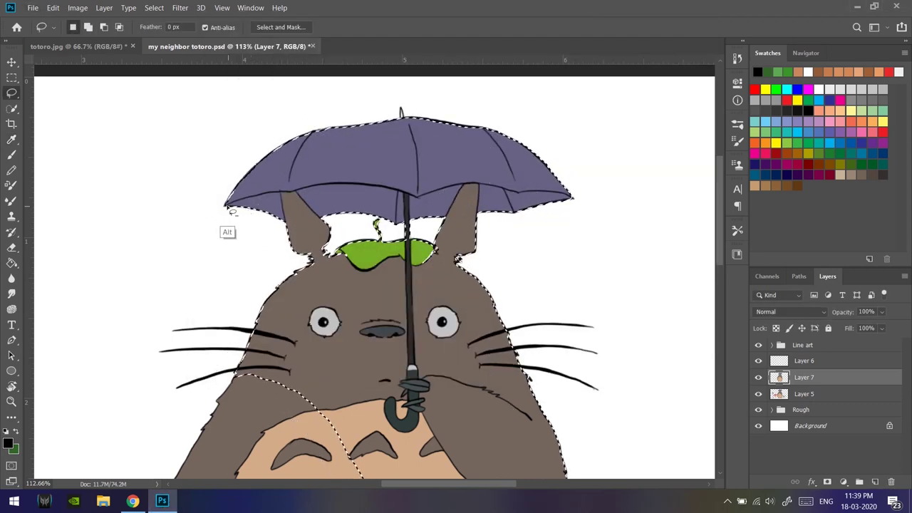
left_click_drag(352, 187, 449, 118)
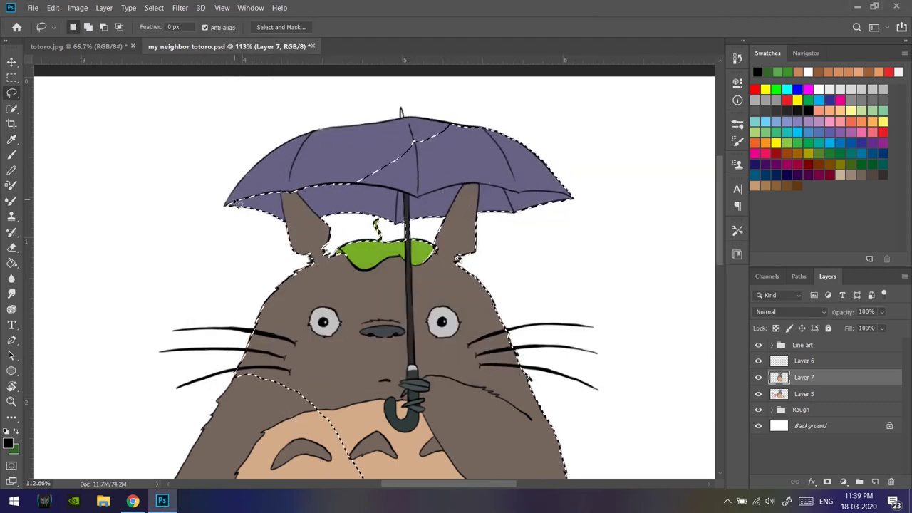
scroll(400, 238, "up", 2)
key("z")
left_click_drag(399, 239, 395, 223)
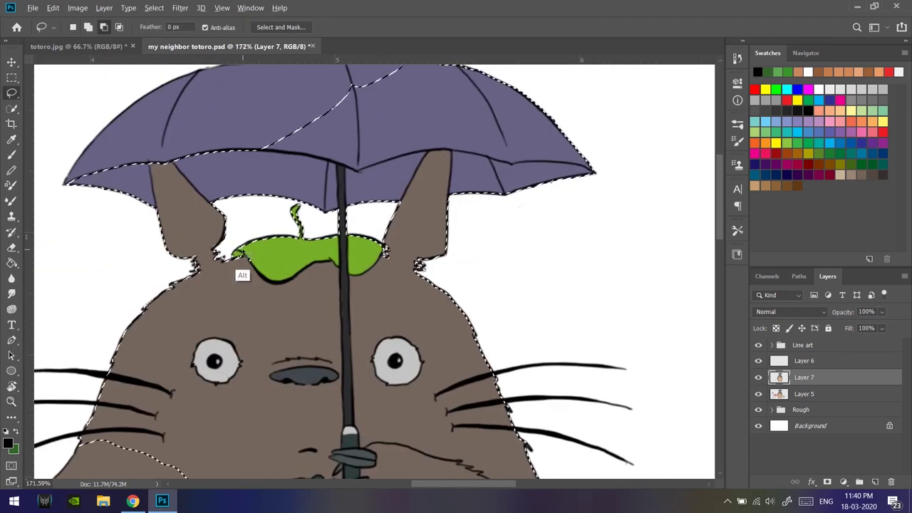
key("h")
left_click_drag(245, 271, 424, 405)
Fill the selected shadow side with Black using Edit > Fill.
key("ctrl+0")
key("m")
key("shift+F5")
left_click(464, 126)
left_click(432, 175)
key("Return")
left_click_drag(849, 328, 855, 328)
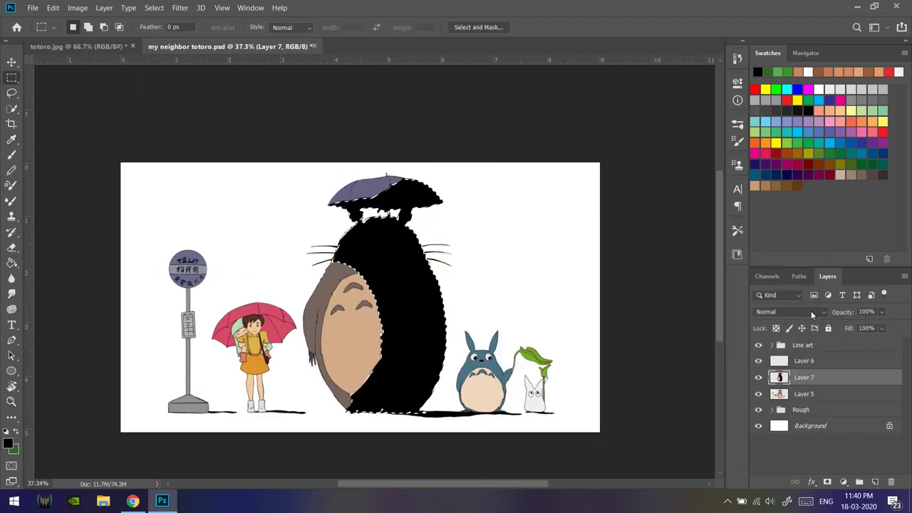
left_click(790, 312)
Preview blend modes for the black shading, deselect, and check it with Layer 5 hidden.
key("Escape")
left_click(790, 312)
key("Escape")
left_click(790, 311)
key("Escape")
key("ctrl+d")
left_click(758, 377)
Blend Layer 7's black shadow as Soft Light at 59% opacity.
left_click(779, 361, "ctrl")
right_click(393, 275)
left_click(428, 291)
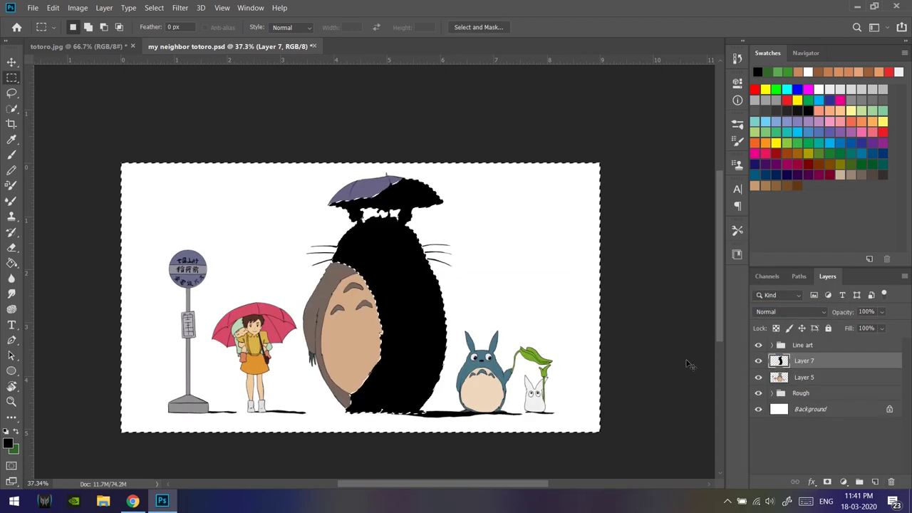
left_click(790, 311)
left_click(769, 342)
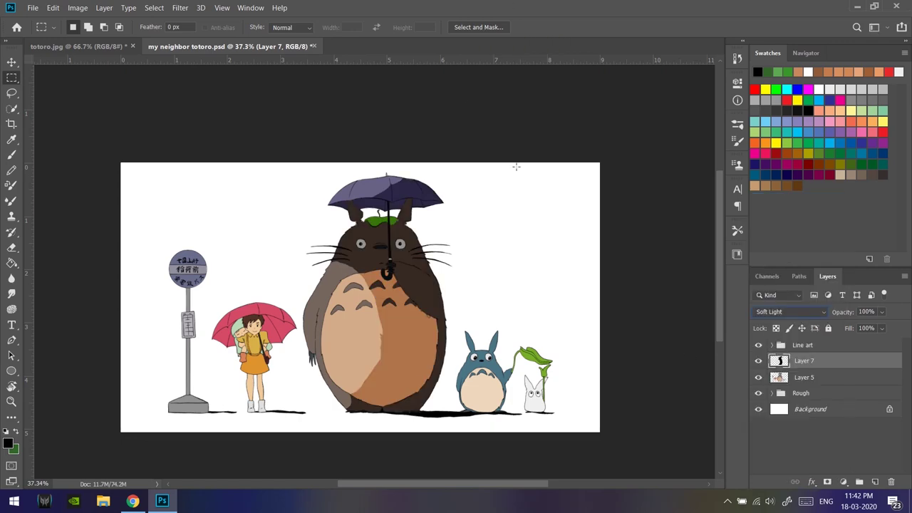
key("5")
key("9")
key("e")
Fill the figures' selection with black and blend it as Soft Light.
scroll(340, 399, "up", 4)
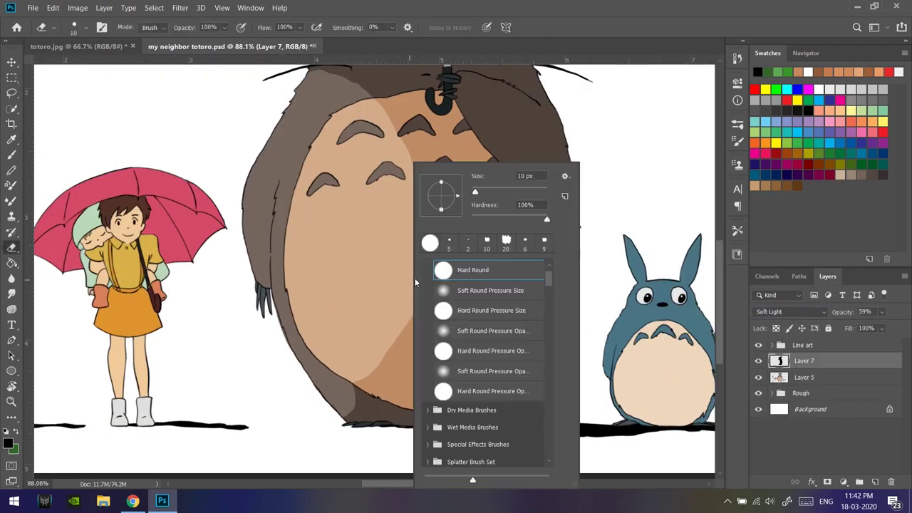
scroll(413, 315, "down", 4)
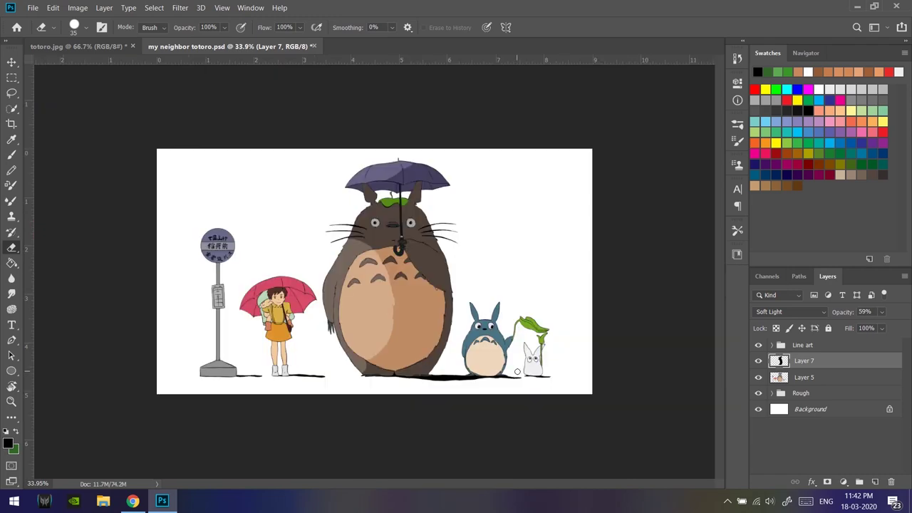
key("shift+F5")
key("Return")
left_click(790, 311)
left_click(770, 342)
Deselect, hide the shading layer, and make Layer 5 active.
key("ctrl+d")
key("m")
left_click(784, 377)
left_click(758, 360)
key("b")
scroll(323, 143, "up", 3)
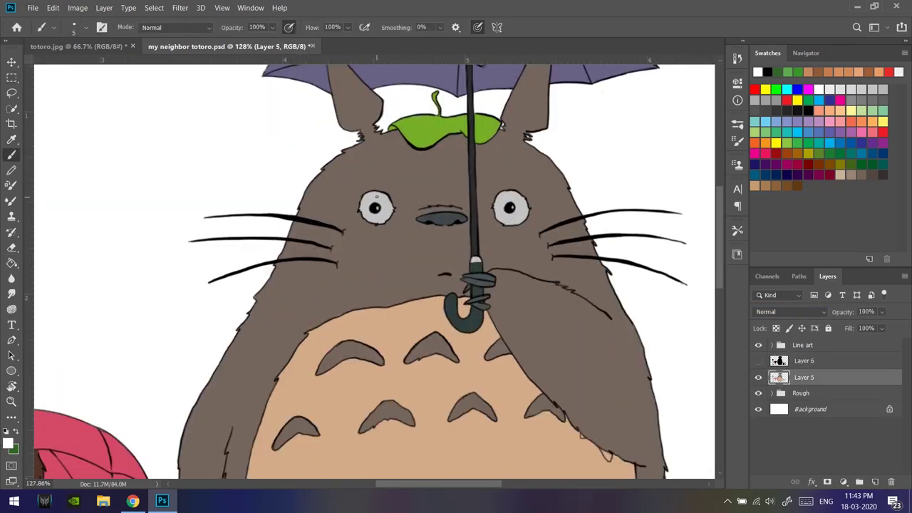
Brighten the Totoros' eye whites on Layer 5 with a larger round white brush.
scroll(323, 135, "up", 3)
right_click(374, 161)
left_click(476, 29)
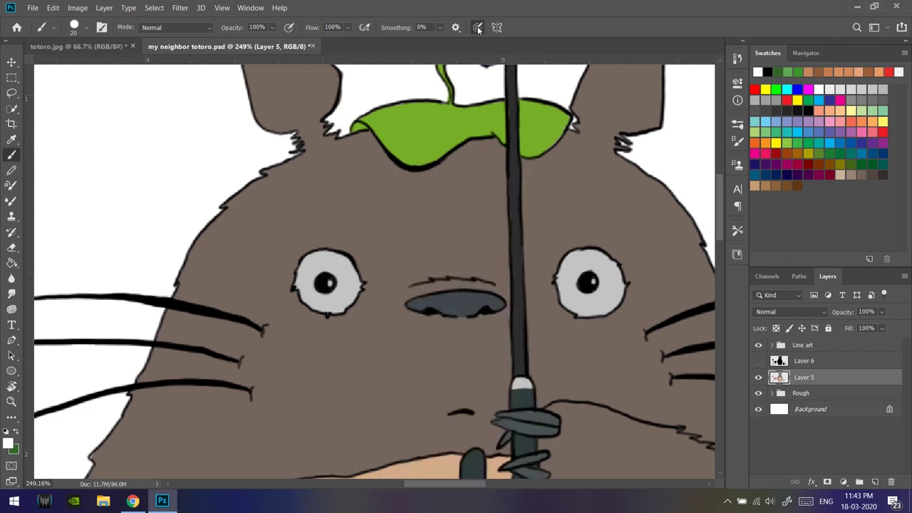
scroll(344, 275, "right", 2)
left_click_drag(533, 269, 540, 288)
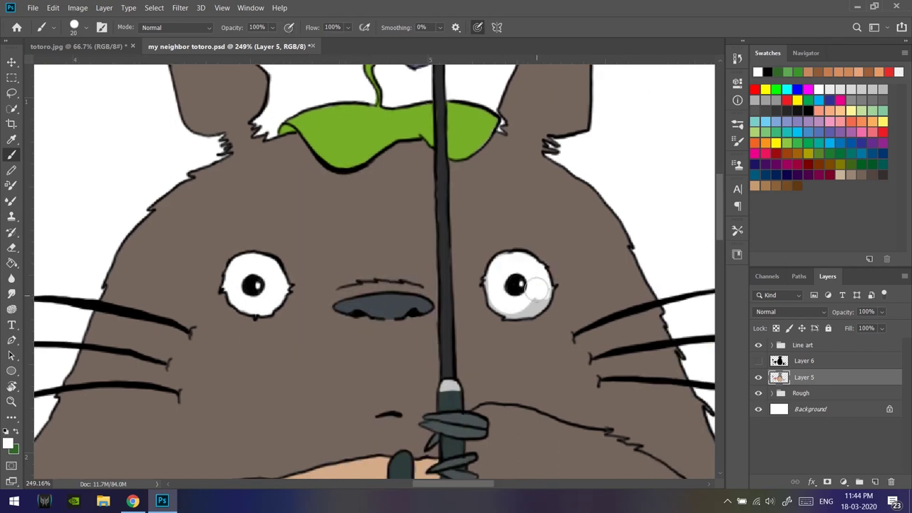
scroll(568, 312, "down", 6)
scroll(431, 314, "up", 6)
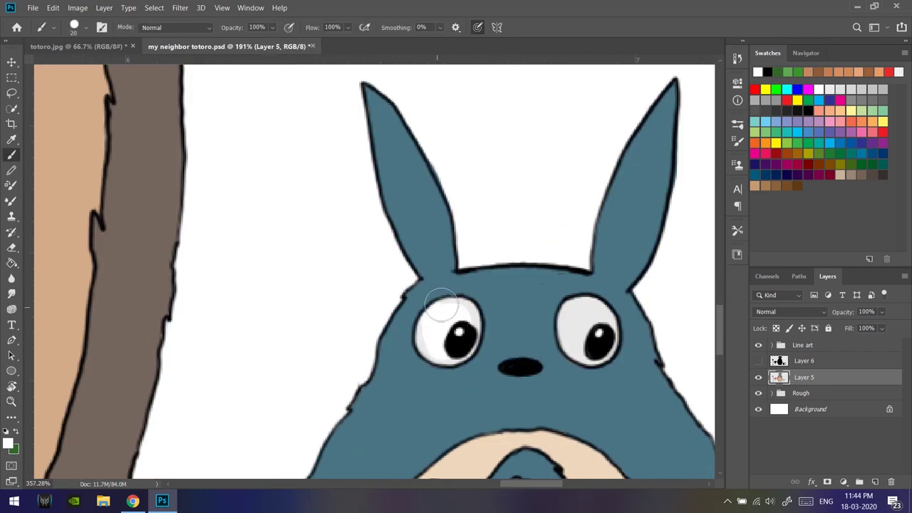
scroll(631, 381, "down", 5)
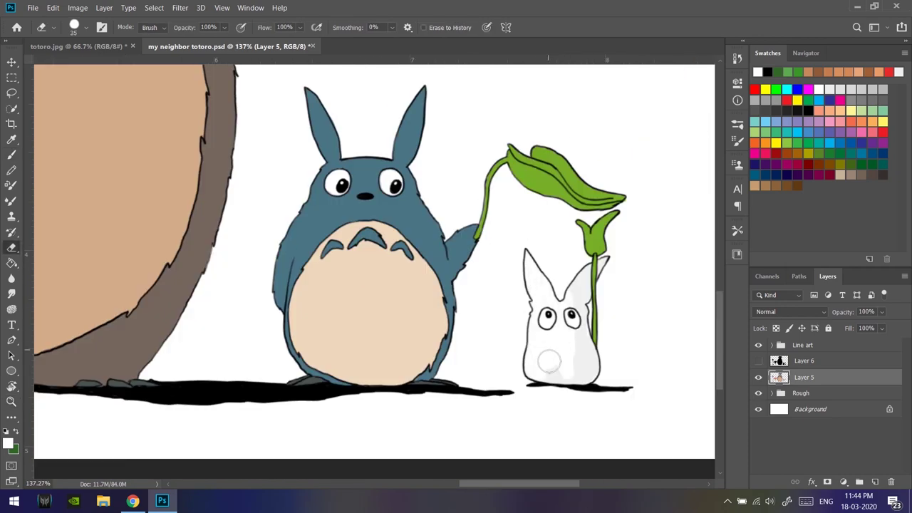
Show the Soft Light shading layer again at 47% and make it active.
key("z")
left_click(617, 306)
key("e")
key("ctrl+0")
left_click(758, 361)
left_click(803, 361)
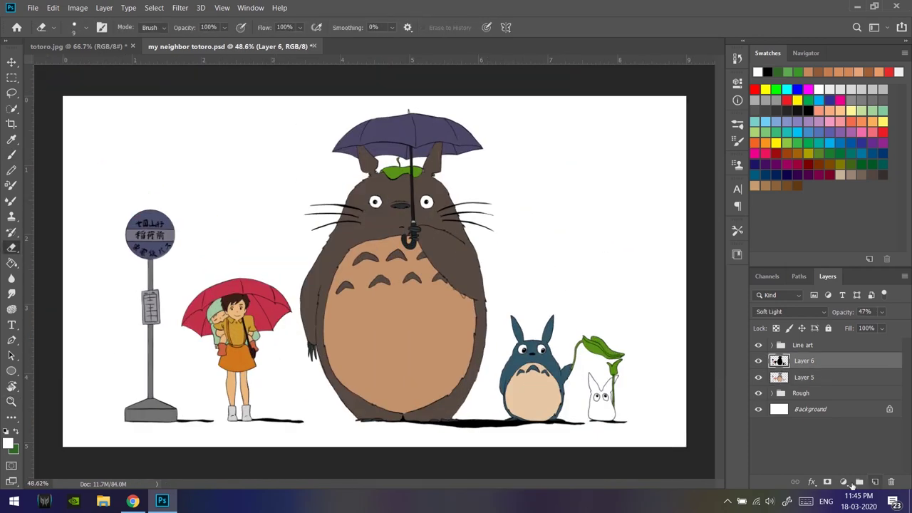
Erase trial light streaks on Totoro's shoulder and belly, then undo them.
scroll(353, 253, "up", 3)
key("]")
key("]")
key("]")
left_click_drag(307, 225, 377, 218)
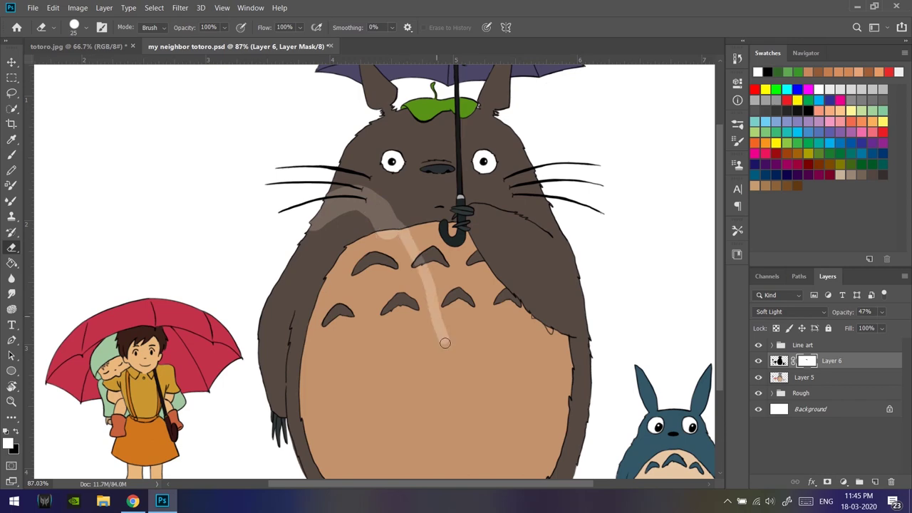
scroll(445, 343, "up", 2)
scroll(444, 335, "up", 2)
left_click_drag(446, 261, 436, 298)
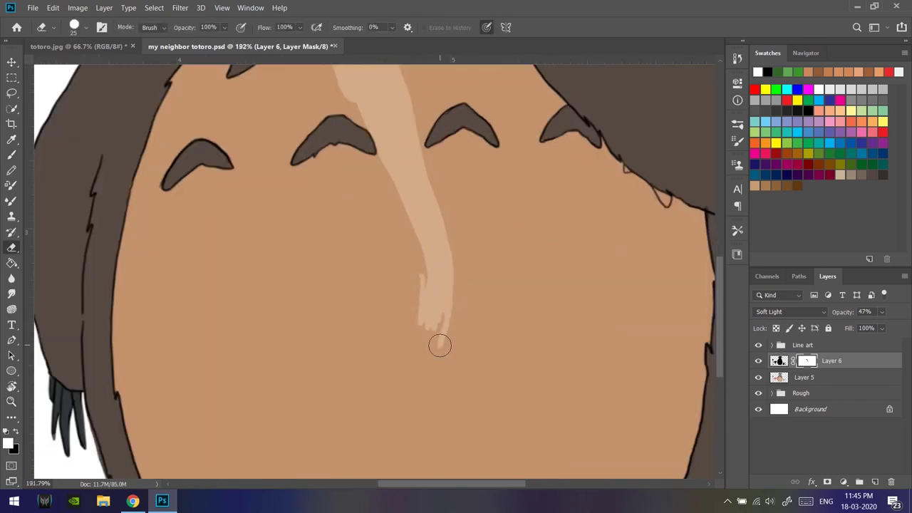
scroll(428, 339, "down", 5)
key("l")
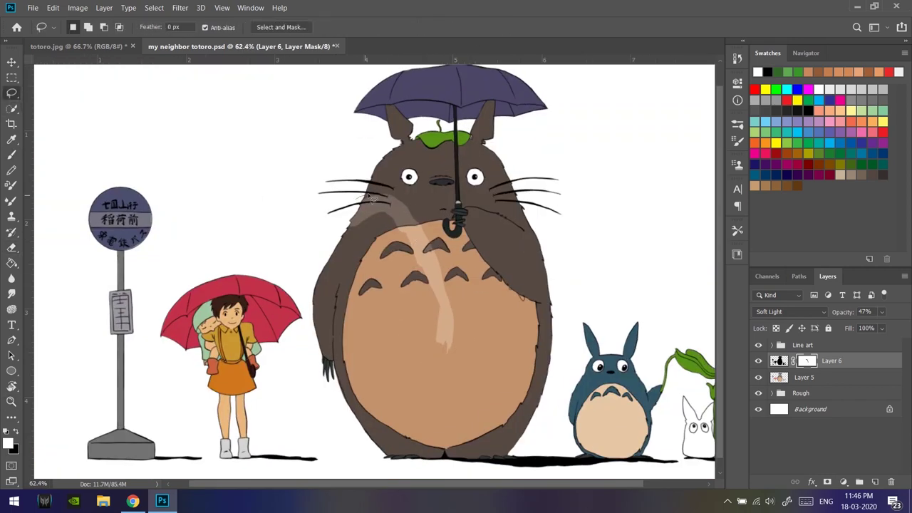
key("ctrl+z")
key("ctrl+z")
key("ctrl+z")
key("ctrl+z")
Lasso the left half of big Totoro's belly along a curved edge.
scroll(368, 187, "up", 2)
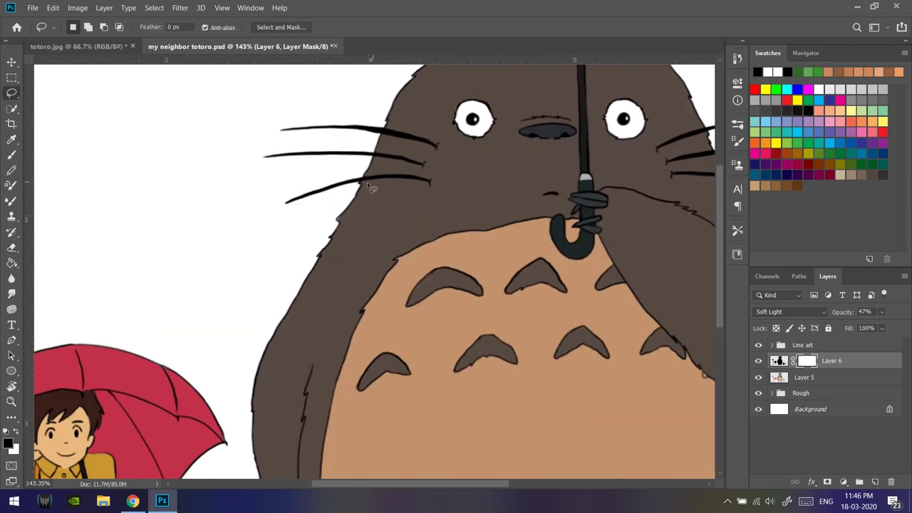
scroll(356, 194, "down", 3)
mouse_move(255, 163)
left_mouse_down()
mouse_move(246, 388)
mouse_move(275, 399)
left_mouse_up()
scroll(224, 191, "down", 4)
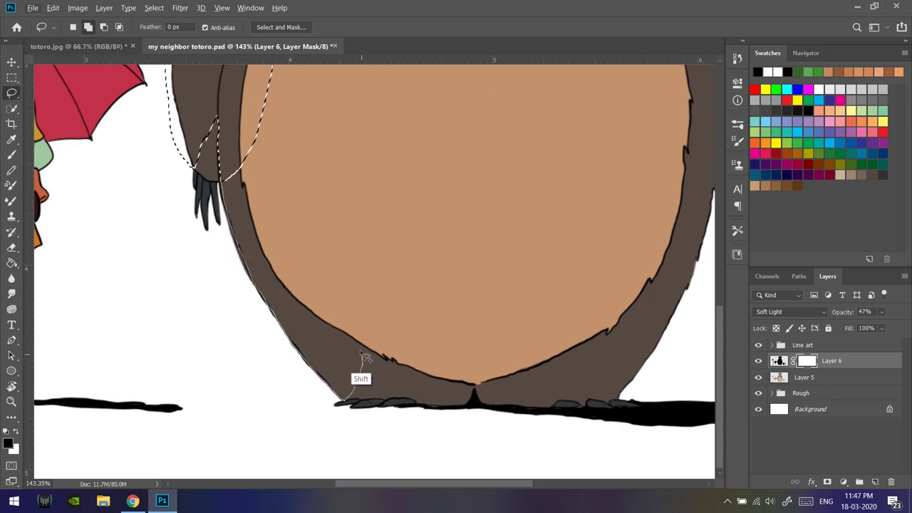
mouse_move(340, 401)
left_mouse_down()
mouse_move(242, 141)
mouse_move(492, 273)
left_mouse_up()
scroll(493, 273, "down", 3)
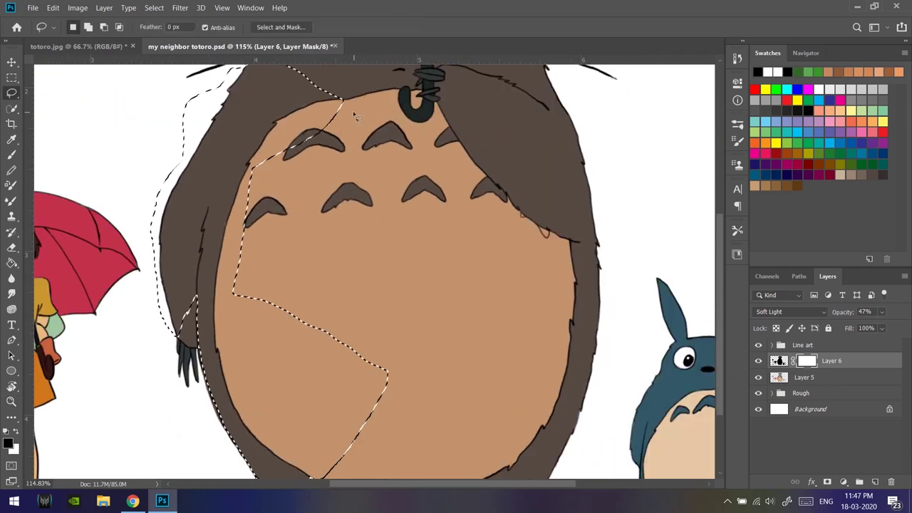
mouse_move(389, 371)
left_mouse_down()
mouse_move(357, 102)
mouse_move(309, 141)
left_mouse_up()
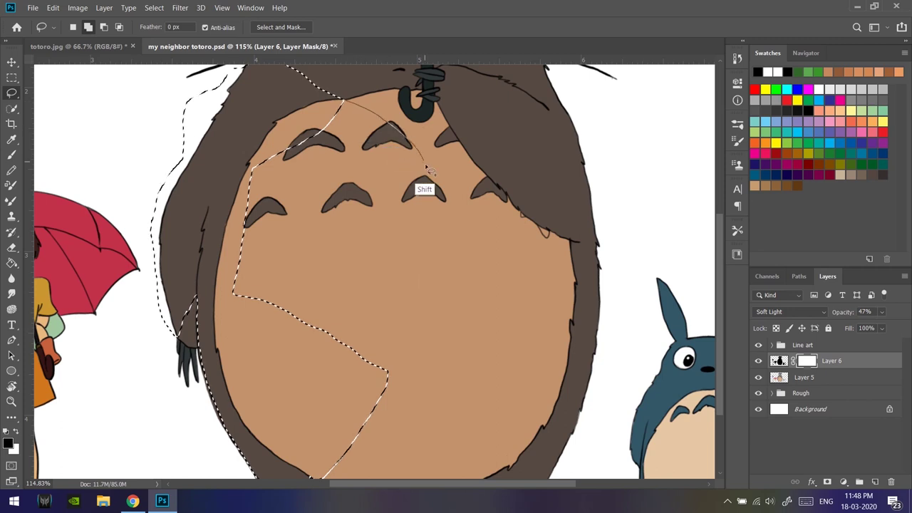
left_click_drag(442, 256, 403, 365)
scroll(442, 365, "down", 4)
Erase the shading inside the belly selection and soften the light along the belly seam.
key("e")
left_click_drag(353, 205, 342, 371)
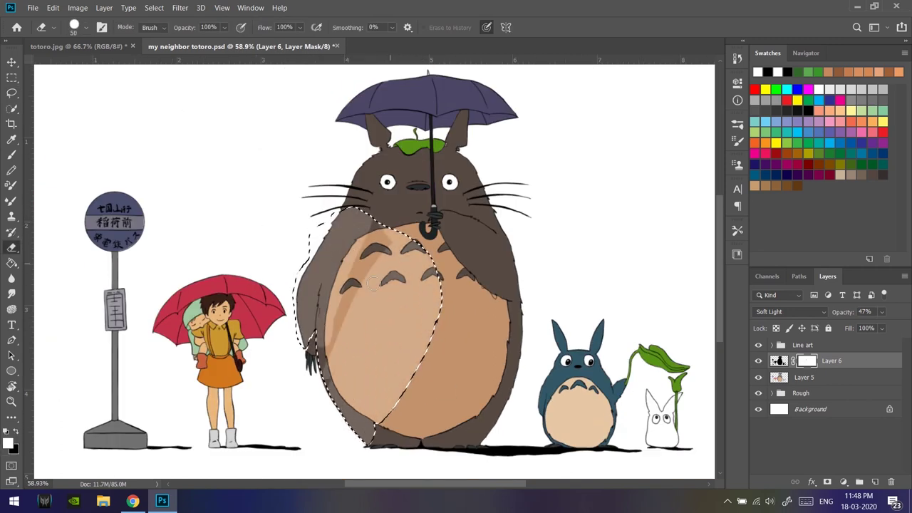
key("ctrl+d")
scroll(418, 410, "up", 2)
left_click_drag(430, 351, 423, 346)
scroll(423, 347, "up", 2)
mouse_move(430, 228)
left_mouse_down()
mouse_move(410, 320)
mouse_move(419, 272)
left_mouse_up()
key("x")
key("z")
scroll(416, 274, "down", 5)
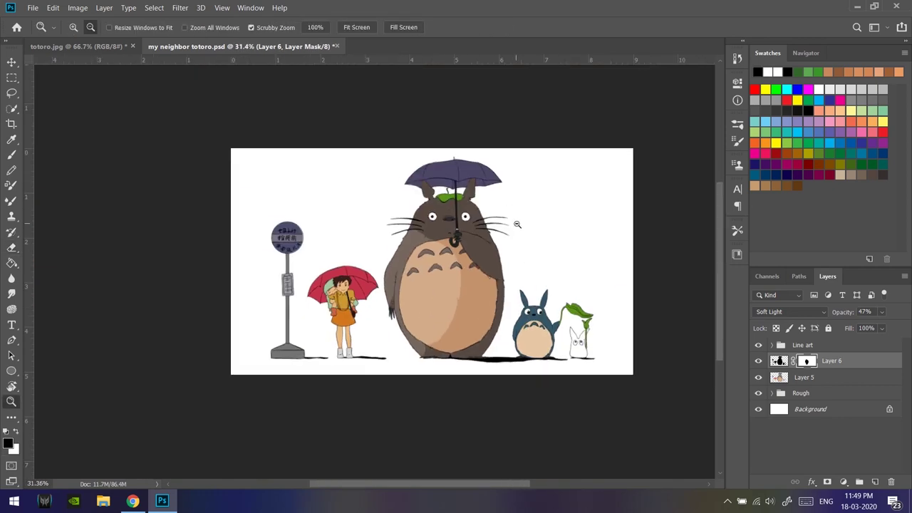
Paint over the leaf highlight so the leaf on Totoro's head is flat green.
scroll(406, 211, "up", 3)
scroll(406, 212, "up", 1)
scroll(399, 213, "up", 2)
key("b")
left_click_drag(335, 228, 385, 264)
mouse_move(339, 235)
left_mouse_down()
mouse_move(355, 206)
mouse_move(351, 258)
mouse_move(354, 252)
left_mouse_up()
scroll(435, 278, "down", 2)
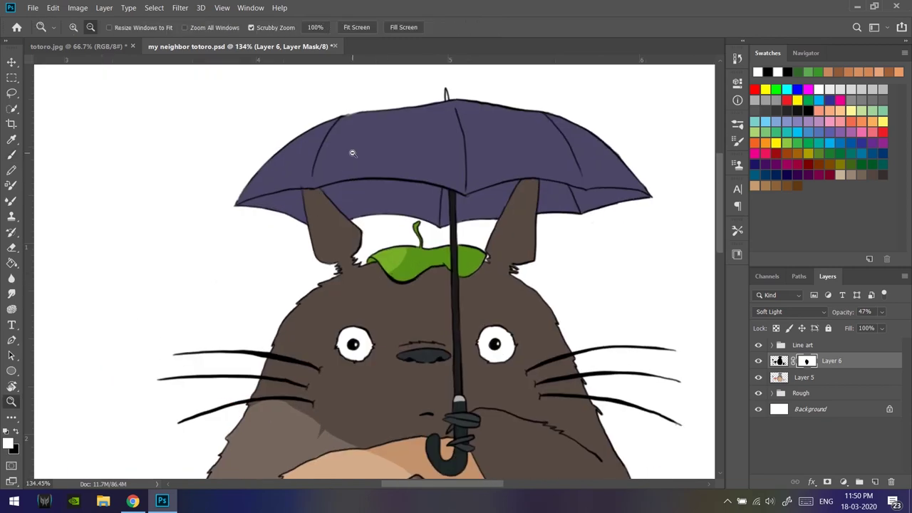
scroll(356, 152, "up", 2)
Paint a lighter highlight across the purple umbrella's upper panels with a larger brush.
left_click_drag(445, 166, 482, 133)
key("bracketright")
left_click_drag(378, 197, 173, 198)
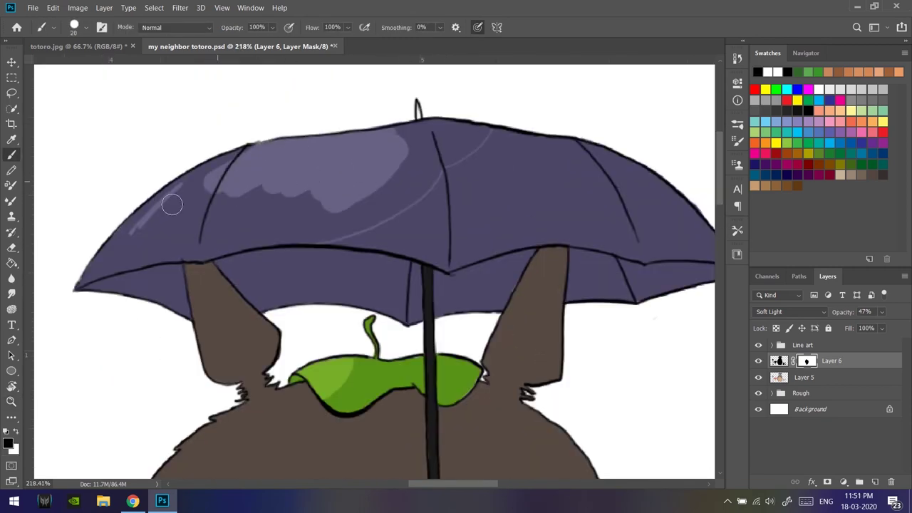
mouse_move(153, 255)
left_mouse_down()
mouse_move(320, 238)
mouse_move(430, 183)
mouse_move(417, 188)
mouse_move(468, 143)
left_mouse_up()
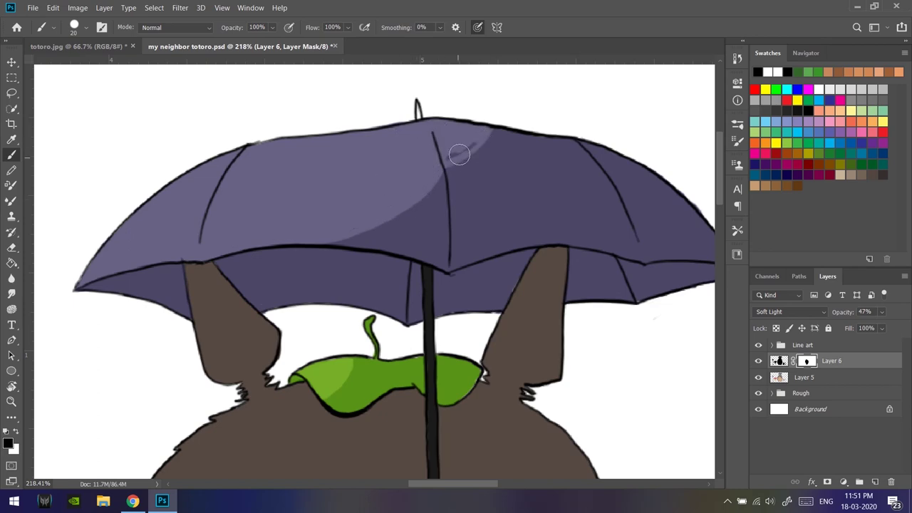
key("z")
scroll(530, 238, "down", 5)
scroll(325, 413, "up", 5)
Brush lighter highlights across the girl's pink umbrella panels on Layer 6's mask.
key("b")
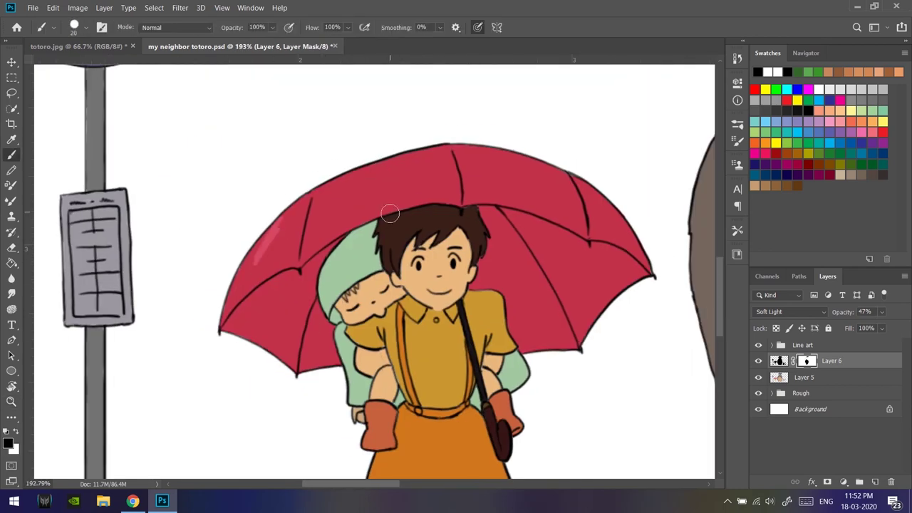
mouse_move(404, 208)
left_mouse_down()
mouse_move(456, 146)
mouse_move(371, 186)
mouse_move(247, 291)
left_mouse_up()
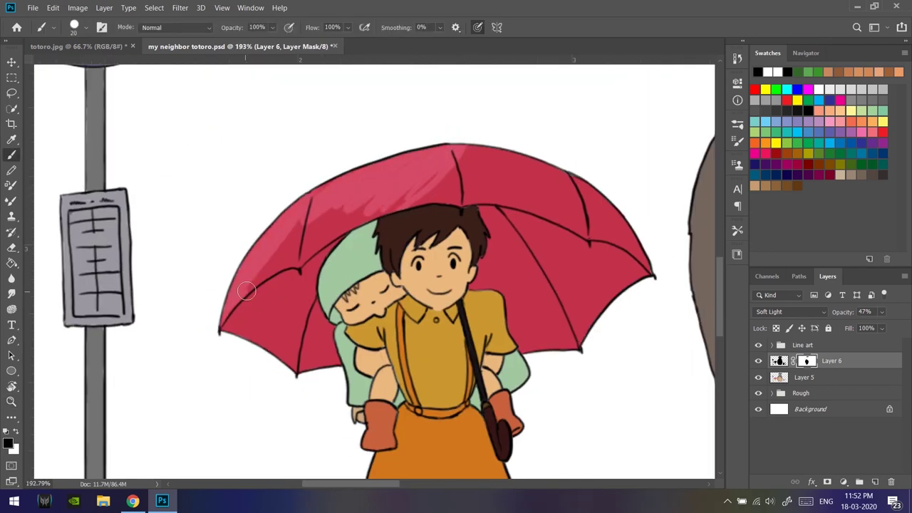
left_click_drag(318, 248, 399, 203)
left_click_drag(256, 274, 437, 166)
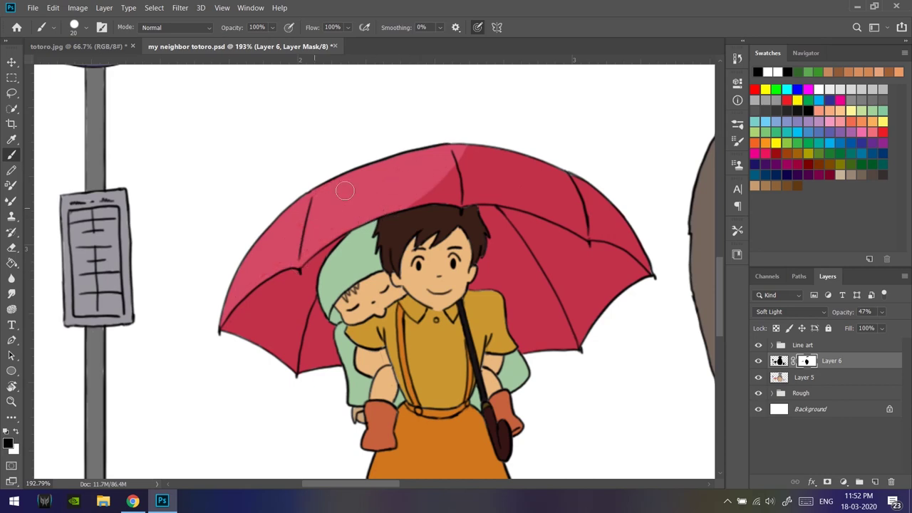
scroll(345, 191, "down", 5)
scroll(356, 353, "up", 5)
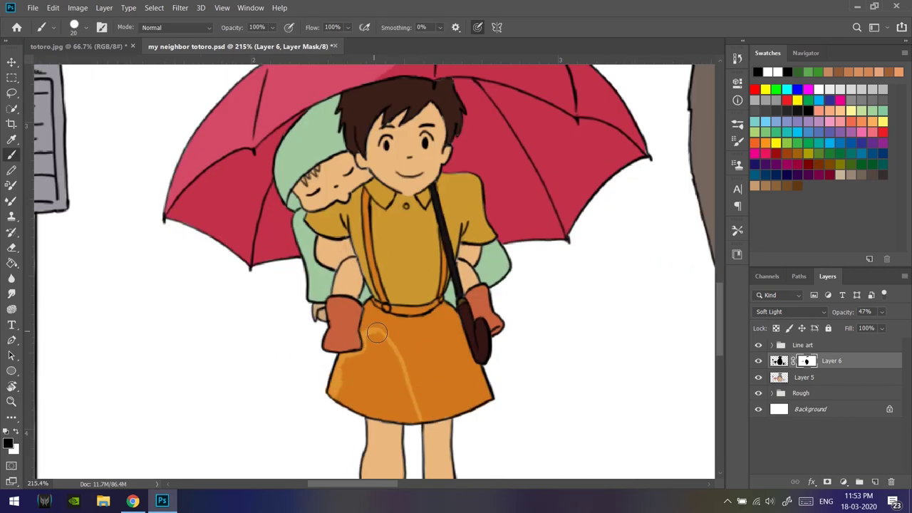
Highlight the girl's skirt and the baby's green hood, arm and red mitten.
left_click_drag(377, 333, 392, 414)
mouse_move(350, 335)
left_mouse_down()
mouse_move(356, 387)
mouse_move(414, 428)
left_mouse_up()
scroll(321, 214, "up", 1)
mouse_move(272, 164)
left_mouse_down()
mouse_move(285, 138)
mouse_move(311, 317)
left_mouse_up()
left_click_drag(313, 219, 320, 241)
left_click_drag(340, 308, 338, 376)
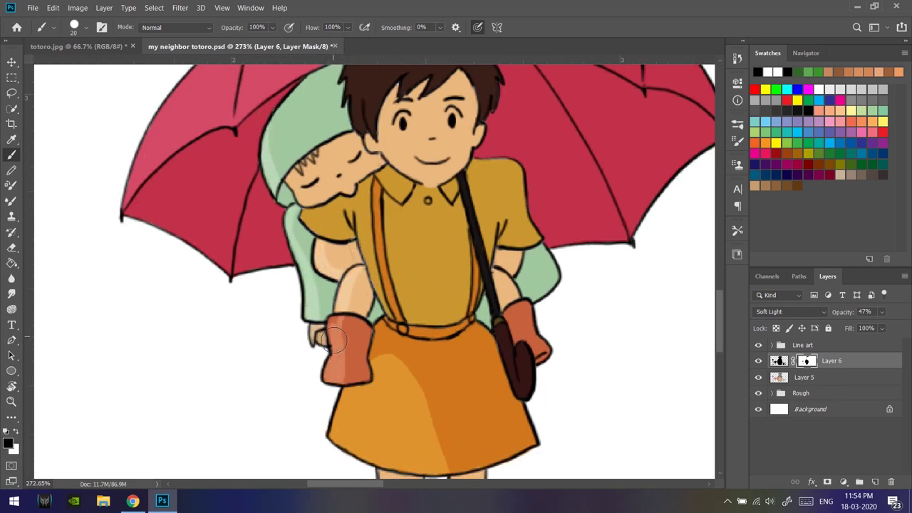
scroll(502, 255, "down", 5)
Highlight the girl's right and left legs and lighten her boot.
left_click_drag(483, 216, 483, 275)
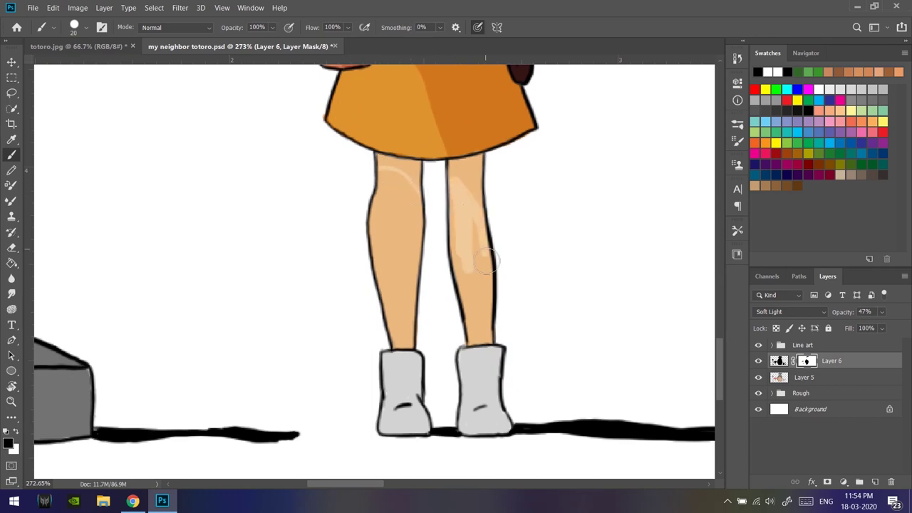
mouse_move(408, 180)
left_mouse_down()
mouse_move(410, 390)
mouse_move(429, 325)
left_mouse_up()
left_click_drag(468, 428, 478, 351)
scroll(570, 314, "down", 5)
scroll(253, 151, "up", 3)
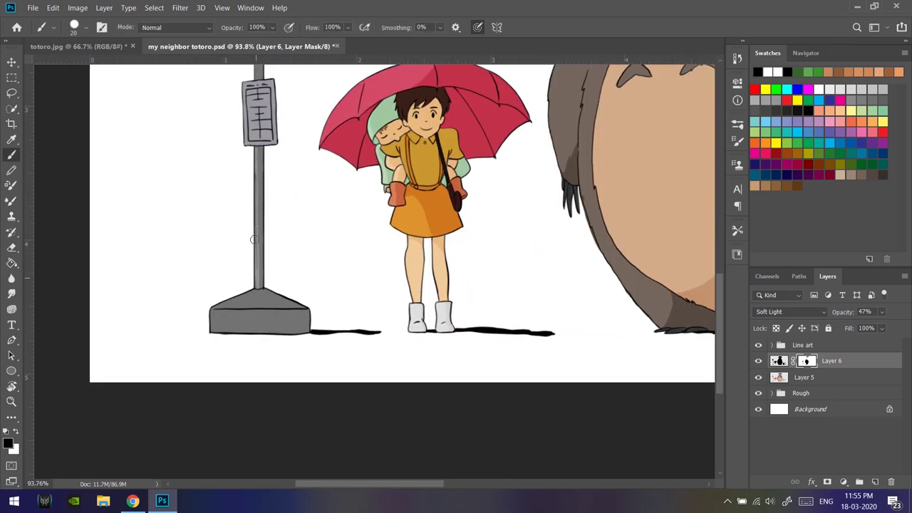
scroll(254, 240, "up", 2)
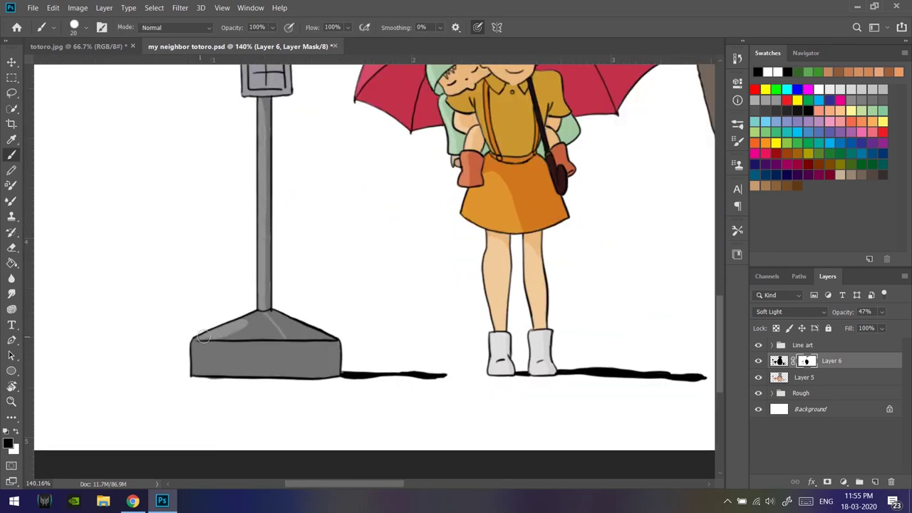
Lighten the bus-stop base's top slope, then paint the round sign with white.
left_click_drag(206, 333, 278, 335)
scroll(283, 349, "down", 1)
key("x")
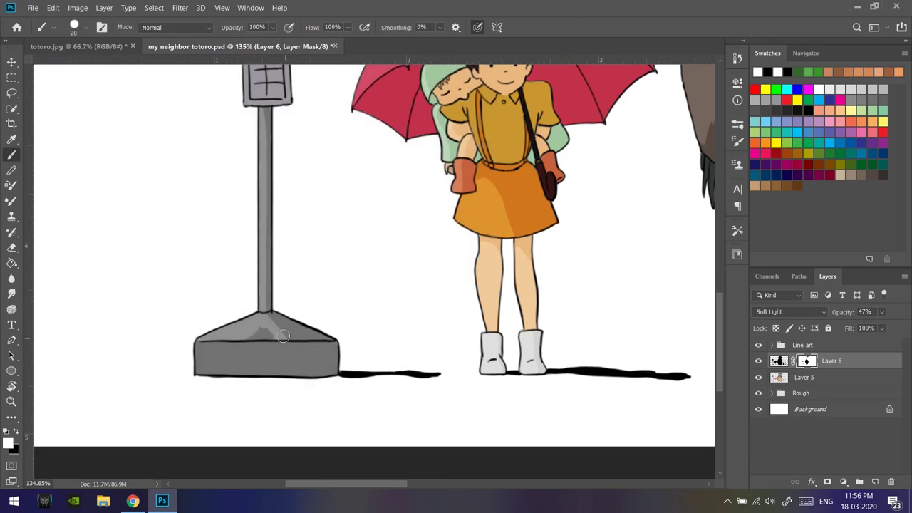
scroll(292, 191, "up", 3)
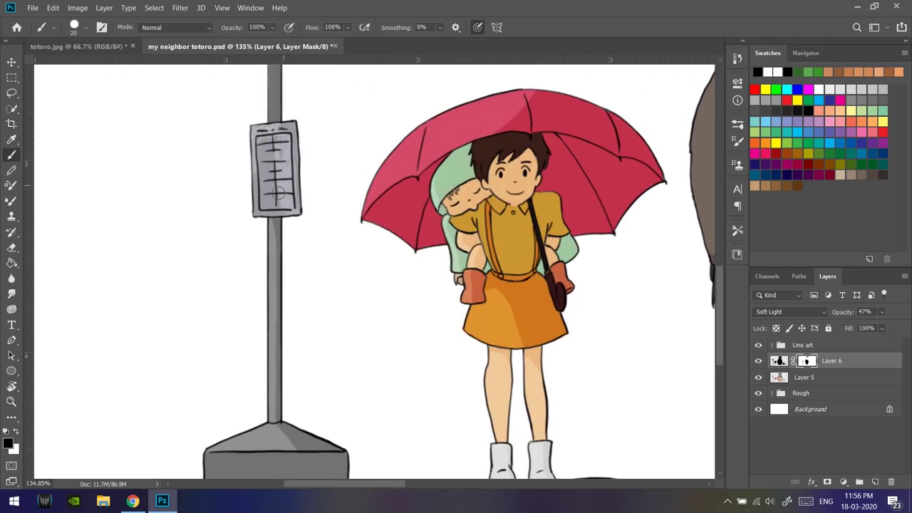
scroll(285, 186, "up", 5)
scroll(266, 245, "up", 1)
left_click_drag(266, 245, 248, 258)
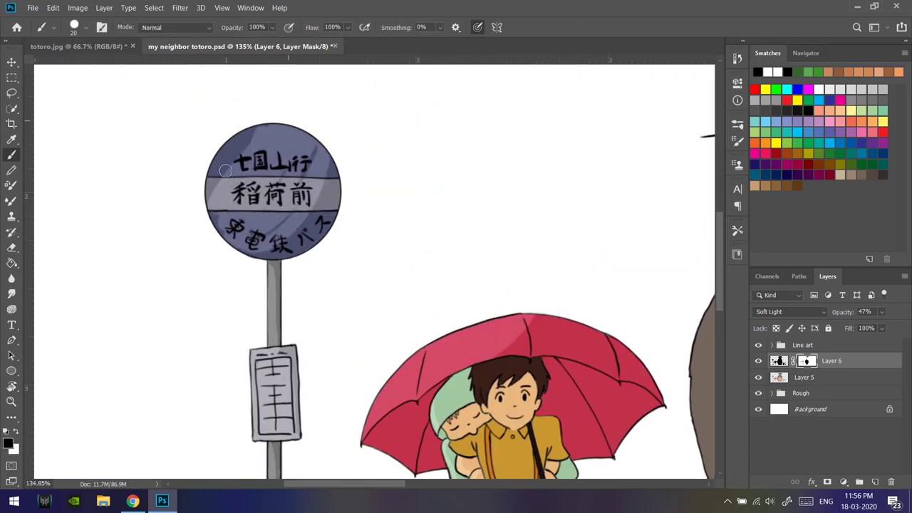
scroll(499, 285, "down", 5)
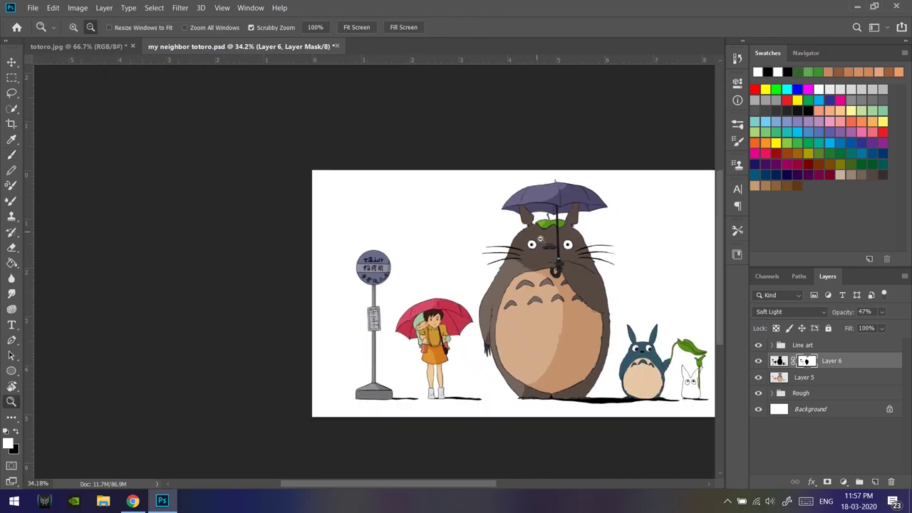
With black on Layer 6's mask, lighten the left edge of the blue totoro's belly.
scroll(583, 320, "up", 4)
scroll(583, 321, "down", 3)
scroll(511, 297, "up", 4)
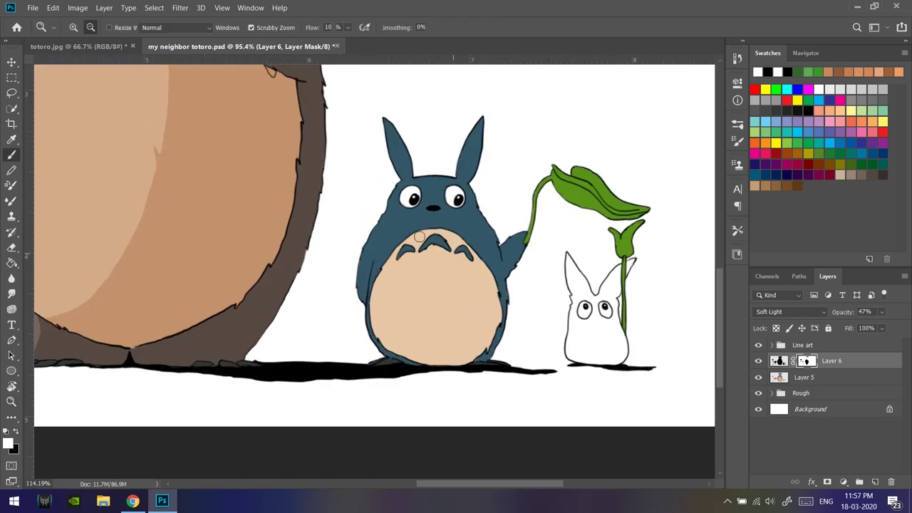
key("x")
left_click_drag(388, 210, 385, 225)
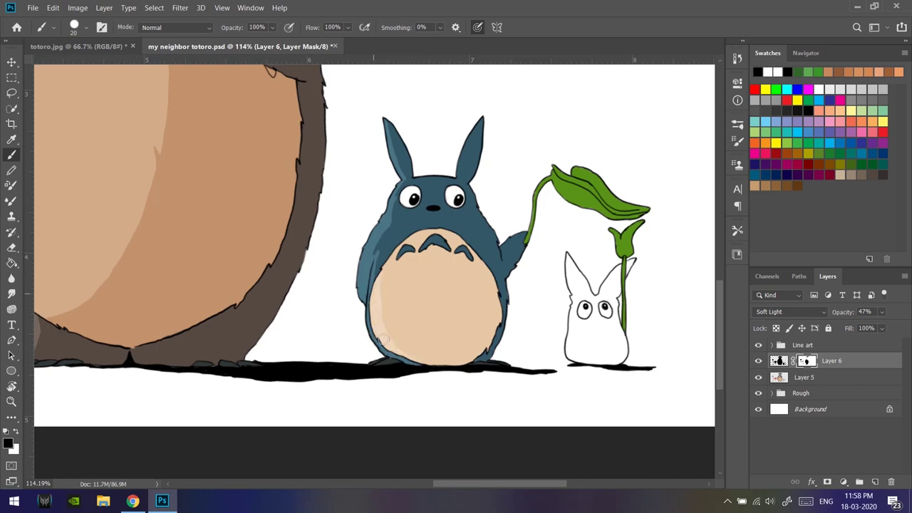
scroll(595, 271, "down", 1)
scroll(495, 313, "up", 2)
On Layer 5, fill the little white totoro with light grey.
left_click(804, 377)
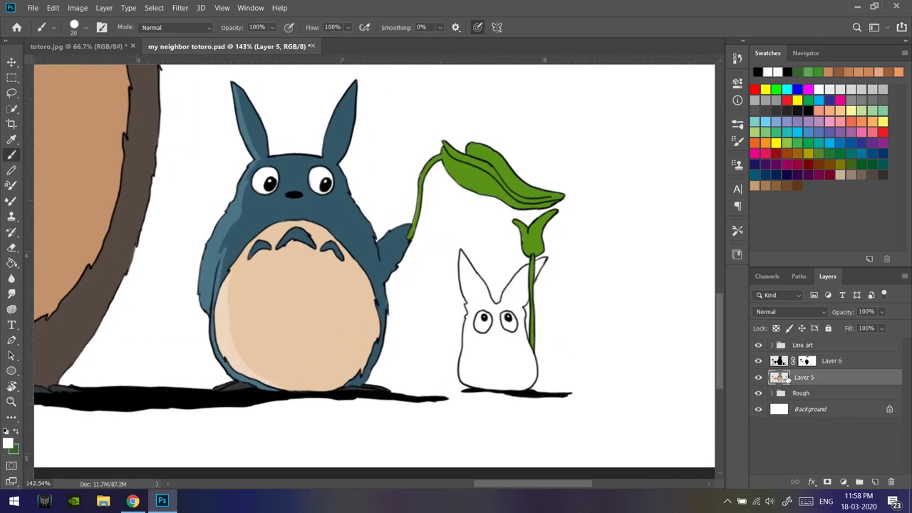
left_click(9, 444)
left_click(778, 254)
scroll(462, 191, "up", 2)
mouse_move(462, 190)
left_mouse_down()
mouse_move(492, 271)
mouse_move(472, 385)
mouse_move(563, 249)
mouse_move(558, 311)
mouse_move(529, 404)
left_mouse_up()
left_click(8, 444)
left_click(778, 255)
Add new empty Layer 7 above Layer 6.
scroll(590, 206, "down", 2)
scroll(570, 354, "down", 2)
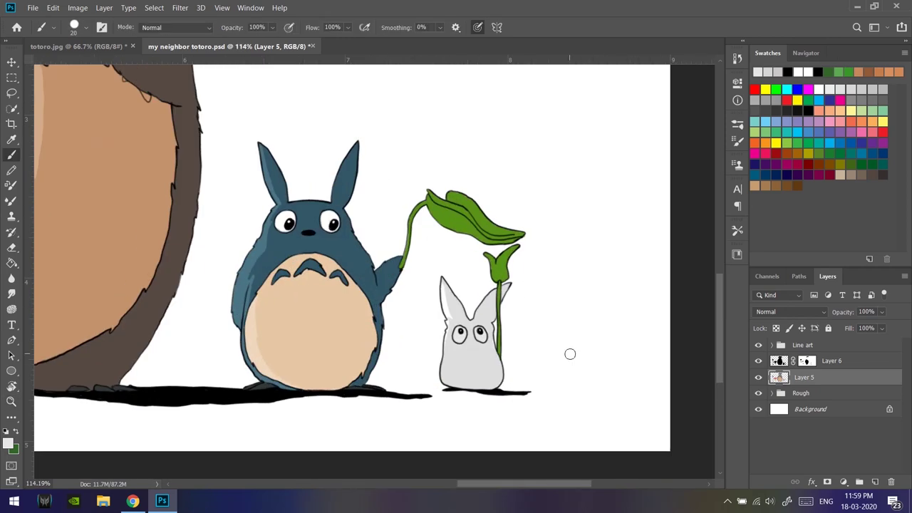
scroll(515, 326, "down", 5)
left_click(875, 481)
scroll(336, 248, "up", 4)
scroll(336, 248, "up", 2)
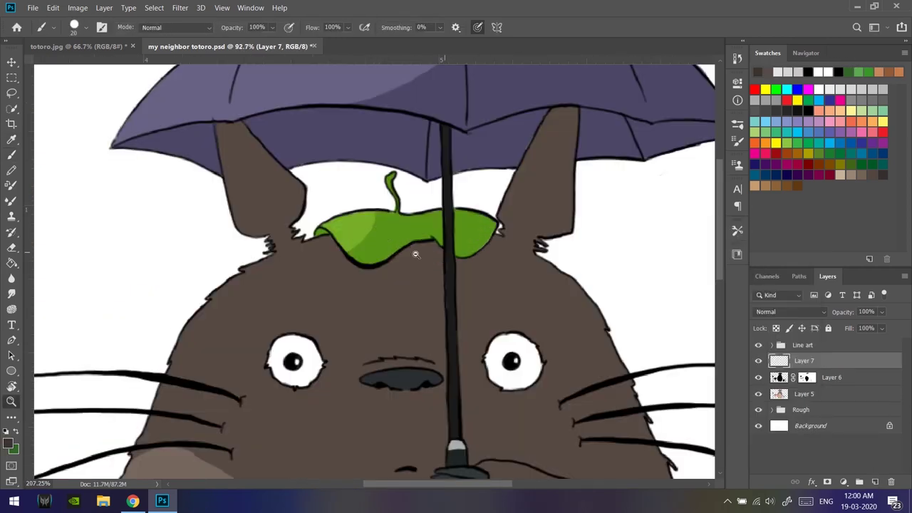
With a darker shading colour, shade big Totoro's umbrella underside around his ear.
scroll(336, 248, "down", 1)
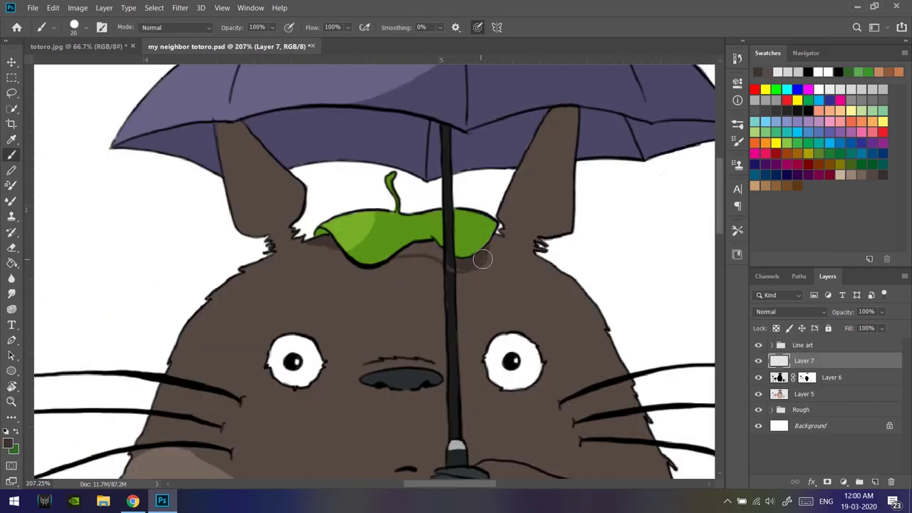
key("e")
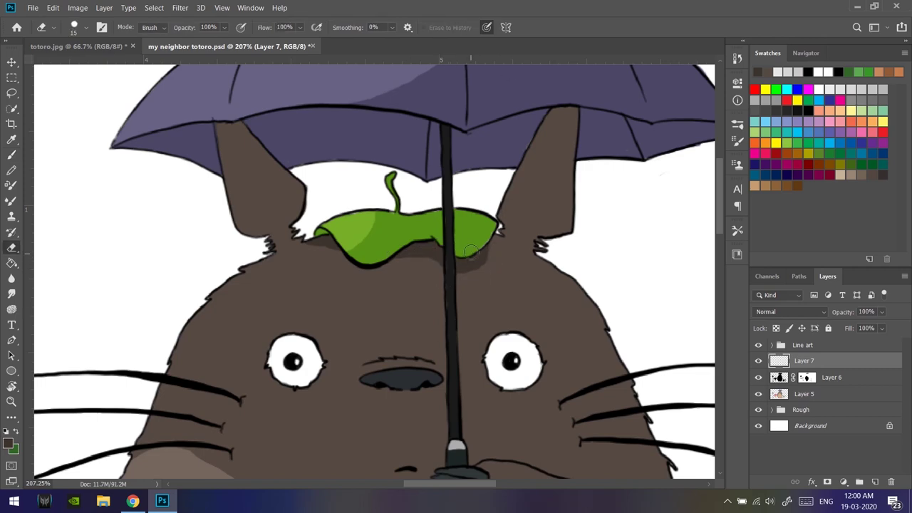
scroll(481, 206, "down", 2)
key("b")
left_click(10, 443)
key("Escape")
scroll(249, 169, "up", 2)
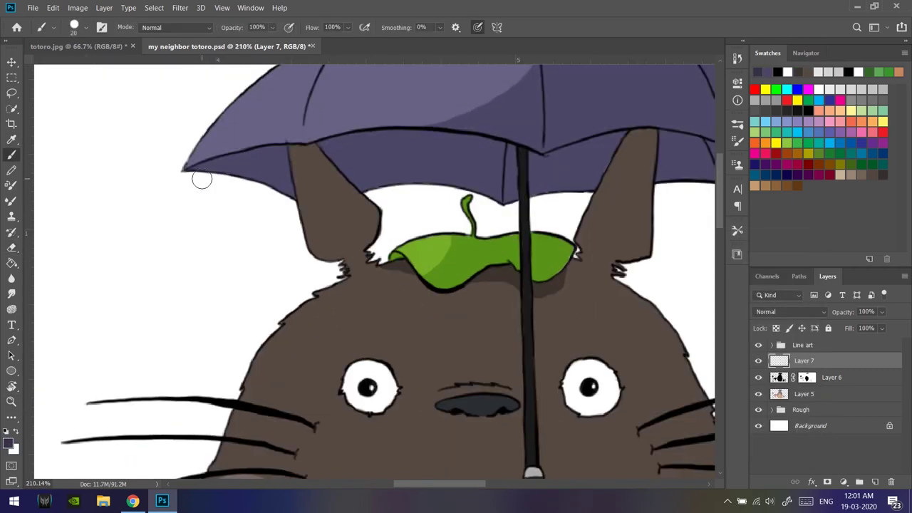
left_click_drag(553, 176, 621, 138)
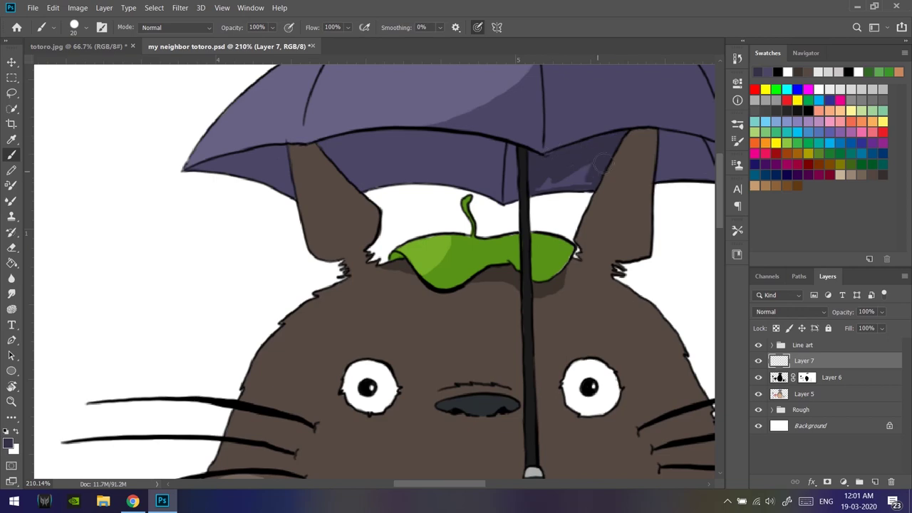
scroll(595, 164, "down", 1)
left_click_drag(516, 207, 555, 223)
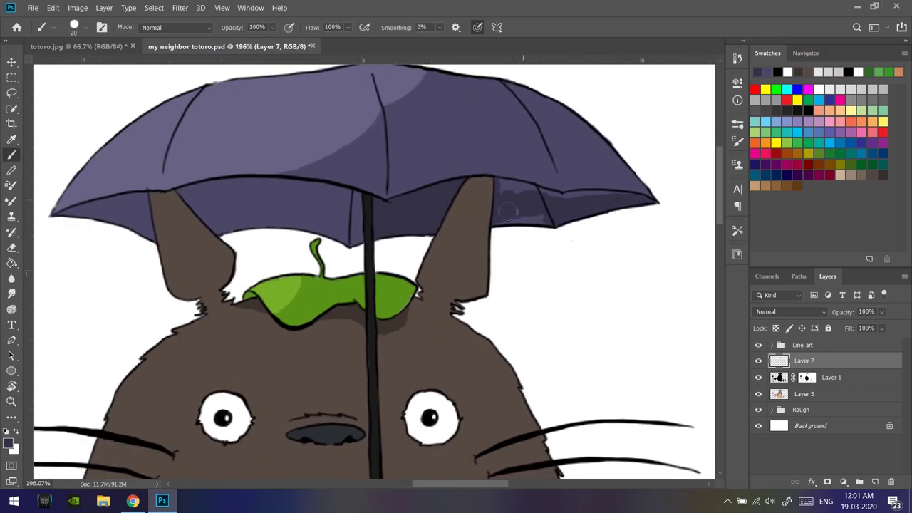
Shade the umbrella's left underside and light band, then the top of the right ear.
mouse_move(78, 207)
left_mouse_down()
mouse_move(128, 204)
mouse_move(146, 215)
left_mouse_up()
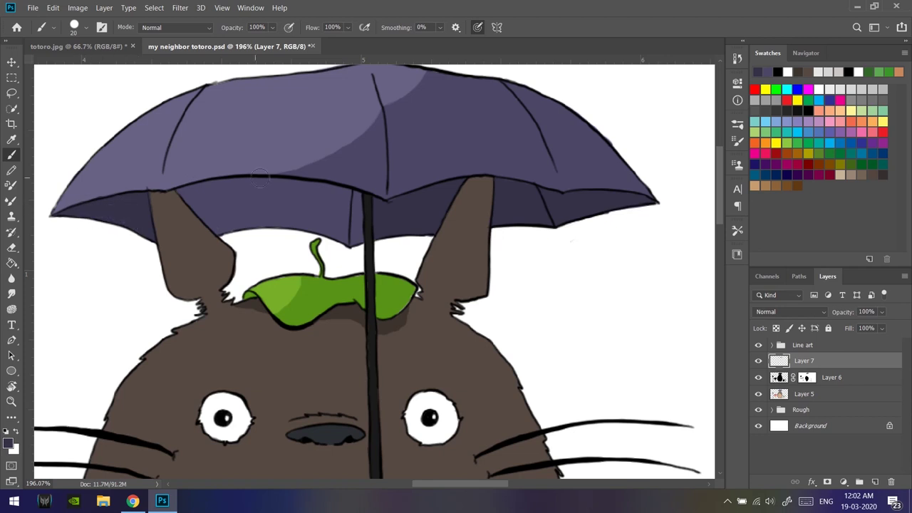
left_click_drag(191, 206, 330, 188)
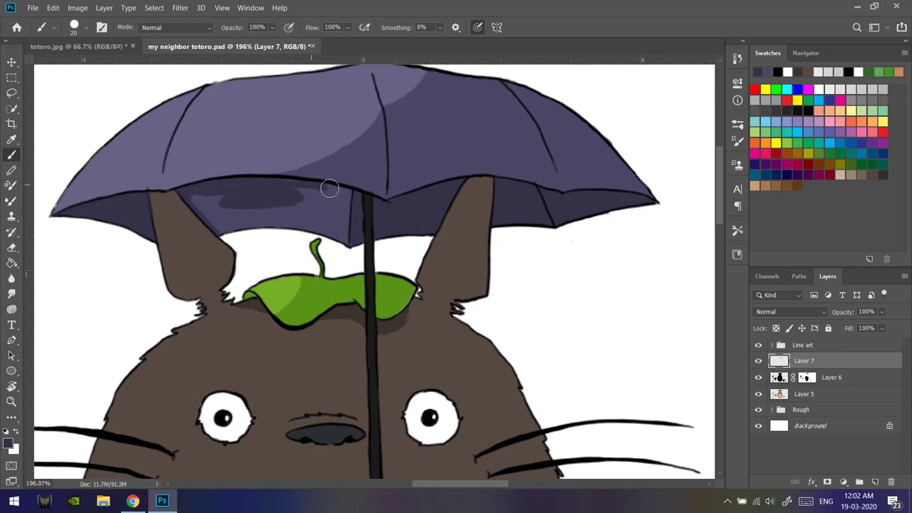
mouse_move(250, 226)
left_mouse_down()
mouse_move(342, 214)
mouse_move(239, 189)
left_mouse_up()
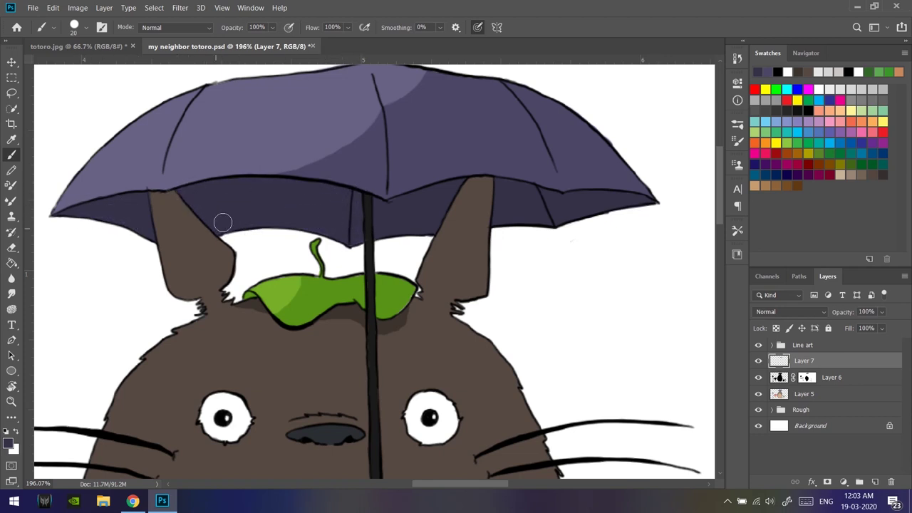
left_click(152, 195, "alt")
left_click_drag(456, 208, 491, 191)
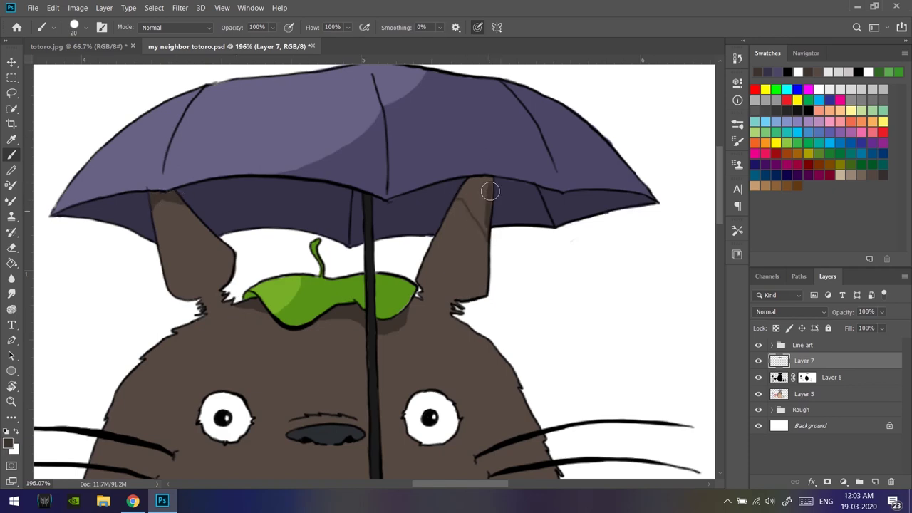
scroll(513, 295, "down", 5)
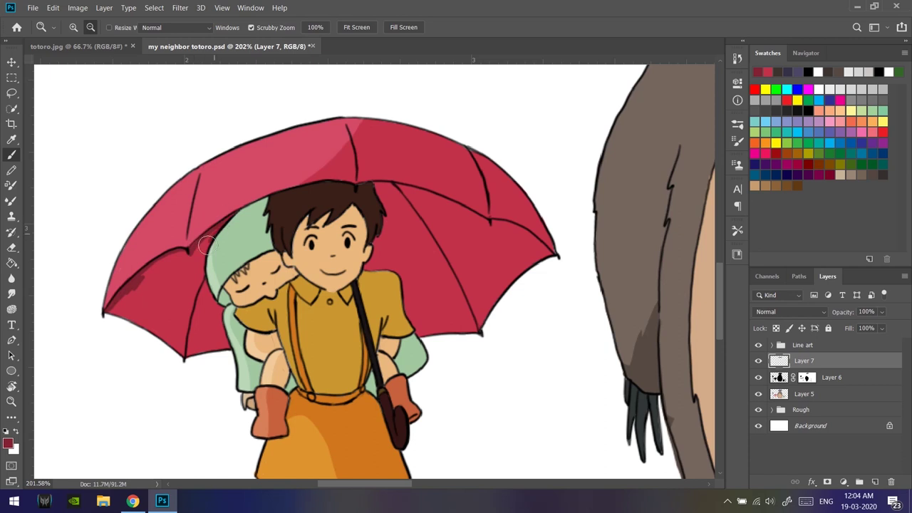
Shade the left and right panels of the girl's umbrella dark red beside her head.
mouse_move(223, 341)
left_mouse_down()
mouse_move(178, 342)
mouse_move(198, 320)
mouse_move(157, 291)
mouse_move(126, 302)
mouse_move(205, 242)
left_mouse_up()
mouse_move(385, 186)
left_mouse_down()
mouse_move(476, 327)
mouse_move(382, 233)
left_mouse_up()
mouse_move(377, 271)
left_mouse_down()
mouse_move(413, 307)
mouse_move(406, 197)
mouse_move(411, 301)
mouse_move(433, 331)
mouse_move(548, 249)
mouse_move(413, 193)
mouse_move(473, 259)
mouse_move(538, 252)
left_mouse_up()
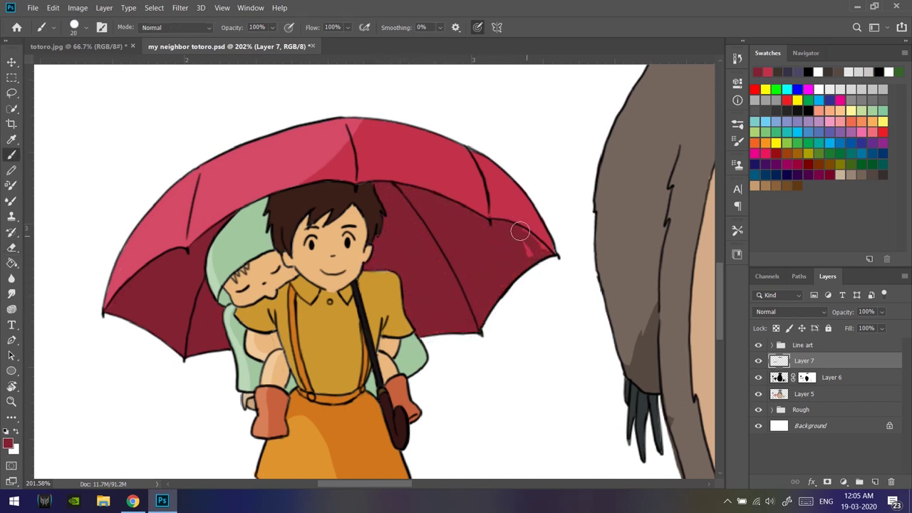
Choose a peach colour, zoom in on the girl's face and paint blush on her cheeks.
left_click(328, 186, "alt")
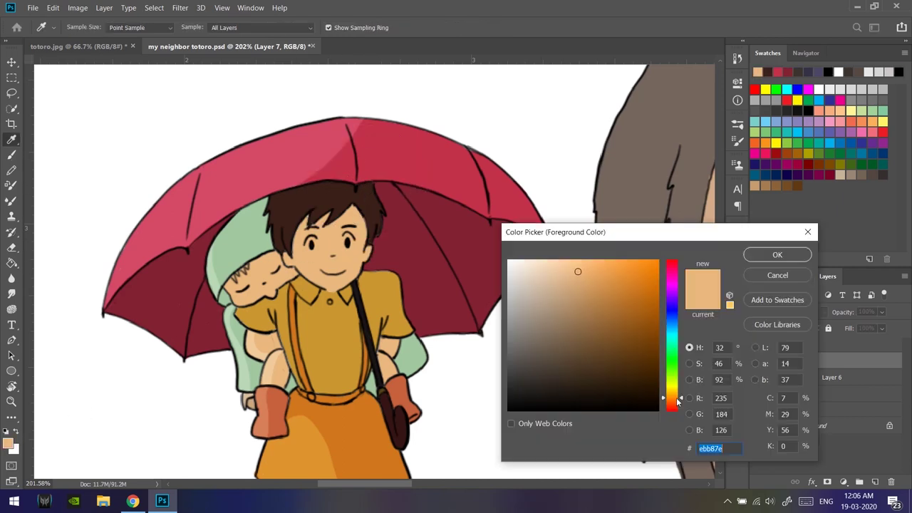
key("Return")
key("z")
left_click(322, 261)
key("b")
left_click_drag(289, 246, 296, 249)
left_click_drag(392, 244, 400, 248)
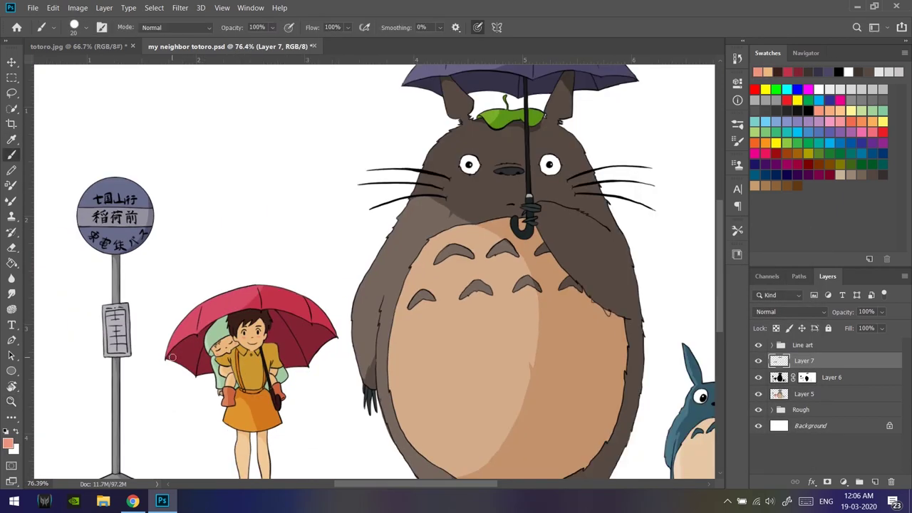
On a new layer, dab pink blush on the girl's and her little sister's cheeks.
scroll(390, 139, "up", 5)
key("ctrl+shift+alt+n")
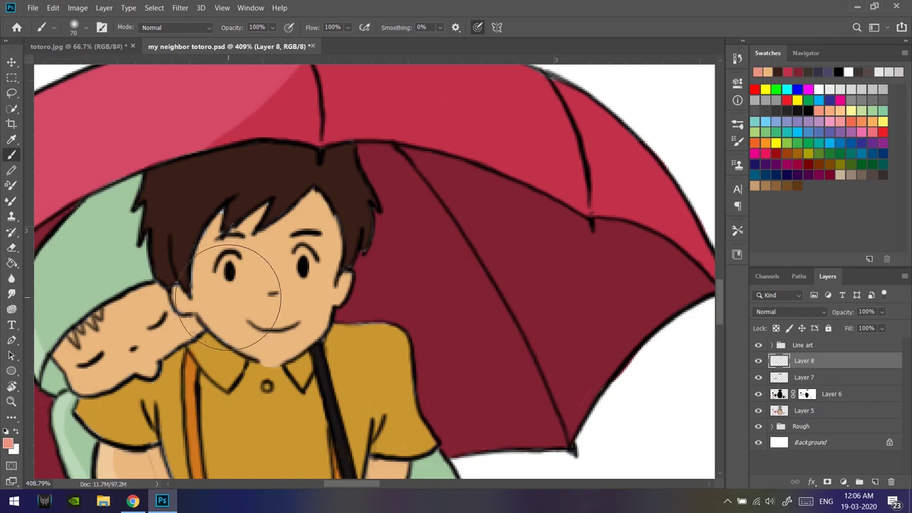
left_click(225, 296)
left_click(309, 289)
left_click(88, 385)
key("bracketright")
key("bracketright")
key("bracketright")
scroll(135, 356, "down", 3)
Merge the blush layer down into Layer 7 and pick light grey.
right_click(841, 361)
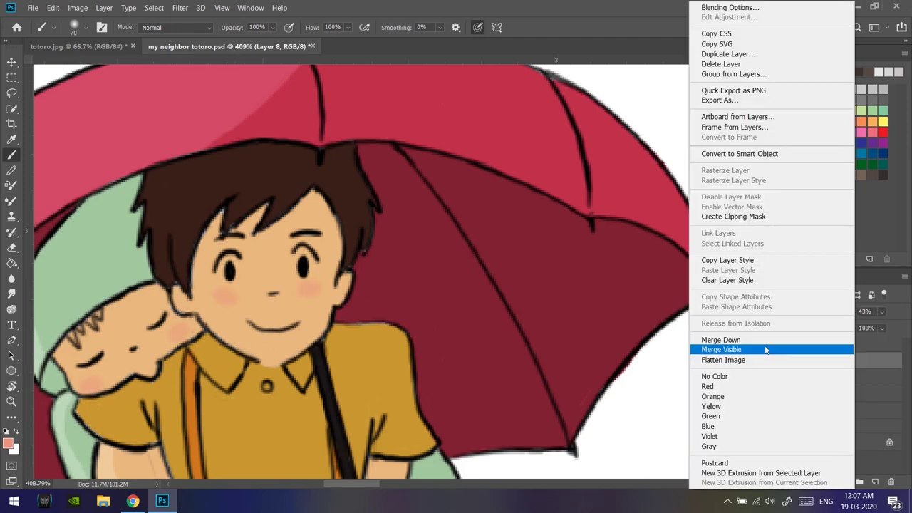
left_click(777, 348)
scroll(499, 285, "down", 3)
scroll(535, 328, "up", 3)
scroll(535, 328, "up", 3)
left_click(9, 443)
left_click(777, 252)
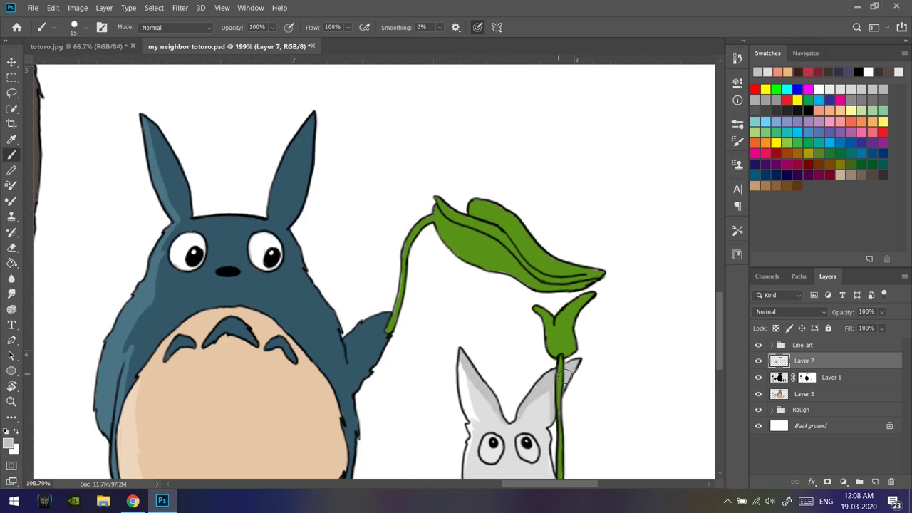
Hide the colour and rough sketch layers so only the line art shows.
scroll(567, 378, "down", 5)
scroll(458, 387, "up", 6)
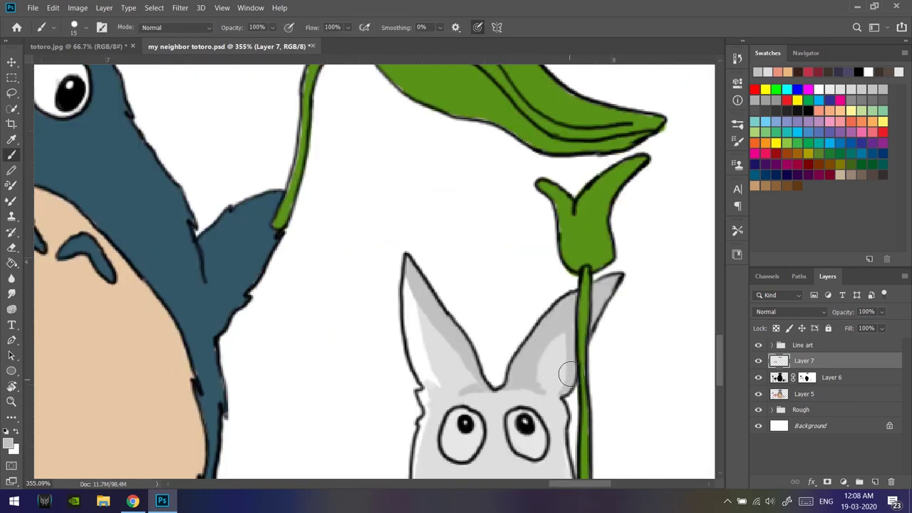
scroll(568, 374, "down", 6)
left_click(758, 426, "alt")
left_click(759, 345)
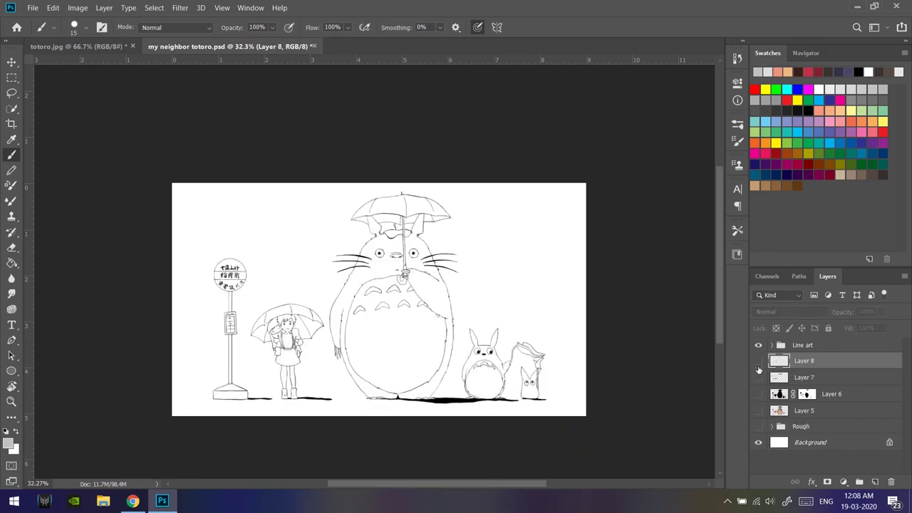
Add Layer 9 above Background and set a 150 px brush with 10% spacing.
left_click(875, 481)
right_click(520, 428)
key("Return")
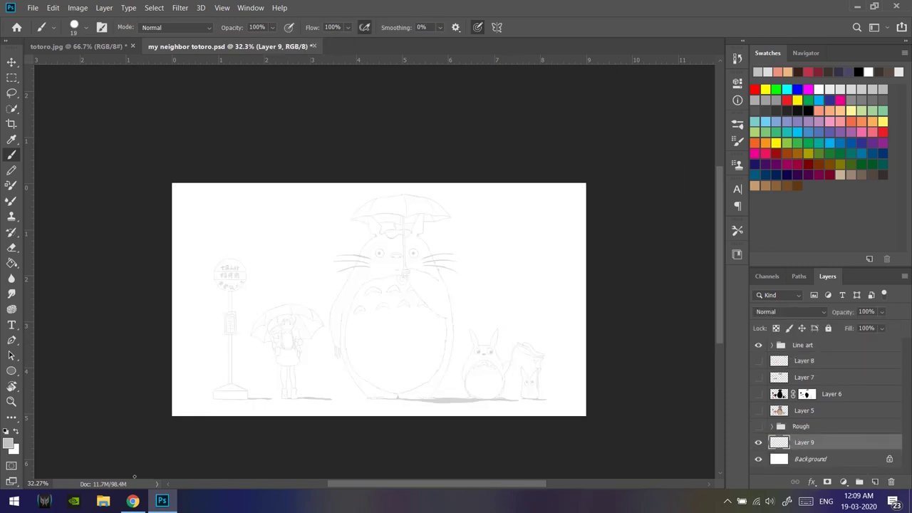
left_click(738, 140)
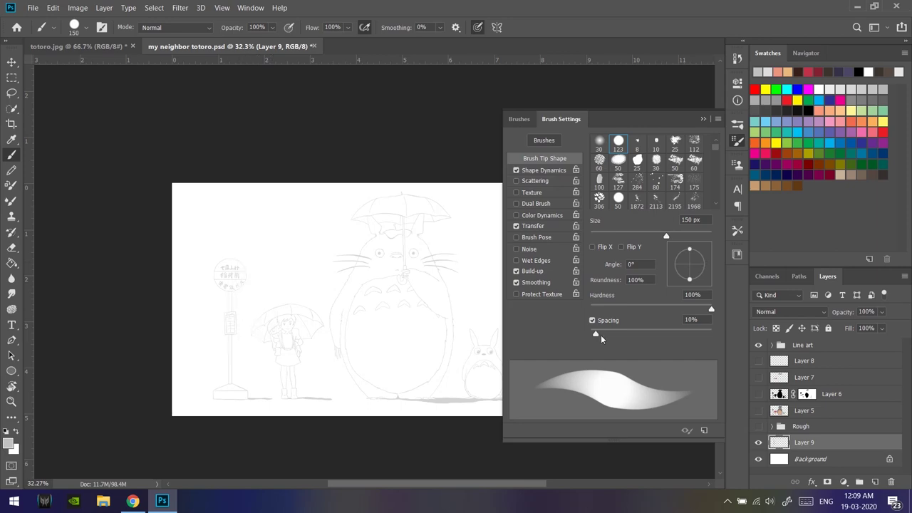
left_click(544, 169)
left_click(668, 191)
key("ctrl+Tab")
key("ctrl+Tab")
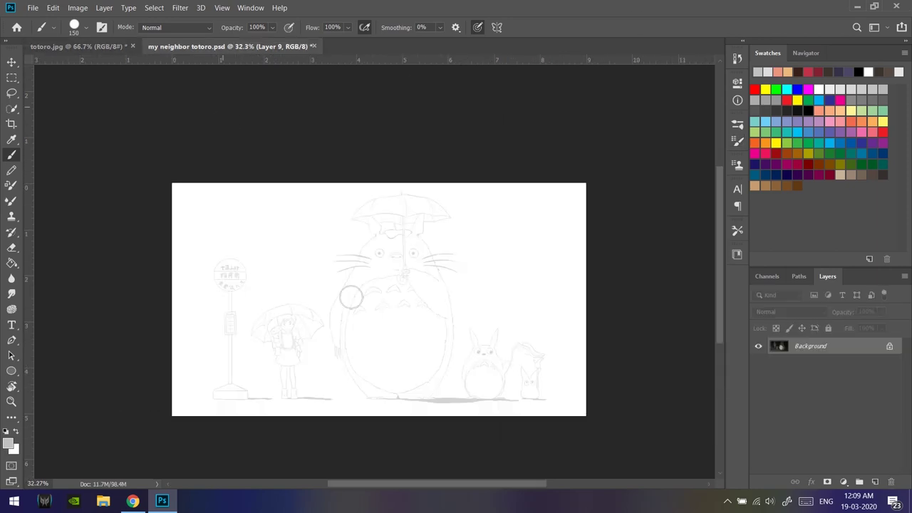
Check totoro.jpg, then paint dark grey-green forest over the canvas.
left_click(115, 45)
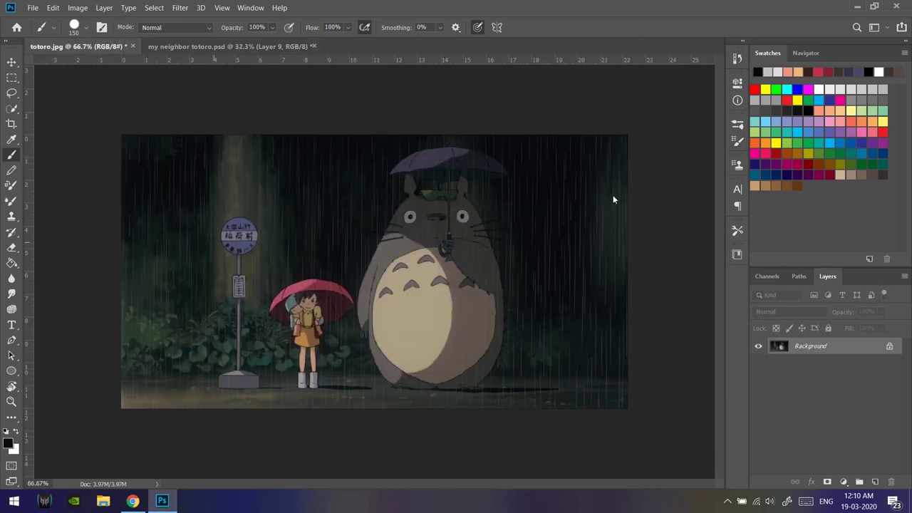
key("ctrl+Tab")
mouse_move(197, 192)
left_mouse_down()
mouse_move(188, 195)
mouse_move(213, 370)
mouse_move(266, 179)
mouse_move(251, 329)
mouse_move(271, 396)
mouse_move(336, 179)
mouse_move(397, 310)
mouse_move(583, 202)
mouse_move(563, 385)
mouse_move(363, 372)
mouse_move(339, 171)
mouse_move(219, 382)
left_mouse_up()
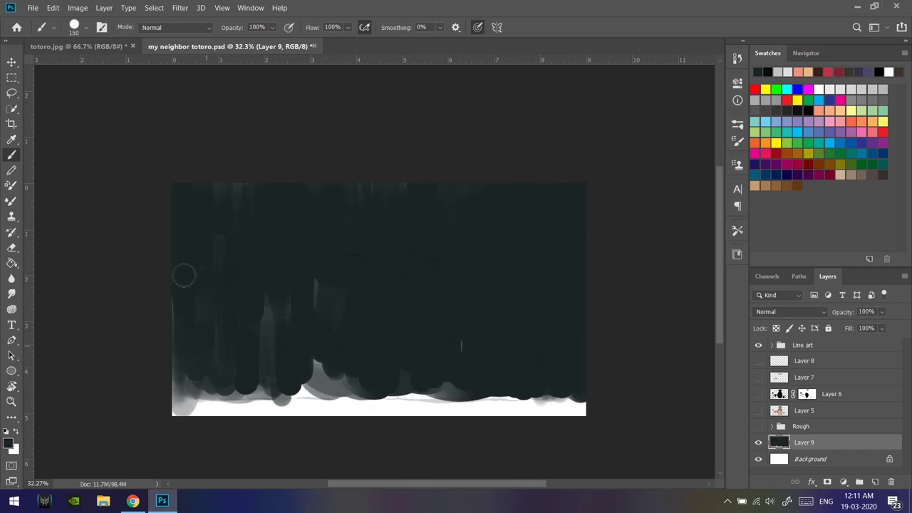
Paint tan ground along the bottom of the painting and the horizon.
left_click(79, 45)
left_click(228, 46)
scroll(236, 214, "down", 3)
mouse_move(305, 250)
left_mouse_down()
mouse_move(247, 228)
mouse_move(184, 387)
left_mouse_up()
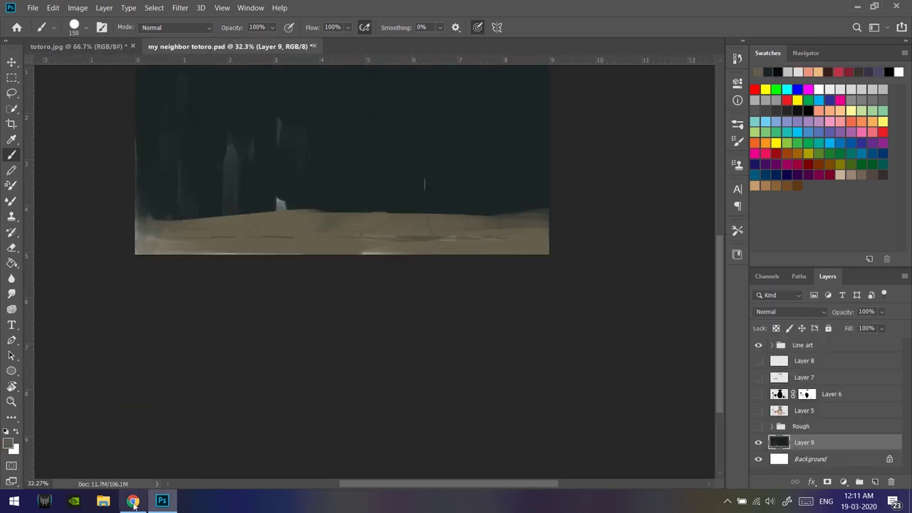
mouse_move(236, 247)
left_mouse_down()
mouse_move(418, 212)
mouse_move(130, 256)
left_mouse_up()
scroll(263, 216, "up", 3)
mouse_move(245, 311)
left_mouse_down()
mouse_move(505, 301)
mouse_move(275, 311)
left_mouse_up()
Sample a trunk colour from totoro.jpg and paint a broad tan trunk on the left.
left_click(79, 46)
left_click(240, 190, "alt")
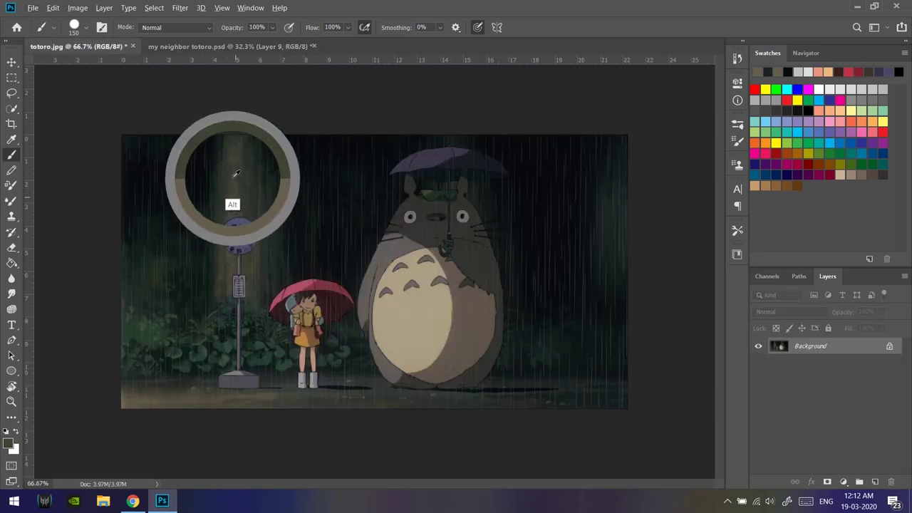
left_click(204, 47)
mouse_move(190, 173)
left_mouse_down()
mouse_move(181, 147)
mouse_move(233, 145)
mouse_move(229, 290)
left_mouse_up()
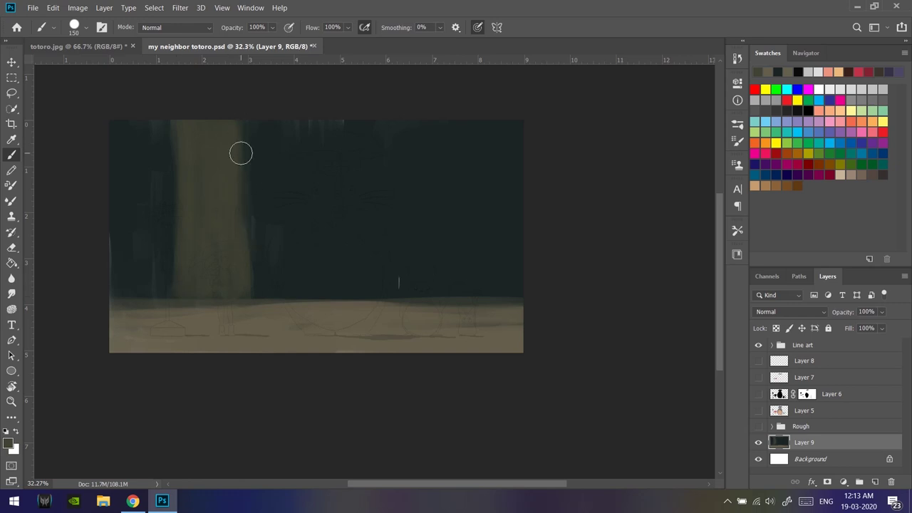
left_click_drag(249, 160, 246, 137)
Pick a new paint colour and hide the line art over the painting.
key("ctrl+Tab")
key("ctrl+Tab")
key("shift+F5")
key("Return")
key("ctrl+comma")
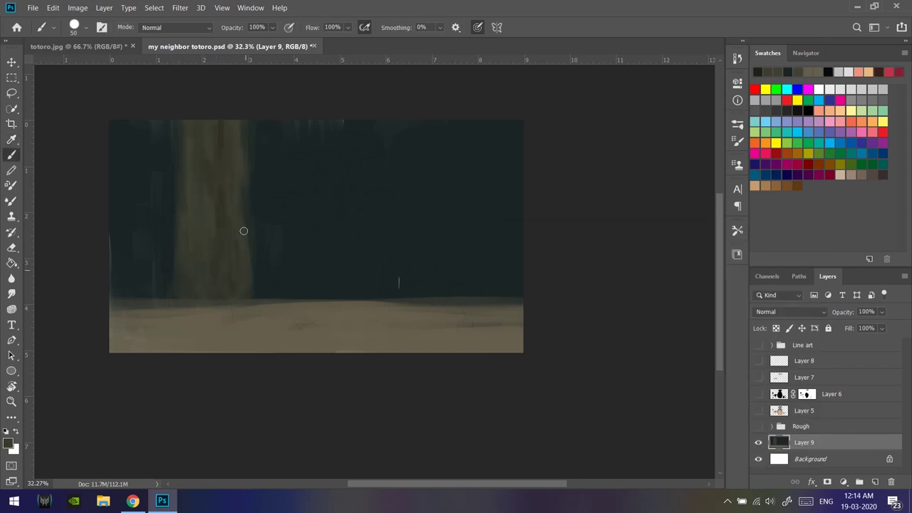
key("bracketleft")
key("bracketleft")
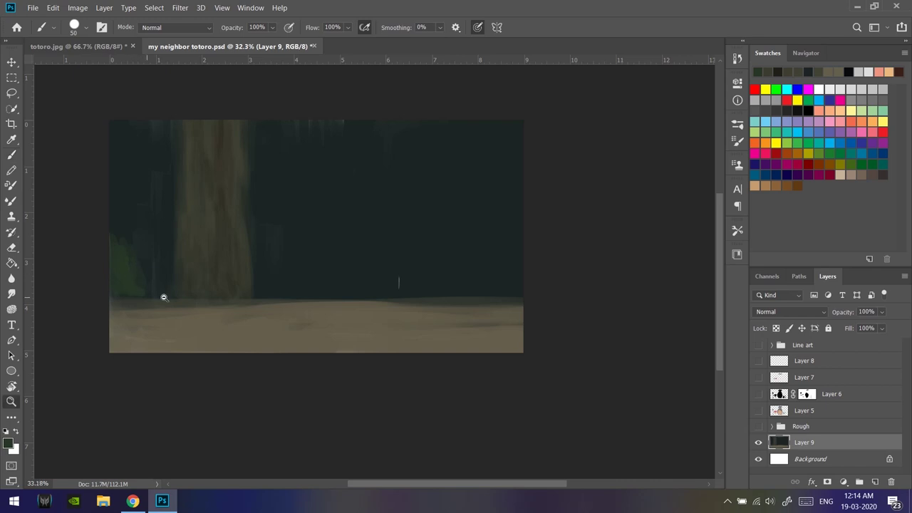
scroll(163, 299, "up", 3)
scroll(171, 294, "up", 3)
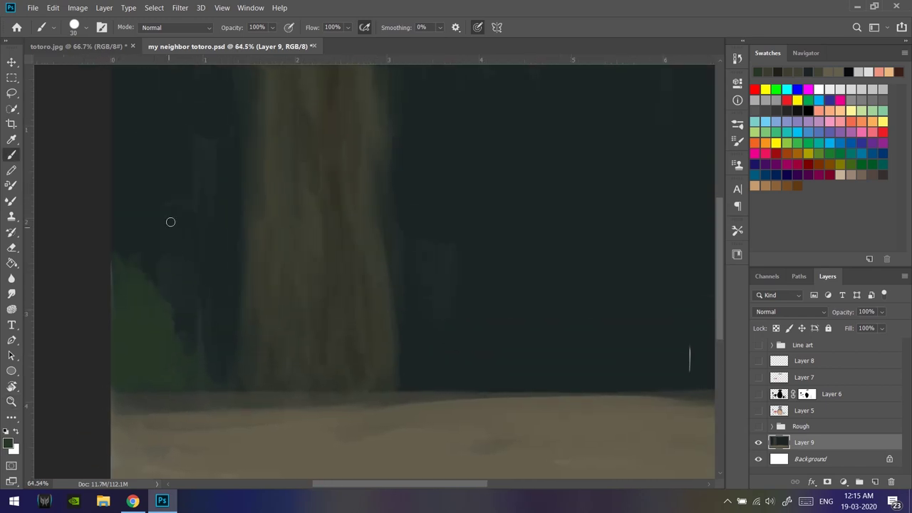
key("bracketright")
key("bracketright")
Paint green foliage on the left side and in the middle background.
mouse_move(163, 256)
left_mouse_down()
mouse_move(198, 236)
mouse_move(216, 380)
left_mouse_up()
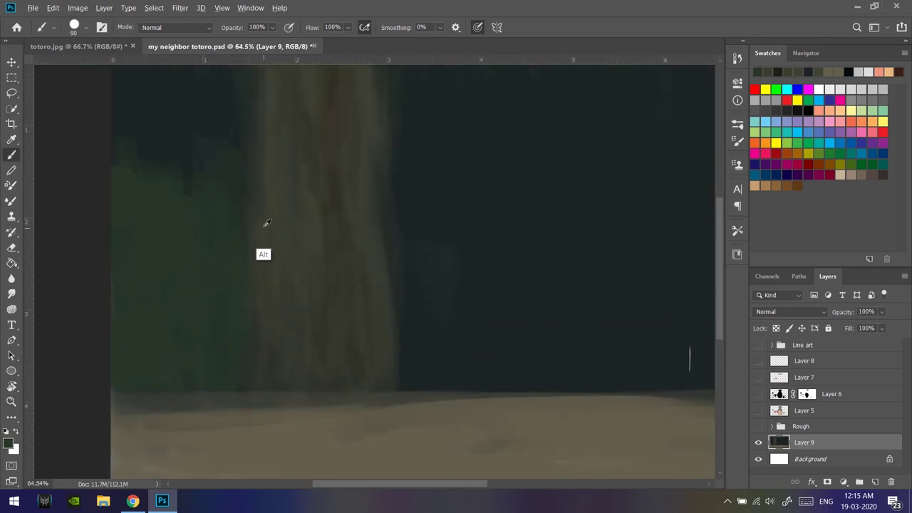
scroll(232, 250, "down", 2)
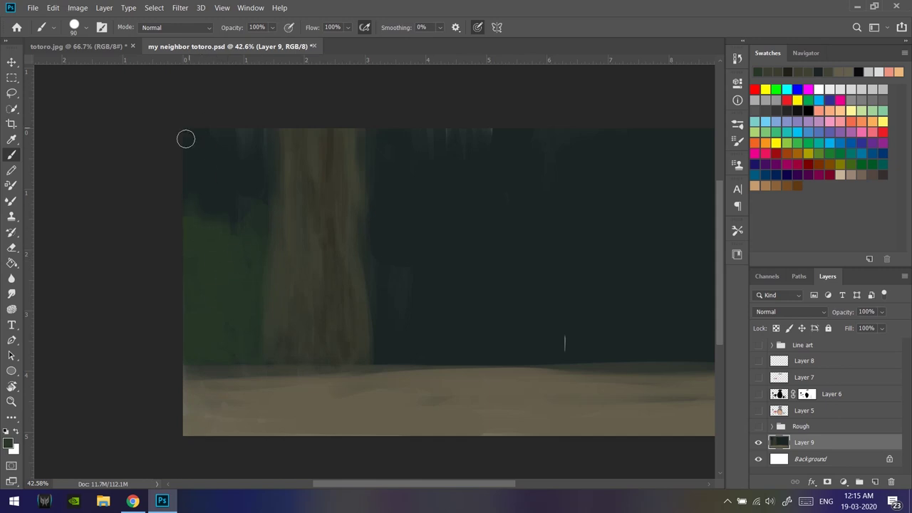
left_click_drag(452, 224, 326, 210)
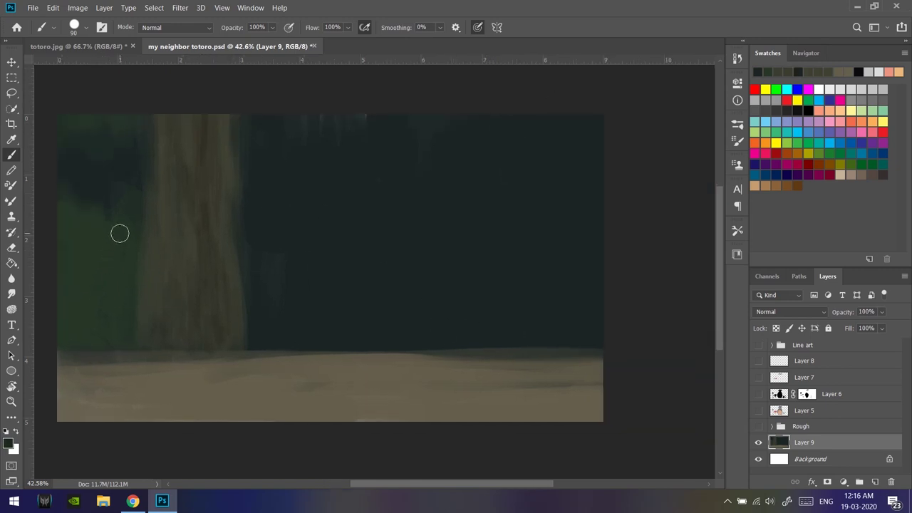
left_click_drag(227, 242, 295, 208)
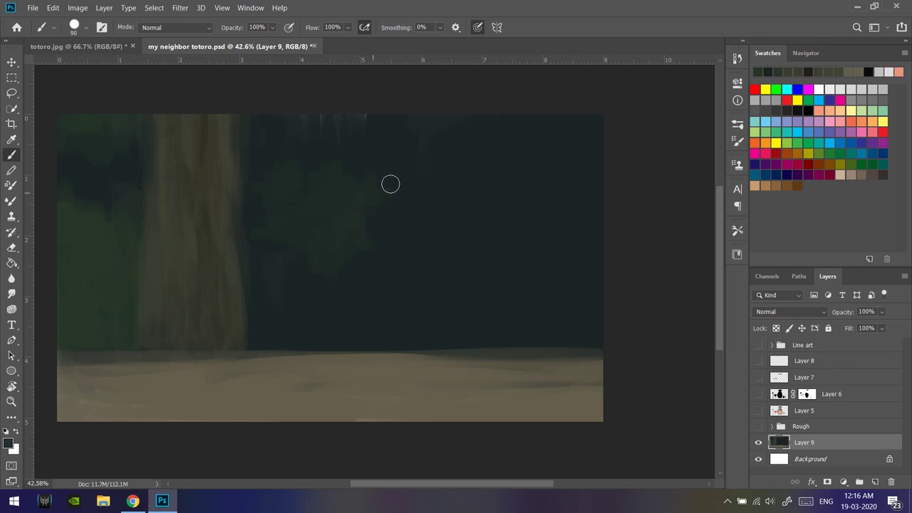
Add faint tree trunks right of centre and toward the right.
left_click_drag(494, 181, 490, 340)
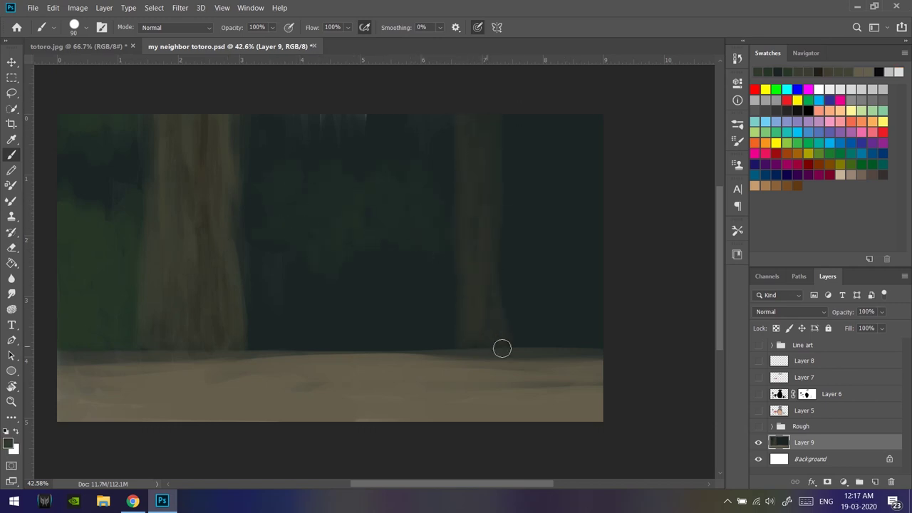
left_click_drag(406, 174, 404, 348)
left_click_drag(417, 269, 369, 239)
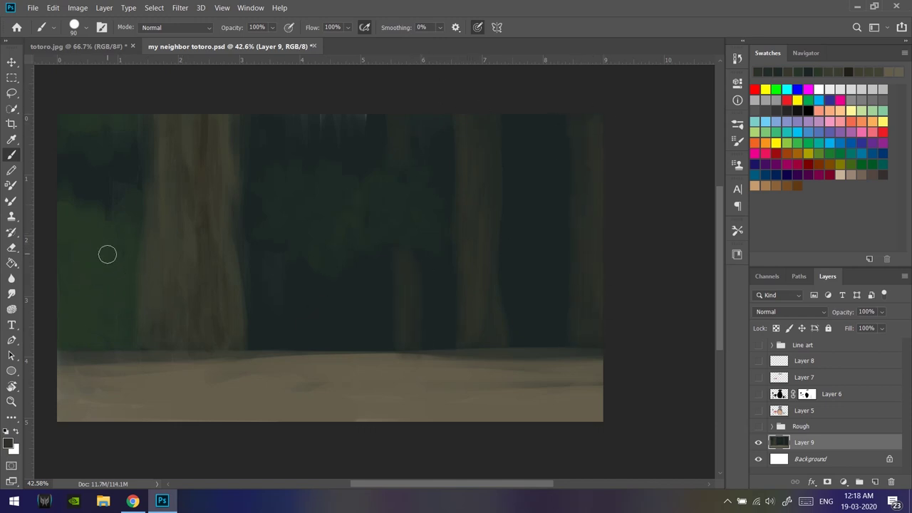
Undo the stray light stroke, pick dark green and paint bushes across the lower left.
key("ctrl+shift+z")
key("ctrl+z")
left_click(9, 443)
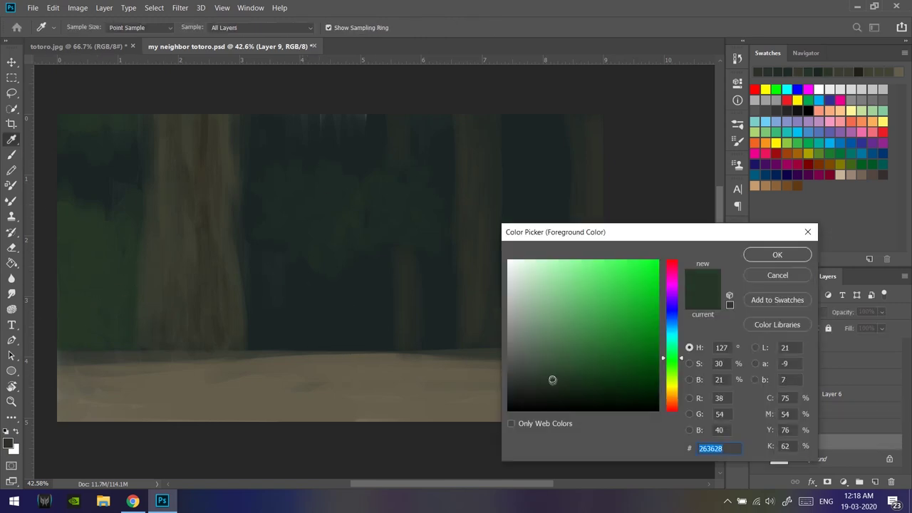
key("Return")
mouse_move(64, 325)
left_mouse_down()
mouse_move(98, 317)
mouse_move(165, 326)
mouse_move(175, 347)
mouse_move(289, 356)
mouse_move(557, 342)
left_mouse_up()
left_click(211, 337, "alt")
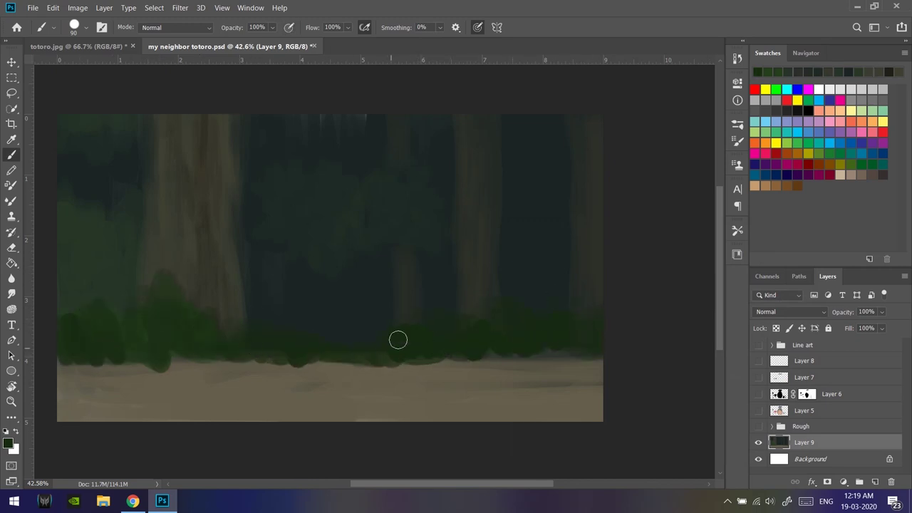
Browse and try several brush presets from the preset list.
right_click(183, 356)
double_click(215, 360)
right_click(256, 385)
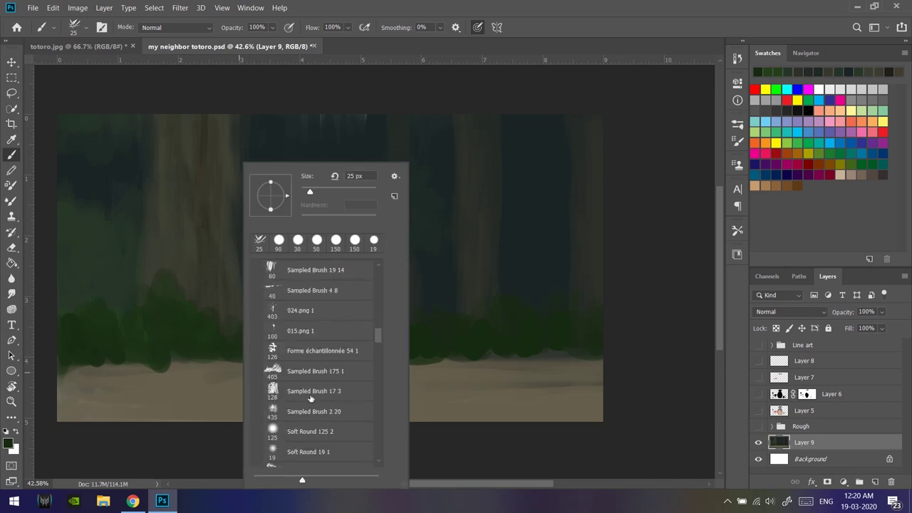
double_click(327, 360)
right_click(223, 346)
scroll(269, 409, "down", 5)
scroll(238, 425, "down", 3)
left_click_drag(269, 438, 280, 312)
Settle on the small hard round brush preset.
right_click(193, 362)
right_click(218, 355)
left_click(350, 334)
left_click(169, 358)
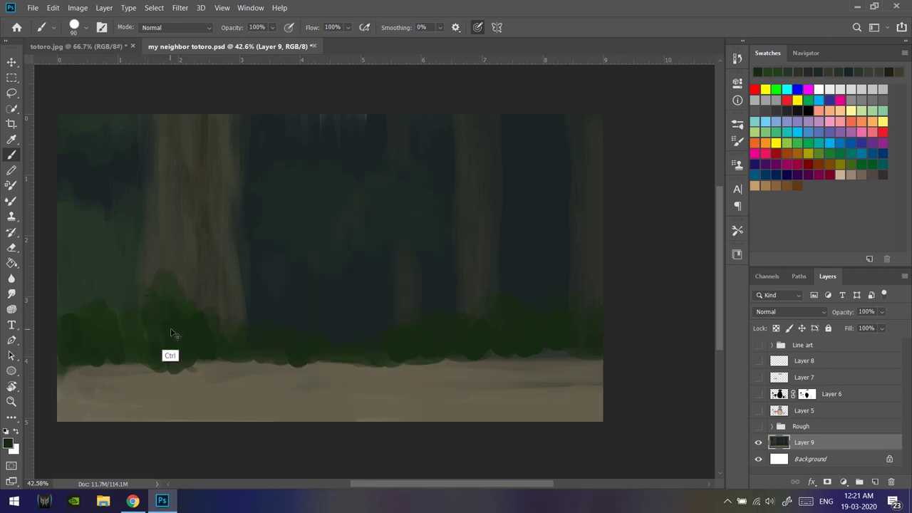
right_click(165, 355)
scroll(306, 400, "up", 3)
double_click(328, 433)
Paint dark green bushes over the lower trunk with a smaller hard brush, checking the reference.
left_click_drag(207, 327, 207, 355)
left_click_drag(519, 315, 473, 147)
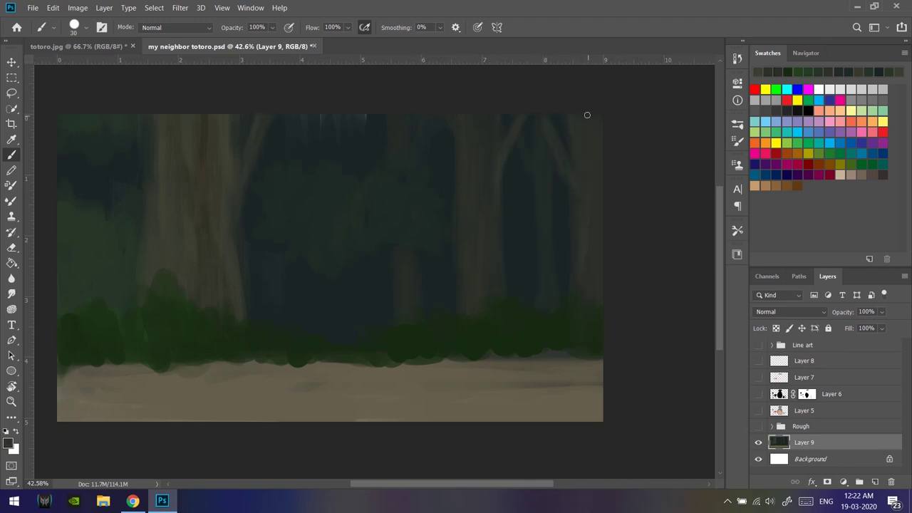
key("ctrl+Tab")
key("ctrl+Tab")
mouse_move(145, 234)
left_mouse_down()
mouse_move(159, 218)
mouse_move(155, 254)
mouse_move(171, 199)
mouse_move(161, 261)
mouse_move(204, 291)
mouse_move(221, 220)
left_mouse_up()
key("bracketleft")
key("bracketleft")
key("bracketleft")
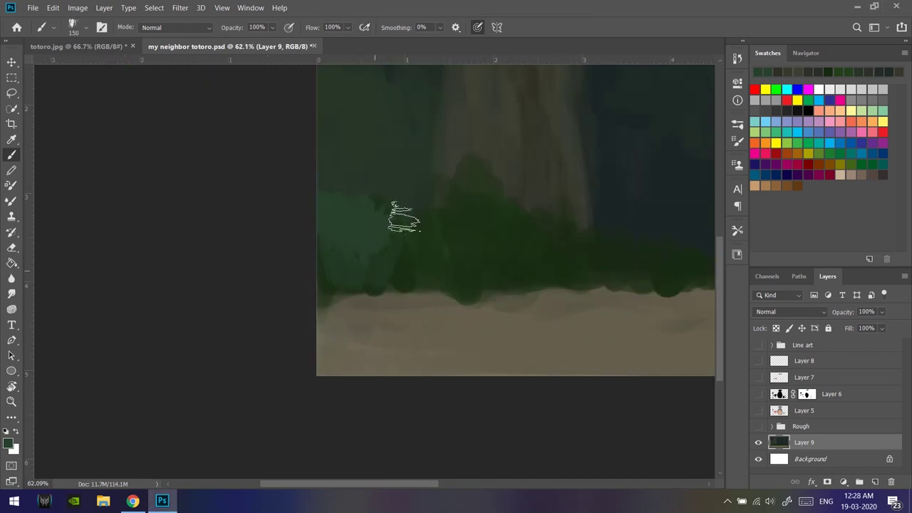
scroll(224, 254, "right", 5)
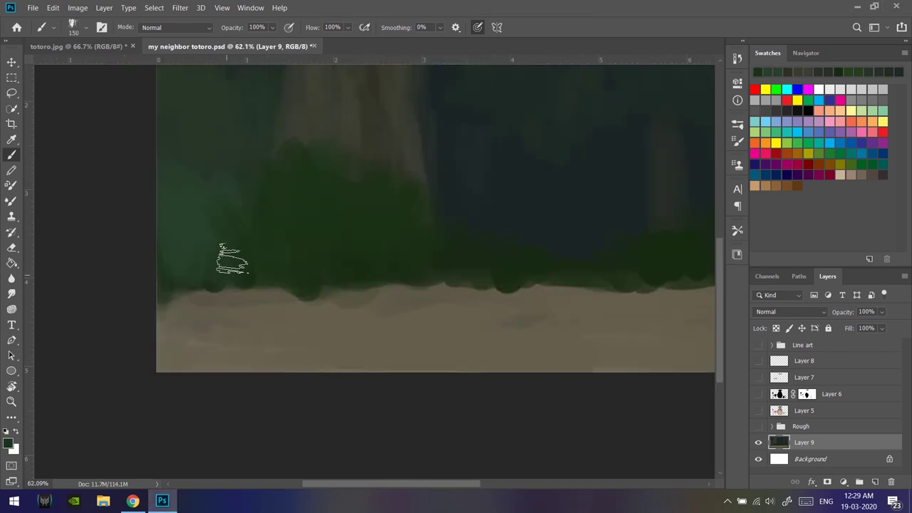
scroll(481, 264, "right", 2)
scroll(248, 314, "down", 5, "alt")
Show the hidden character layers again and make Layer 9 active.
left_click(758, 443, "alt")
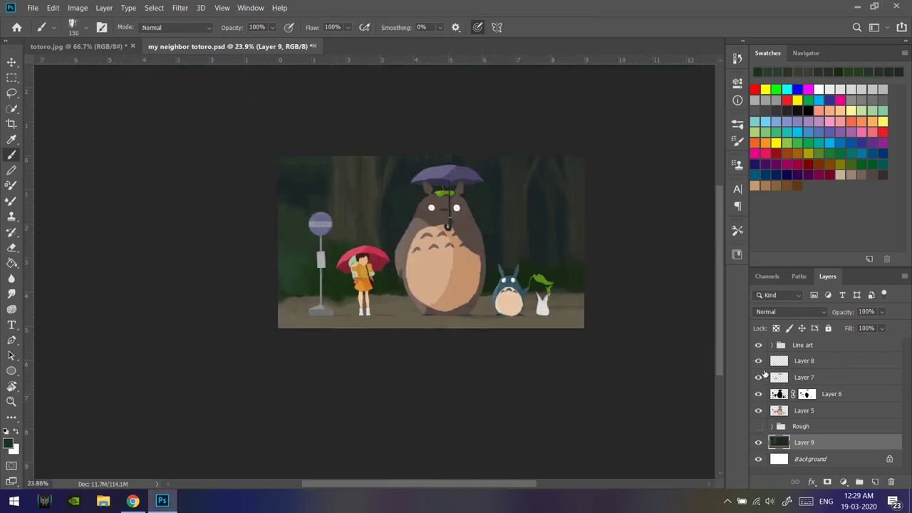
left_click(803, 345)
left_click(881, 312)
scroll(492, 212, "up", 5, "alt")
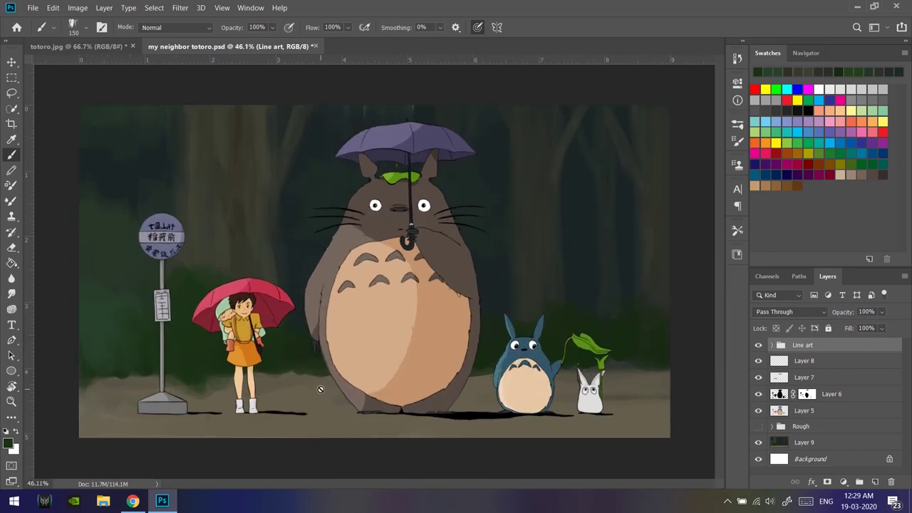
left_click(804, 443)
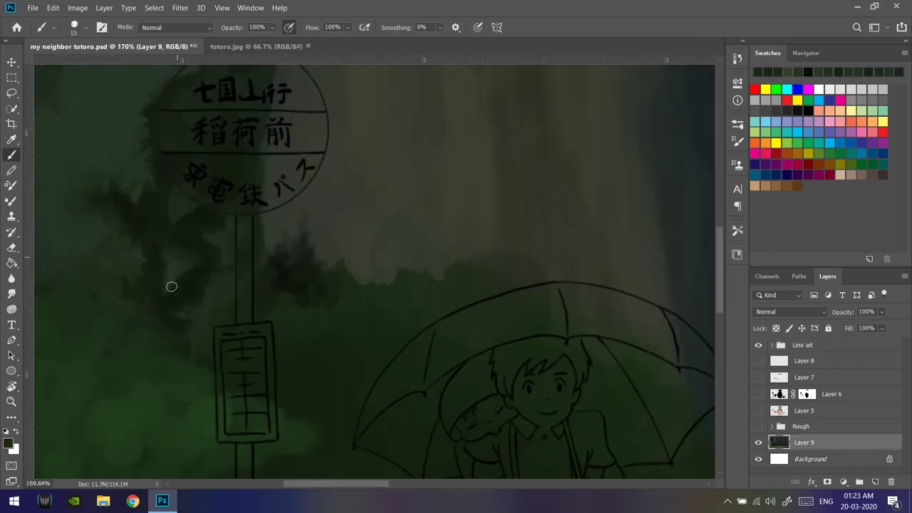
scroll(171, 285, "down", 5, "alt")
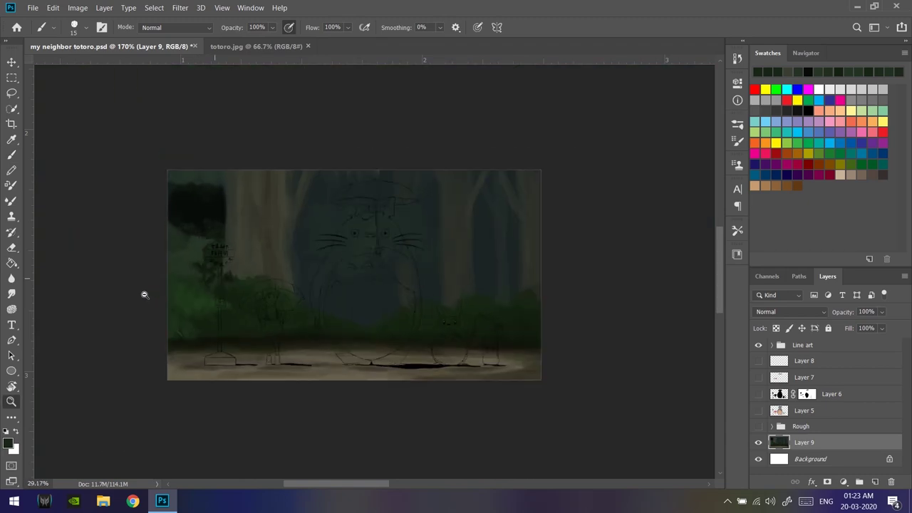
Paint dark foliage above the umbrella with a slightly enlarged brush.
scroll(143, 295, "up", 4, "alt")
key("z")
scroll(245, 339, "down", 5, "alt")
scroll(121, 198, "up", 4, "alt")
key("b")
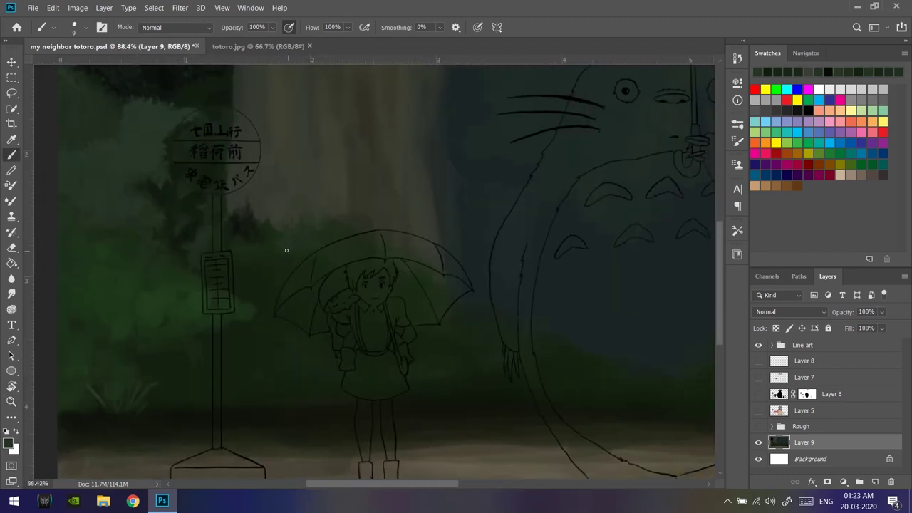
key("bracketright")
key("bracketright")
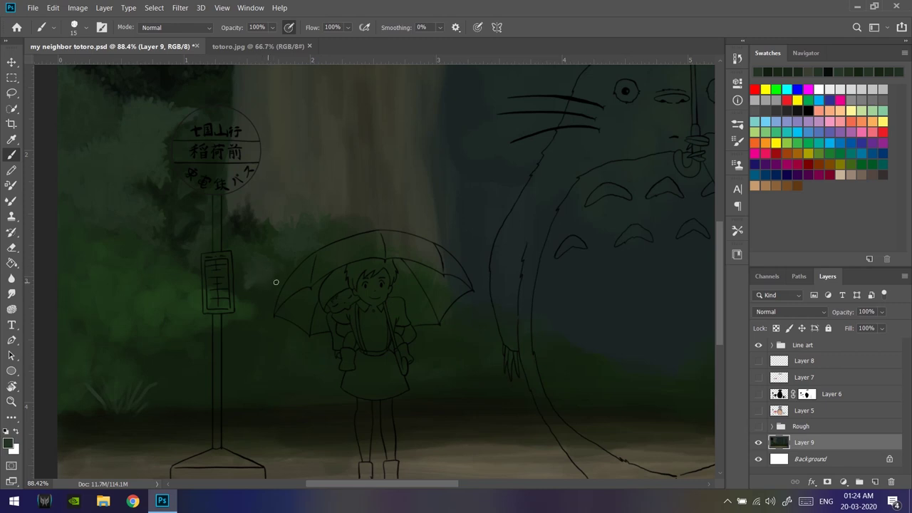
scroll(285, 221, "down", 5, "alt")
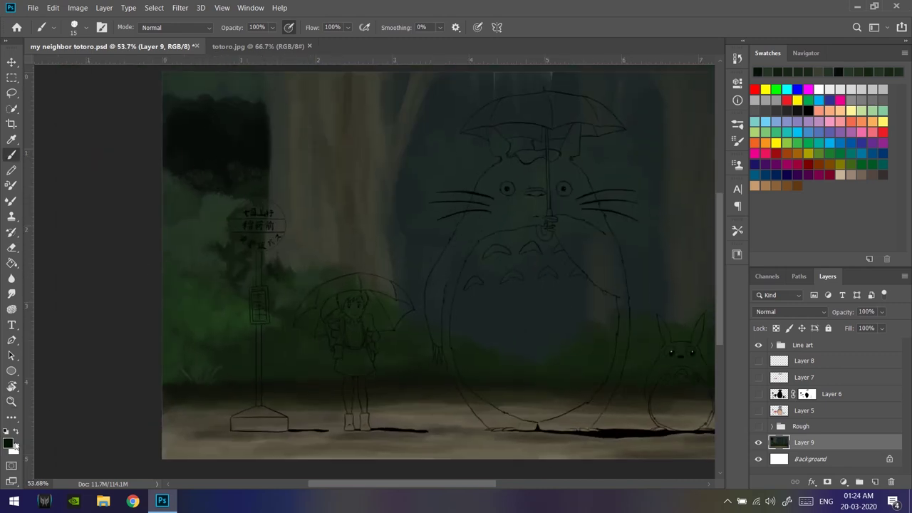
scroll(340, 381, "up", 4, "alt")
key("z")
key("b")
left_click_drag(335, 174, 374, 201)
key("bracketright")
key("bracketright")
key("bracketright")
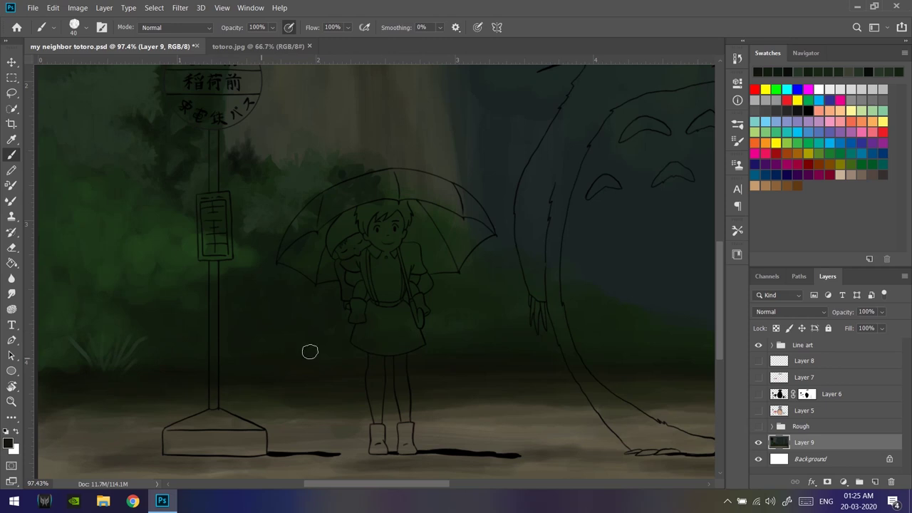
Zoom out to view the whole painting and make the brush smaller.
left_click_drag(491, 338, 380, 275)
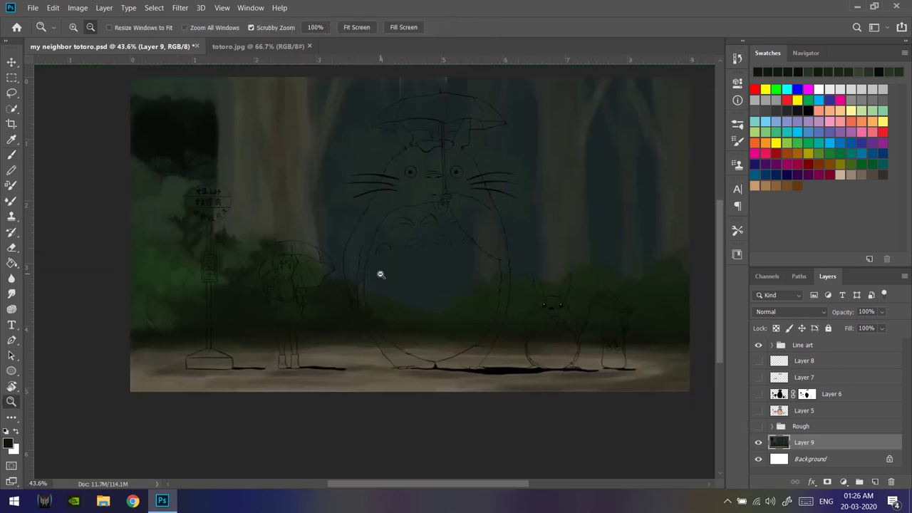
scroll(289, 293, "up", 3)
key("b")
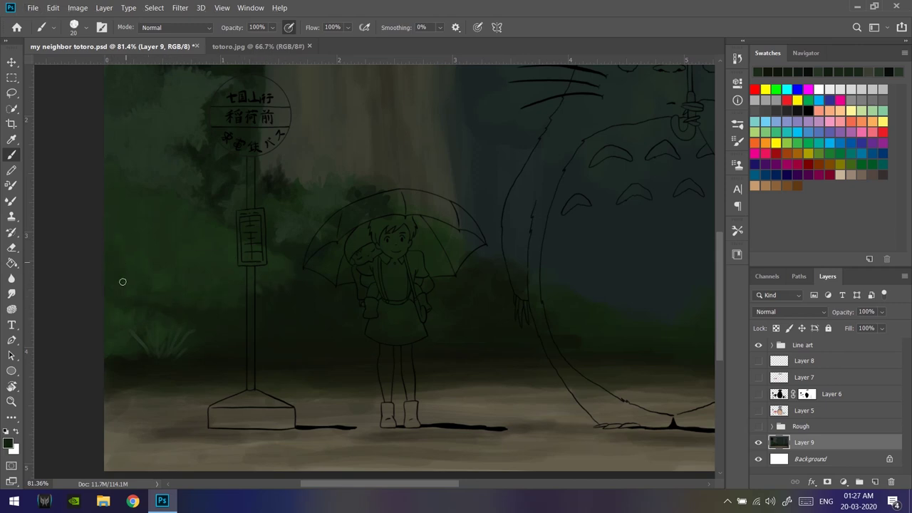
key("bracketleft")
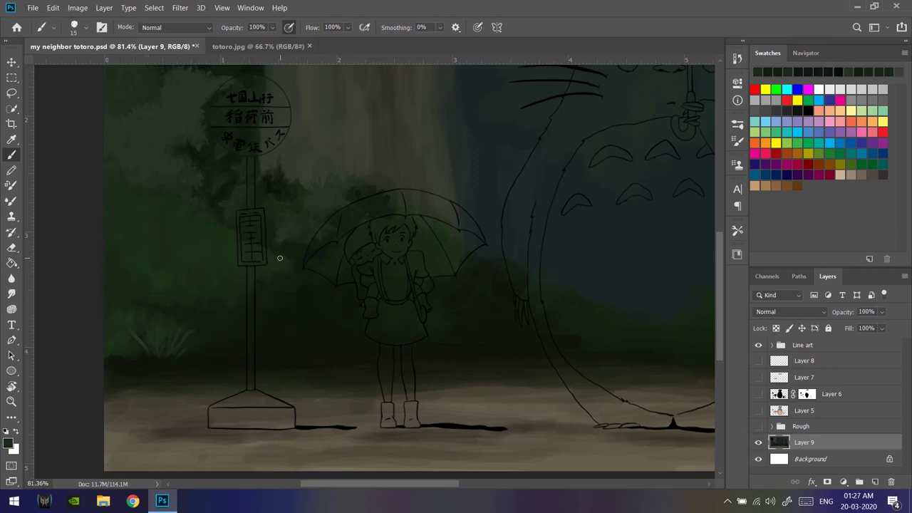
scroll(271, 285, "up", 3)
scroll(233, 284, "down", 2)
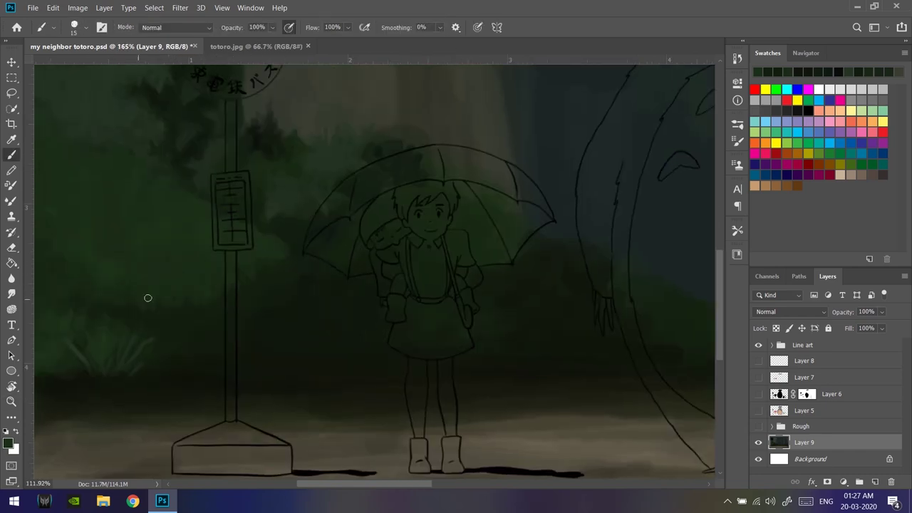
scroll(97, 170, "down", 2)
left_click(9, 443)
key("Escape")
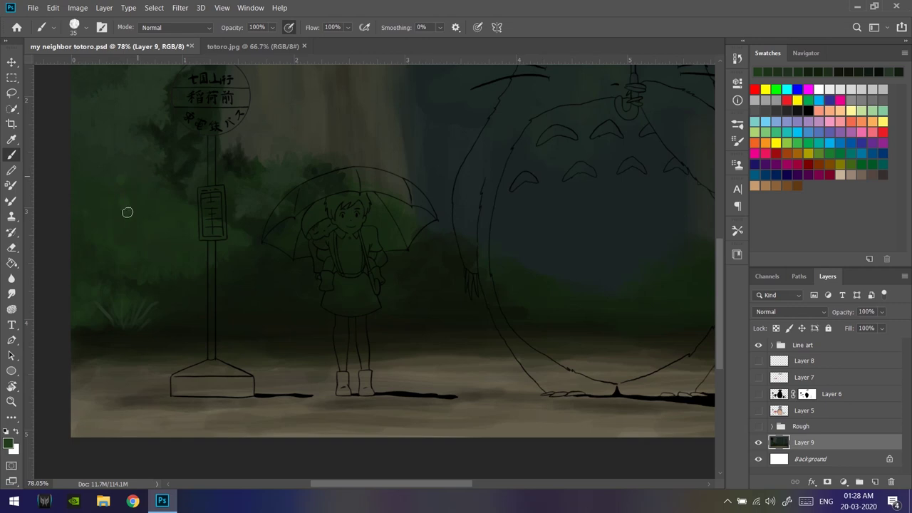
Lasso several leaf shapes in the upper-left foliage, paint them, then deselect.
key("z")
left_click(205, 224, "alt")
key("l")
left_click_drag(114, 167, 118, 187)
left_click_drag(142, 191, 166, 211)
mouse_move(90, 162)
left_mouse_down()
mouse_move(107, 177)
mouse_move(107, 203)
left_mouse_up()
mouse_move(142, 171)
left_mouse_down()
mouse_move(146, 201)
mouse_move(125, 229)
mouse_move(160, 238)
mouse_move(175, 226)
left_mouse_up()
left_click_drag(100, 224, 95, 233)
key("b")
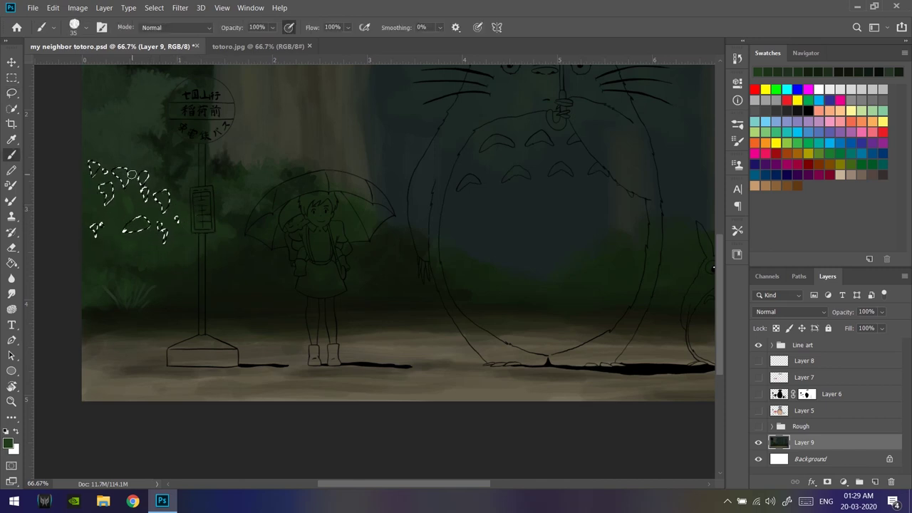
key("ctrl+d")
Lasso leaf shapes in the bushes near the girl, paint them, then deselect.
scroll(71, 180, "down", 1)
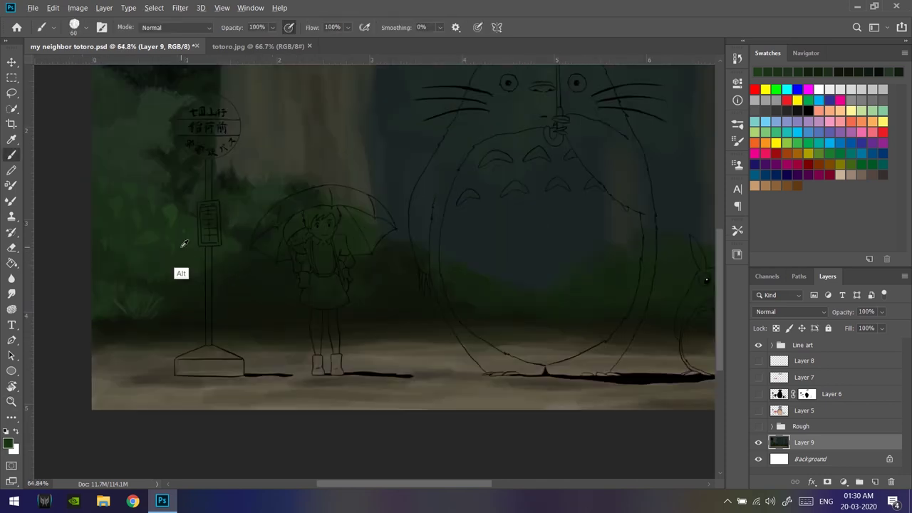
scroll(143, 188, "down", 5)
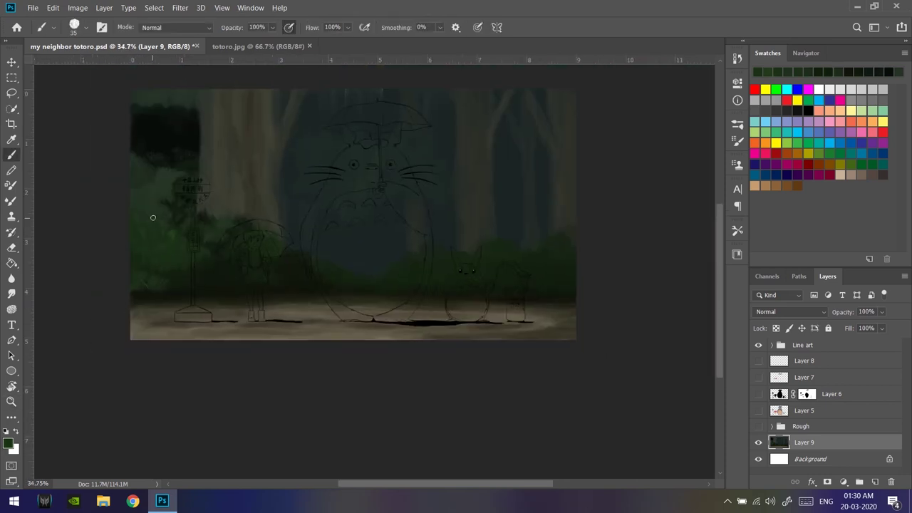
scroll(179, 302, "up", 5)
key("l")
left_click_drag(193, 265, 191, 264)
mouse_move(232, 265)
left_mouse_down()
mouse_move(213, 280)
mouse_move(285, 306)
mouse_move(251, 311)
mouse_move(306, 277)
mouse_move(268, 231)
mouse_move(418, 285)
mouse_move(235, 242)
mouse_move(223, 295)
left_mouse_up()
left_click_drag(171, 280, 170, 277, "shift")
key("b")
left_click(9, 443)
key("Escape")
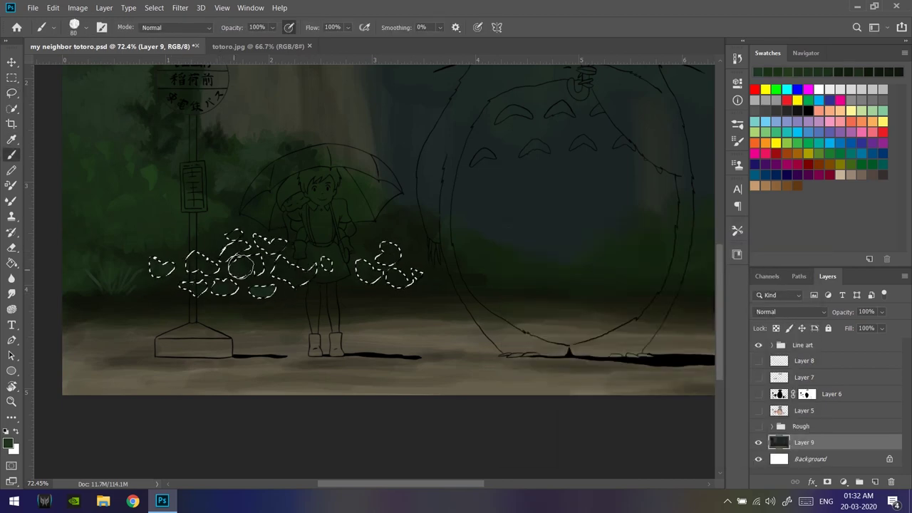
key("ctrl+d")
Shrink the brush for detail work on the foliage.
key("bracketright")
key("bracketright")
key("bracketright")
scroll(419, 290, "up", 3)
key("bracketleft")
key("bracketleft")
key("bracketleft")
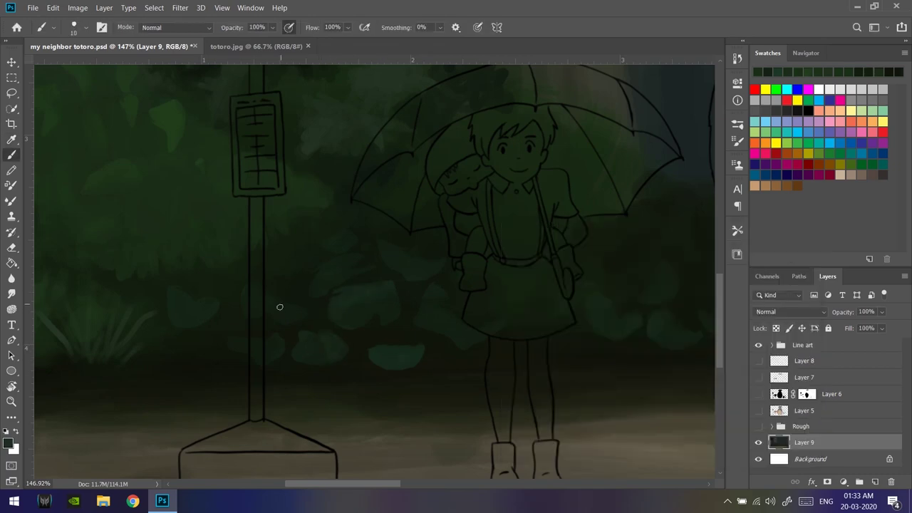
scroll(413, 267, "down", 2)
scroll(518, 289, "down", 3)
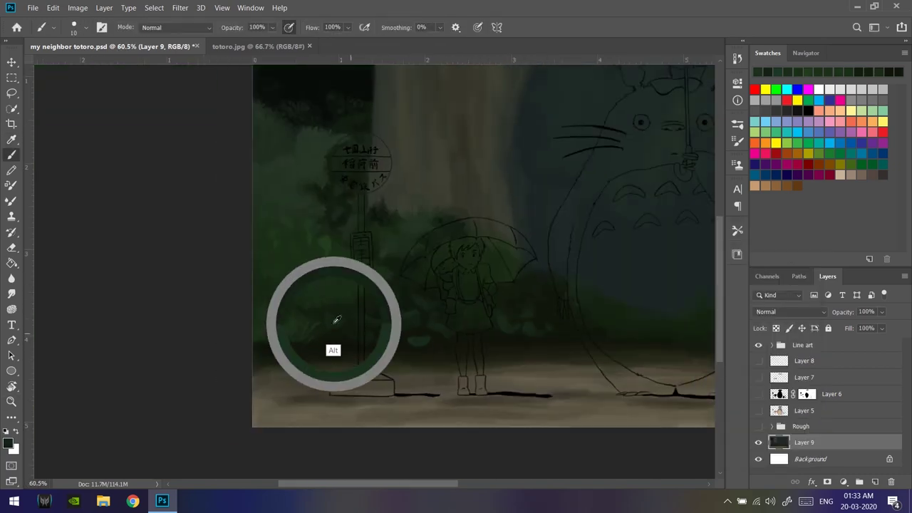
scroll(359, 364, "up", 3)
Choose dark green and undo a stray dark stroke at the lower left.
left_click(338, 206, "alt")
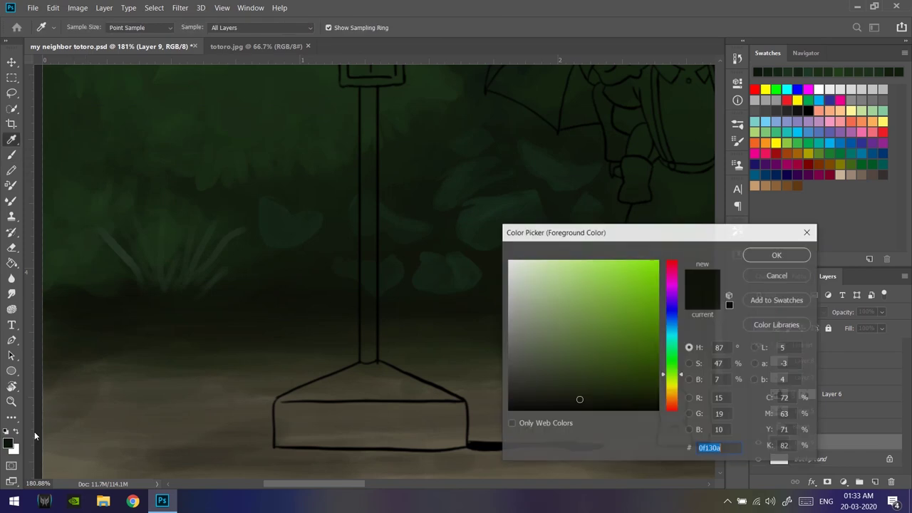
key("Return")
key("bracketright")
key("bracketright")
key("bracketright")
left_click_drag(174, 349, 300, 349)
key("ctrl+z")
key("bracketleft")
key("bracketleft")
key("bracketleft")
Set the brush to 30 px and work over the bushes around the bus-stop pole.
key("bracketleft")
key("bracketleft")
key("bracketleft")
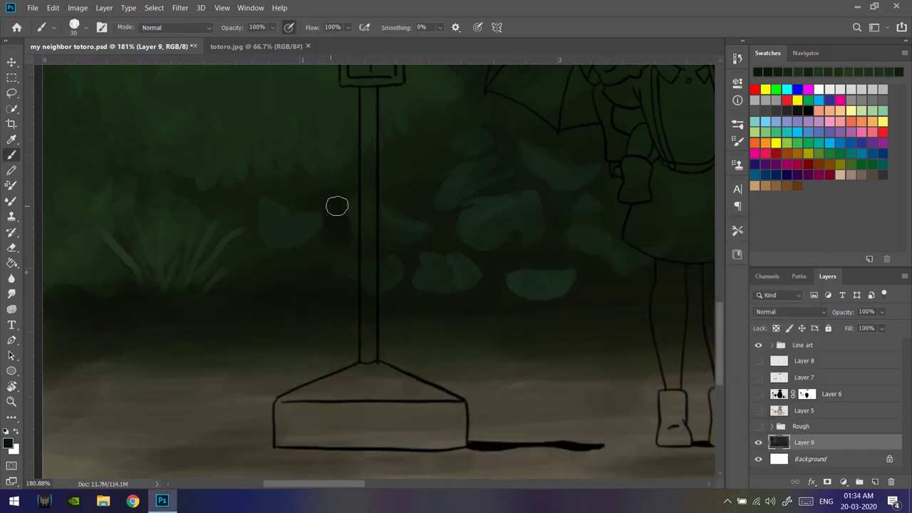
scroll(372, 266, "down", 5)
scroll(493, 263, "up", 5)
key("bracketleft")
key("bracketleft")
key("bracketleft")
scroll(551, 226, "down", 4)
scroll(536, 281, "up", 3)
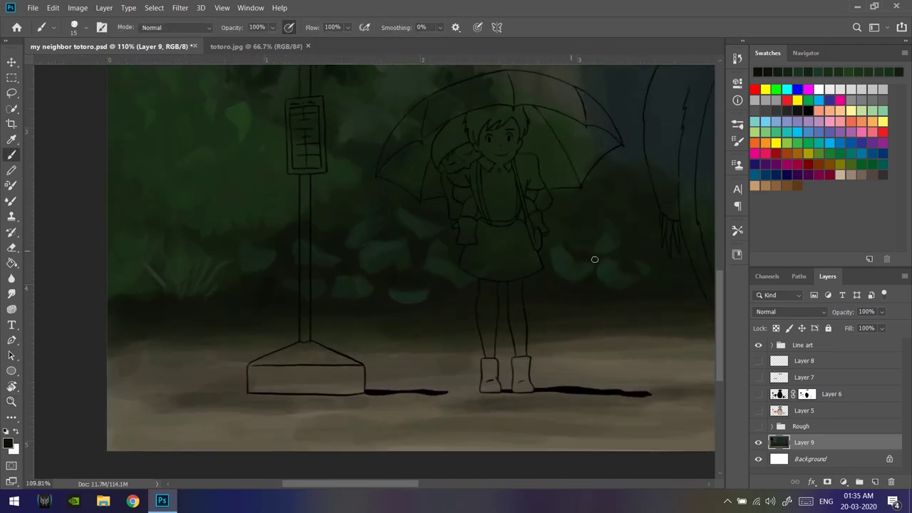
scroll(594, 260, "down", 4)
scroll(483, 273, "up", 4)
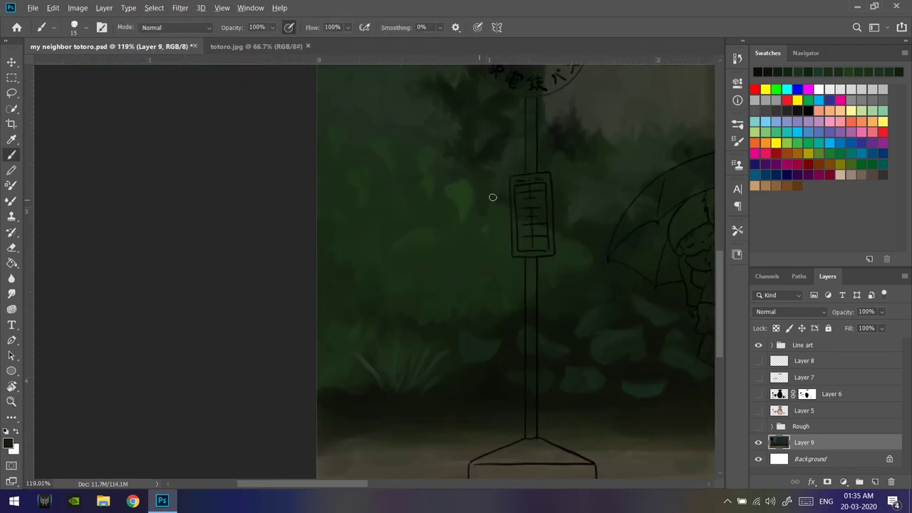
key("bracketright")
key("bracketright")
key("bracketright")
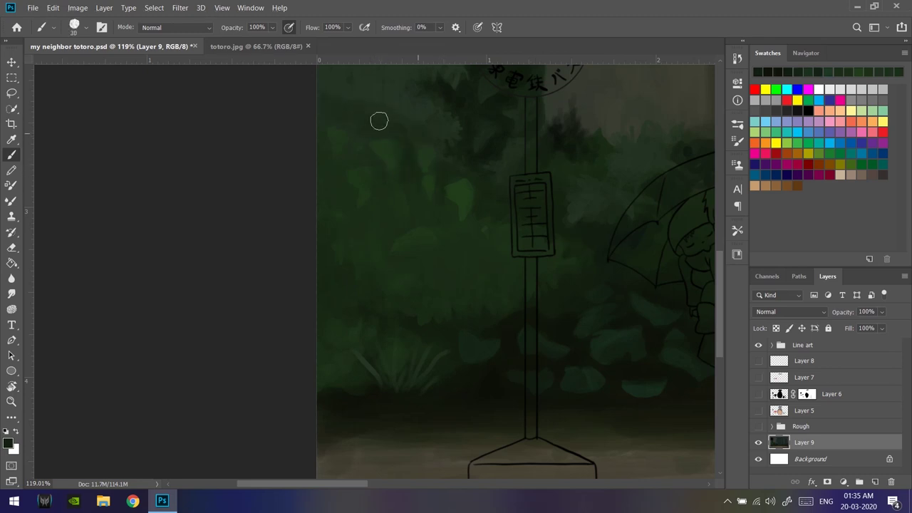
scroll(385, 169, "down", 3)
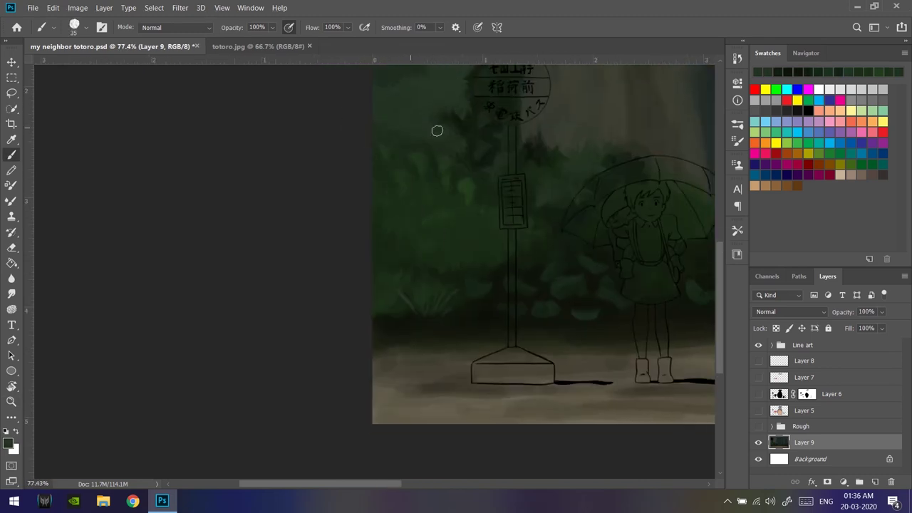
scroll(558, 273, "down", 3)
scroll(450, 159, "up", 3)
scroll(426, 152, "up", 1)
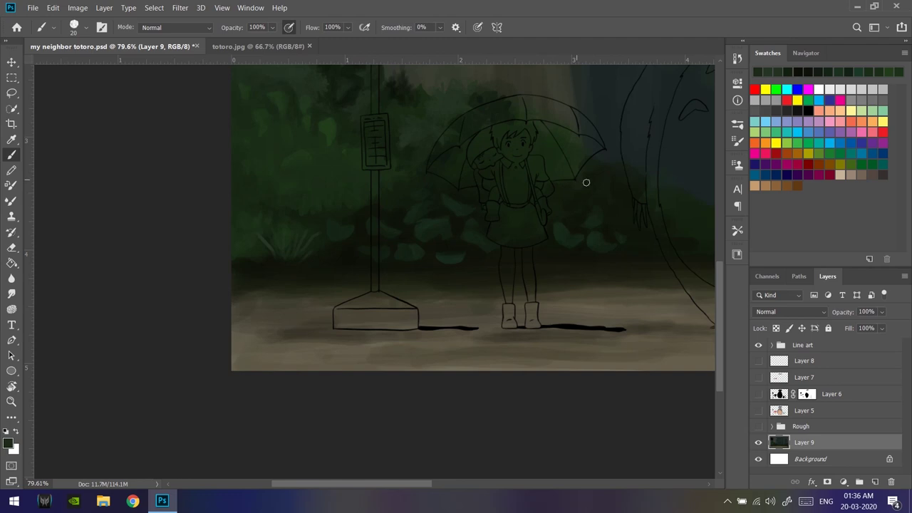
scroll(536, 244, "up", 1)
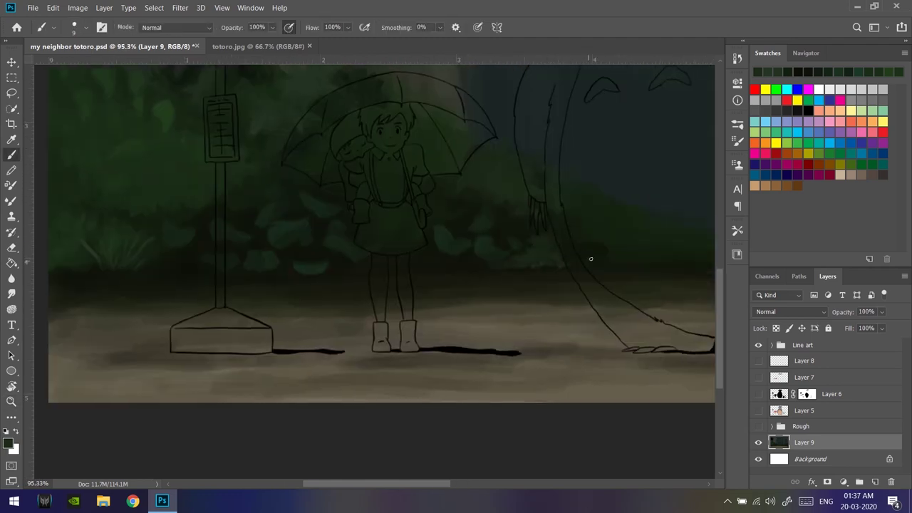
scroll(304, 157, "left", 3)
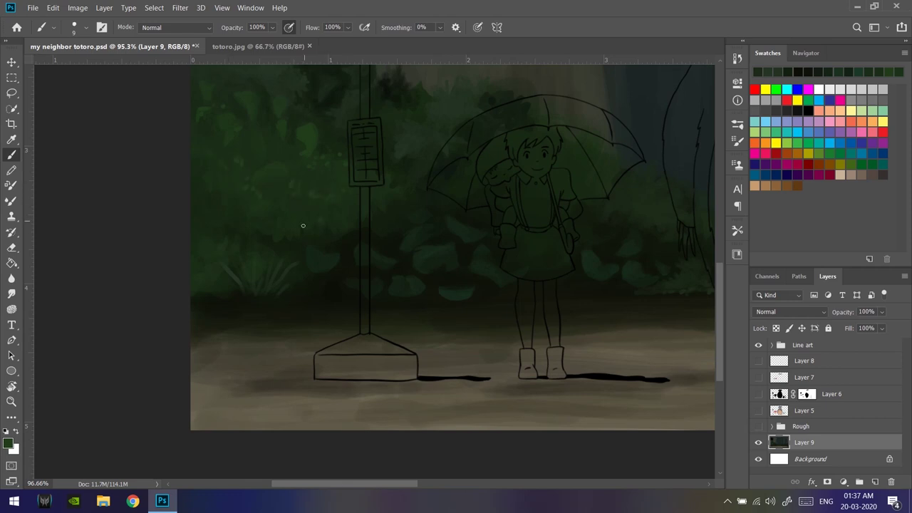
scroll(319, 219, "down", 3)
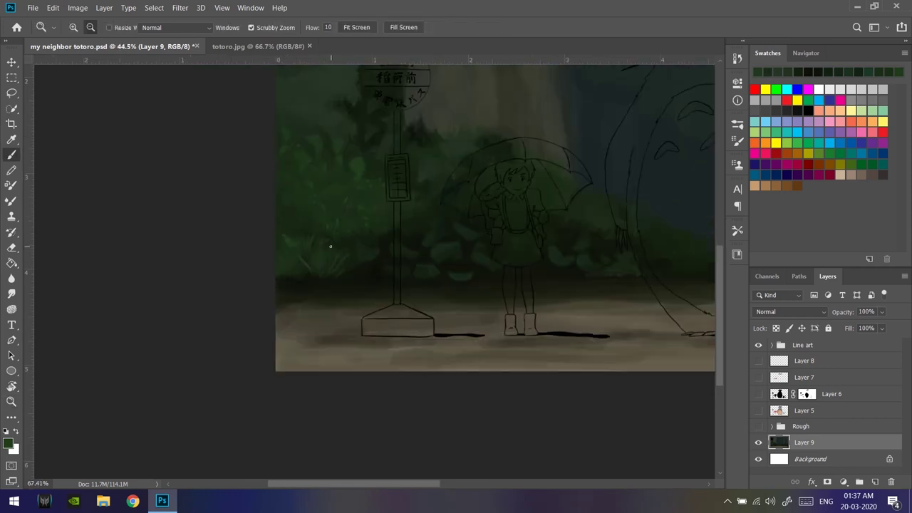
Drop the brush to 10 px for finer leaf details near the bus stop.
key("b")
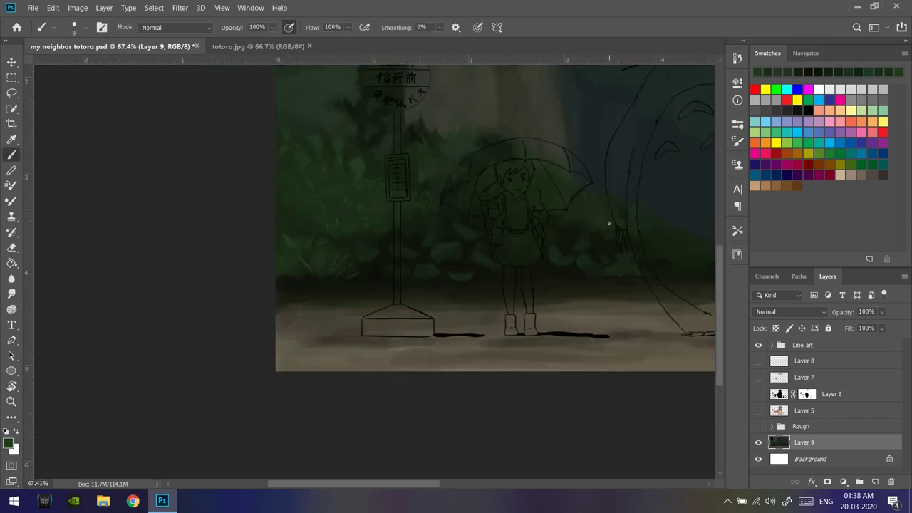
scroll(485, 249, "up", 3)
scroll(306, 164, "down", 5)
scroll(252, 189, "up", 5)
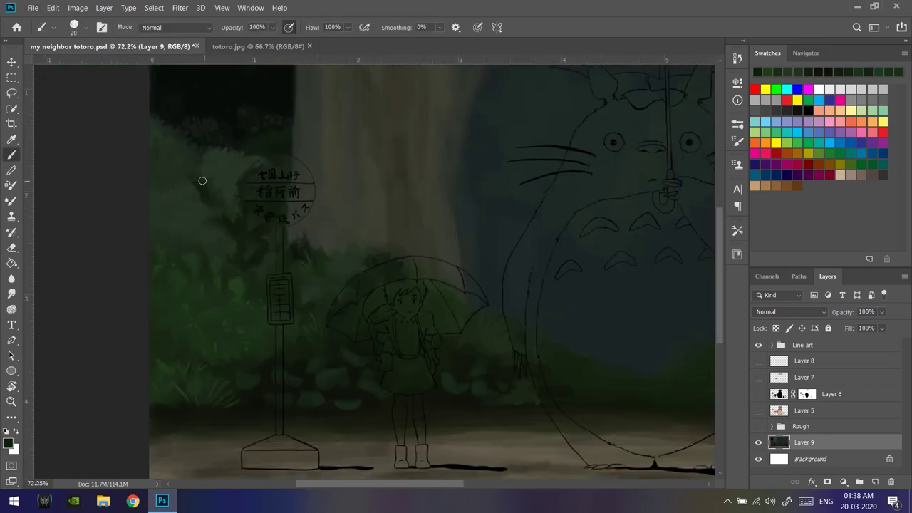
key("bracketleft")
scroll(207, 175, "up", 2)
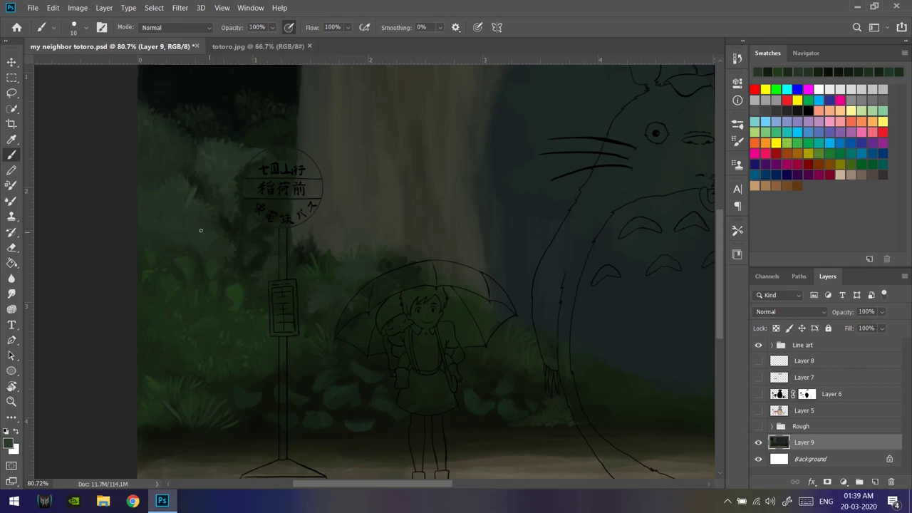
scroll(236, 193, "down", 2)
scroll(188, 171, "up", 3)
scroll(220, 235, "up", 2)
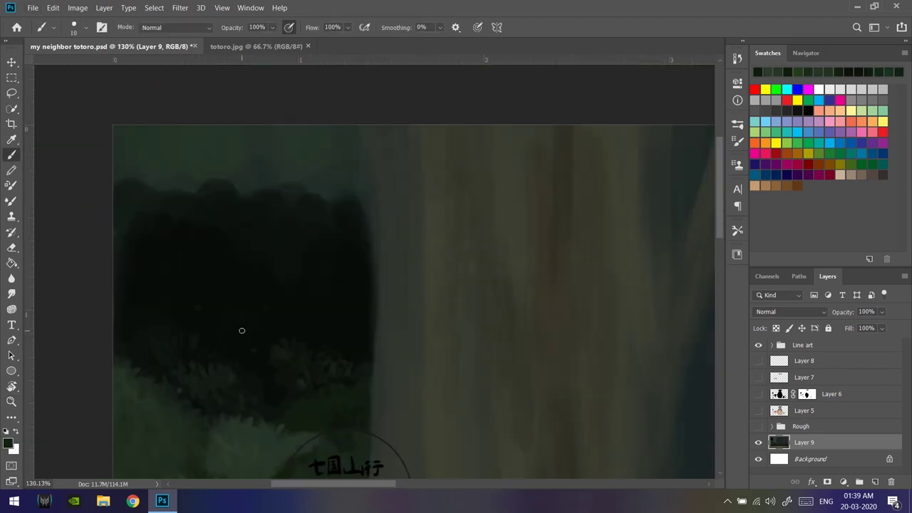
Paint dark green over the top-left light strip with a 50 px brush, undoing two stray strokes.
key("bracketright")
key("bracketright")
key("bracketright")
left_click_drag(147, 193, 362, 120)
key("bracketleft")
key("bracketleft")
key("bracketleft")
left_click_drag(154, 194, 298, 246)
key("ctrl+z")
left_click_drag(191, 253, 300, 253)
key("ctrl+z")
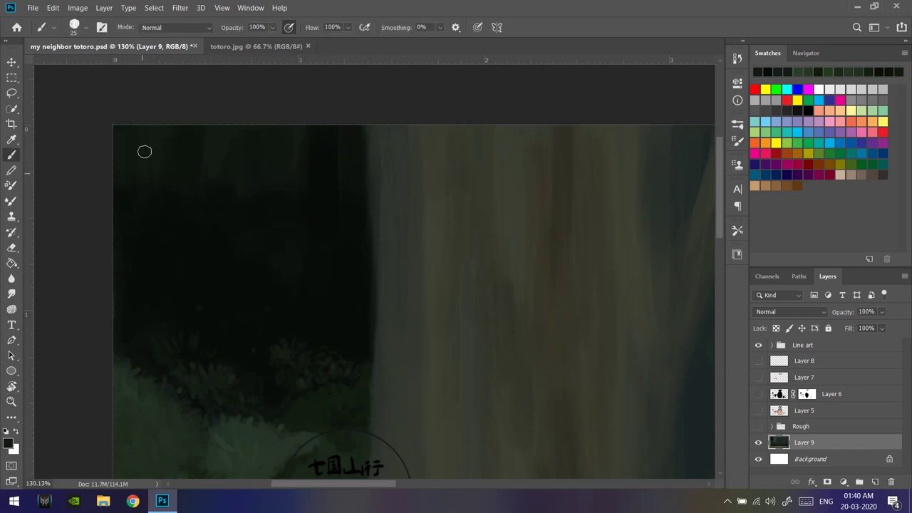
scroll(127, 191, "up", 3)
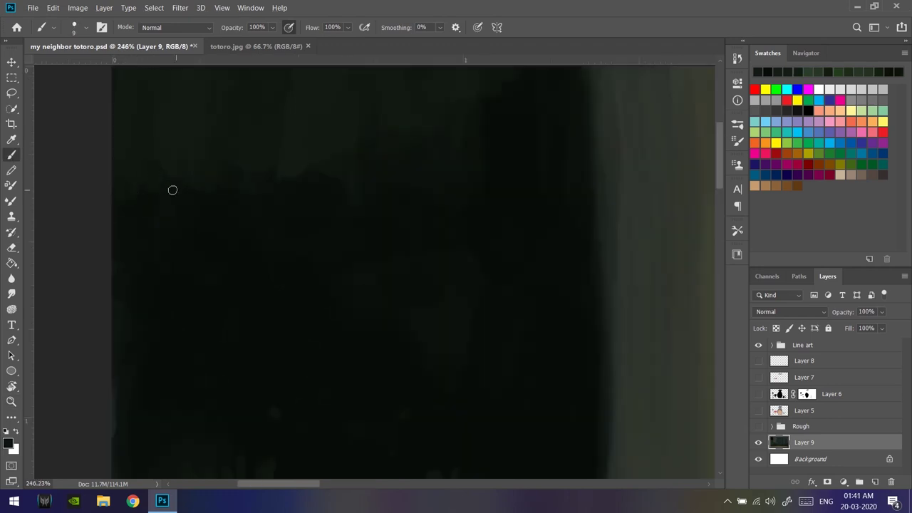
scroll(328, 175, "up", 3)
scroll(406, 191, "right", 2)
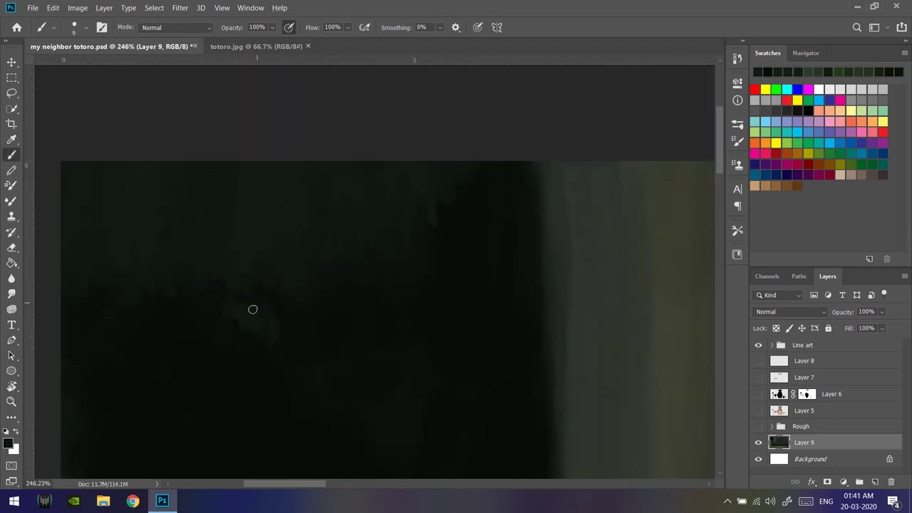
scroll(256, 336, "down", 1)
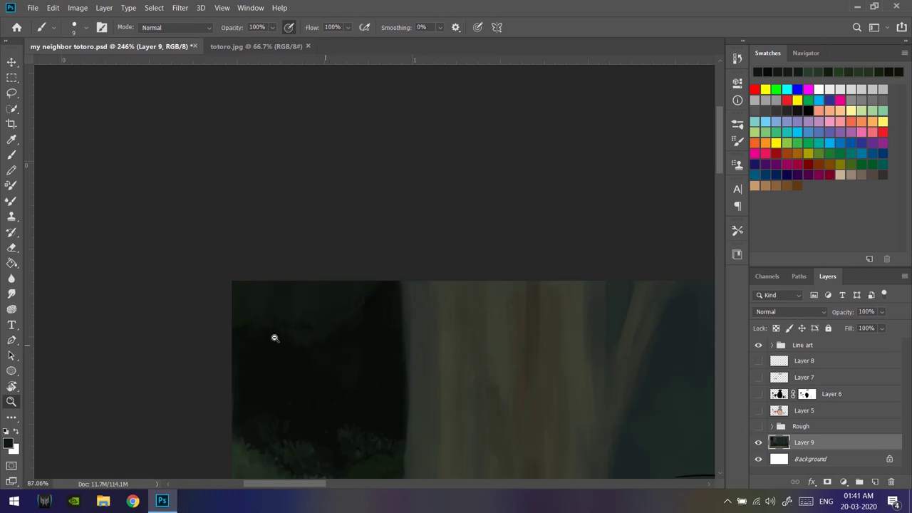
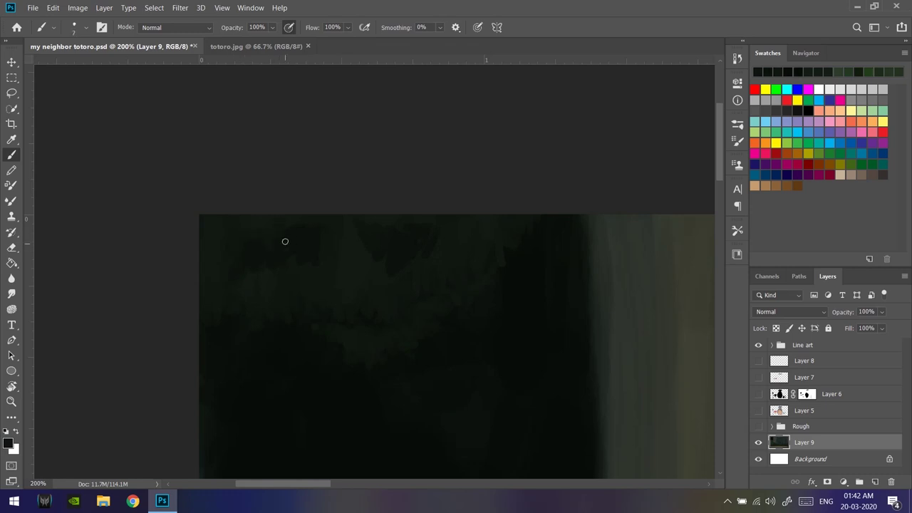
Darken the waterfall's right edge with dark strokes, enlarging the brush partway.
scroll(291, 266, "up", 3)
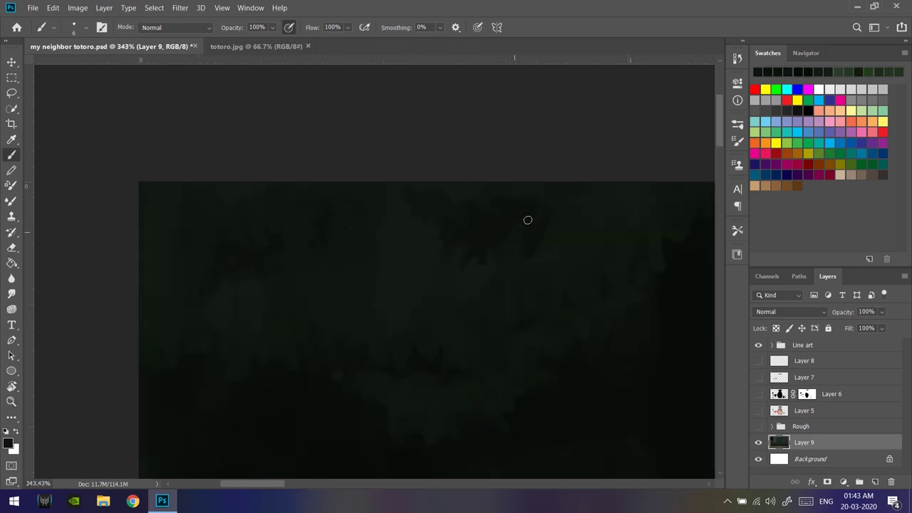
scroll(505, 296, "down", 5)
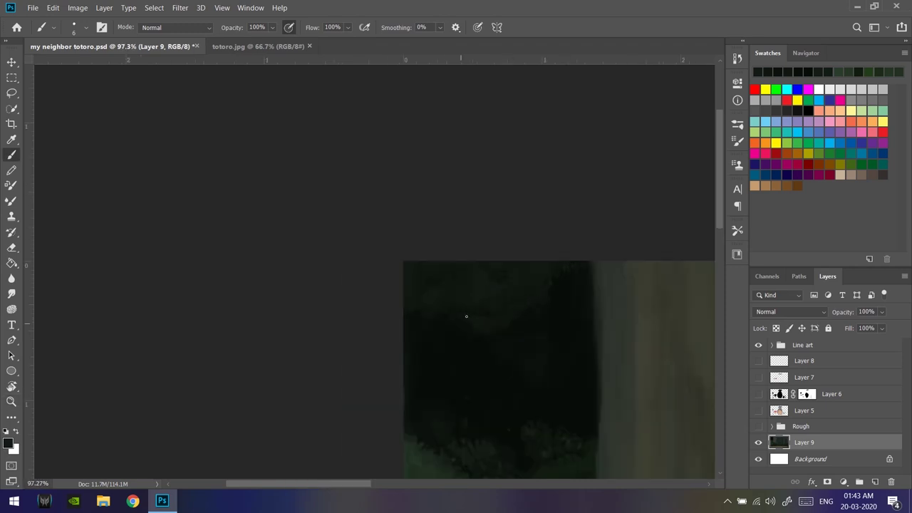
scroll(466, 316, "down", 3)
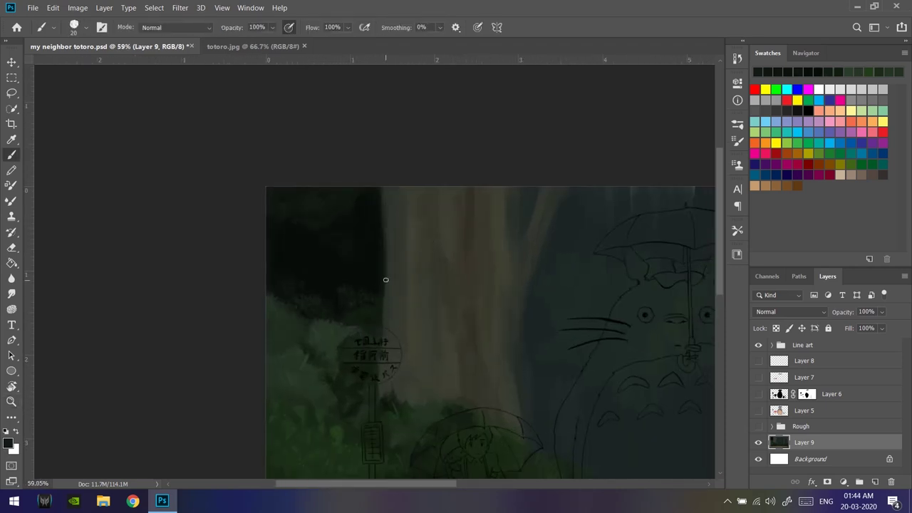
scroll(390, 330, "down", 4)
scroll(502, 219, "up", 2)
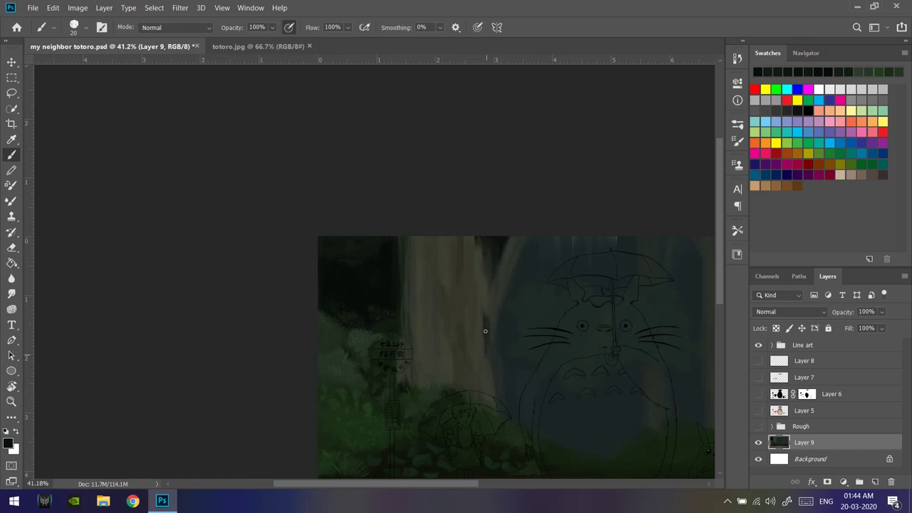
mouse_move(490, 389)
left_mouse_down()
mouse_move(507, 243)
mouse_move(526, 242)
left_mouse_up()
key("bracketright")
mouse_move(509, 413)
left_mouse_down()
mouse_move(519, 323)
mouse_move(538, 387)
mouse_move(554, 309)
left_mouse_up()
Darken the background behind the central Totoro and the light waterfall columns.
scroll(456, 289, "down", 2)
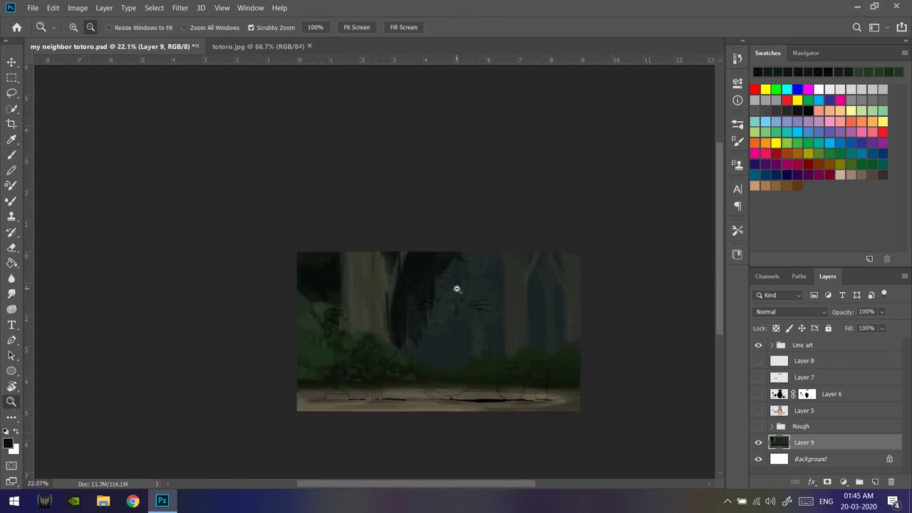
scroll(447, 237, "up", 1)
mouse_move(447, 238)
left_mouse_down()
mouse_move(499, 240)
mouse_move(513, 350)
mouse_move(489, 256)
mouse_move(403, 278)
mouse_move(400, 355)
mouse_move(509, 351)
left_mouse_up()
key("bracketright")
key("bracketright")
key("bracketright")
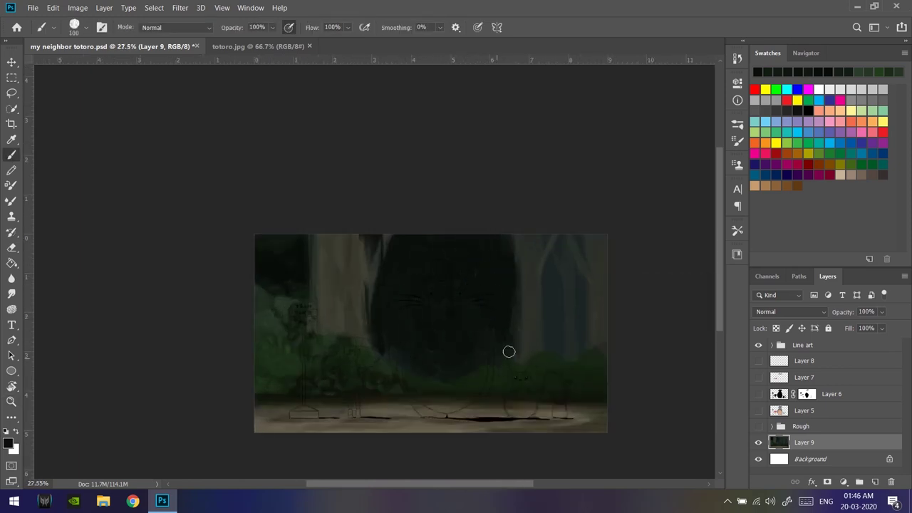
left_click_drag(528, 247, 560, 324)
left_click_drag(580, 278, 577, 309)
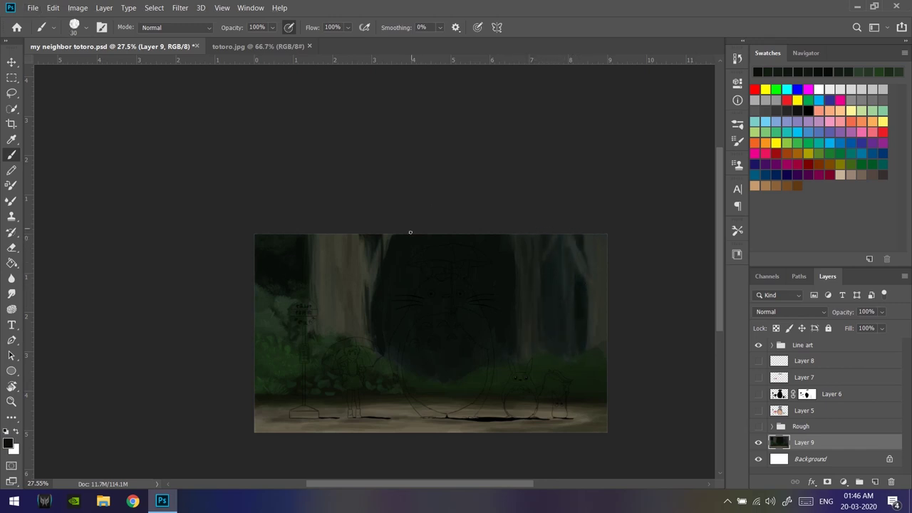
key("bracketright")
key("bracketright")
key("bracketright")
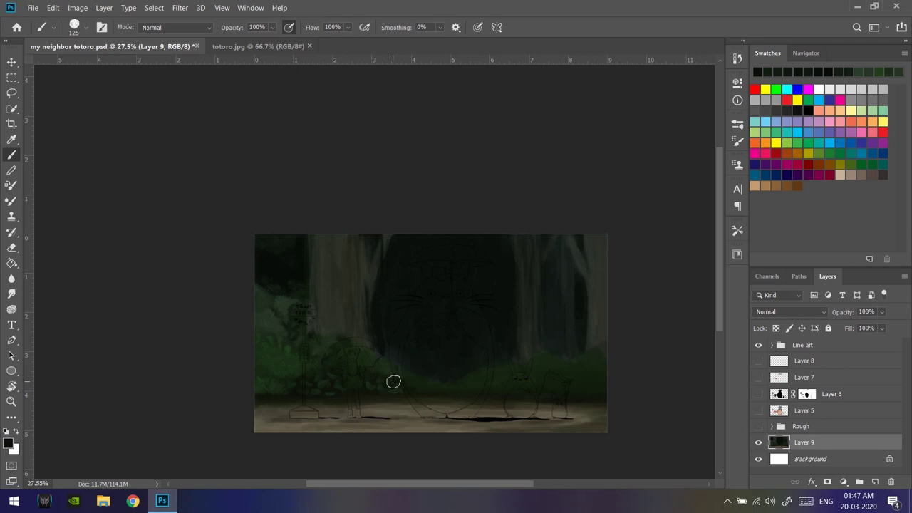
scroll(336, 315, "up", 3)
Touch up the orange light column with a slightly smaller brush.
left_click_drag(328, 242, 328, 214)
key("bracketleft")
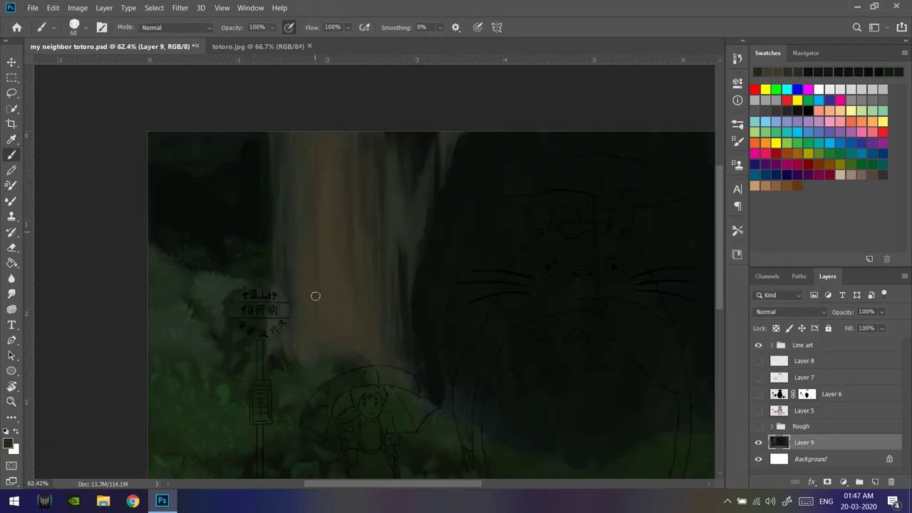
scroll(351, 312, "down", 4)
scroll(434, 262, "up", 2)
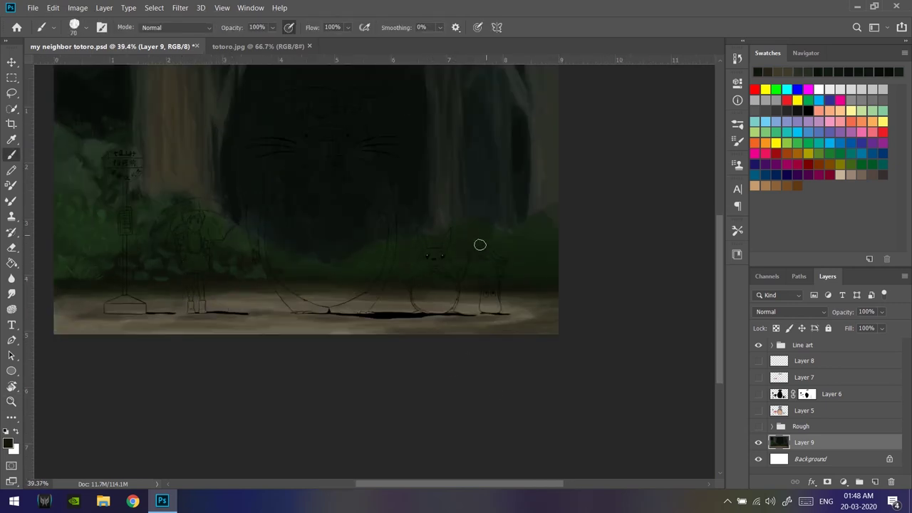
scroll(558, 250, "up", 3)
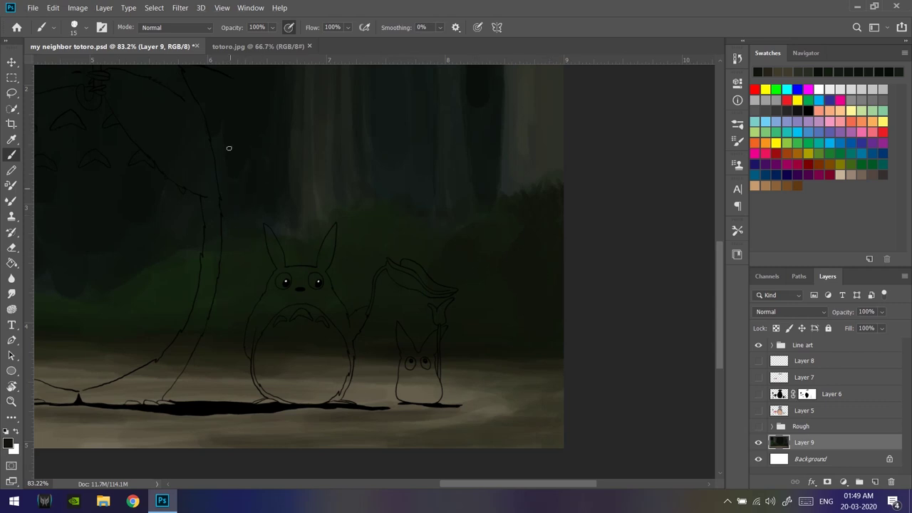
Darken the lighter top-right background and the light patch along the right edge.
key("bracketright")
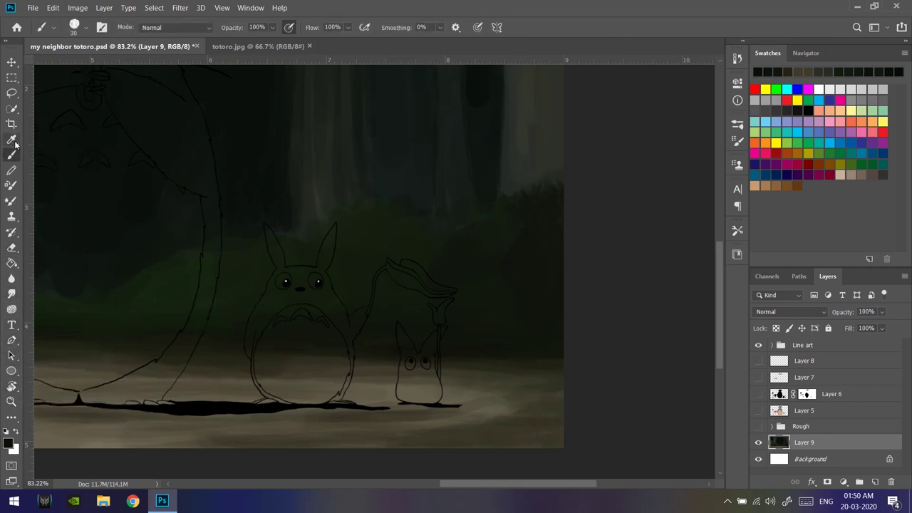
key("bracketright")
key("bracketright")
key("bracketright")
scroll(433, 268, "up", 5)
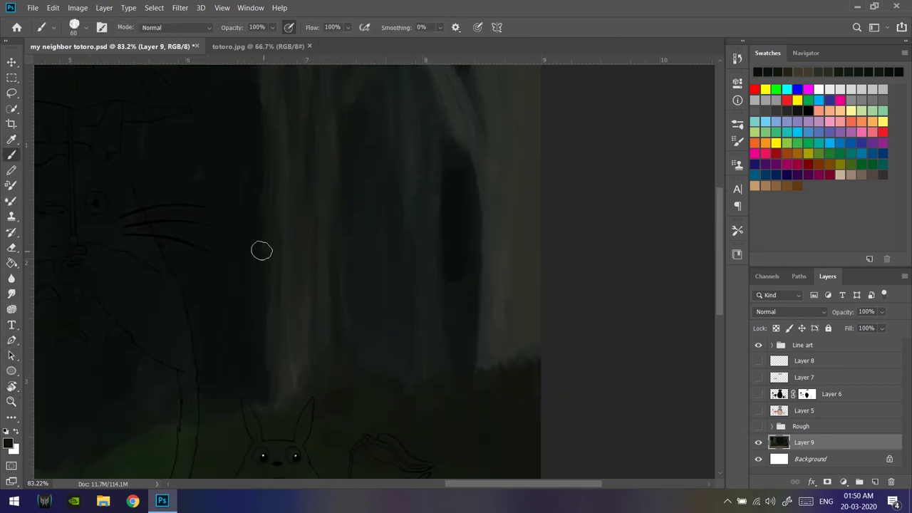
scroll(494, 332, "up", 3)
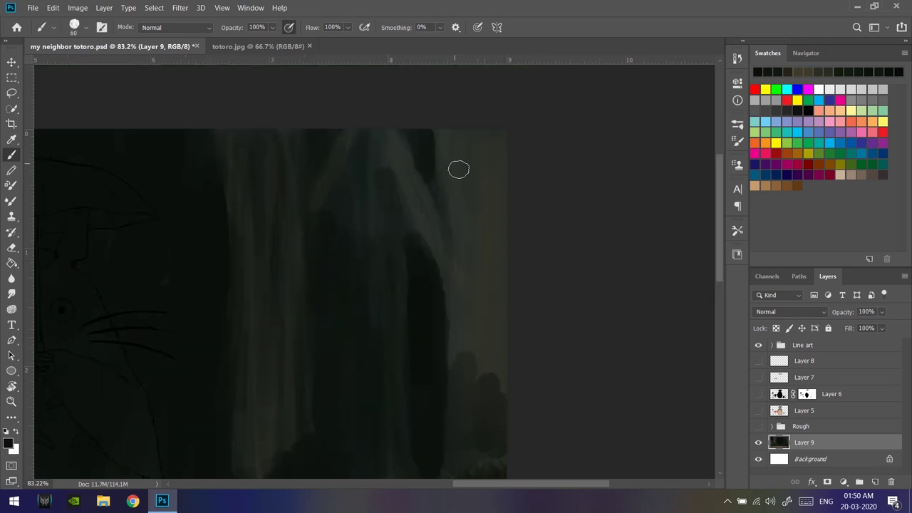
key("bracketleft")
key("bracketleft")
key("bracketleft")
key("bracketleft")
mouse_move(447, 105)
left_mouse_down()
mouse_move(431, 142)
mouse_move(436, 250)
mouse_move(499, 110)
mouse_move(483, 159)
mouse_move(500, 239)
left_mouse_up()
left_click_drag(472, 368, 466, 419)
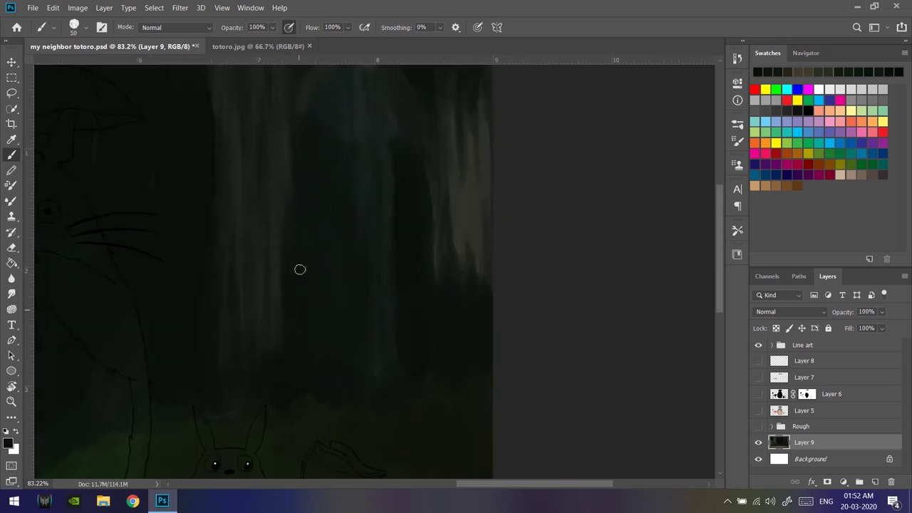
Zoom out and darken the lighter streak along the top with a larger brush.
left_click_drag(347, 412, 320, 157)
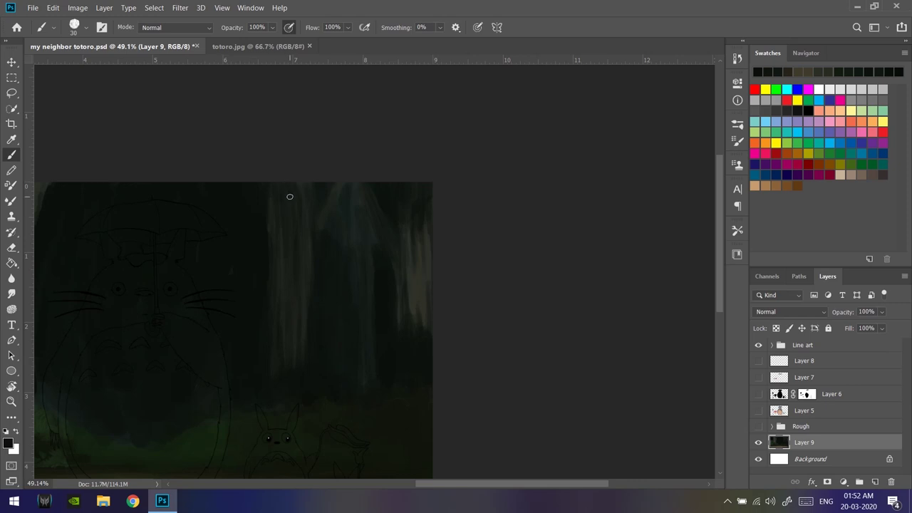
left_click_drag(345, 187, 354, 248)
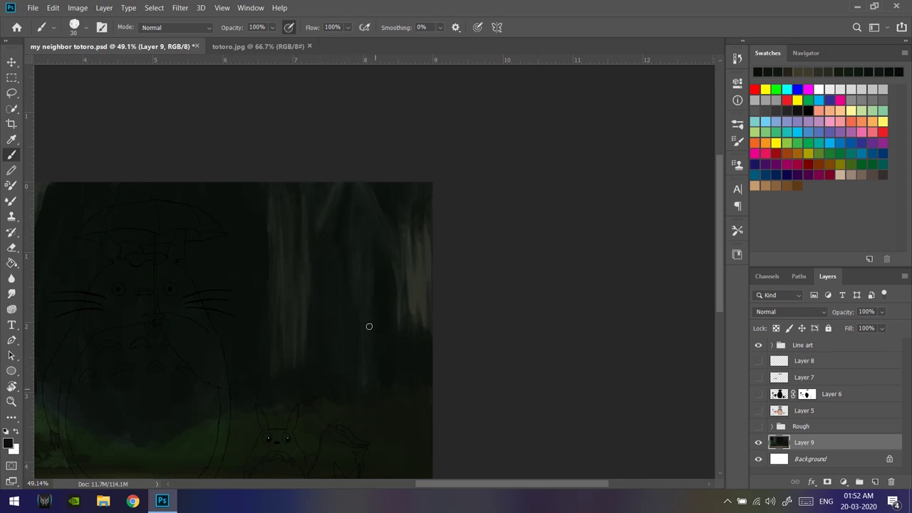
scroll(258, 405, "up", 5, "alt")
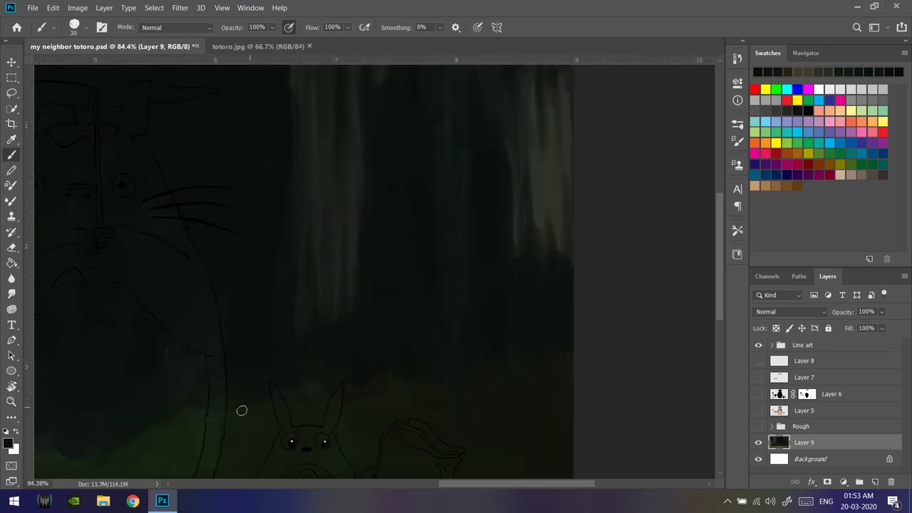
key("bracketright")
key("bracketright")
key("bracketright")
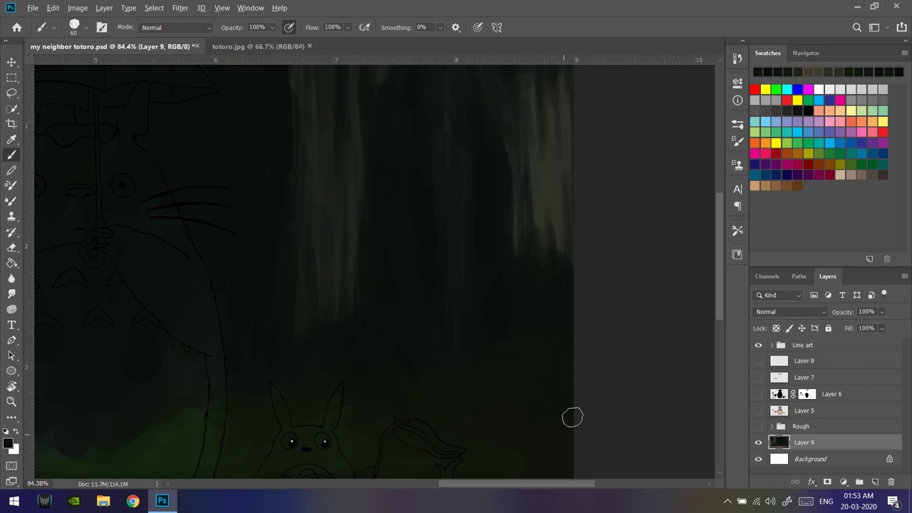
scroll(546, 411, "down", 6, "alt")
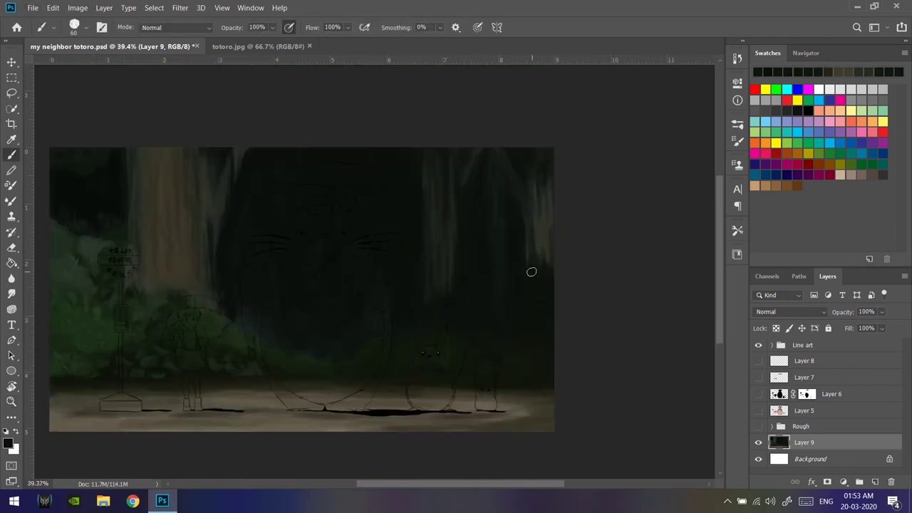
scroll(513, 290, "up", 6, "alt")
scroll(513, 370, "up", 4, "alt")
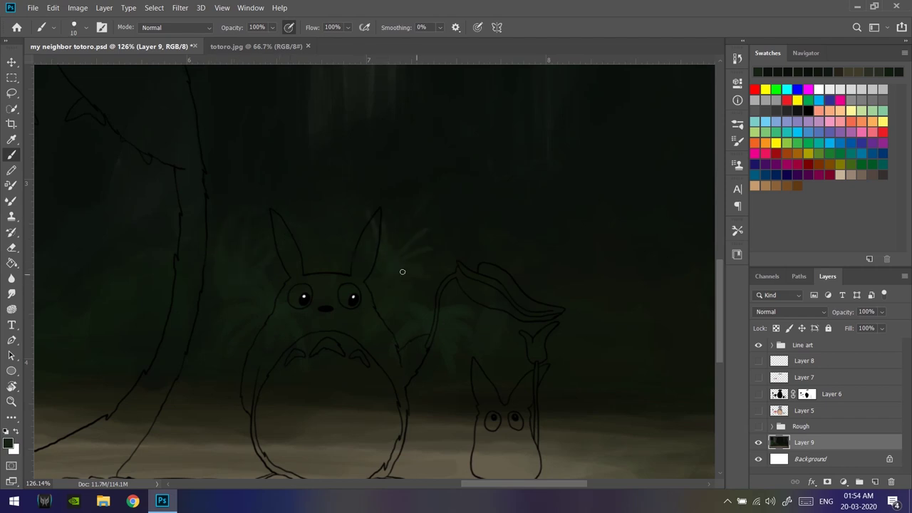
scroll(265, 330, "down", 4, "alt")
scroll(150, 332, "down", 3, "alt")
scroll(533, 320, "up", 5, "alt")
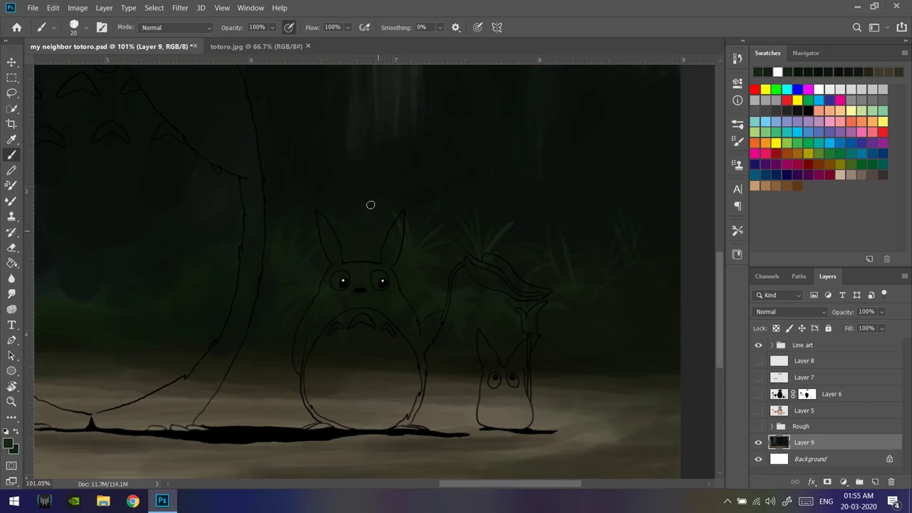
scroll(539, 335, "down", 5, "alt")
key("bracketright")
key("bracketright")
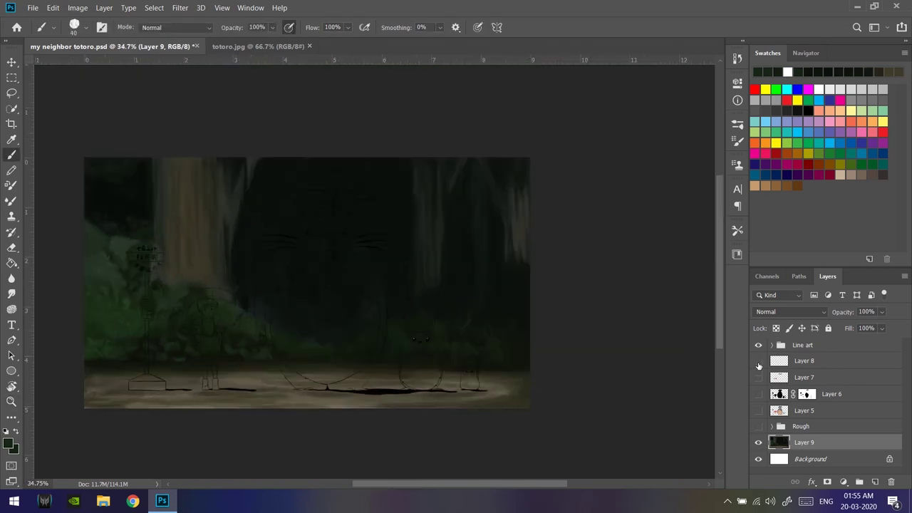
Show the colour Layers 7, 6 and 5 and move Layer 8 into the Line art group.
left_click_drag(759, 370, 759, 412)
left_click(799, 348)
left_click(772, 345)
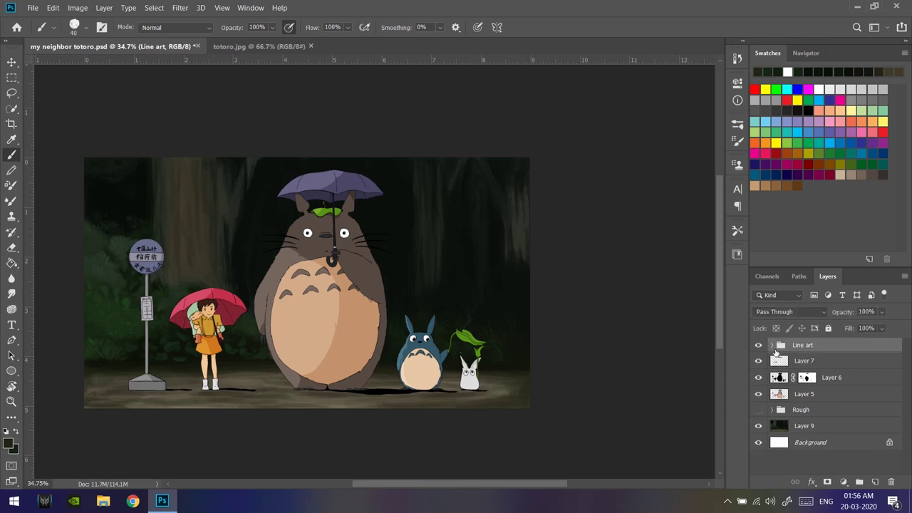
mouse_move(804, 395)
left_mouse_down()
mouse_move(813, 343)
mouse_move(809, 362)
left_mouse_up()
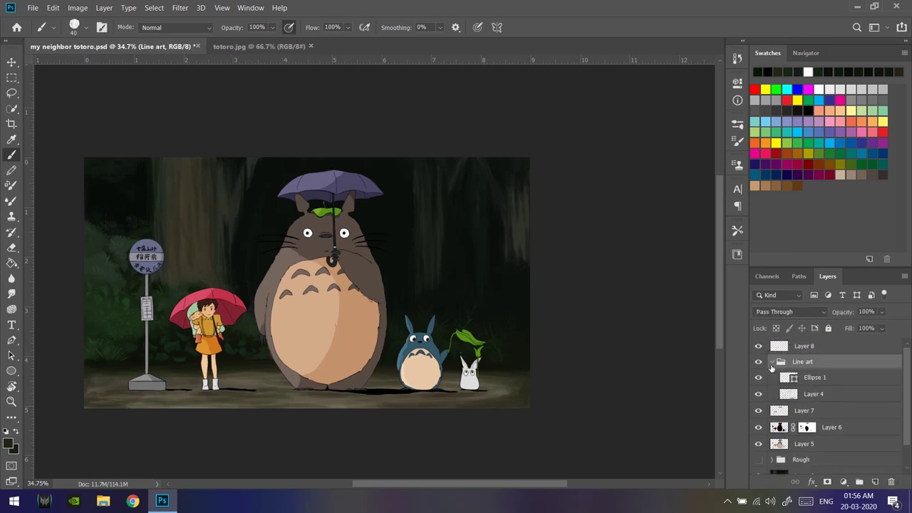
left_click(772, 345)
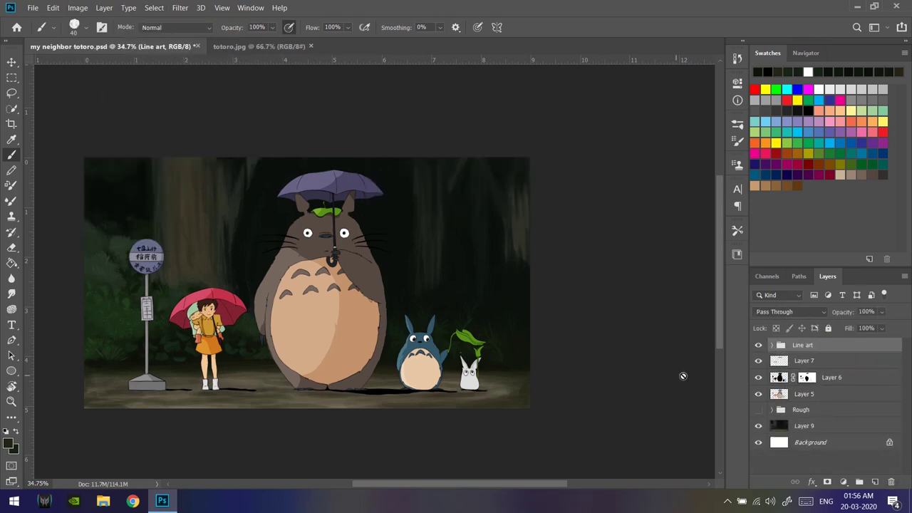
Group Layers 7, 6 and 5 into a group named 'color'.
left_click(782, 362)
left_click(806, 396, "shift")
key("ctrl+g")
double_click(798, 360)
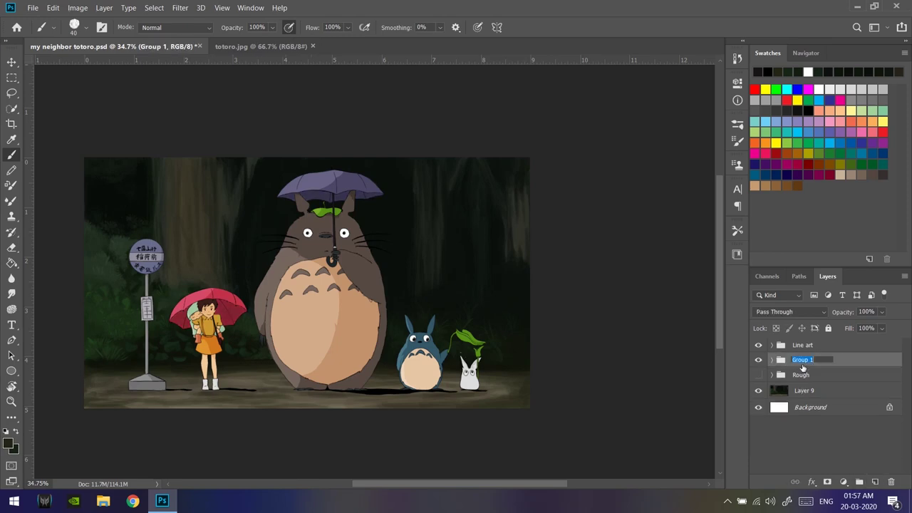
type("color")
key("Right")
key("Right")
key("Right")
key("Right")
left_click(771, 359)
Switch to a workspace with Adjustments and add a Brightness/Contrast adjustment above the colour layers.
left_click(128, 7)
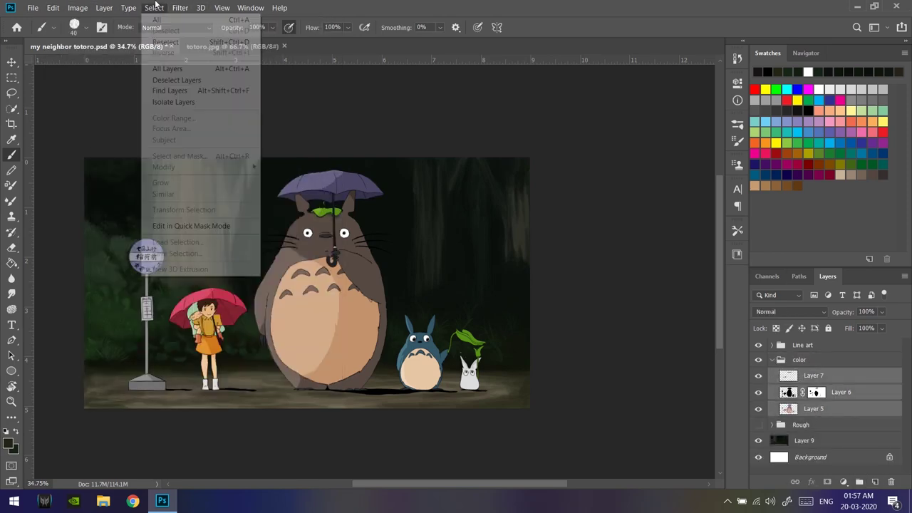
left_click(385, 86)
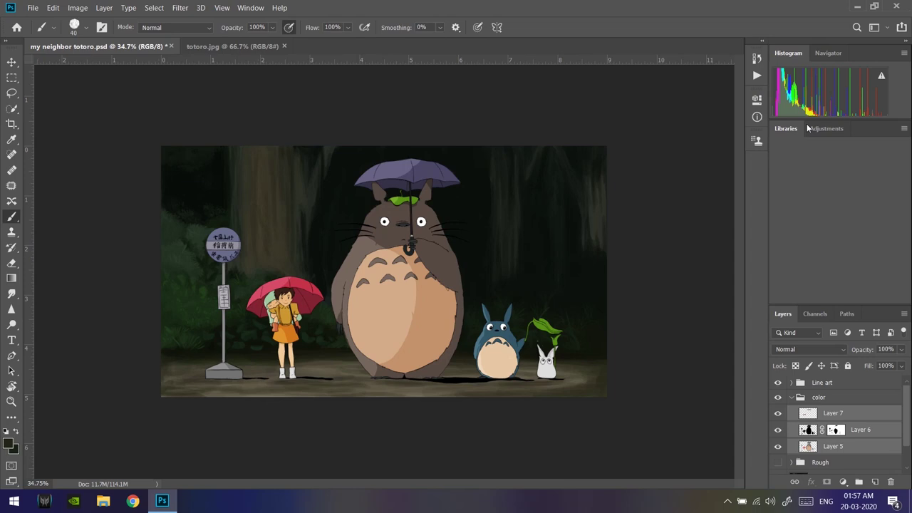
left_click(827, 128)
left_click(802, 155)
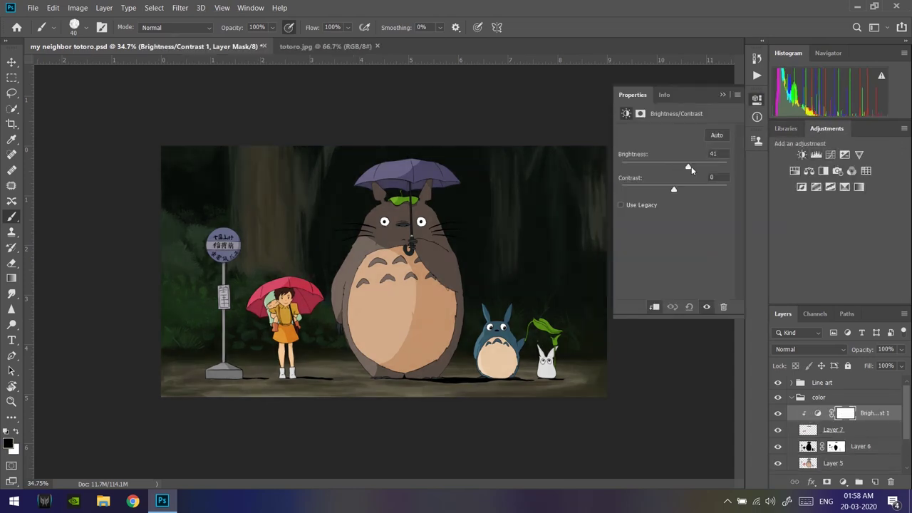
left_click(822, 431)
left_click(834, 414)
scroll(812, 409, "down", 1)
left_click(808, 402)
Clip the adjustment to the colour layers, try brightness -51, then delete it.
left_click(820, 425, "alt")
left_click(820, 408, "alt")
left_click(819, 392, "alt")
left_click_drag(674, 166, 647, 169)
key("Delete")
Try and discard a Curves adjustment, add a brightening Brightness/Contrast, then create Layer 10.
left_click(831, 154)
left_click_drag(682, 201, 682, 209)
left_click(891, 482)
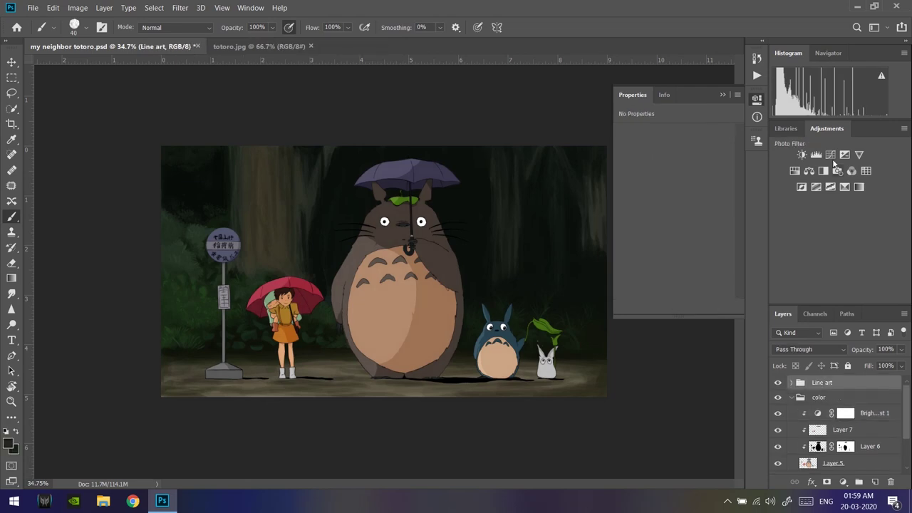
left_click(801, 155)
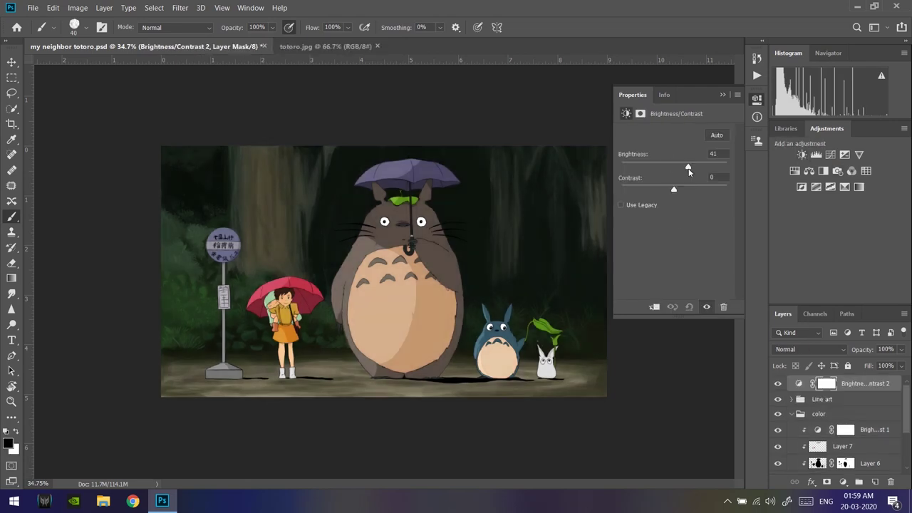
left_click_drag(650, 187, 678, 191)
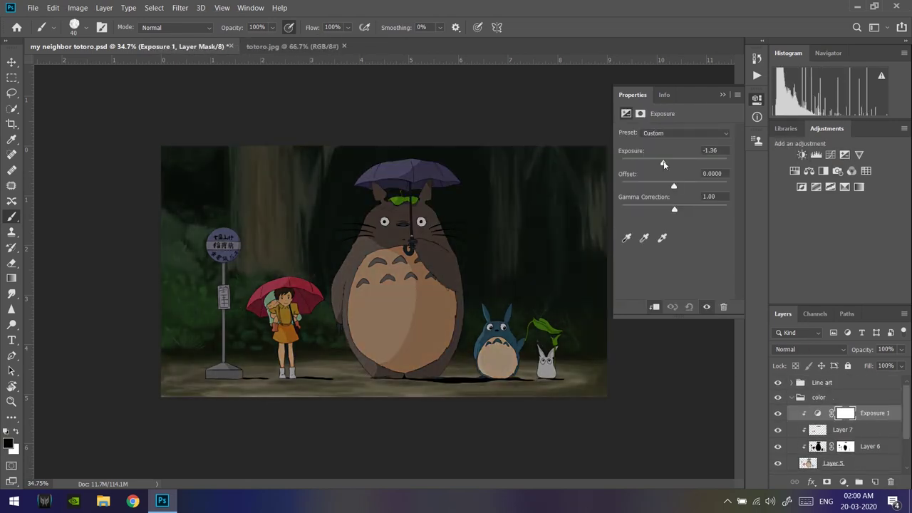
left_click(875, 482)
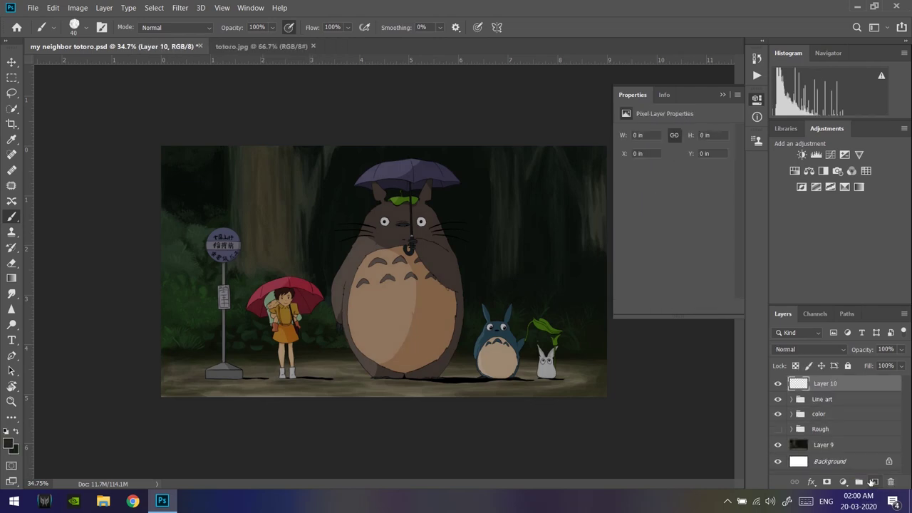
Switch to the Painting workspace and try the Crosshatcher brush at 14 px.
left_click(874, 27)
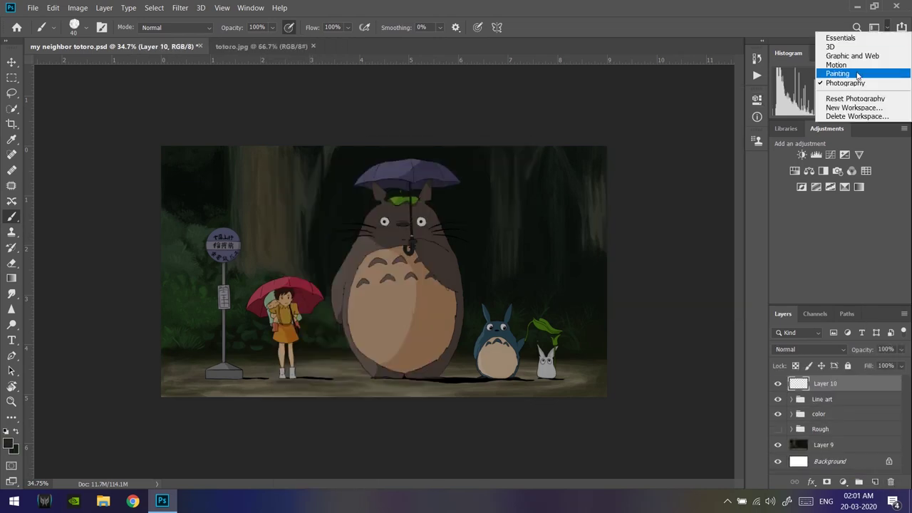
left_click(856, 75)
left_click(519, 119)
left_click(510, 291)
scroll(606, 300, "down", 5)
left_click(584, 354)
key("F5")
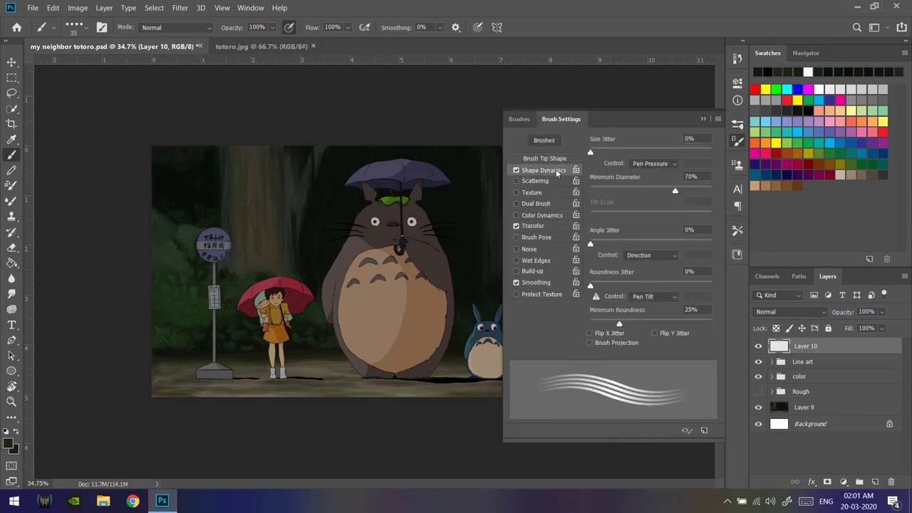
left_click_drag(605, 234, 599, 236)
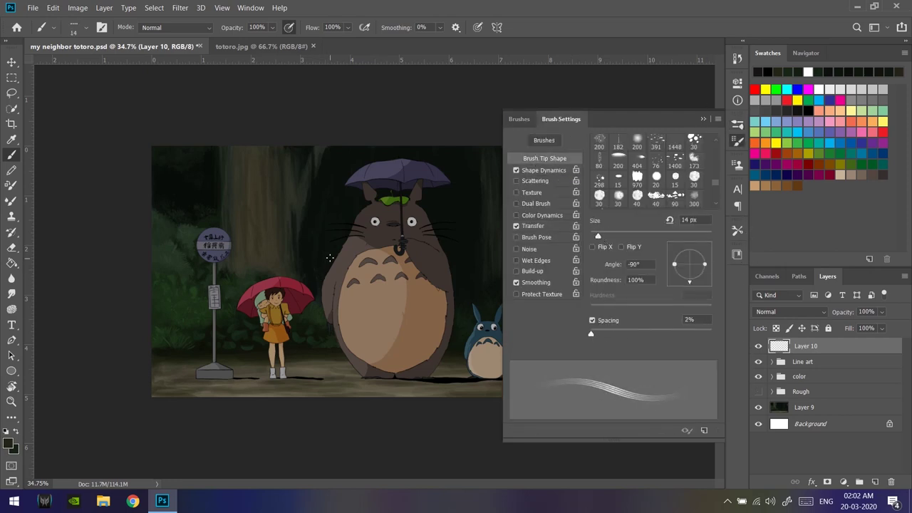
Choose the Hard Round Pressure Size brush and set its size to 20 px.
key("bracketright")
key("bracketright")
key("bracketright")
left_click(544, 171)
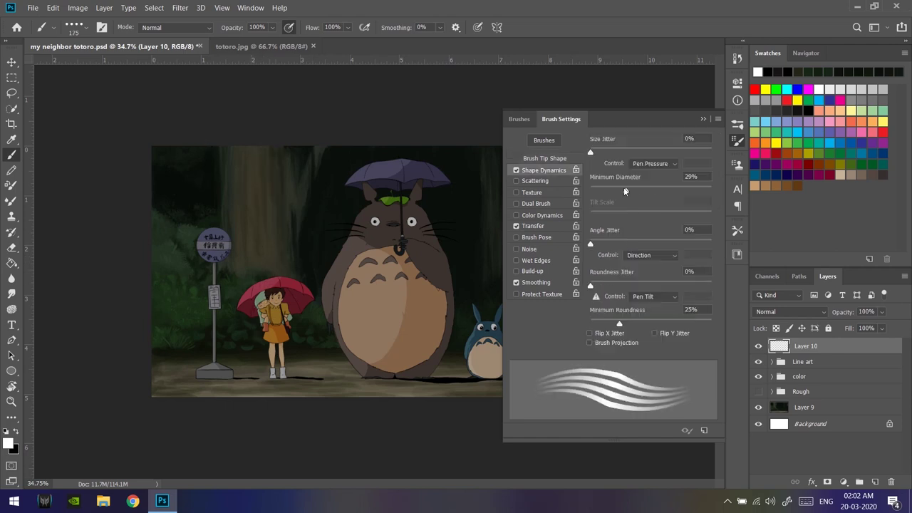
left_click(519, 119)
left_click(657, 312)
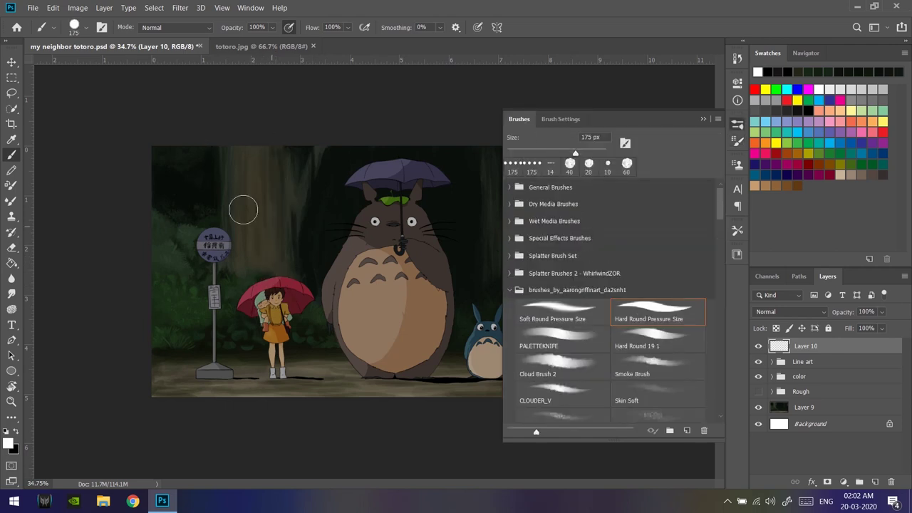
key("F5")
key("bracketleft")
key("bracketleft")
key("bracketleft")
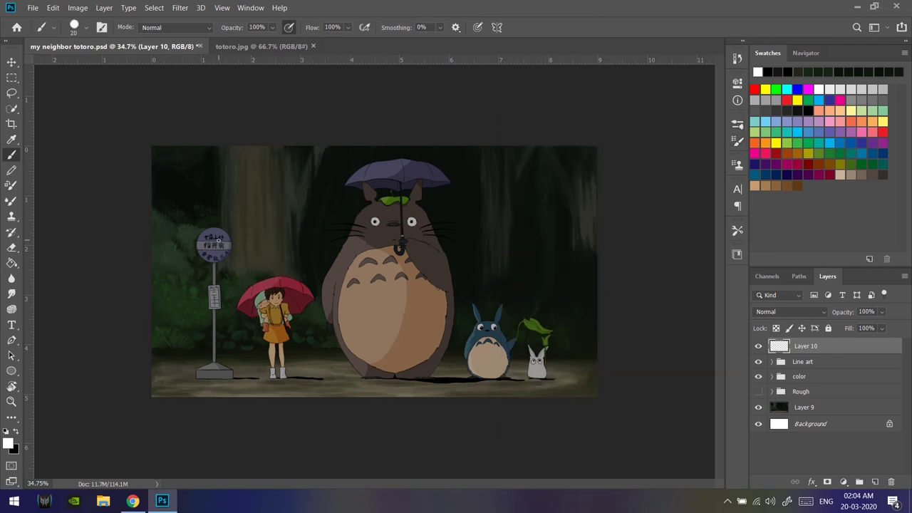
Paint thin white rain streaks across the scene on Layer 10 with the view rotated, then reset rotation.
left_click_drag(218, 237, 463, 168)
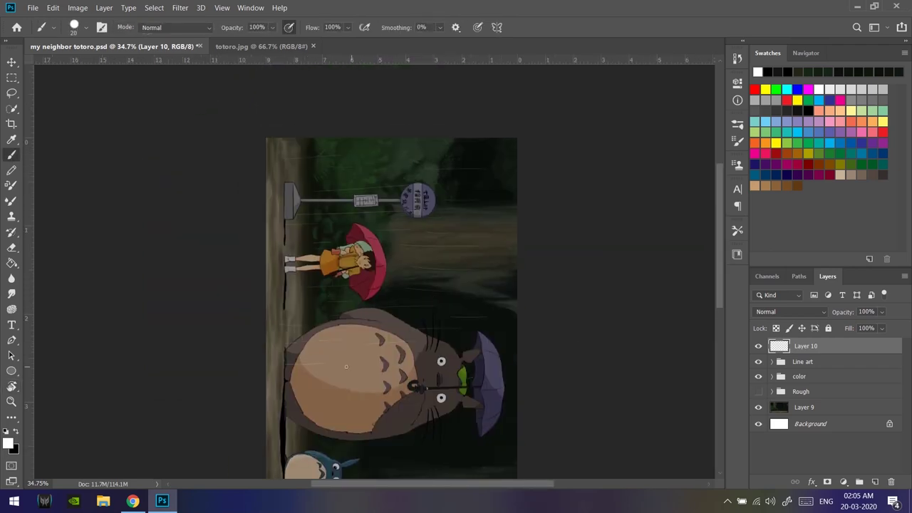
left_click_drag(343, 360, 366, 152)
key("Delete")
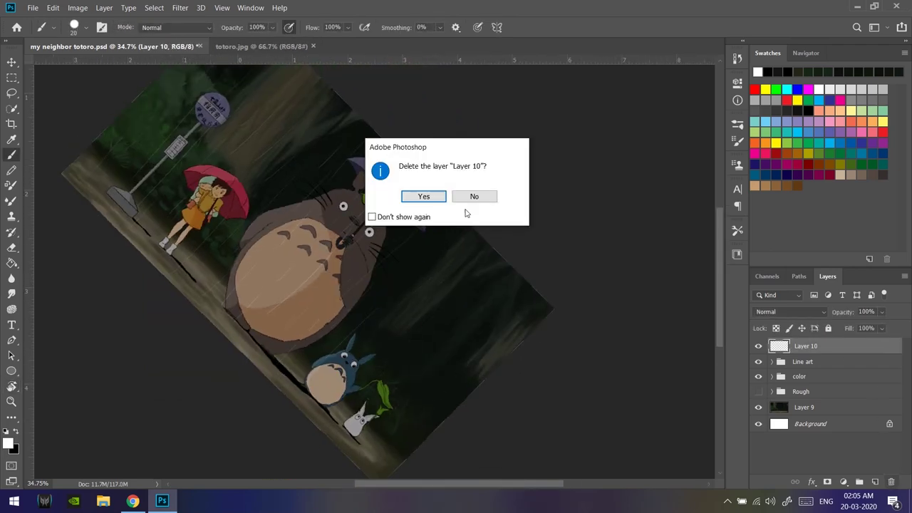
key("Escape")
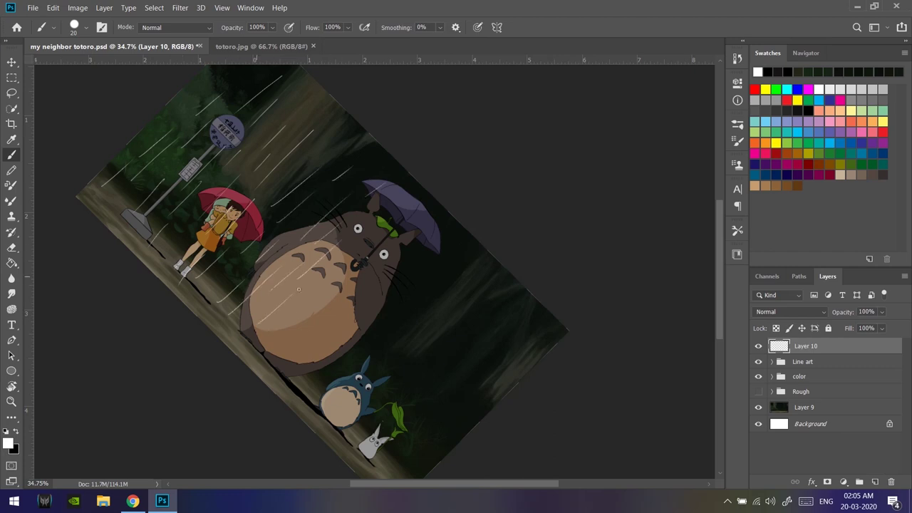
scroll(228, 178, "up", 3)
scroll(343, 300, "down", 4)
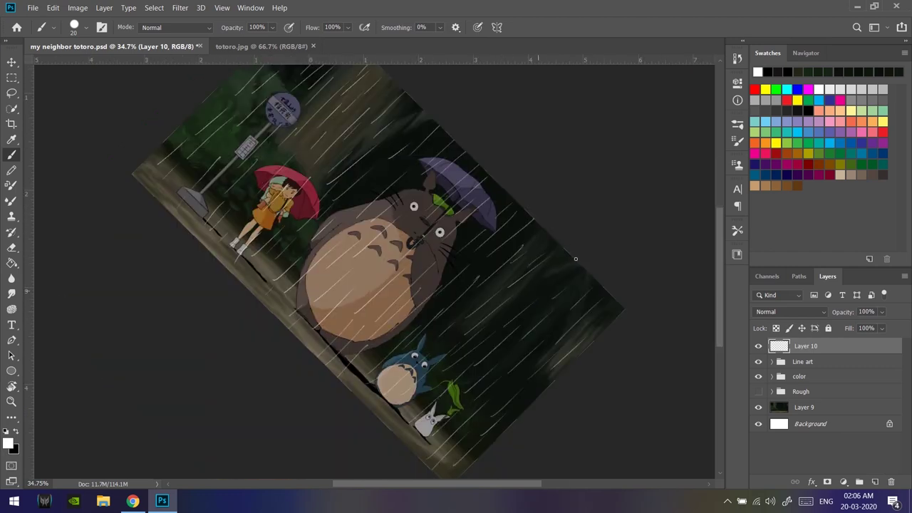
key("Escape")
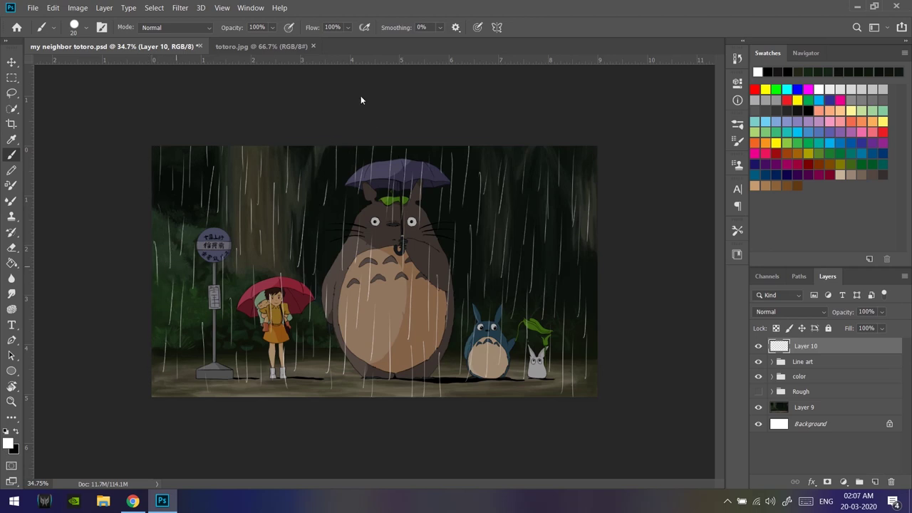
key("z")
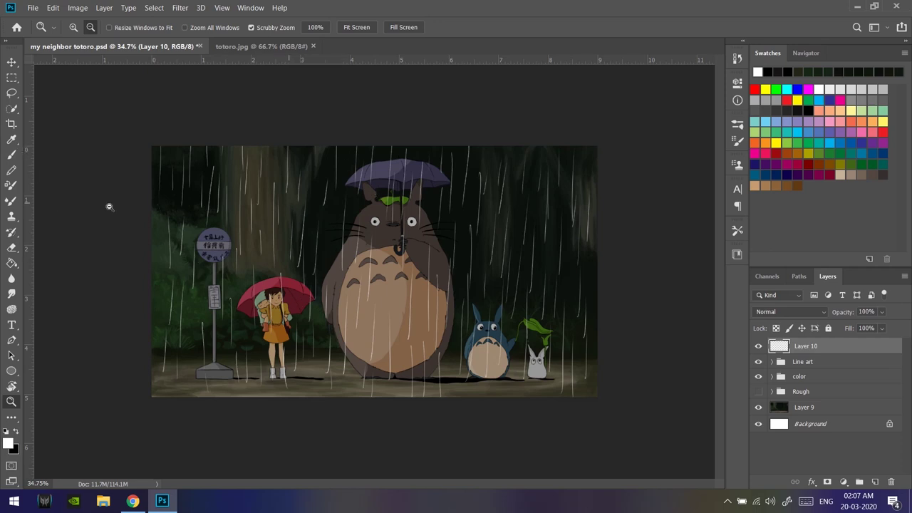
key("b")
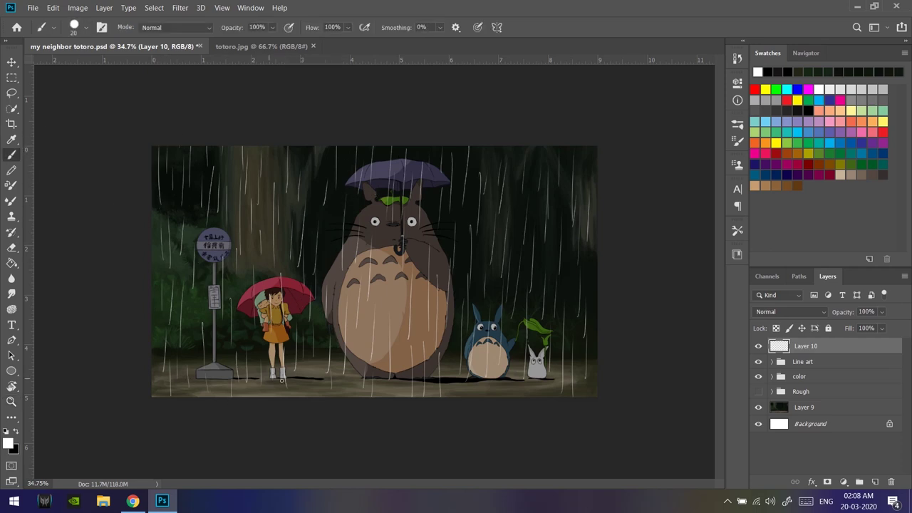
Apply a Motion Blur at a 77° angle with shorter distance to the rain.
left_click(180, 7)
left_click(199, 20)
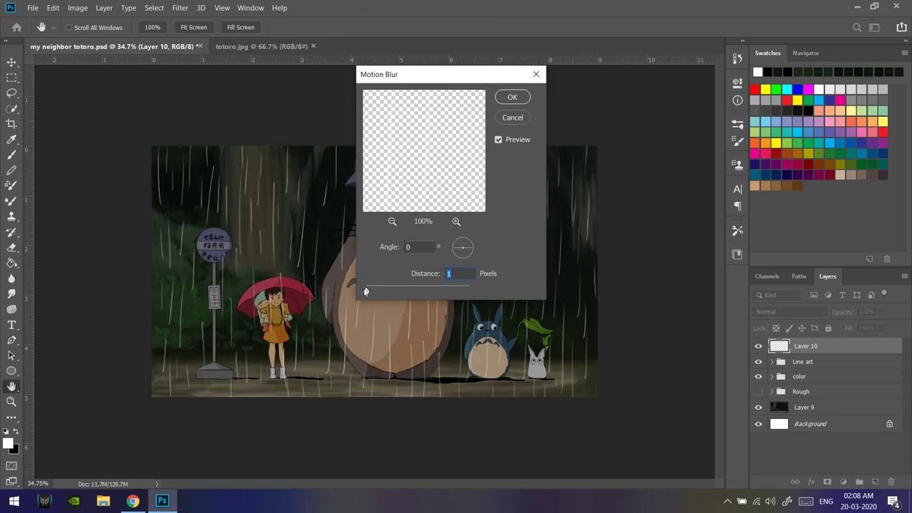
left_click(463, 240)
mouse_move(428, 292)
left_mouse_down()
mouse_move(413, 290)
mouse_move(427, 290)
left_mouse_up()
left_click(423, 247)
scroll(423, 248, "down", 13)
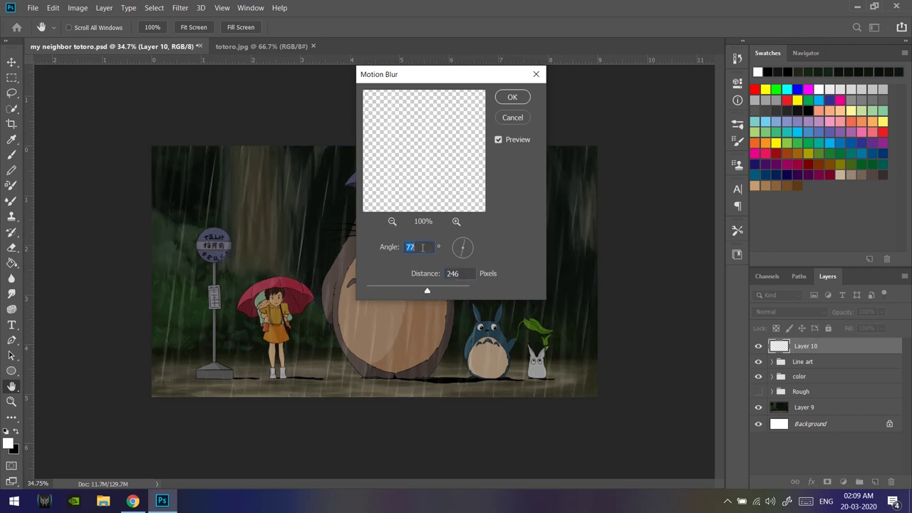
key("Return")
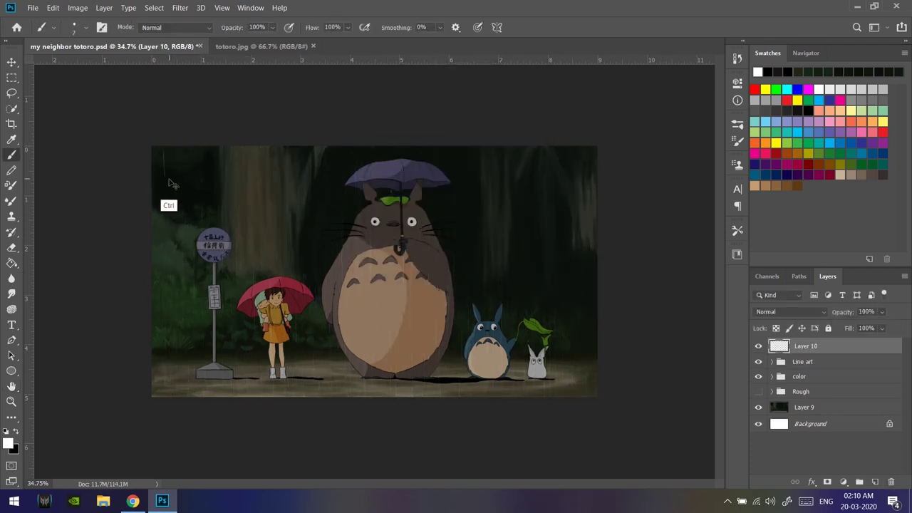
Inspect the rain in a rotated view, then reapply a stronger vertical Motion Blur.
left_click_drag(170, 184, 337, 154)
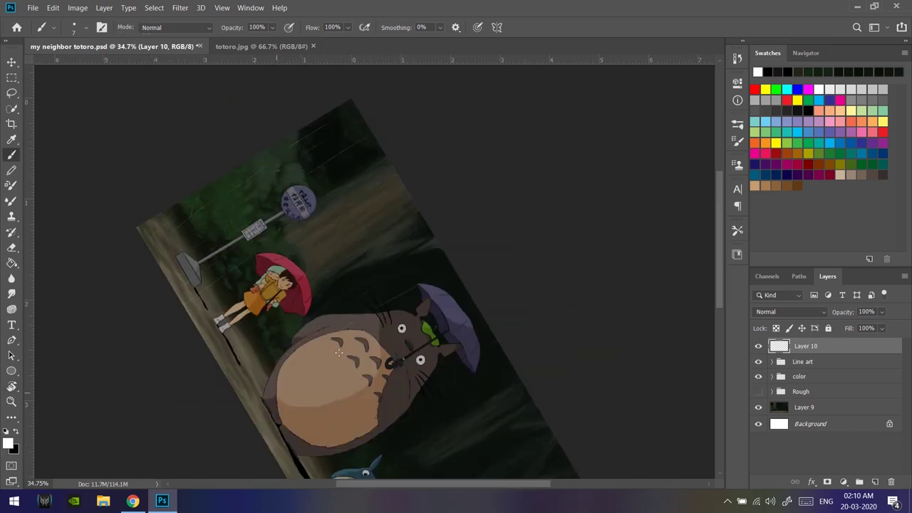
left_click_drag(464, 358, 409, 232)
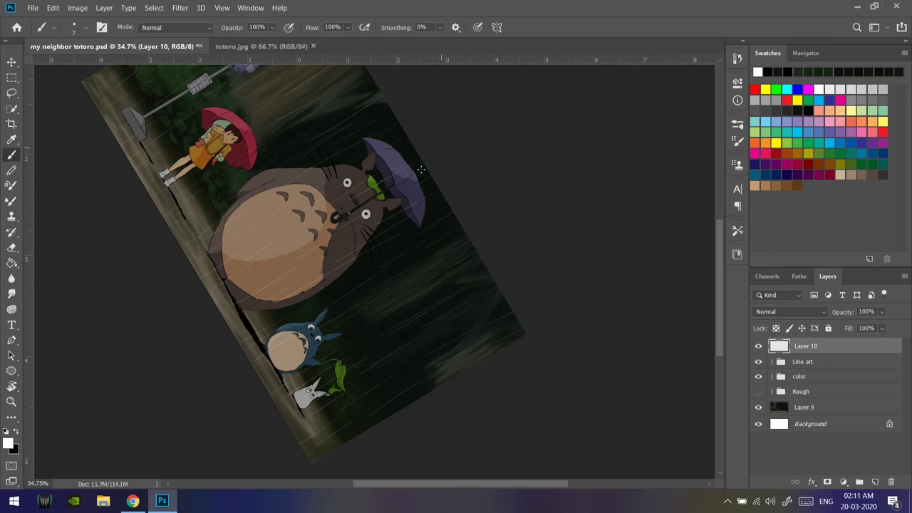
left_click_drag(369, 164, 384, 225)
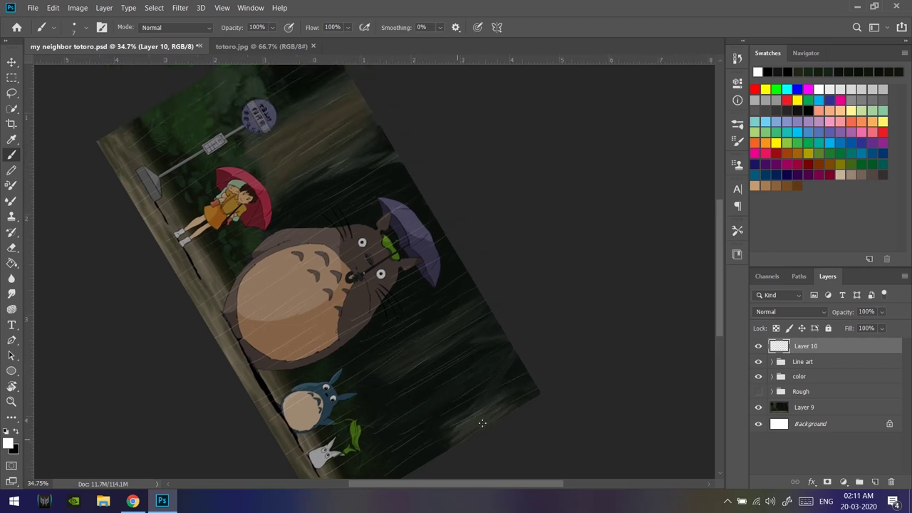
key("r")
left_click(187, 27)
left_click(180, 7)
left_click(288, 219)
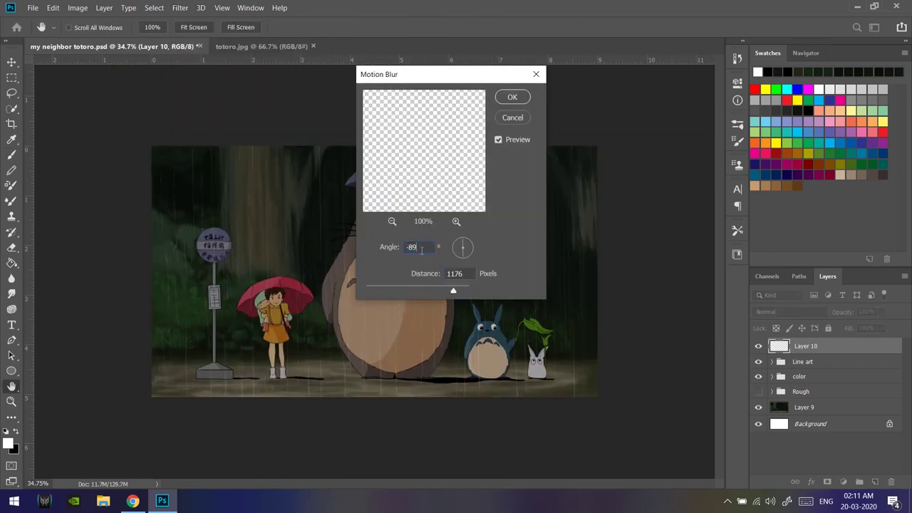
key("Return")
Duplicate the rain layer and scale the copy to 113% over the scene.
key("b")
key("ctrl+j")
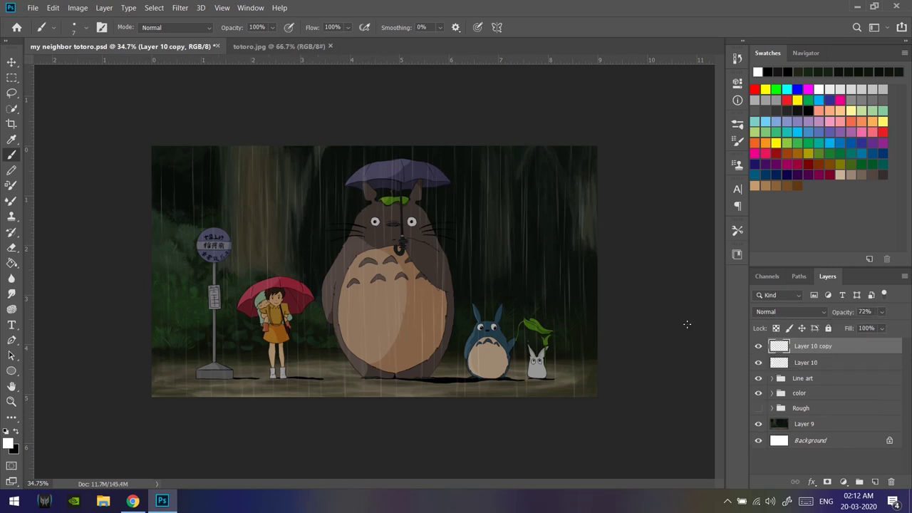
key("ctrl+t")
left_click_drag(154, 146, 102, 121)
left_click_drag(479, 217, 486, 218)
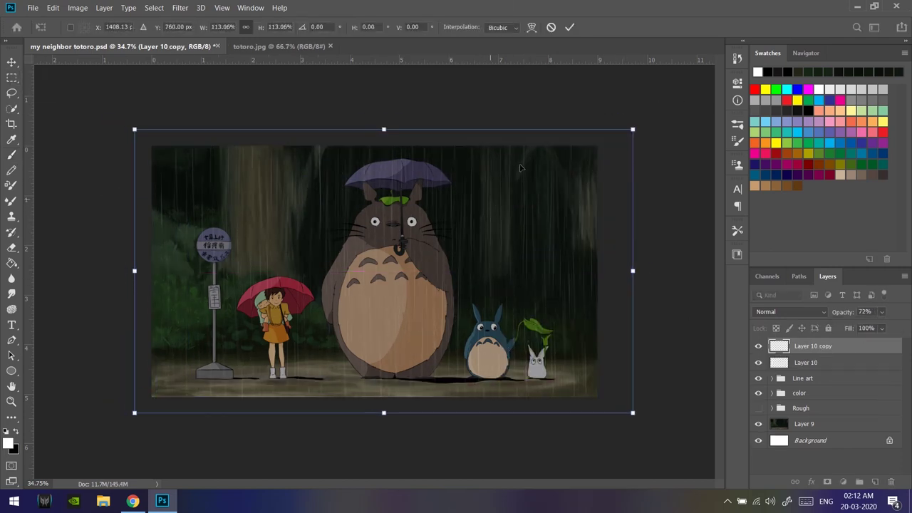
key("Return")
Lower the rain copy's opacity to 50% and zoom in on the small Totoros.
key("m")
left_click_drag(882, 311, 877, 328)
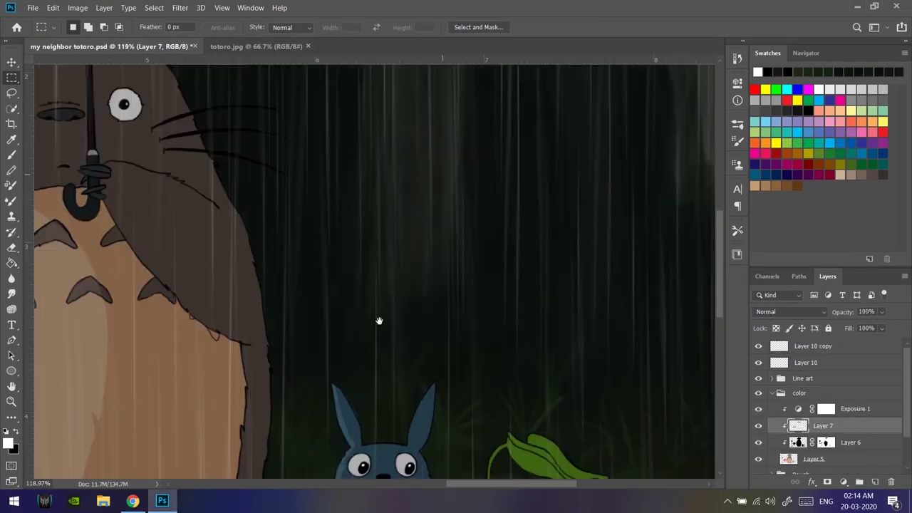
left_click_drag(379, 320, 322, 221)
scroll(455, 352, "up", 3)
key("b")
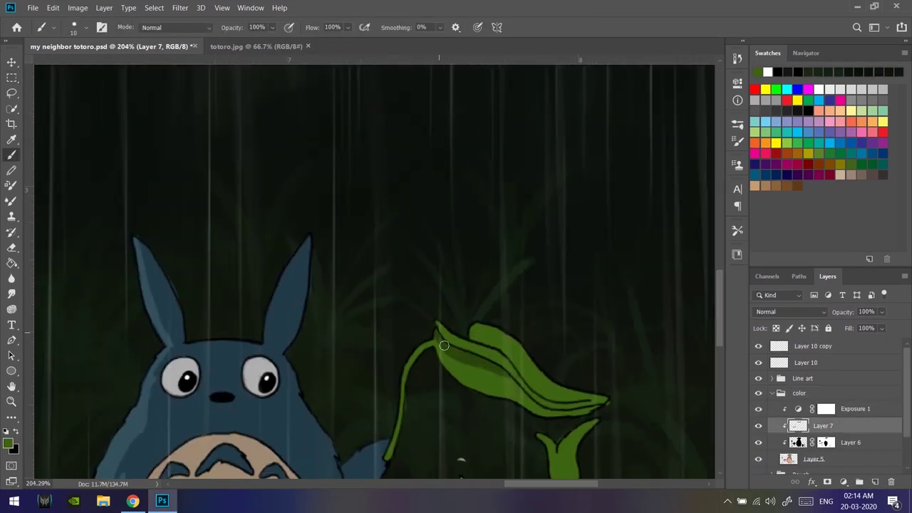
Shade the upper leaf darker green and paint grey on the small Totoro's body on Layer 5.
left_click_drag(467, 348, 606, 398)
left_click_drag(471, 344, 433, 232)
scroll(523, 319, "down", 3)
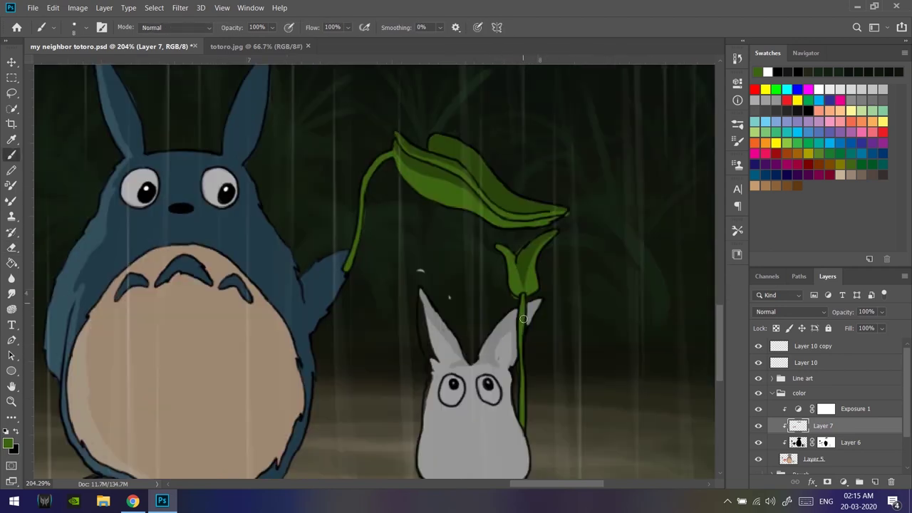
left_click(812, 459)
scroll(453, 350, "down", 2)
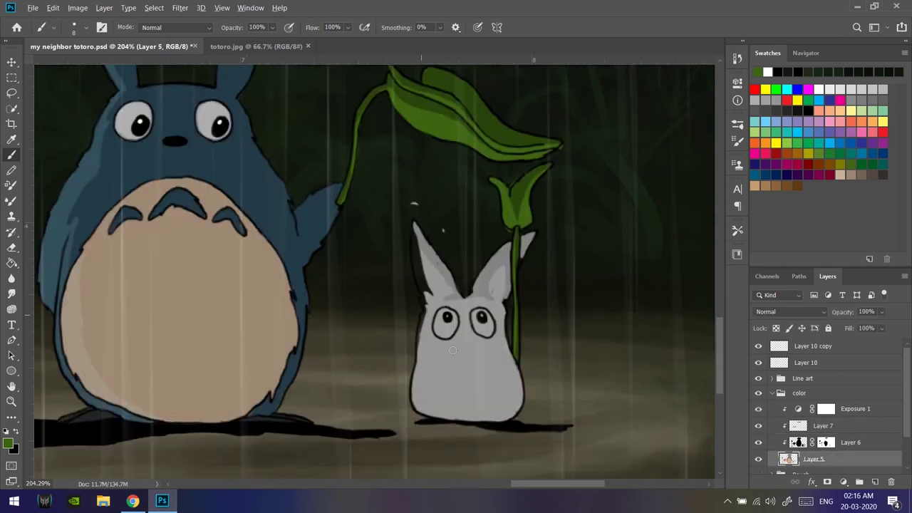
left_click(453, 361)
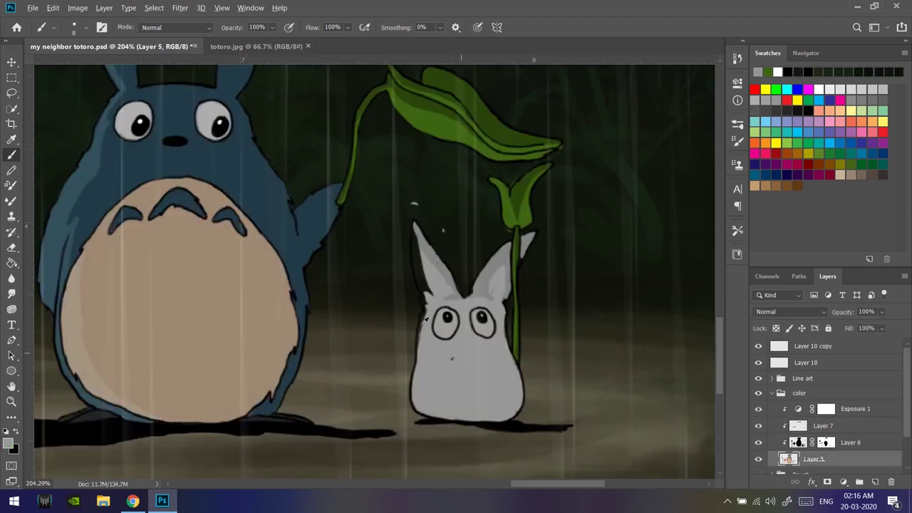
left_click_drag(449, 355, 457, 356)
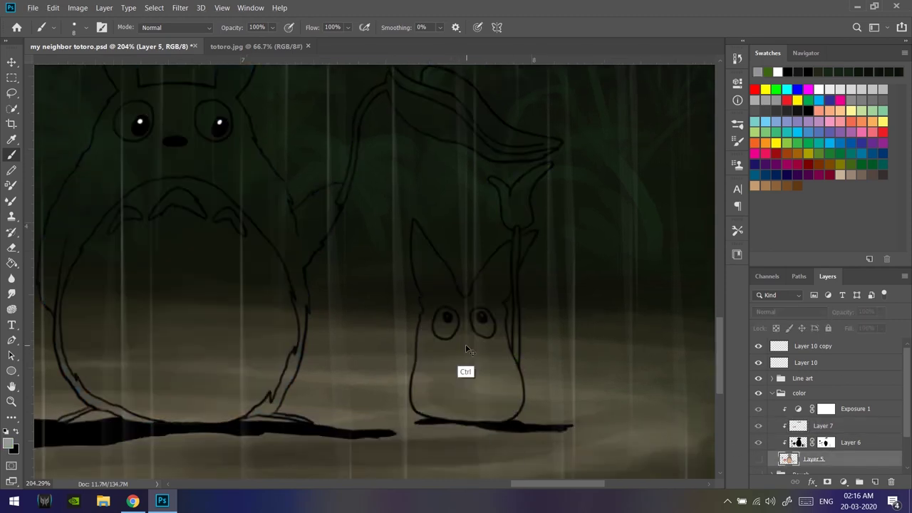
Add Layer 11 in the color group and paint the small Totoro's ears and head light grey.
left_click(815, 394)
key("ctrl+shift+alt+n")
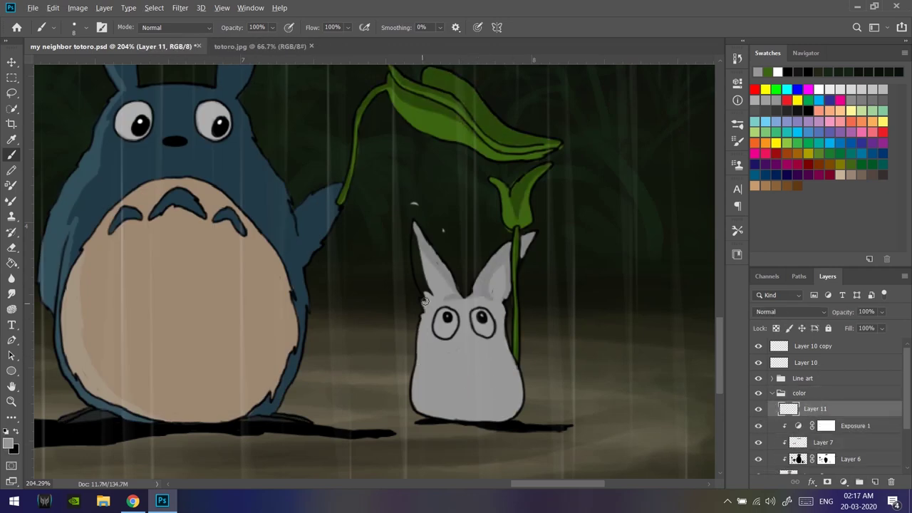
left_click_drag(424, 304, 441, 228)
left_click(546, 280, "alt")
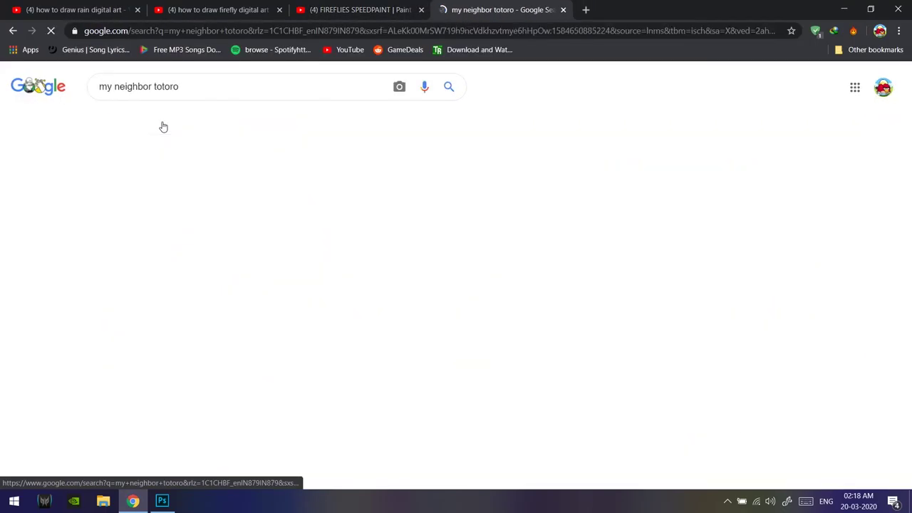
Show Google image results for 'my neighbor totoro' to reference the orange title.
left_click(164, 122)
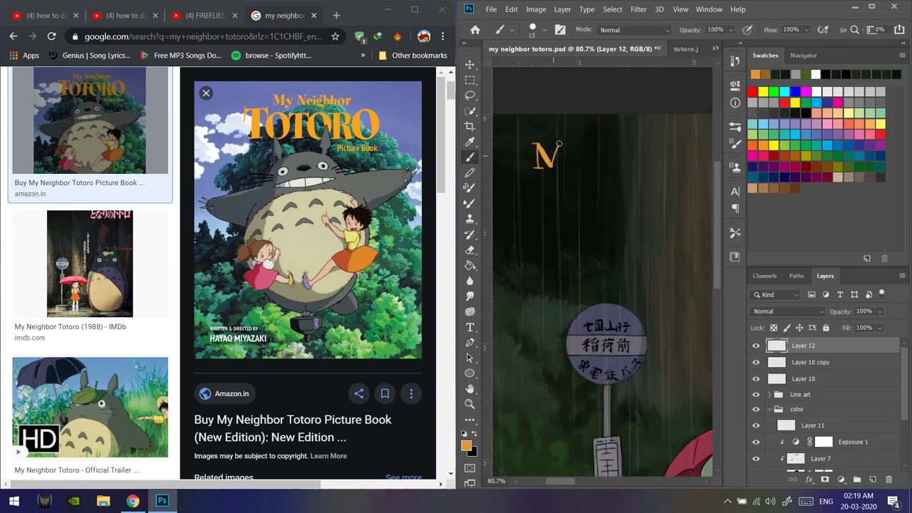
left_click_drag(570, 146, 585, 146)
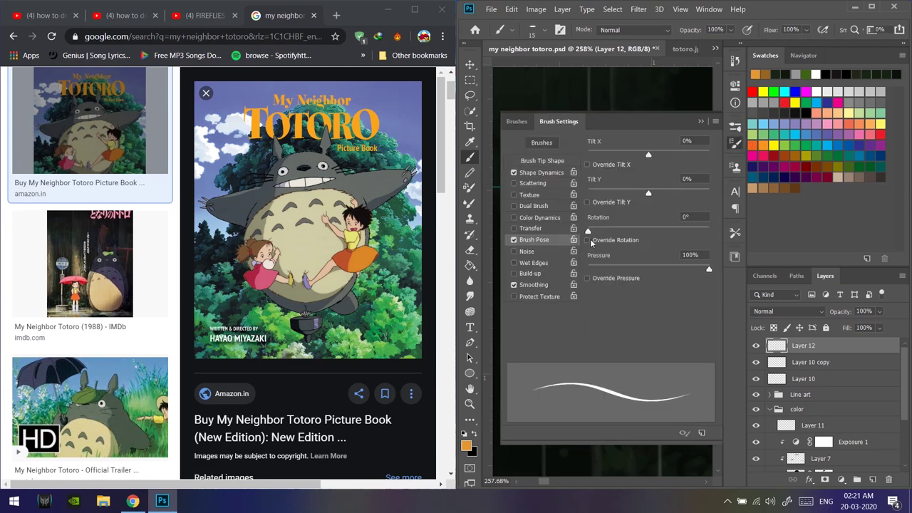
Set the brush's Shape Dynamics angle control to Pen Tilt.
left_click(540, 172)
left_click(650, 258)
left_click(642, 294)
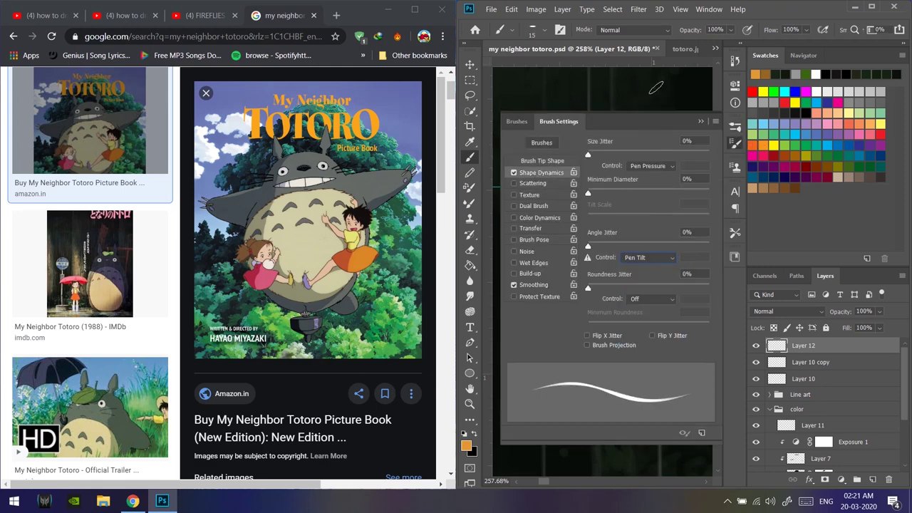
key("F5")
Hand-letter the orange 'y' after the M, redoing the strokes until it fits.
left_click_drag(615, 153, 623, 187)
key("ctrl+z")
key("F5")
key("F5")
left_click_drag(618, 150, 632, 190)
key("ctrl+z")
mouse_move(619, 150)
left_mouse_down()
mouse_move(605, 217)
mouse_move(632, 190)
left_mouse_up()
key("ctrl+z")
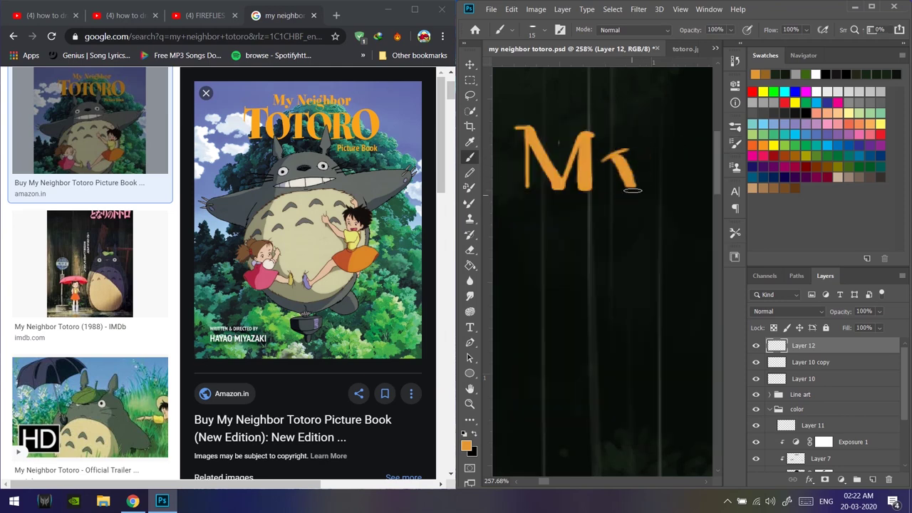
left_click_drag(647, 151, 607, 215)
mouse_move(650, 152)
left_mouse_down()
mouse_move(646, 190)
mouse_move(600, 224)
left_mouse_up()
Add guide lines marking the letter heights for the lettering.
scroll(570, 202, "down", 3)
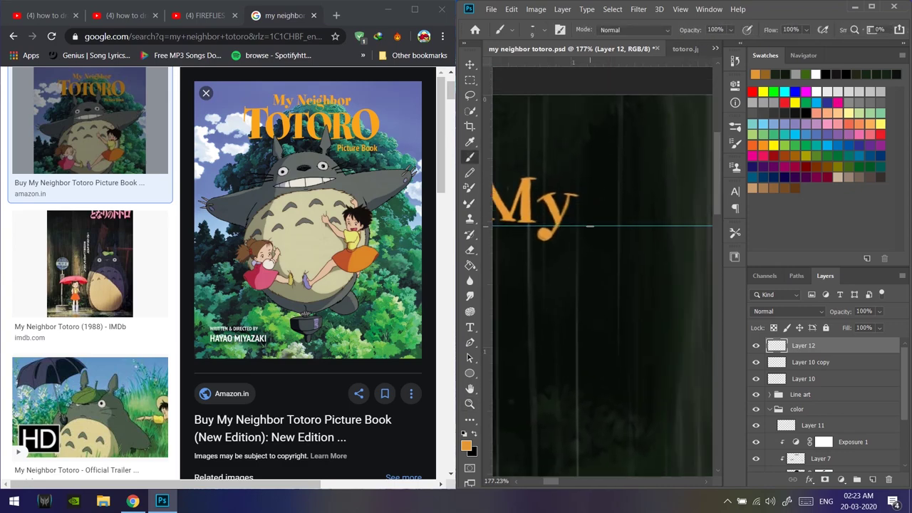
left_click(511, 8)
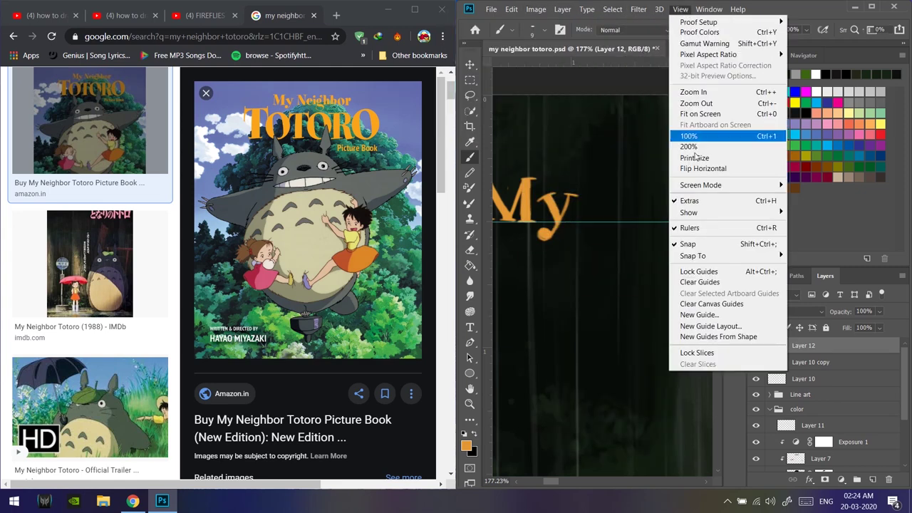
left_click(588, 210)
scroll(597, 177, "up", 2)
scroll(597, 177, "down", 2)
mouse_move(597, 179)
left_mouse_down()
mouse_move(597, 210)
mouse_move(574, 169)
mouse_move(616, 234)
mouse_move(655, 224)
left_mouse_up()
scroll(570, 192, "up", 2)
Paint the 'i' and 'g' of Neighbor in orange.
scroll(656, 216, "right", 2)
left_click_drag(619, 198, 620, 238)
scroll(620, 214, "right", 2)
mouse_move(581, 203)
left_mouse_down()
mouse_move(578, 235)
mouse_move(604, 226)
left_mouse_up()
key("ctrl+z")
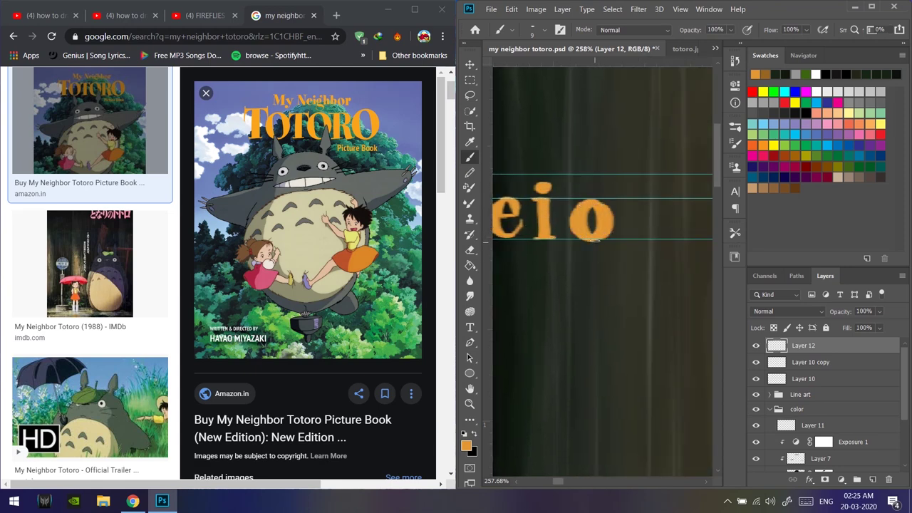
left_click_drag(599, 265, 604, 265)
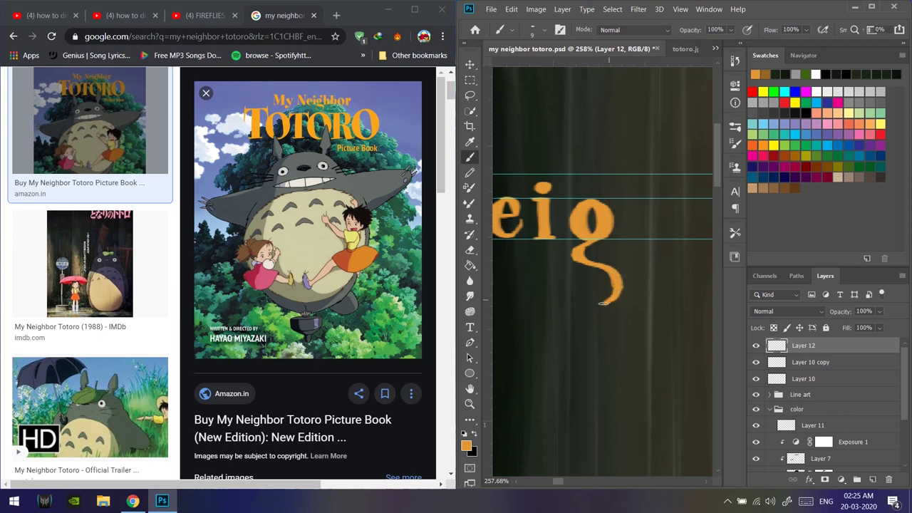
Paint the 'h', 'b', 'o' and 'r' to finish 'Neighbor'.
scroll(607, 181, "right", 1)
mouse_move(614, 174)
left_mouse_down()
mouse_move(623, 238)
mouse_move(617, 221)
mouse_move(588, 222)
left_mouse_up()
left_click_drag(607, 171, 608, 235)
left_click_drag(611, 203, 616, 235)
left_click_drag(615, 231, 559, 232)
mouse_move(618, 199)
left_mouse_down()
mouse_move(604, 213)
mouse_move(650, 235)
left_mouse_up()
left_click_drag(653, 204, 681, 206)
Outline an area around the 'g', then go back to the Brush tool.
scroll(620, 272, "down", 3)
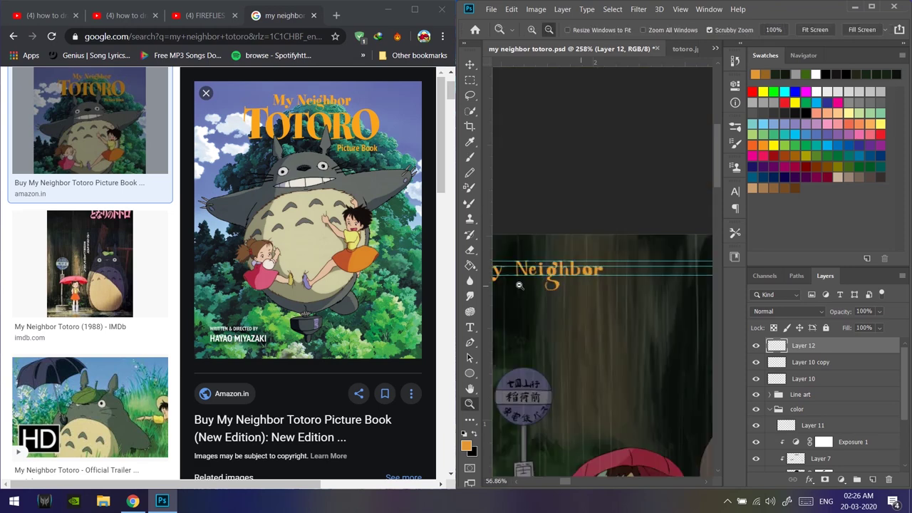
scroll(620, 272, "up", 1)
left_click_drag(620, 272, 627, 306)
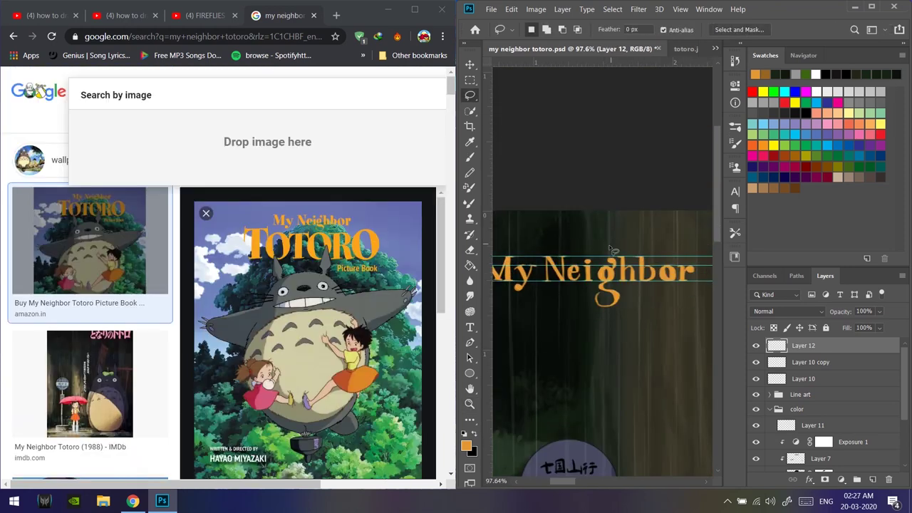
key("b")
scroll(581, 260, "up", 3)
scroll(544, 273, "down", 2)
scroll(542, 278, "down", 2)
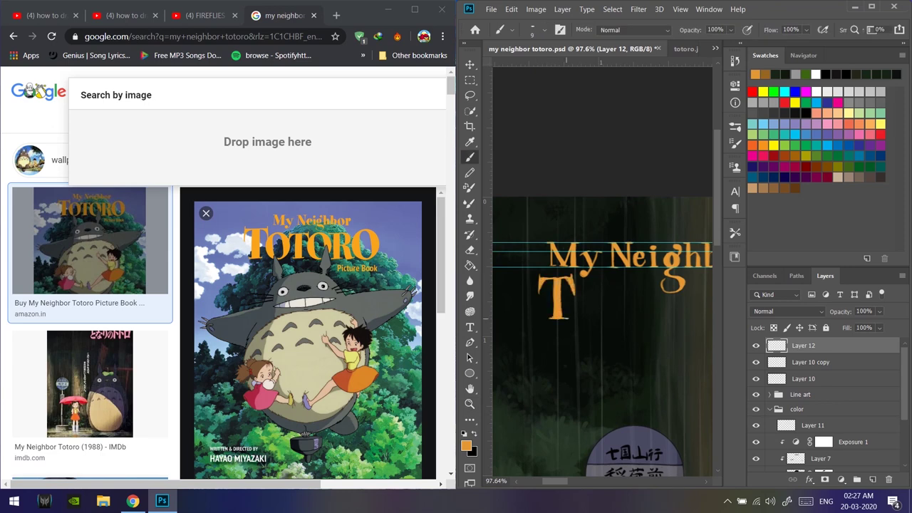
scroll(614, 293, "down", 1)
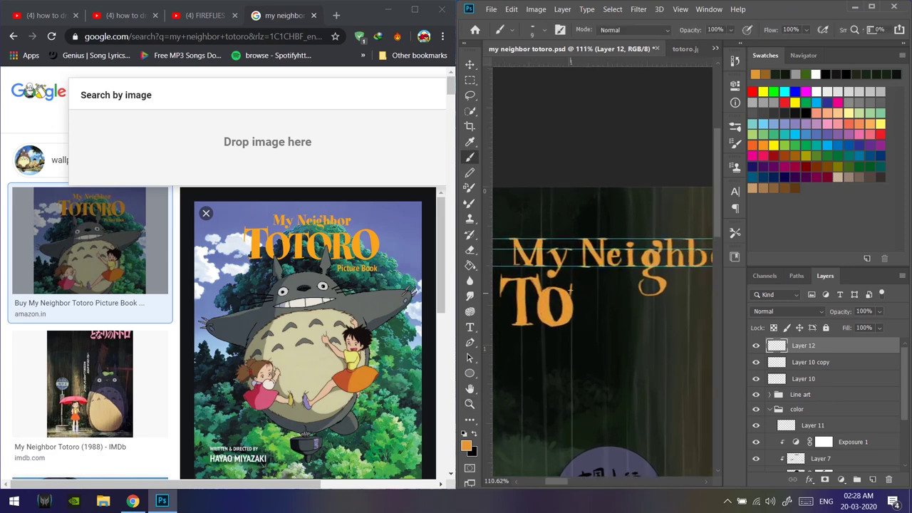
scroll(614, 294, "down", 1)
Lasso the 'To' letters onto their own layer via Layer Via Cut and hide 'My Neighbor'.
key("l")
right_click(566, 299)
left_click(644, 179)
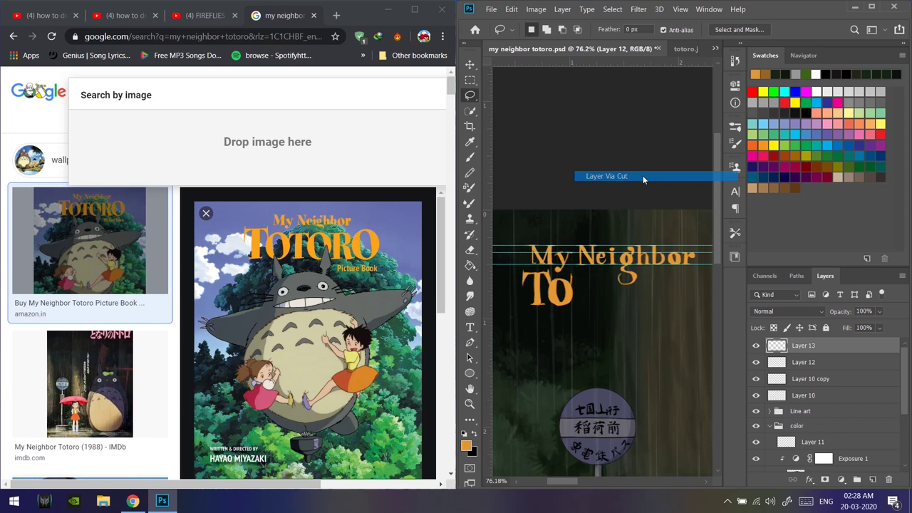
left_click(756, 362)
scroll(569, 280, "up", 2)
key("b")
left_click_drag(563, 281, 588, 282)
scroll(602, 285, "down", 3)
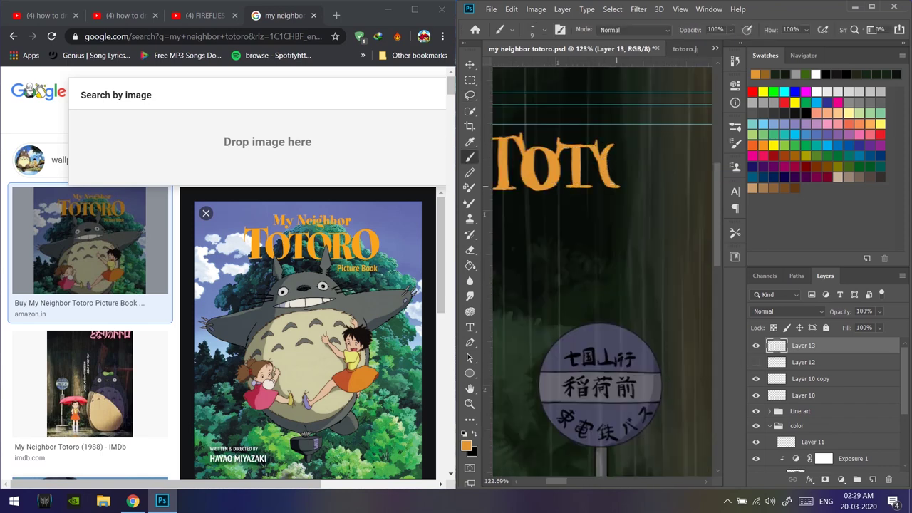
Paint the remaining letters to finish 'TOTORO', then show 'My Neighbor' again.
left_click_drag(629, 141, 650, 140)
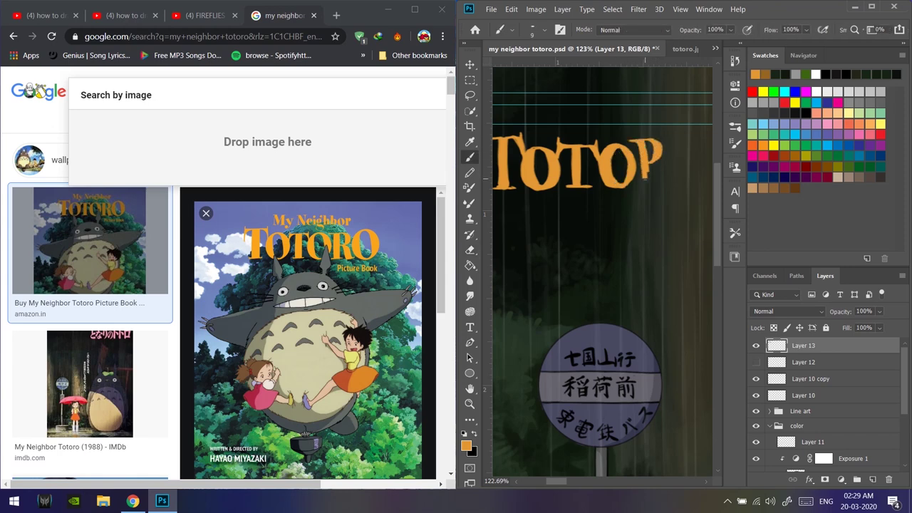
left_click_drag(682, 134, 644, 211)
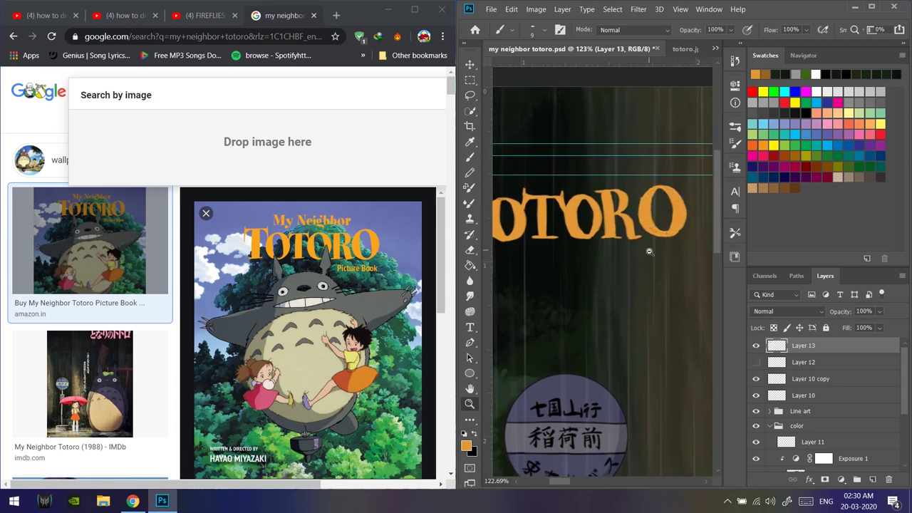
scroll(605, 249, "down", 5)
left_click(756, 362)
Free Transform TOTORO and My Neighbor into the top-left corner, then fit the painting in view.
key("ctrl+t")
left_click_drag(641, 245, 662, 245)
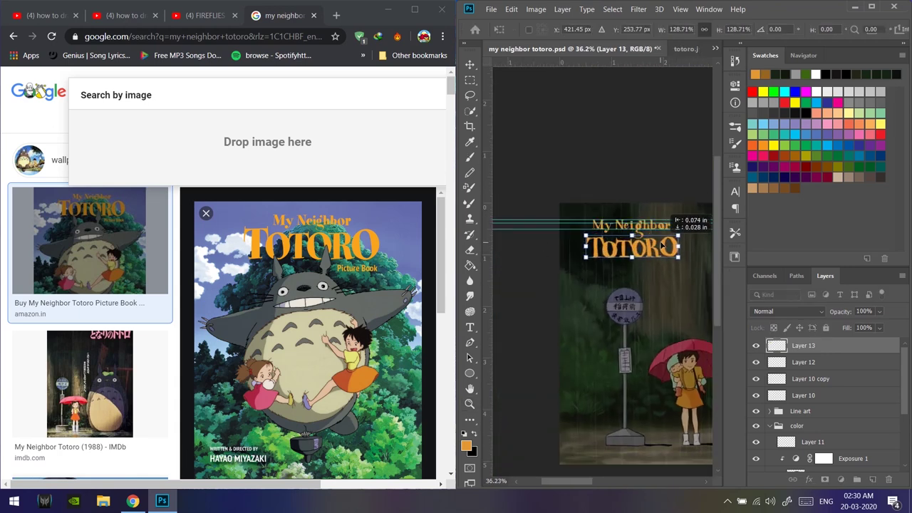
left_click(803, 362)
key("ctrl+t")
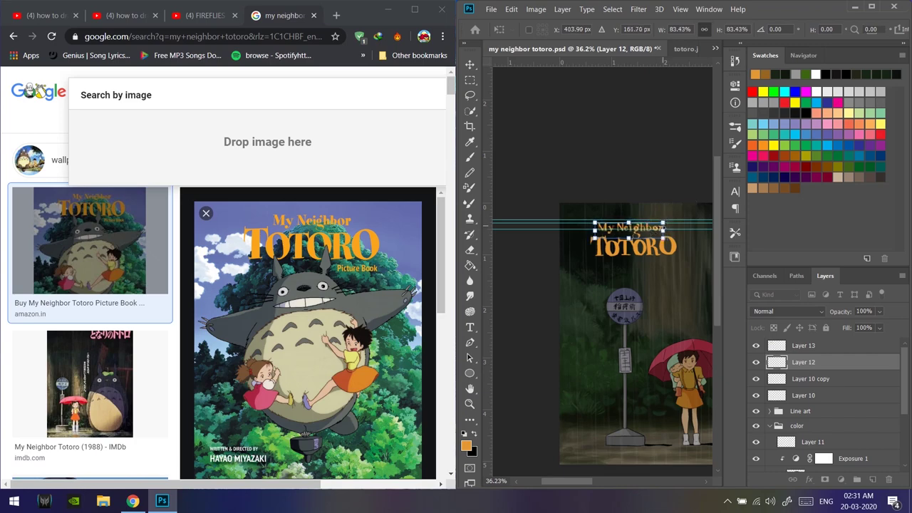
key("Return")
scroll(606, 249, "up", 3)
scroll(606, 250, "down", 3)
scroll(192, 296, "down", 5)
scroll(192, 295, "down", 5)
key("super+Up")
key("ctrl+0")
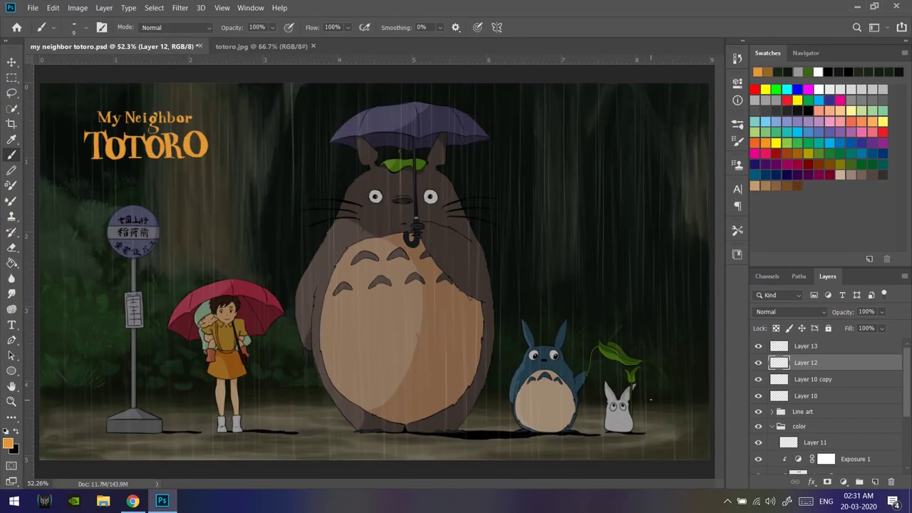
Brush a small black signature on the bus-stop base, undoing the orange attempt and underline.
left_click_drag(99, 425, 182, 310)
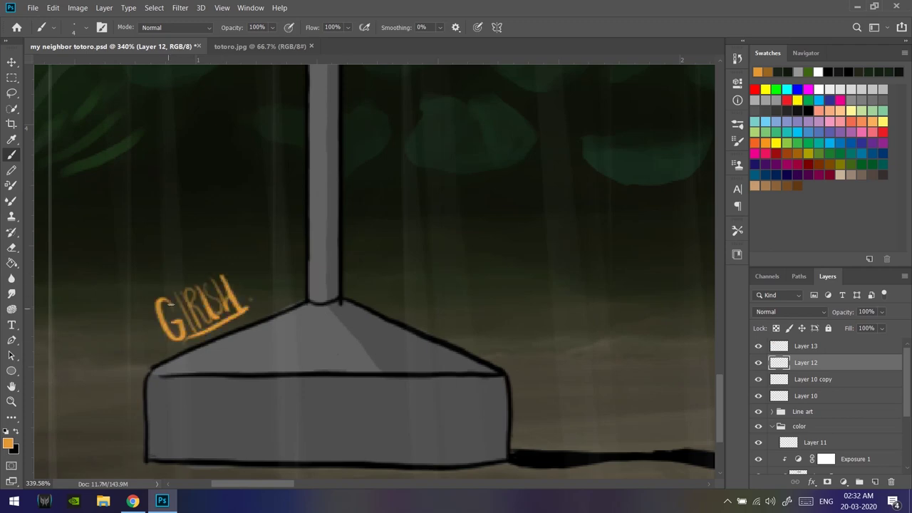
scroll(223, 321, "down", 2)
key("ctrl+z")
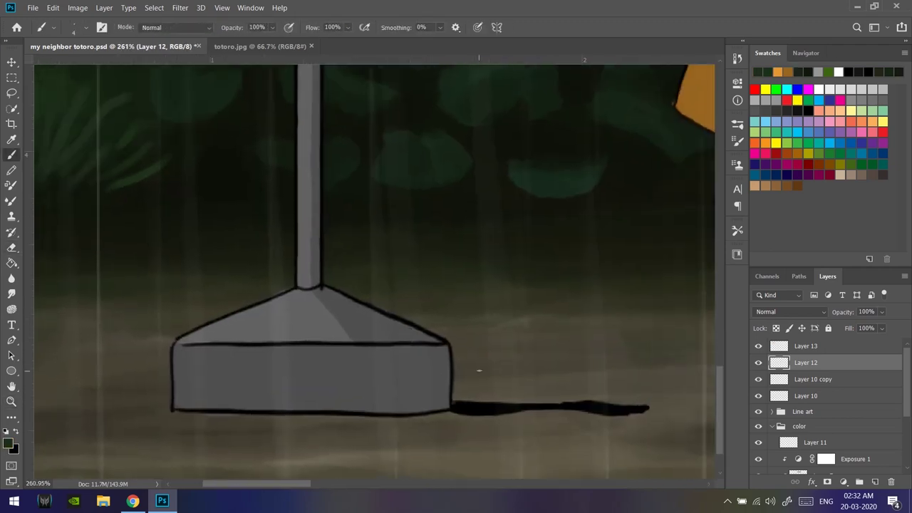
left_click_drag(558, 397, 489, 366)
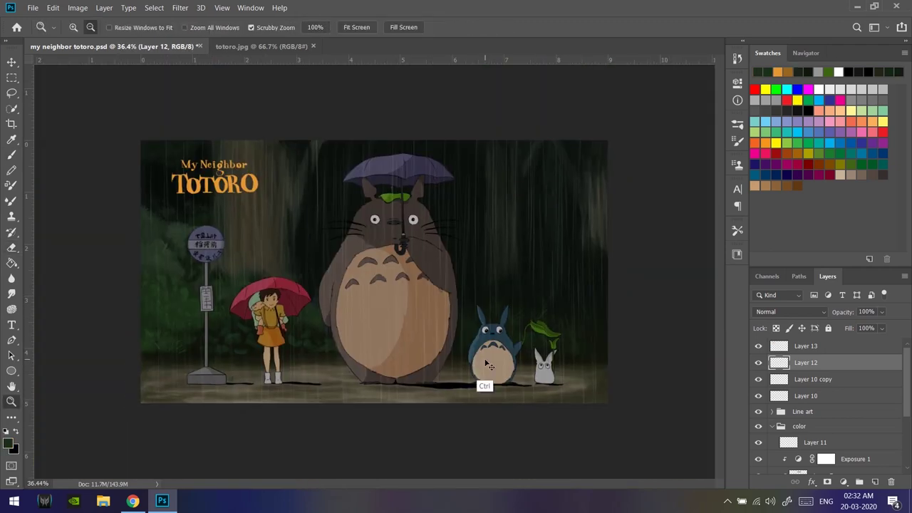
left_click_drag(297, 379, 302, 334)
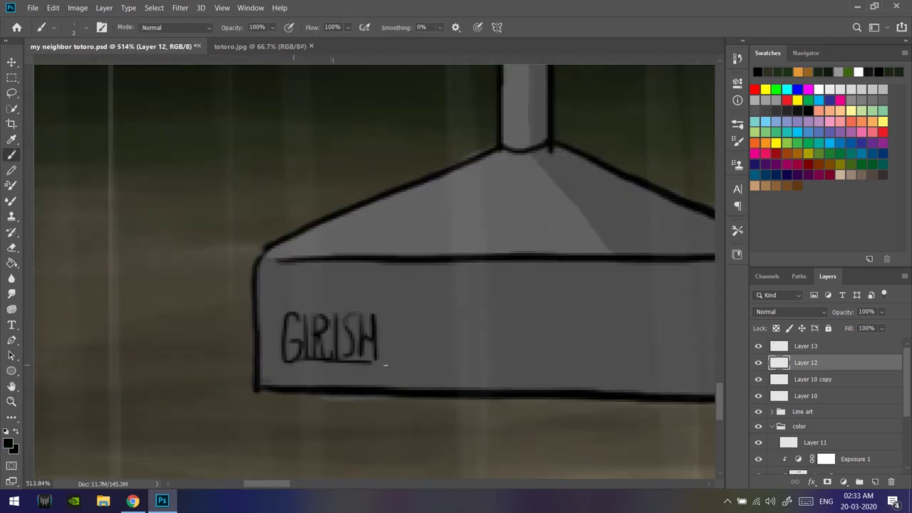
key("ctrl+z")
key("ctrl+space")
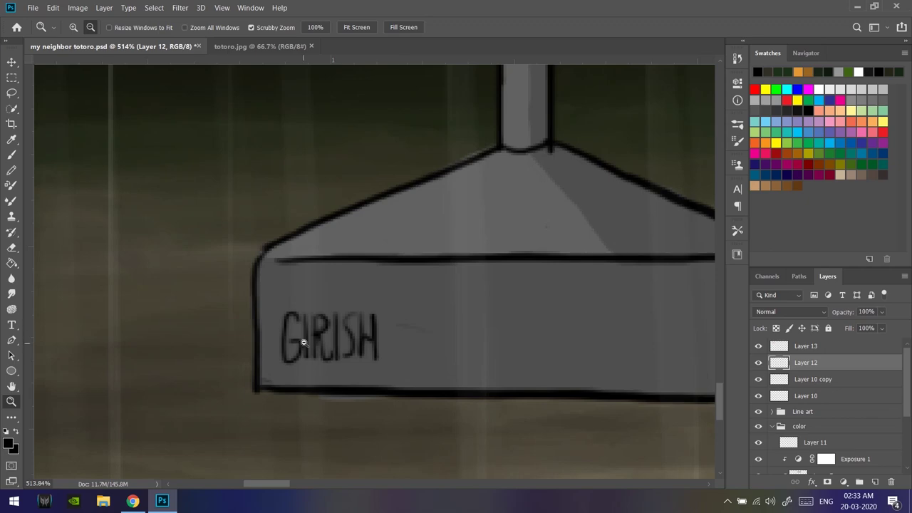
left_click_drag(340, 368, 190, 360)
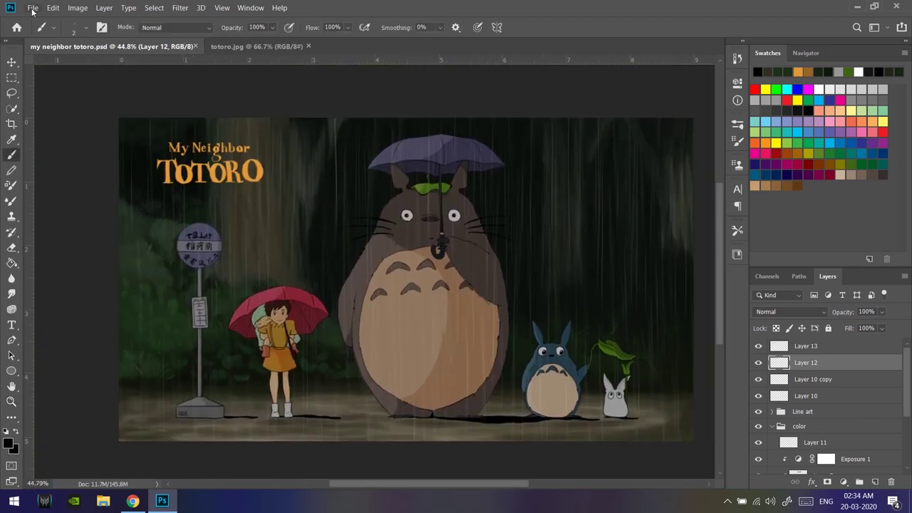
Export the finished painting as a JPEG via File > Export.
left_click(33, 8)
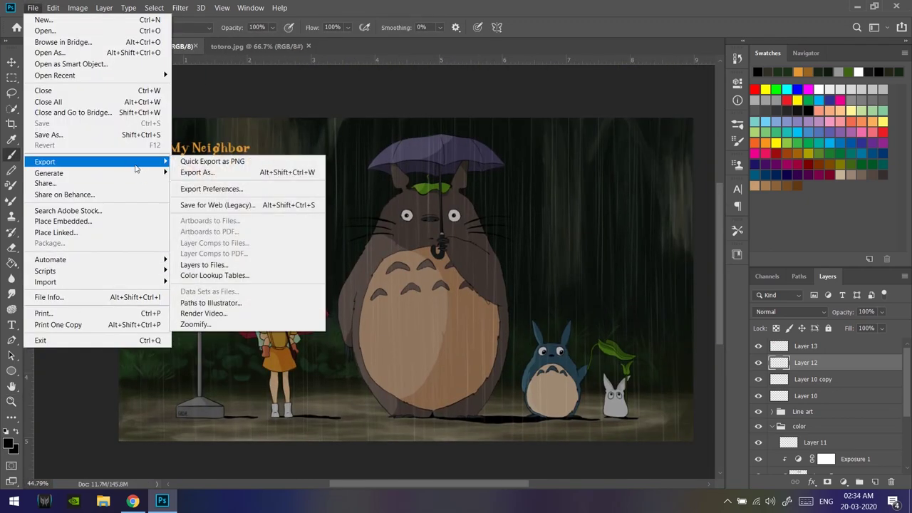
left_click(43, 132)
left_click(263, 236)
left_click(343, 342)
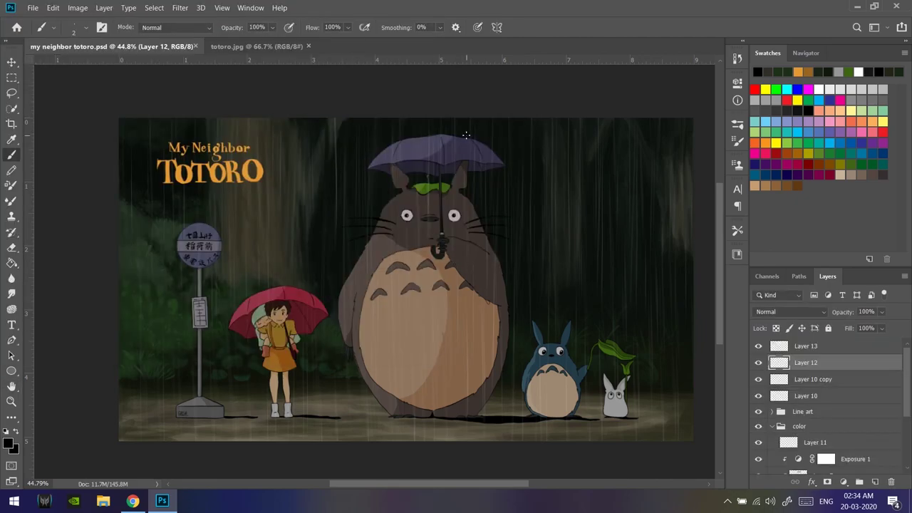